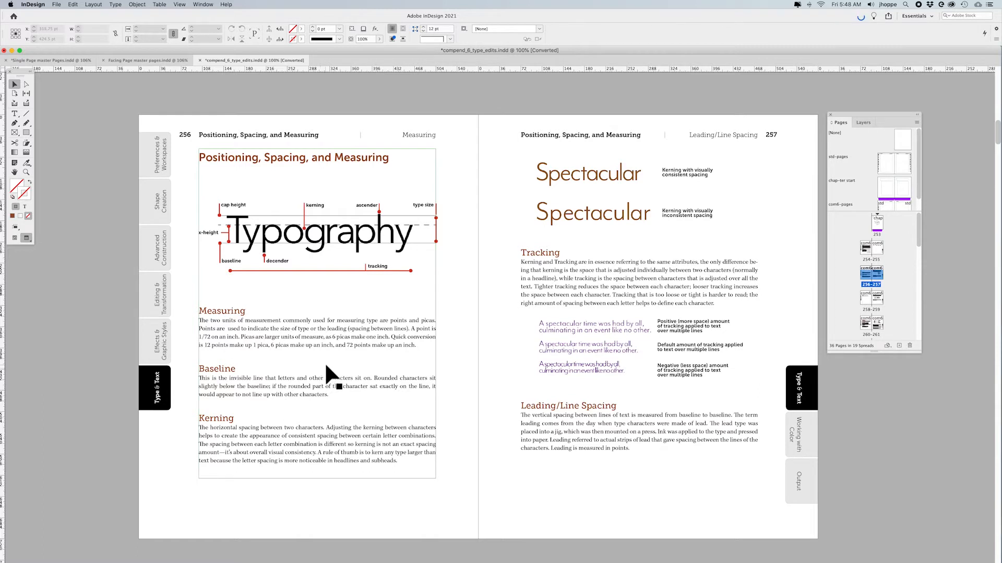
Step: Inspect the Typography graphic and the main text frames on spread 256–257 by selecting each one
{"action": "left_click", "coordinate": [331, 220]}
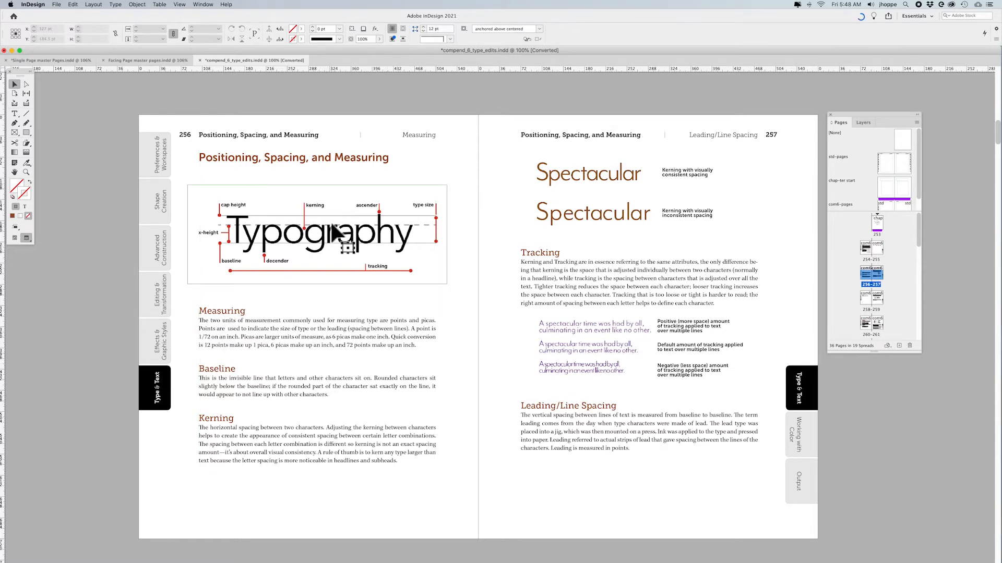
{"action": "left_click", "coordinate": [319, 341]}
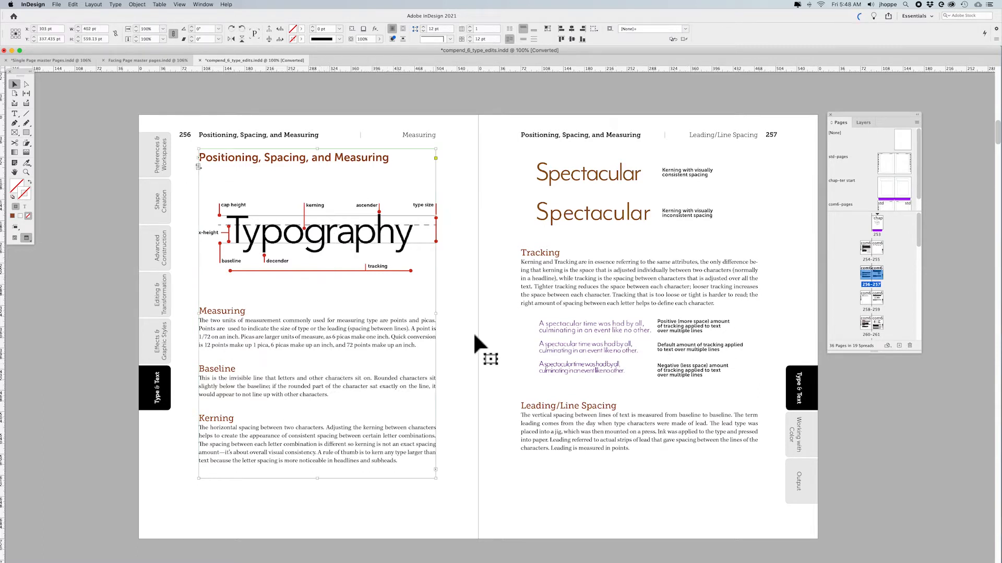
{"action": "left_click", "coordinate": [659, 293]}
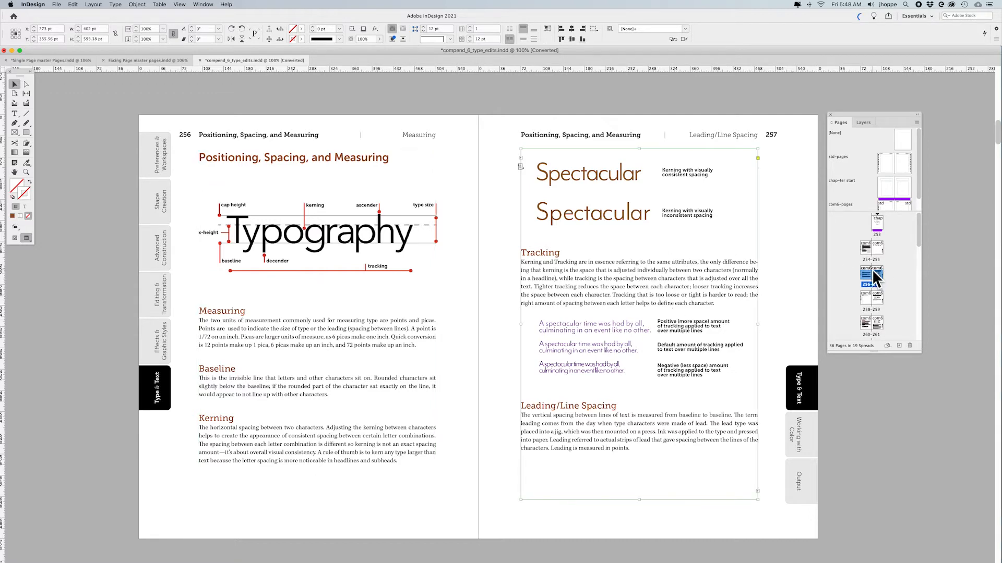
Step: Go to spread 258–259 and select the Text Creation text frame on page 259
{"action": "double_click", "coordinate": [865, 296]}
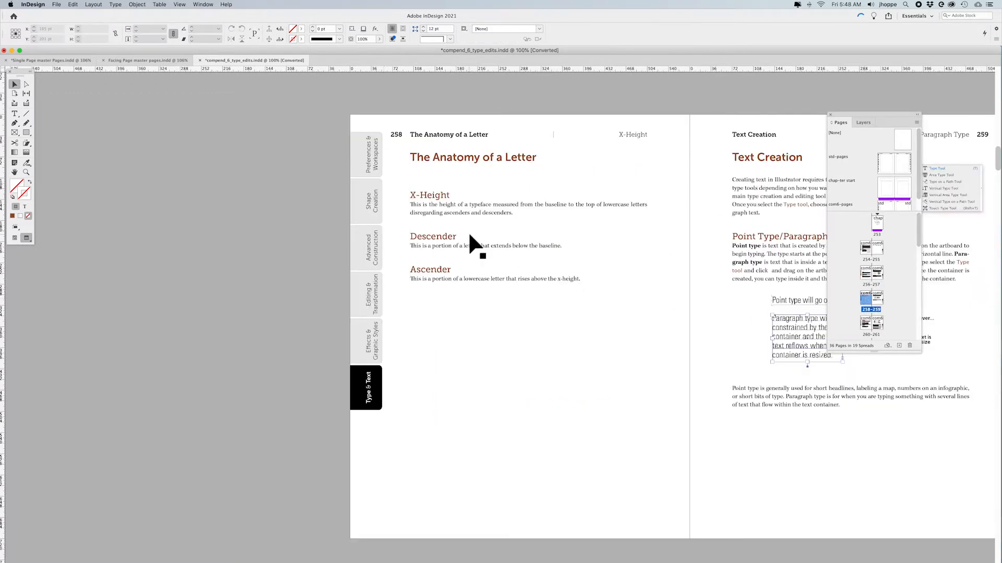
{"action": "scroll", "coordinate": [469, 235], "scroll_direction": "right", "scroll_amount": 3}
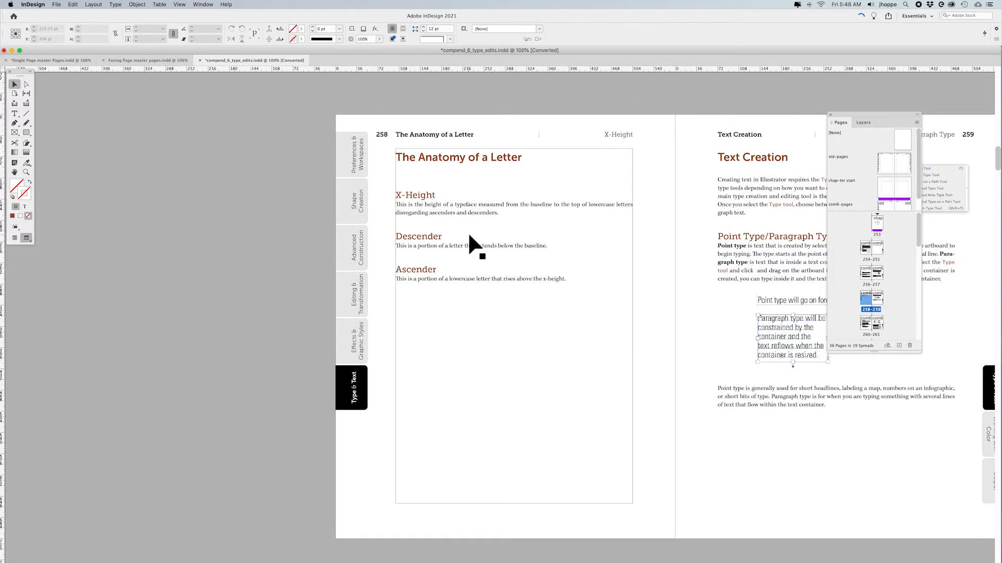
{"action": "scroll", "coordinate": [468, 232], "scroll_direction": "right", "scroll_amount": 5}
{"action": "left_click", "coordinate": [722, 247]}
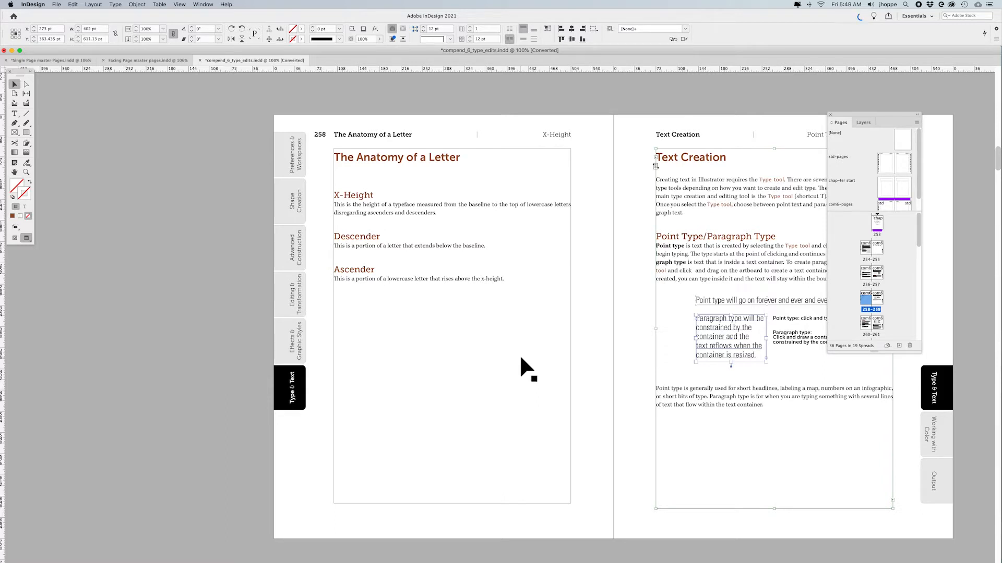
Step: Deselect the text frame and show spread 258–259 in normal view with its guides and margins
{"action": "left_click", "coordinate": [290, 153]}
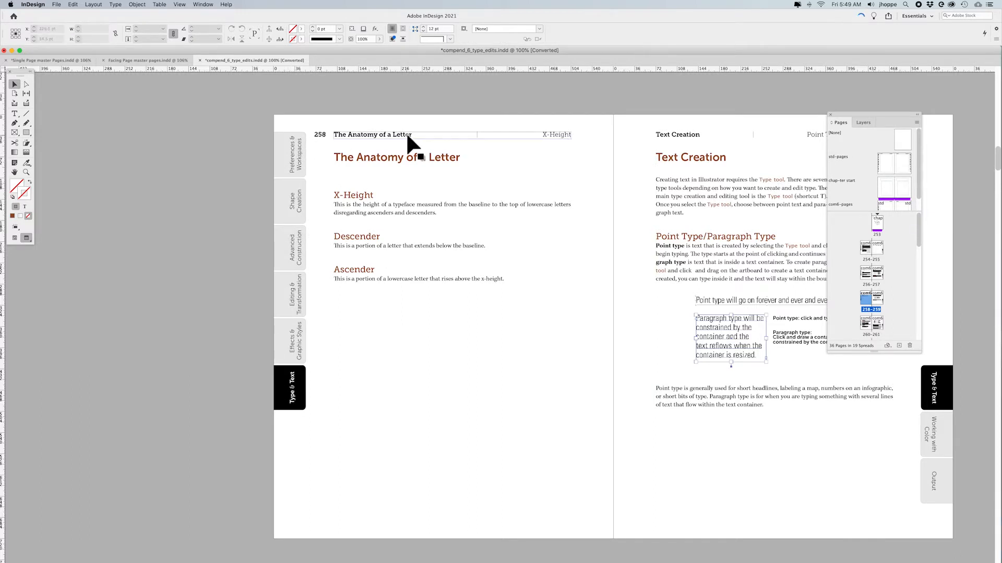
{"action": "scroll", "coordinate": [555, 139], "scroll_direction": "right", "scroll_amount": 1}
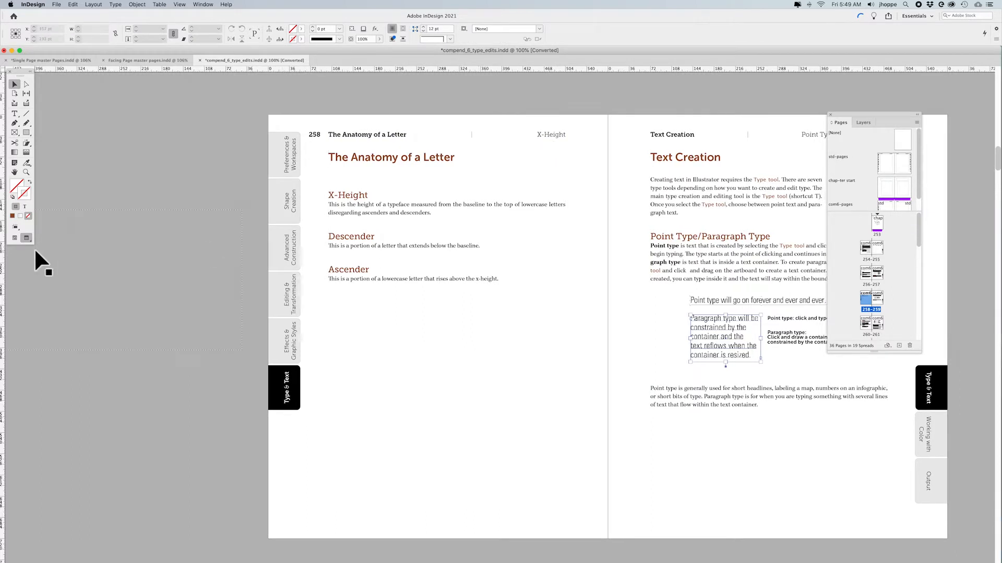
{"action": "key", "text": "w"}
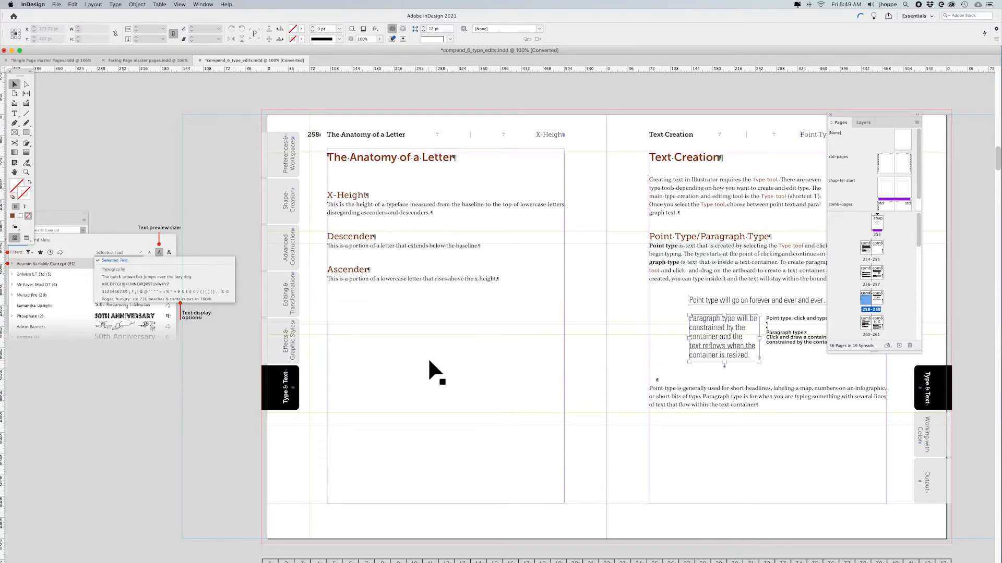
{"action": "scroll", "coordinate": [429, 360], "scroll_direction": "right", "scroll_amount": 5}
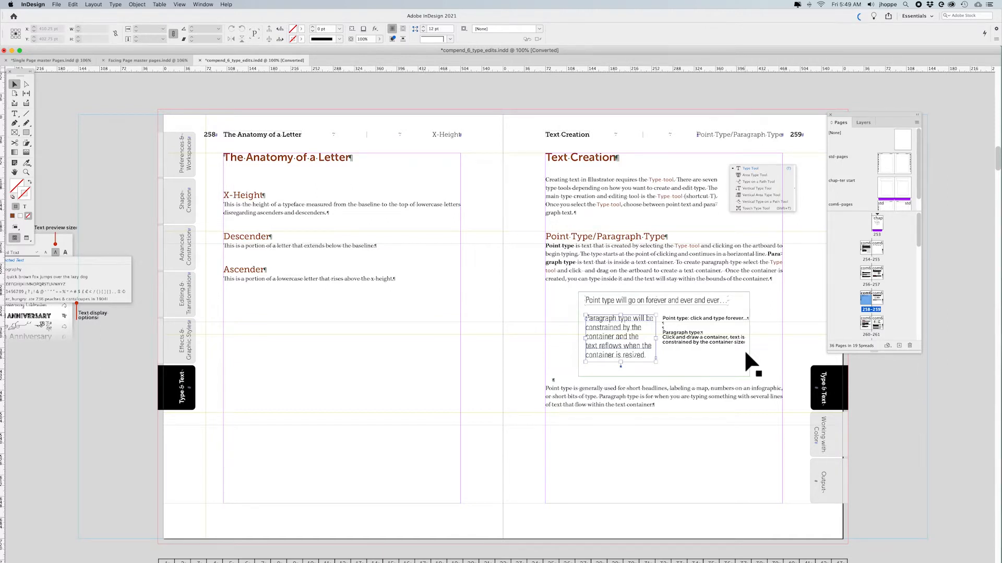
Step: Compare the page layouts of the Single Page master Pages and Facing Page master pages documents
{"action": "left_click", "coordinate": [43, 61]}
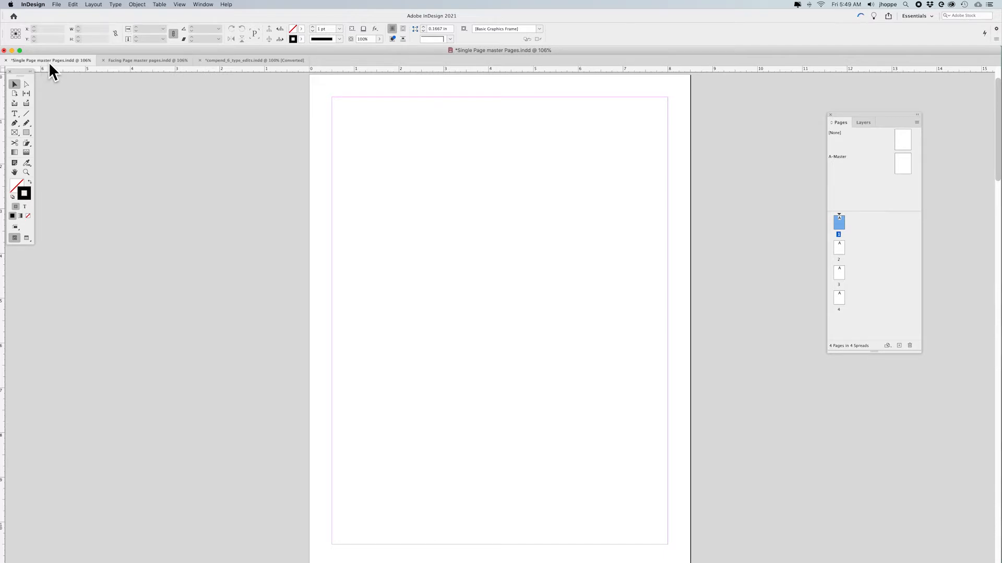
{"action": "left_click", "coordinate": [134, 61]}
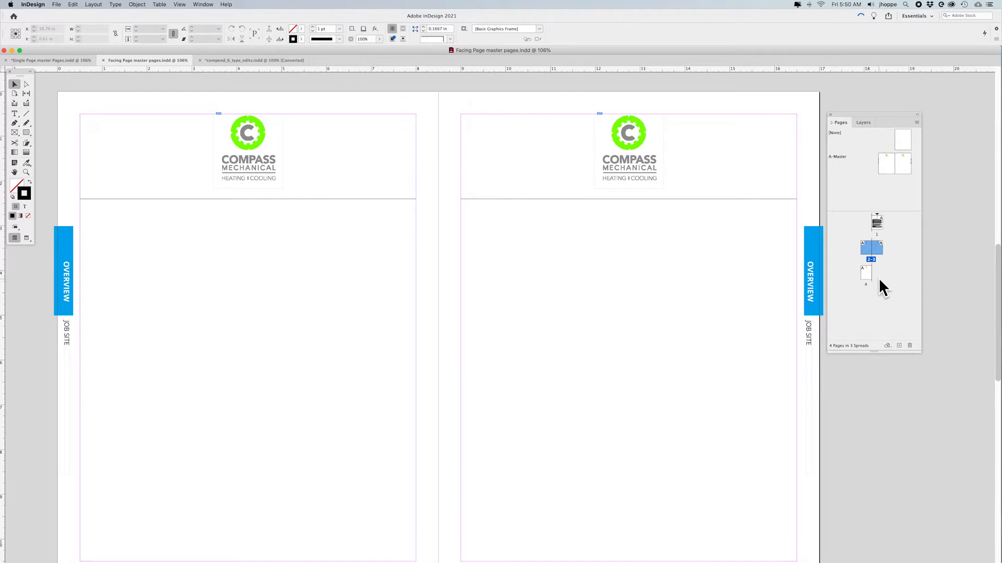
{"action": "key", "text": "super+n"}
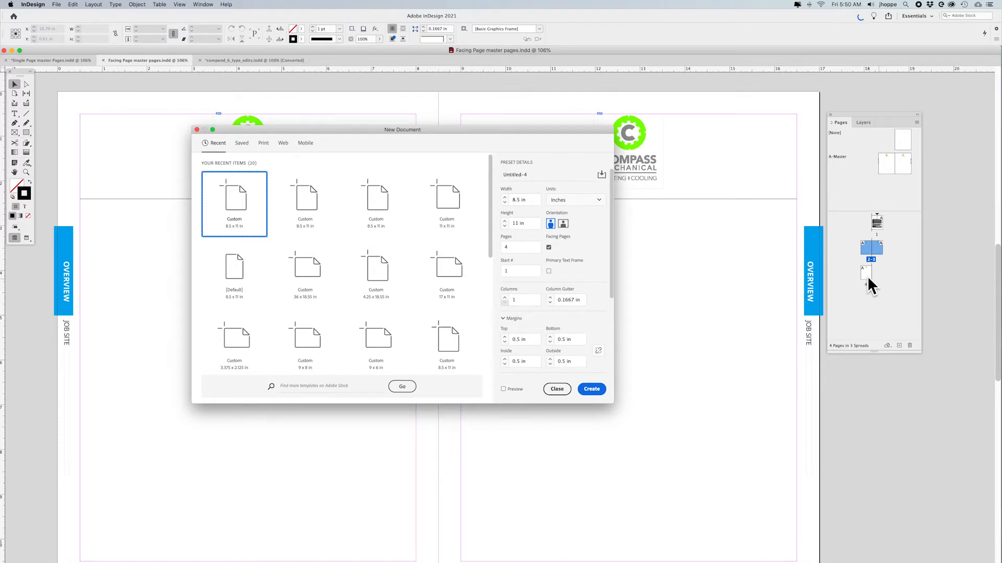
{"action": "left_click", "coordinate": [548, 246]}
{"action": "left_click", "coordinate": [557, 390]}
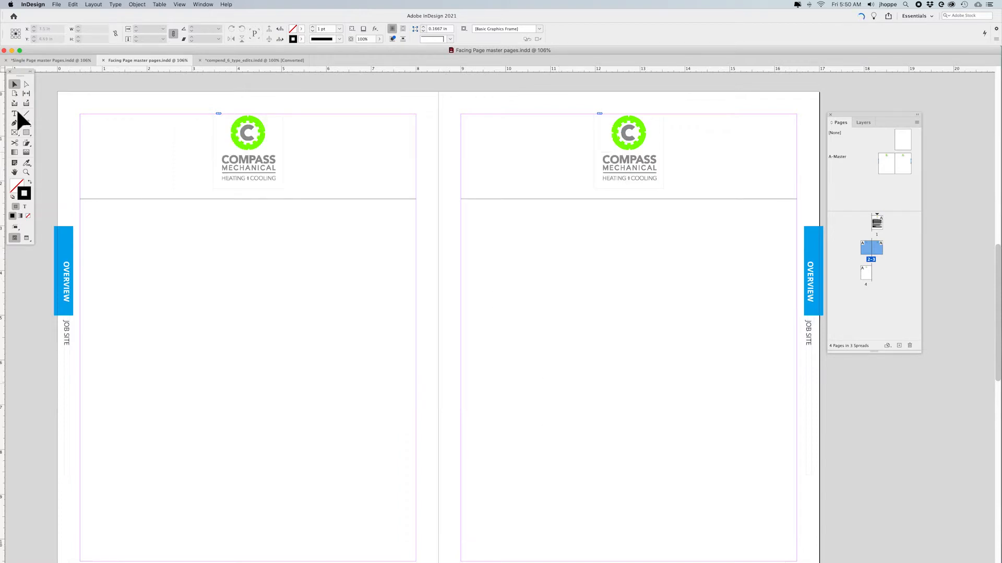
Step: Examine how the separate pages are stacked in the Single Page master Pages document, including page 2
{"action": "left_click", "coordinate": [49, 61]}
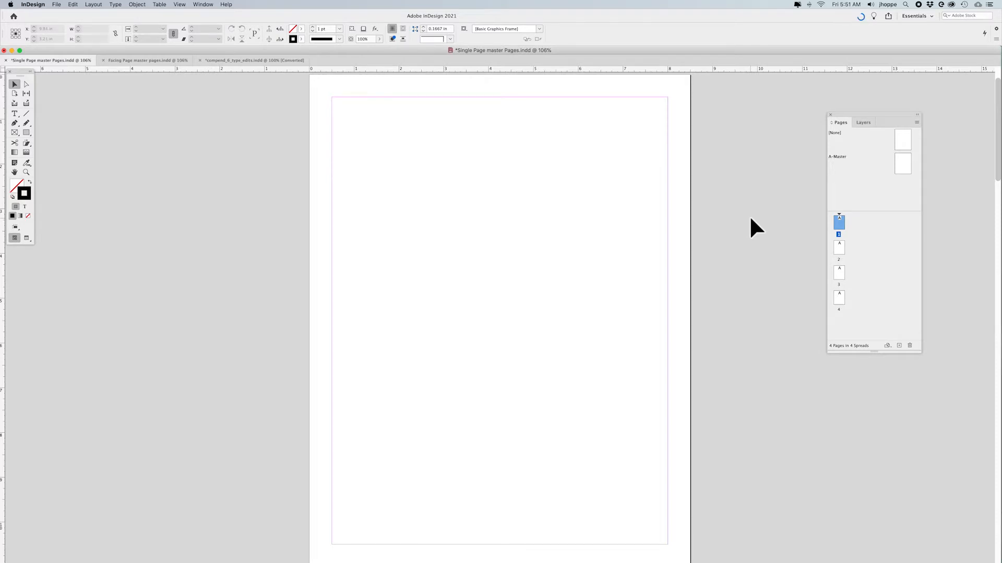
{"action": "key", "text": "super+minus"}
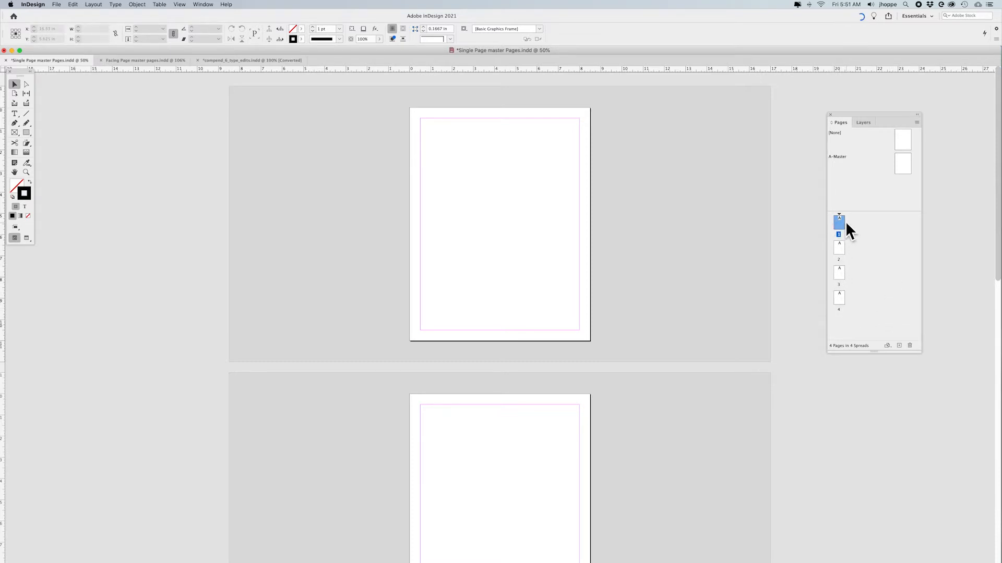
{"action": "double_click", "coordinate": [841, 247]}
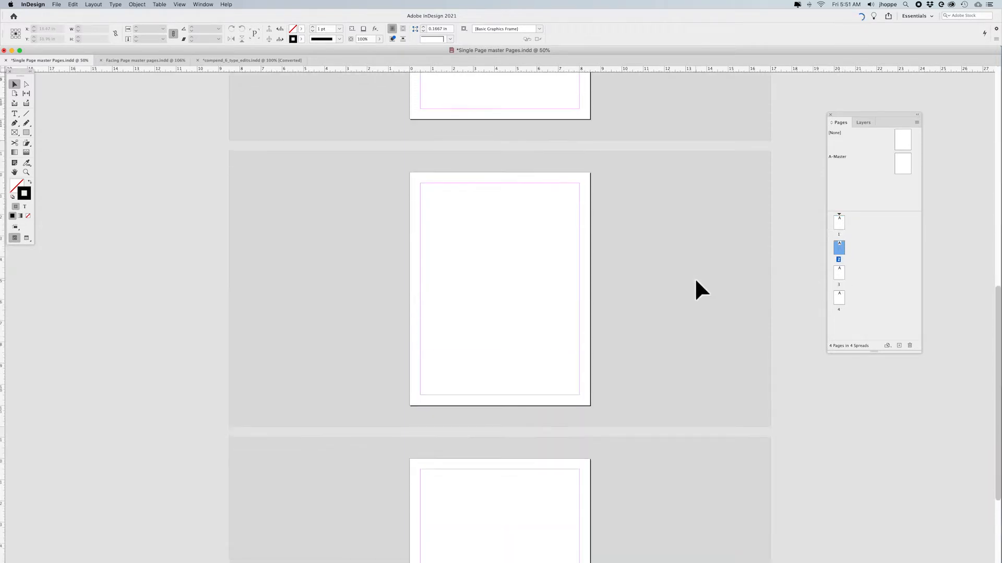
{"action": "scroll", "coordinate": [695, 280], "scroll_direction": "up", "scroll_amount": 6}
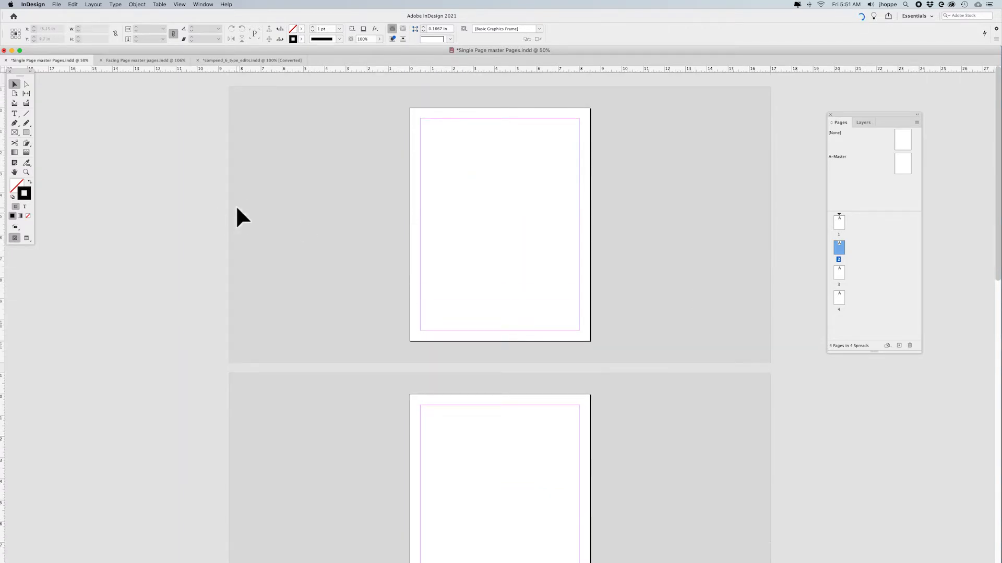
Step: Create a new 8.5 x 11 in portrait document with four facing pages and 0.5 in margins, and review its spreads
{"action": "key", "text": "super+n"}
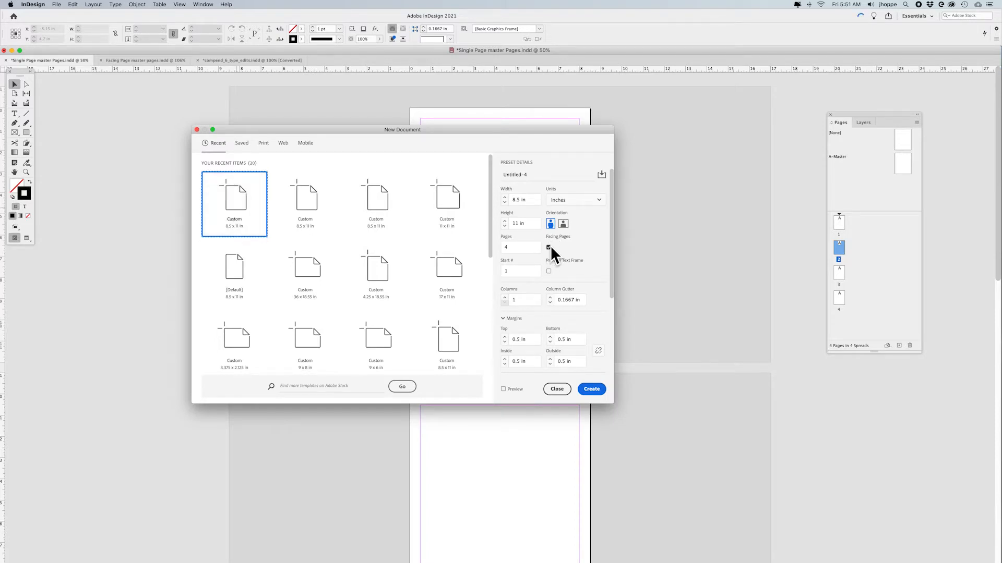
{"action": "left_click", "coordinate": [591, 388]}
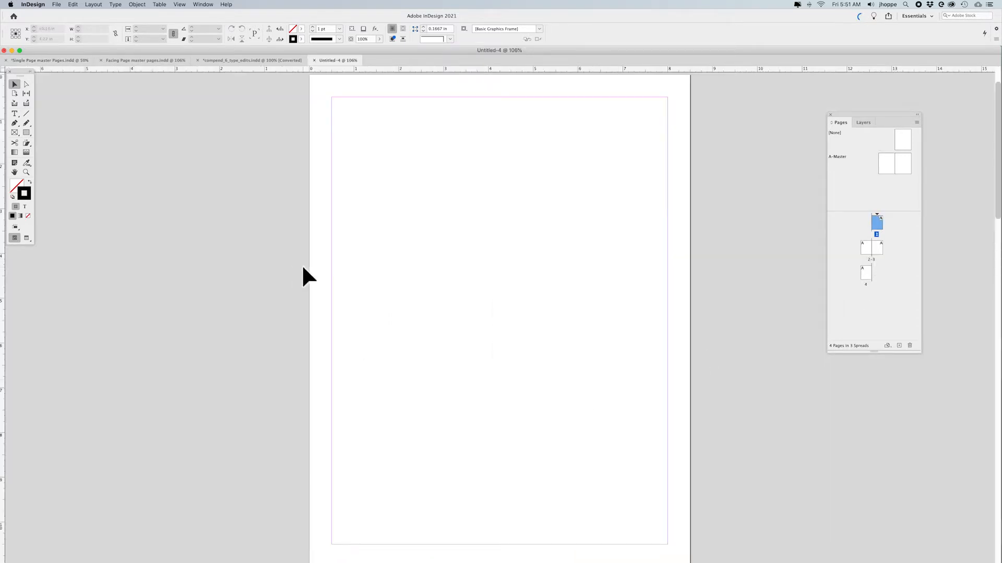
{"action": "key", "text": "super+minus"}
{"action": "key", "text": "super+minus"}
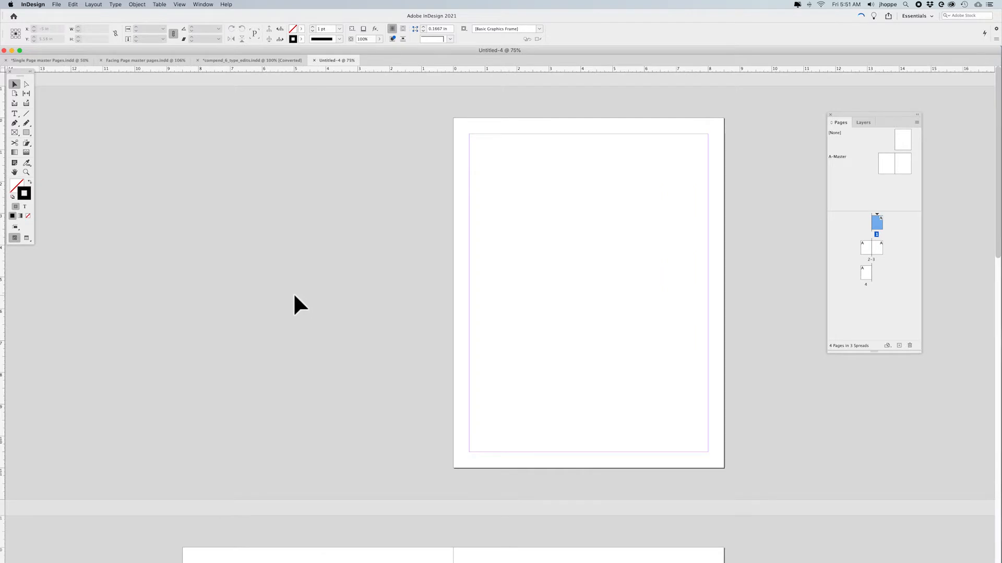
{"action": "scroll", "coordinate": [298, 299], "scroll_direction": "down", "scroll_amount": 5}
{"action": "scroll", "coordinate": [298, 298], "scroll_direction": "down", "scroll_amount": 4}
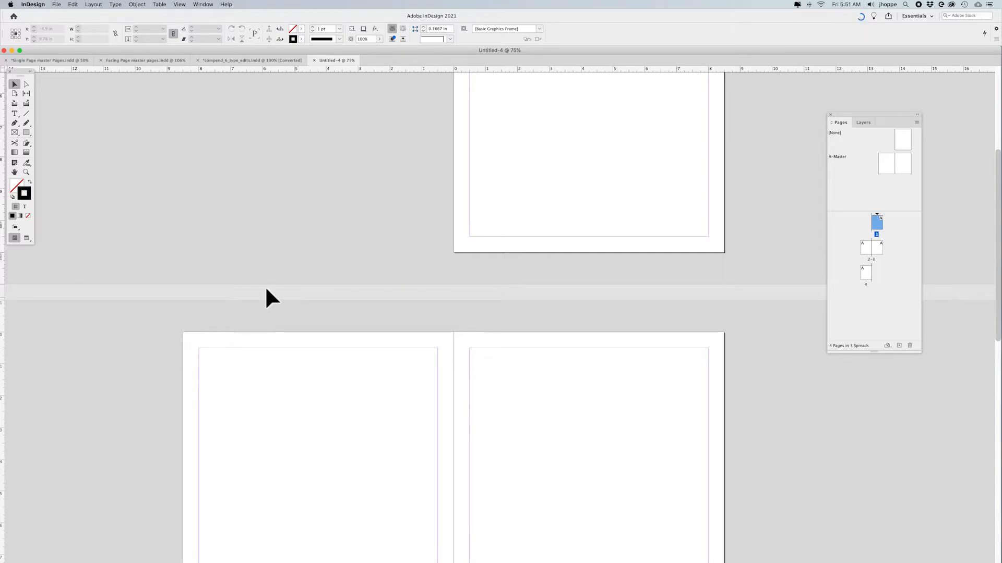
Step: Turn off facing pages in the new document's Document Setup
{"action": "left_click", "coordinate": [56, 5]}
{"action": "mouse_move", "coordinate": [68, 248]}
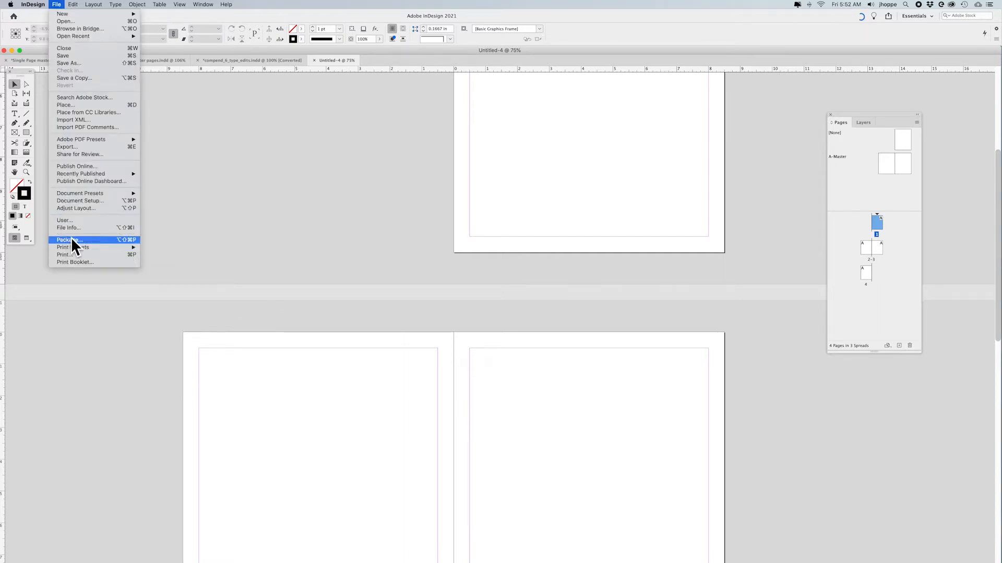
{"action": "left_click", "coordinate": [77, 200]}
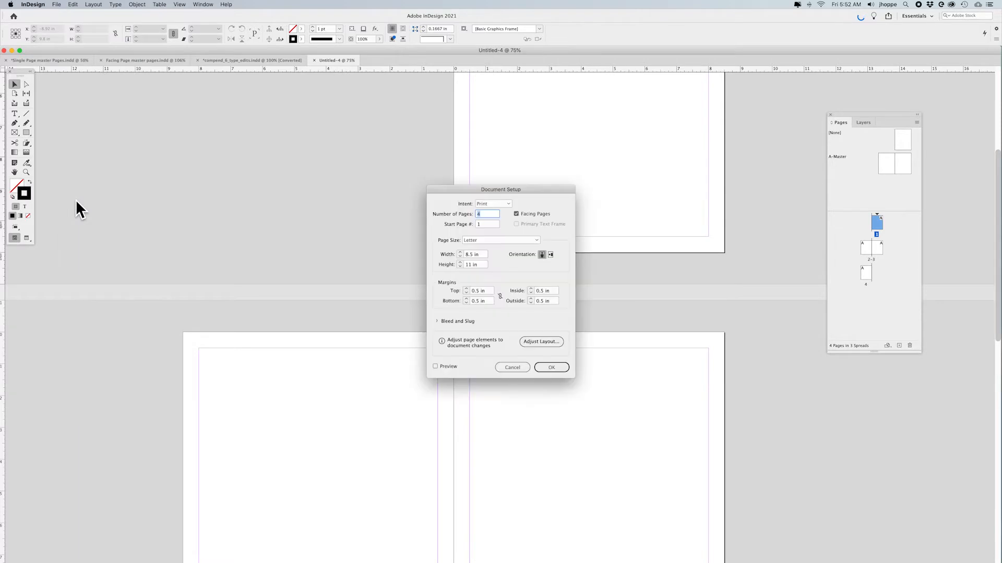
{"action": "left_click", "coordinate": [515, 213]}
{"action": "left_click", "coordinate": [551, 367]}
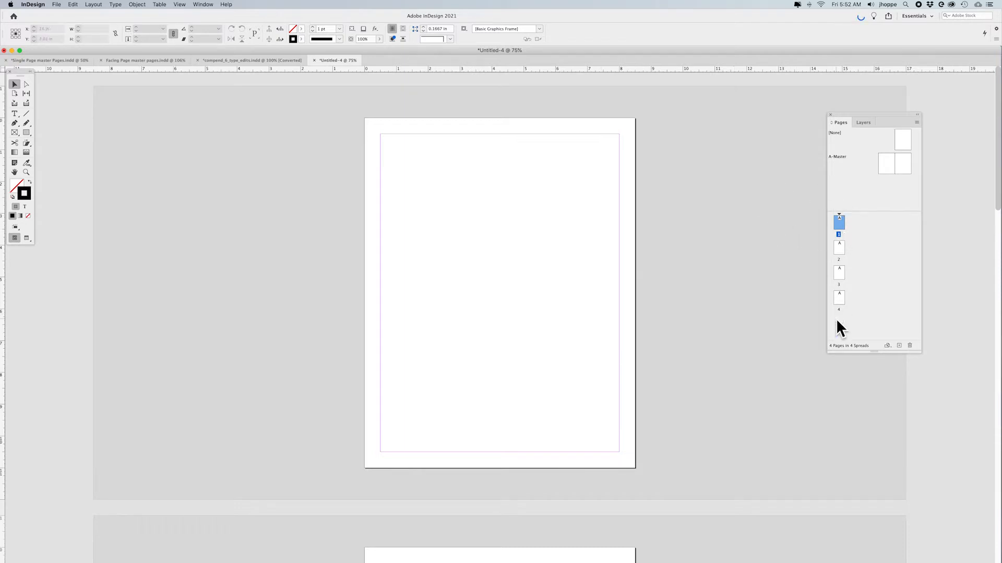
Step: Delete the second page of the A-Master spread, leaving a single-page master
{"action": "left_click", "coordinate": [901, 162]}
{"action": "left_click", "coordinate": [909, 345]}
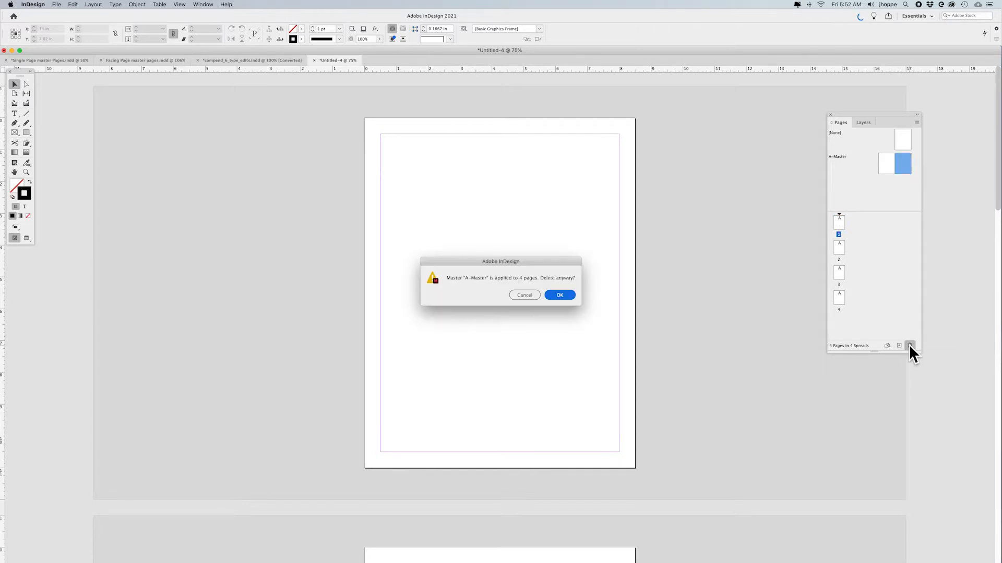
{"action": "left_click", "coordinate": [560, 296]}
{"action": "left_click", "coordinate": [901, 162]}
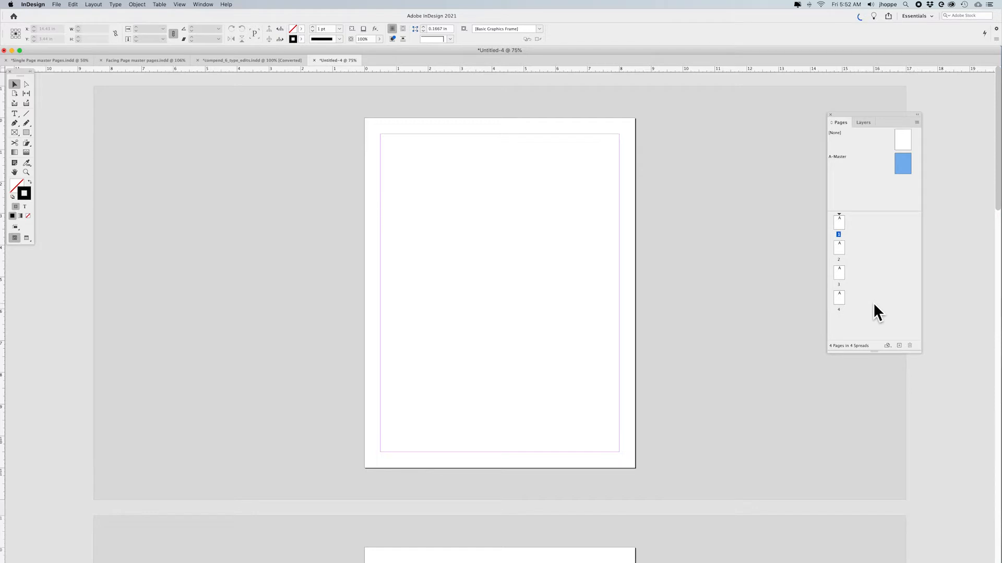
Step: Close the untitled document without saving it
{"action": "key", "text": "super+w"}
{"action": "left_click", "coordinate": [504, 295]}
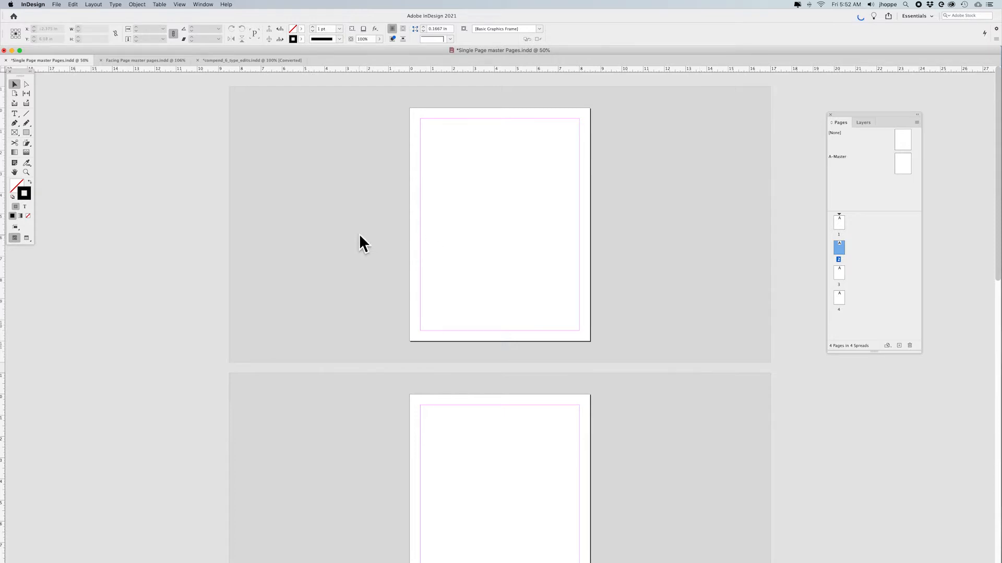
{"action": "key", "text": "super+n"}
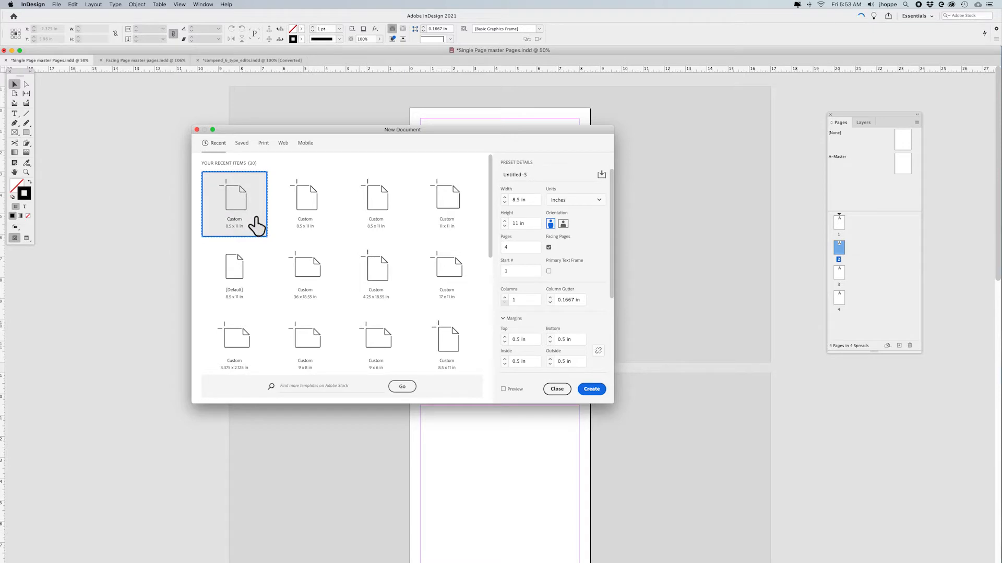
{"action": "left_click", "coordinate": [549, 247]}
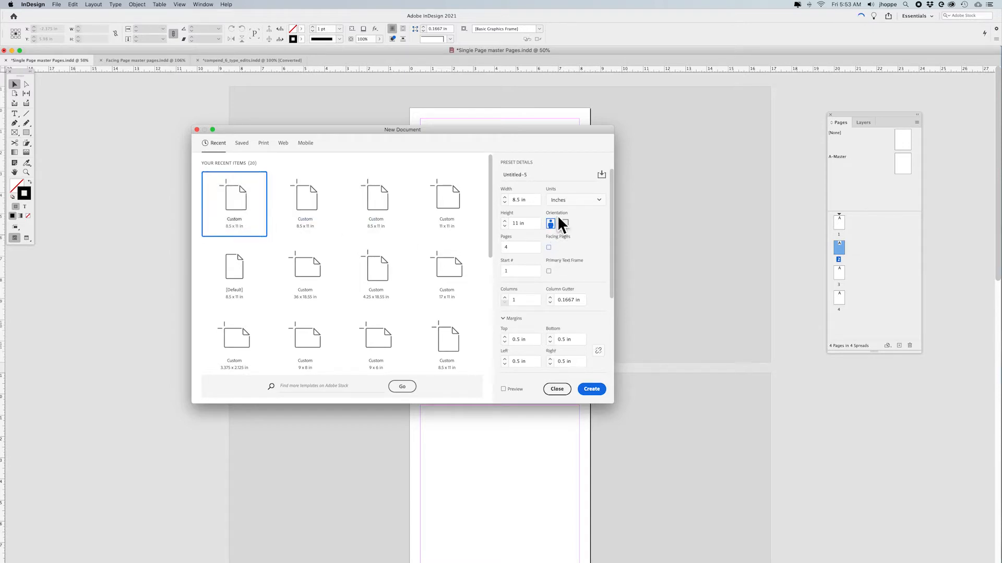
{"action": "double_click", "coordinate": [504, 245]}
{"action": "left_click", "coordinate": [557, 390]}
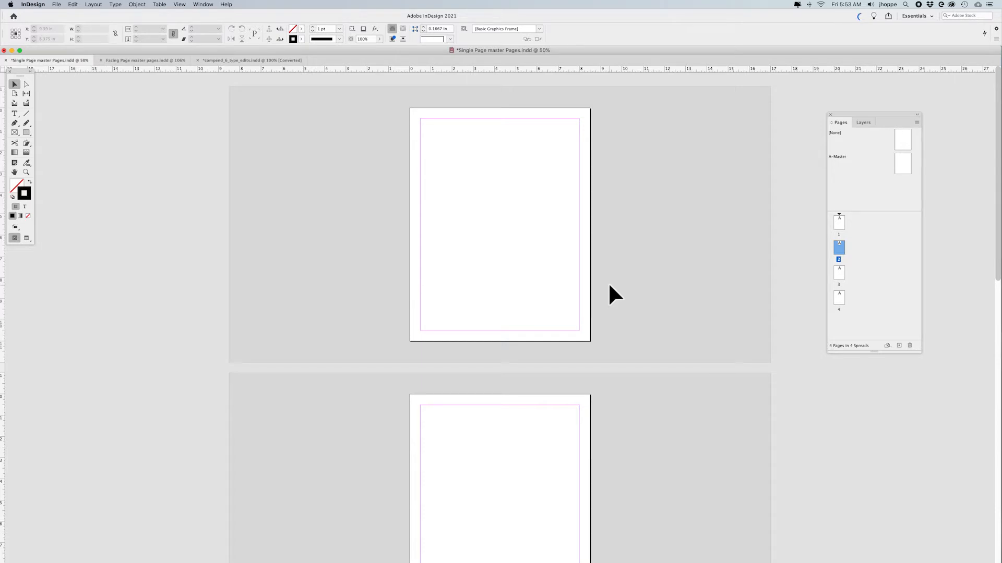
Step: Start a new 8.5 x 11 in, four-page document with facing pages off and two columns
{"action": "key", "text": "super+n"}
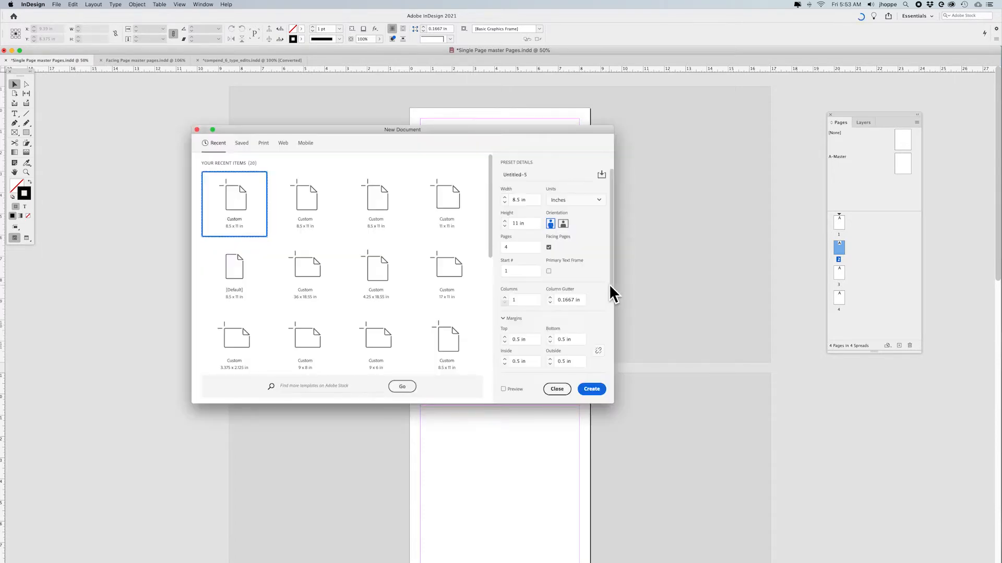
{"action": "left_click", "coordinate": [549, 246]}
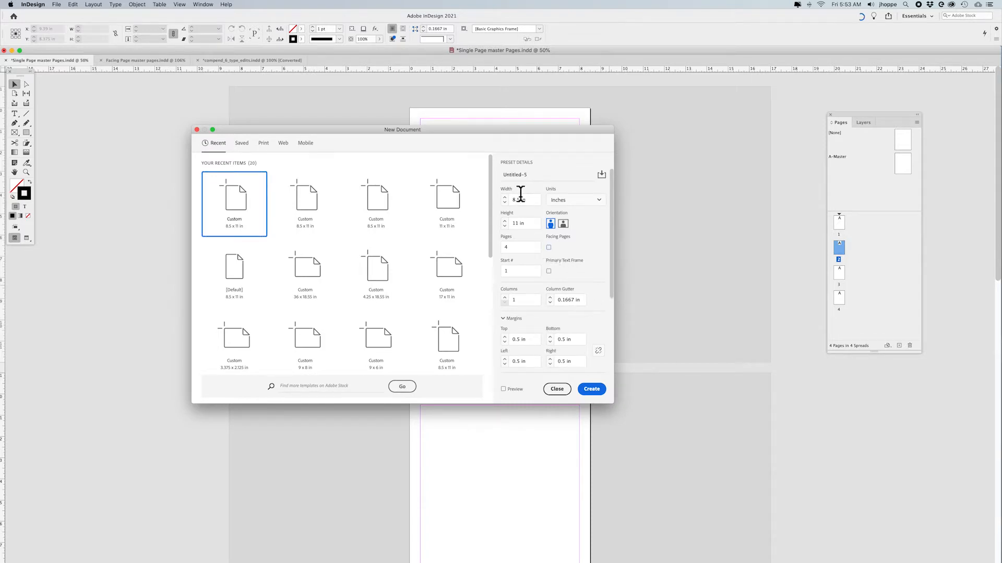
{"action": "left_click", "coordinate": [504, 297]}
{"action": "key", "text": "BackSpace"}
{"action": "type", "text": "2"}
{"action": "scroll", "coordinate": [588, 347], "scroll_direction": "down", "scroll_amount": 3}
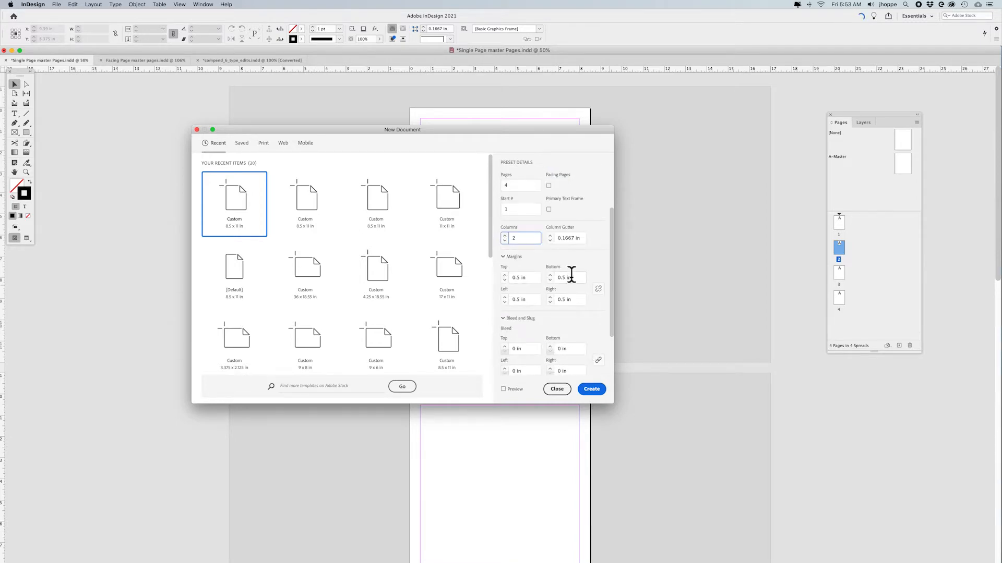
Step: Set the bottom margin to 0.75 in and the top margin to 1 in, and create the document
{"action": "left_click", "coordinate": [550, 275]}
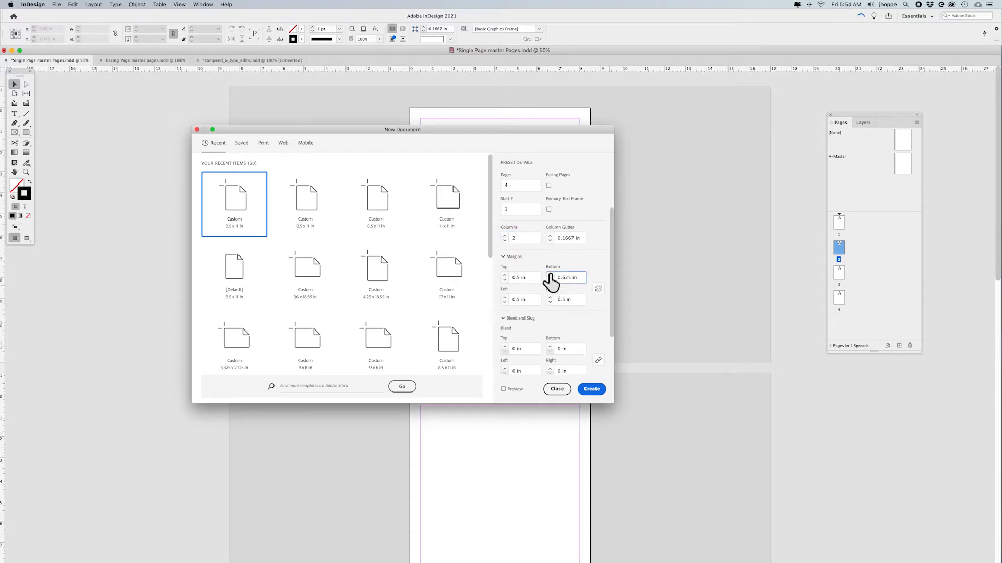
{"action": "left_click", "coordinate": [550, 275]}
{"action": "left_click", "coordinate": [504, 281]}
{"action": "left_click", "coordinate": [504, 275]}
{"action": "left_click", "coordinate": [505, 275]}
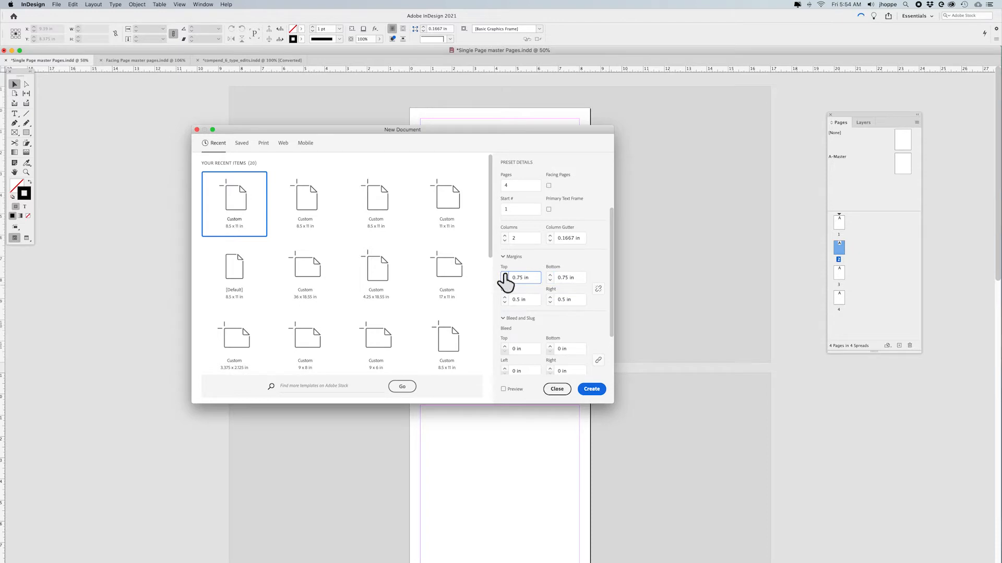
{"action": "left_click", "coordinate": [504, 275]}
{"action": "left_click", "coordinate": [505, 275]}
{"action": "left_click", "coordinate": [590, 388]}
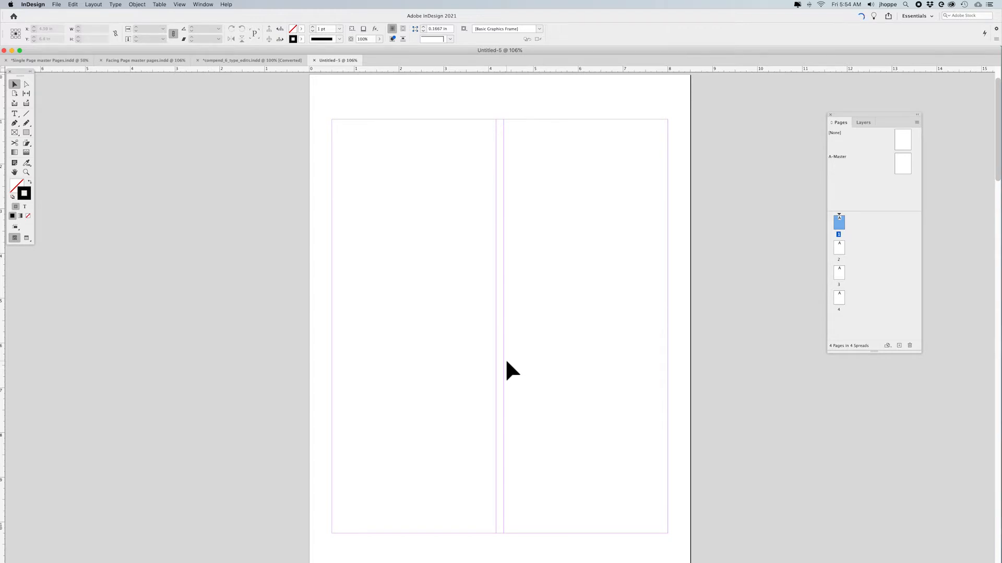
Step: Place the Pages panel beside the document page and shorten its master section to give the page list more room
{"action": "key", "text": "super+minus"}
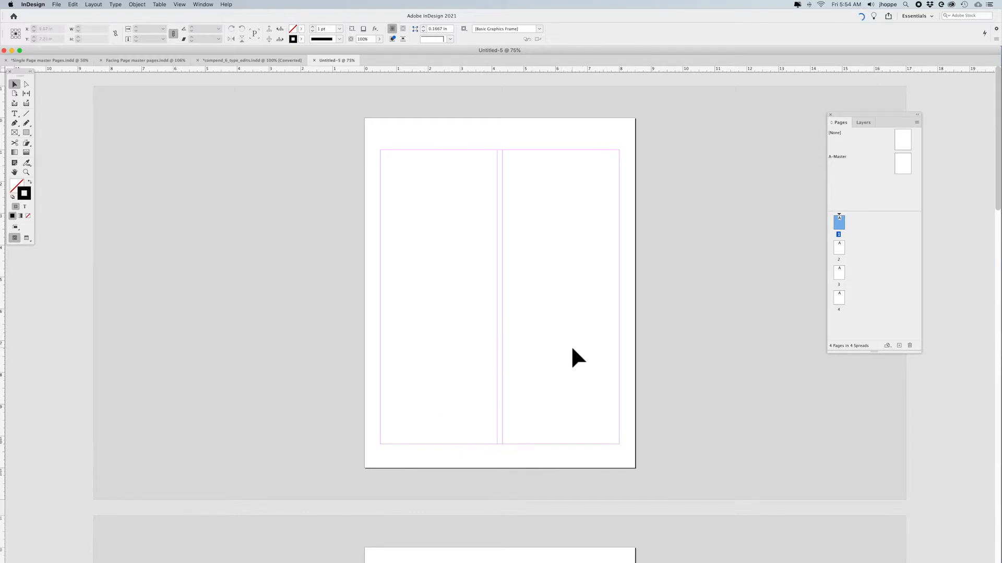
{"action": "scroll", "coordinate": [574, 350], "scroll_direction": "down", "scroll_amount": 10}
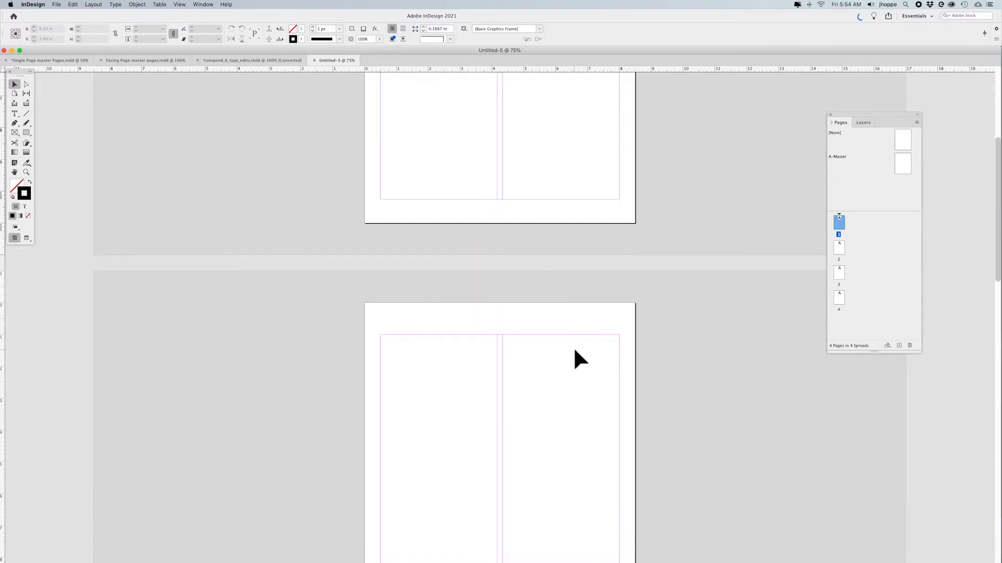
{"action": "scroll", "coordinate": [575, 350], "scroll_direction": "down", "scroll_amount": 10}
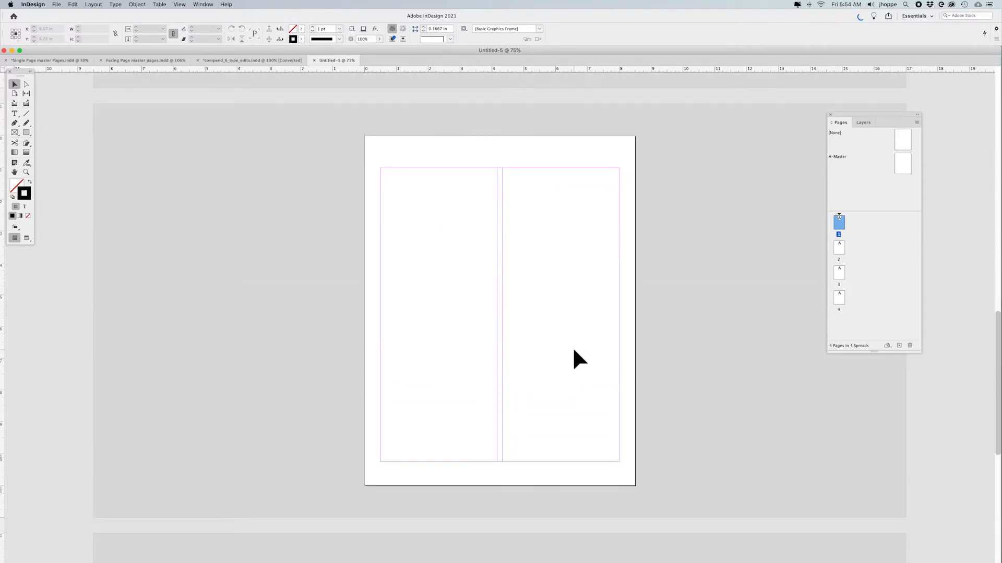
{"action": "scroll", "coordinate": [574, 351], "scroll_direction": "down", "scroll_amount": 10}
{"action": "scroll", "coordinate": [573, 350], "scroll_direction": "up", "scroll_amount": 2}
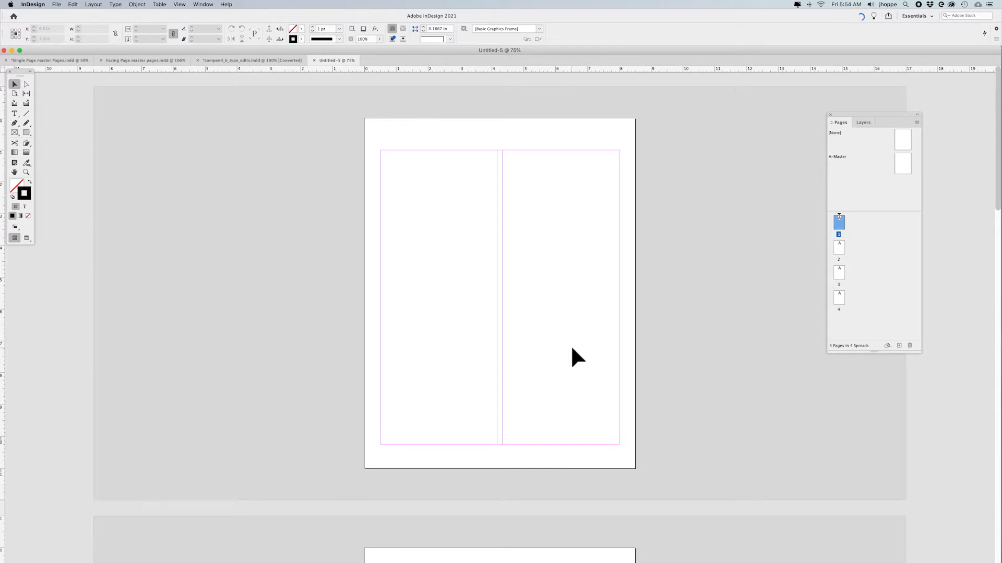
{"action": "left_click_drag", "start_coordinate": [877, 112], "coordinate": [707, 134]}
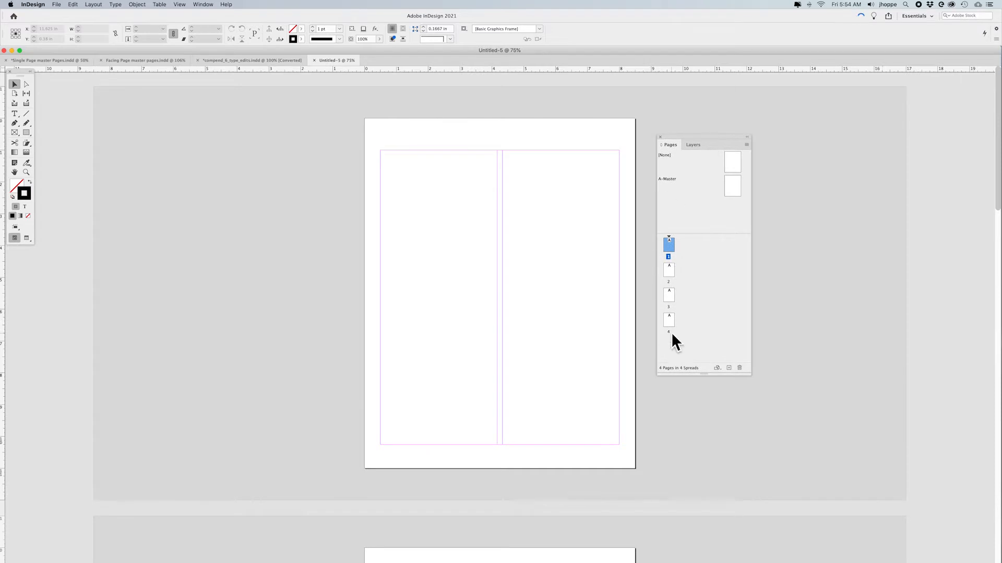
{"action": "left_click", "coordinate": [204, 5]}
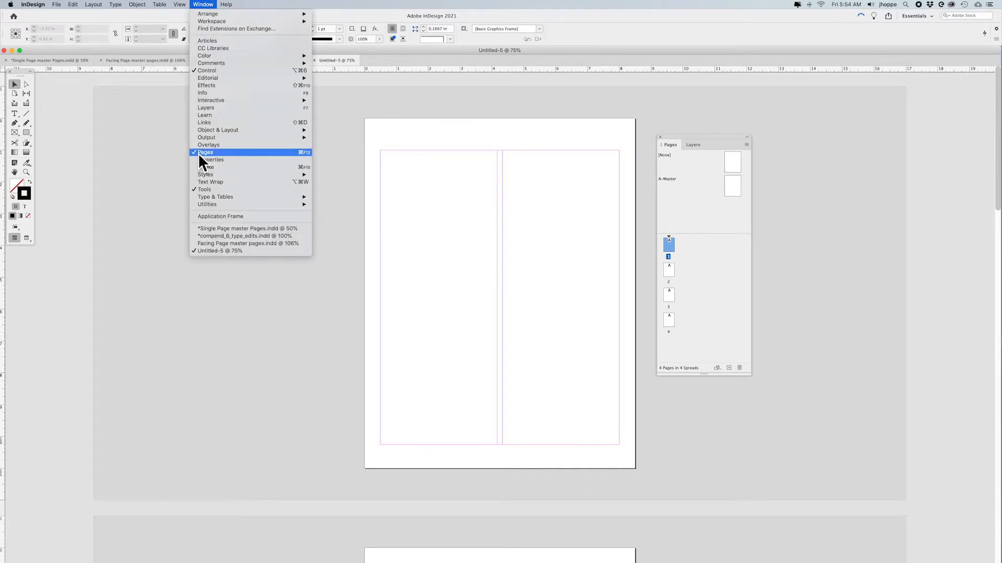
{"action": "left_click", "coordinate": [200, 5]}
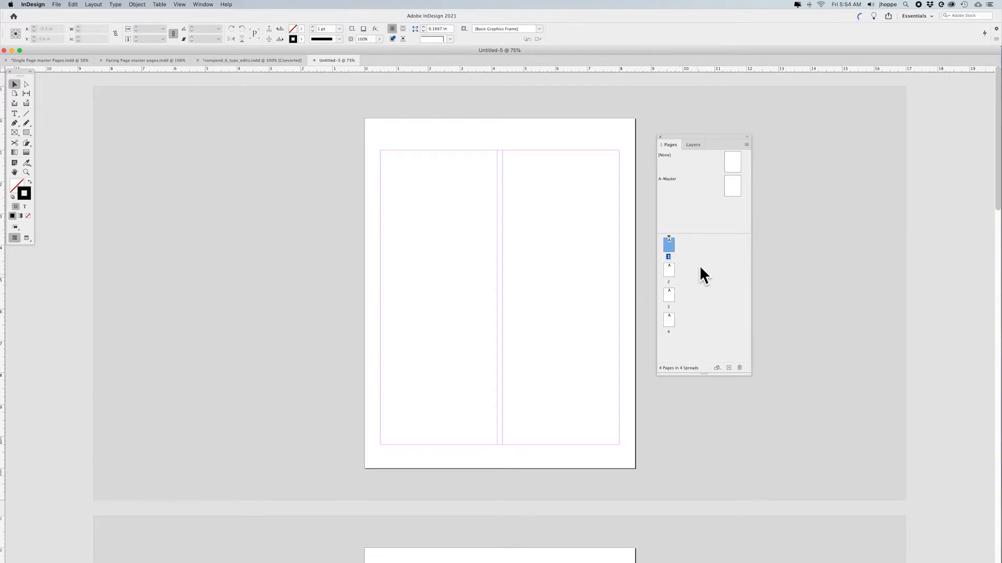
{"action": "left_click_drag", "start_coordinate": [695, 237], "coordinate": [697, 209]}
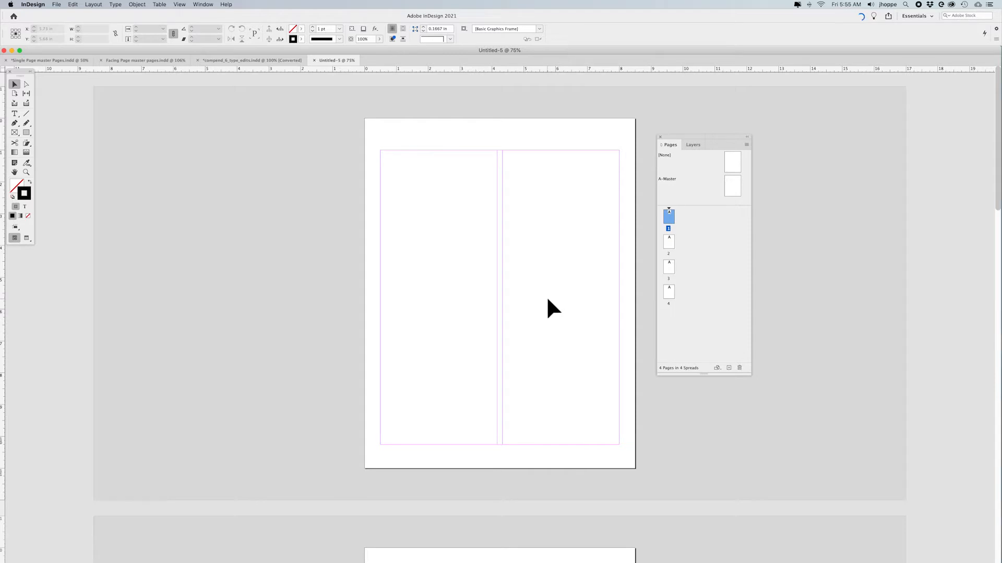
Step: Open A-Master and page 1 alternately to compare the master view with the document page view
{"action": "double_click", "coordinate": [732, 187]}
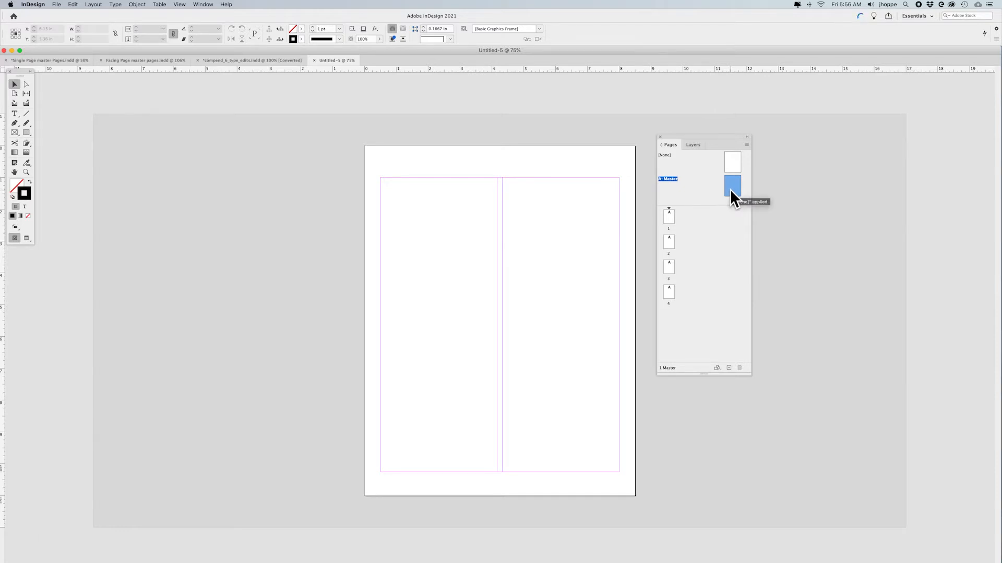
{"action": "left_click", "coordinate": [19, 49]}
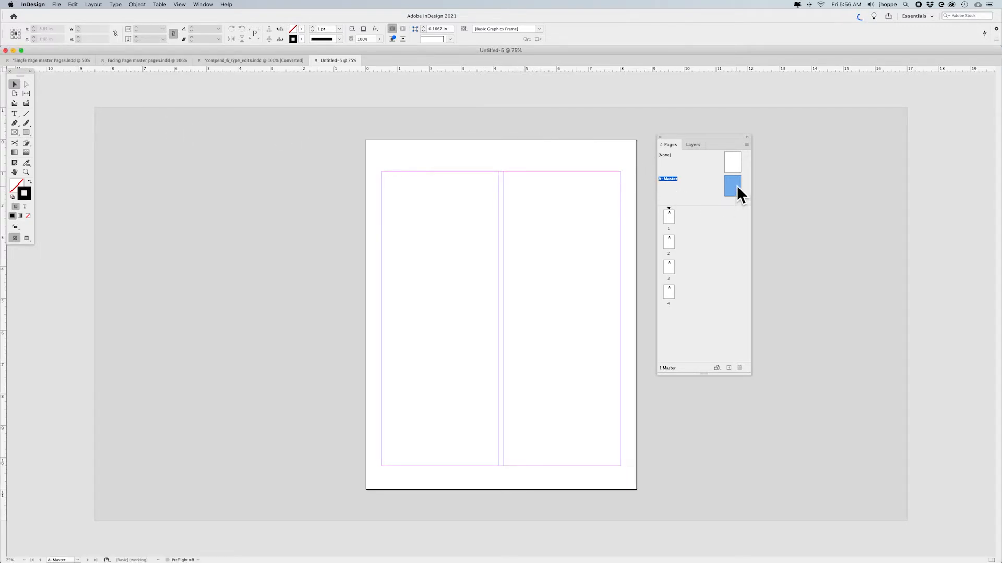
{"action": "left_click", "coordinate": [668, 218]}
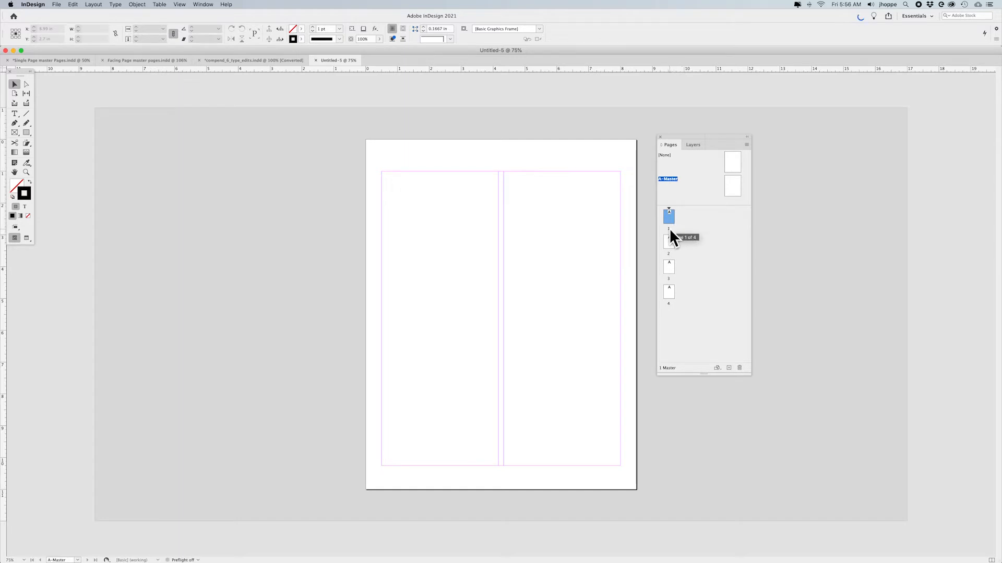
{"action": "double_click", "coordinate": [669, 228]}
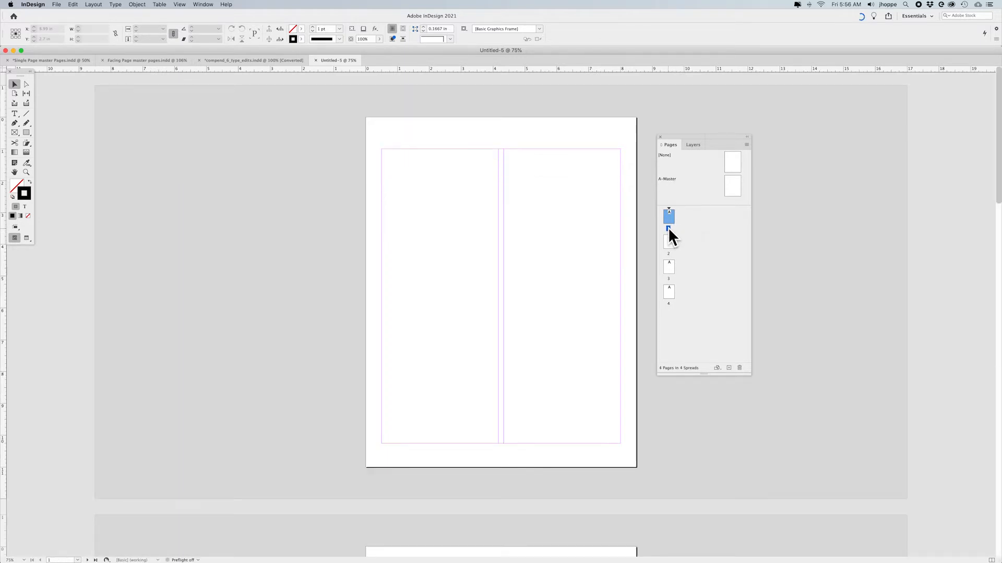
{"action": "double_click", "coordinate": [732, 186]}
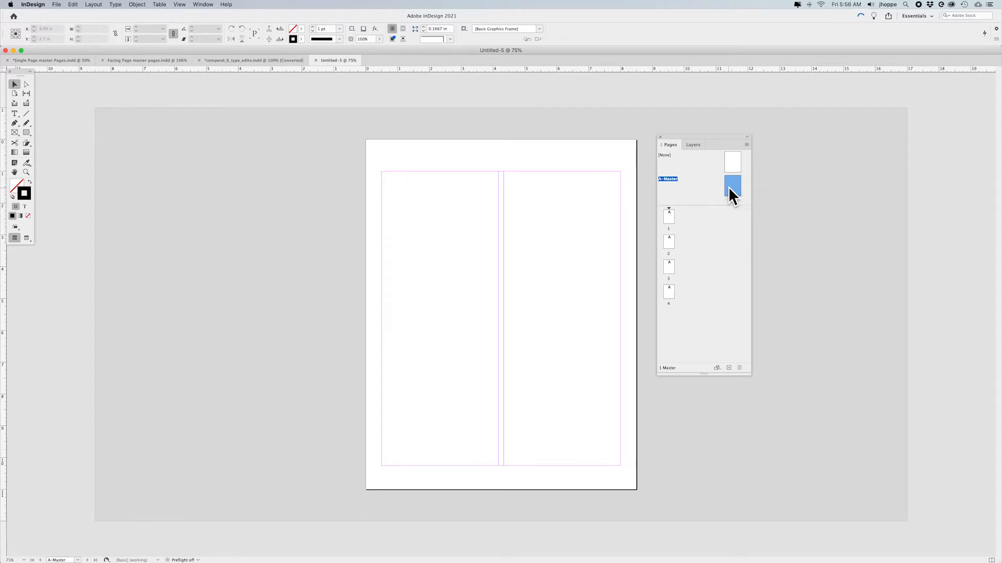
{"action": "double_click", "coordinate": [669, 228]}
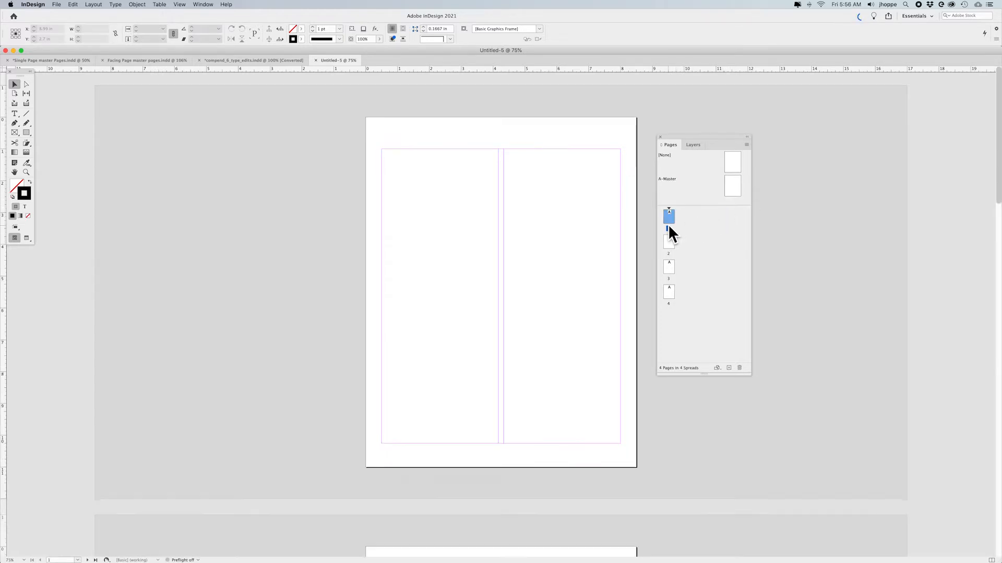
Step: Switch from page 1 to A-Master using the document's page list
{"action": "left_click", "coordinate": [77, 559]}
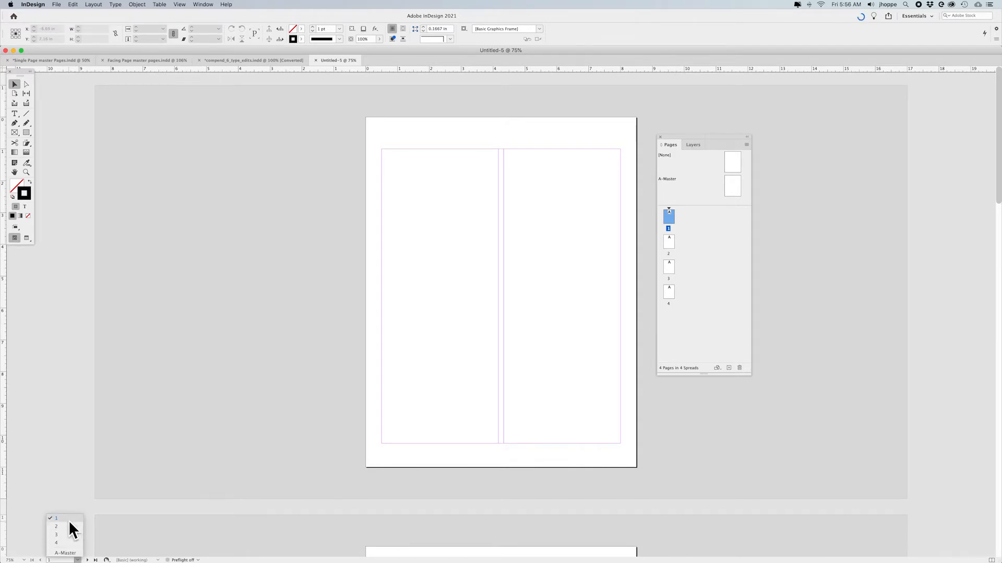
{"action": "left_click", "coordinate": [65, 553]}
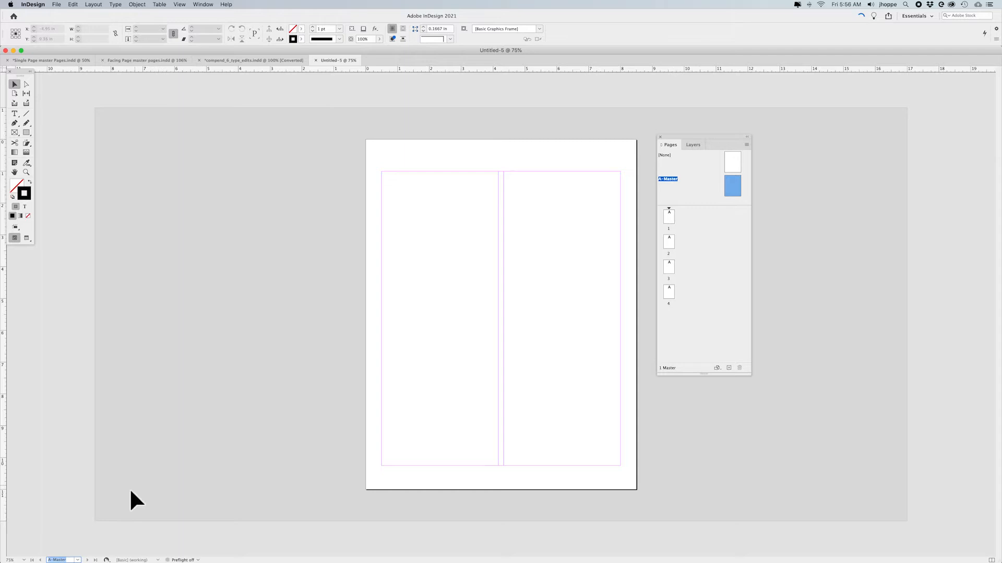
{"action": "left_click", "coordinate": [78, 560]}
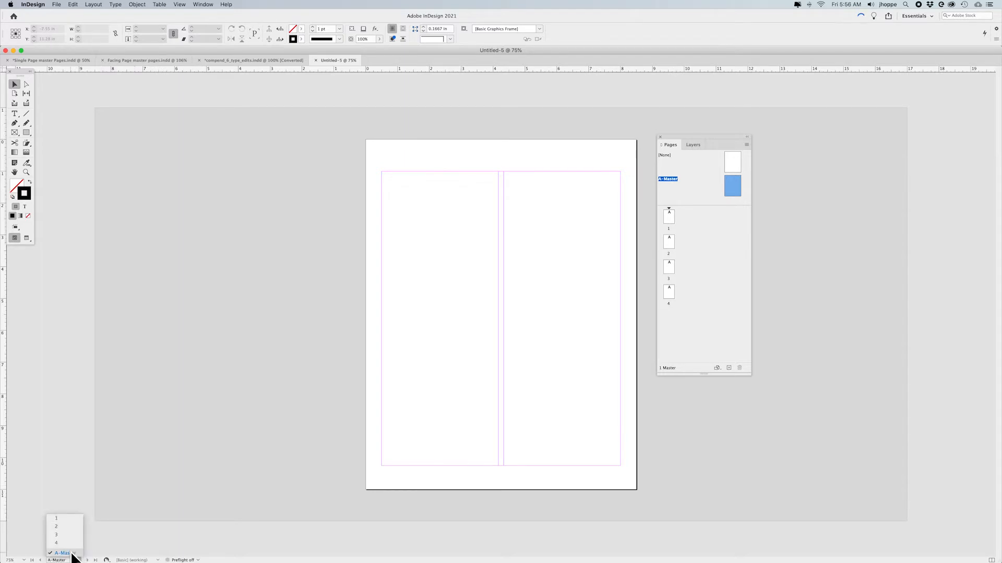
{"action": "left_click", "coordinate": [72, 553]}
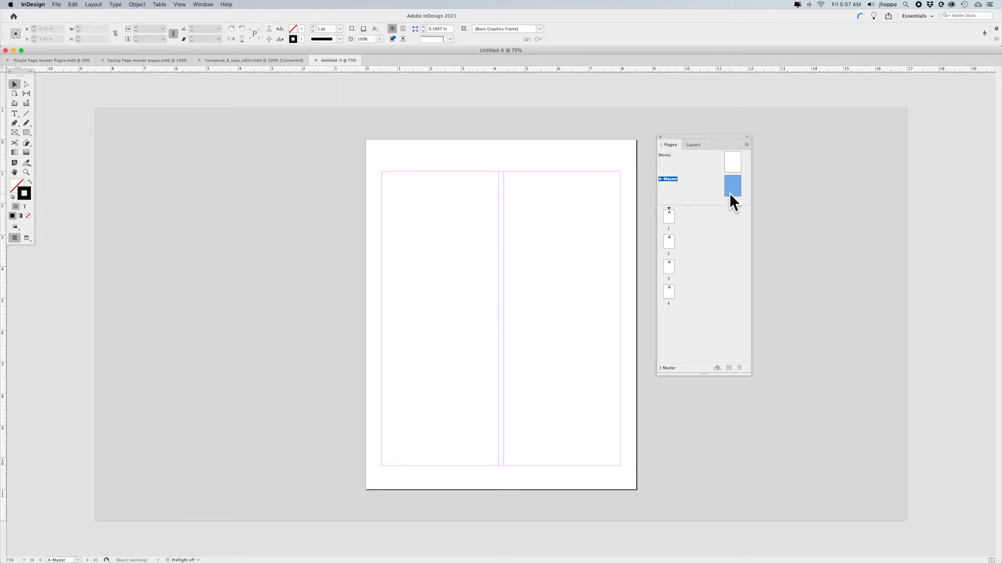
Step: Add a text frame about 1.44 x 0.55 in below the columns on A-Master, containing a centered "1"
{"action": "left_click", "coordinate": [15, 114]}
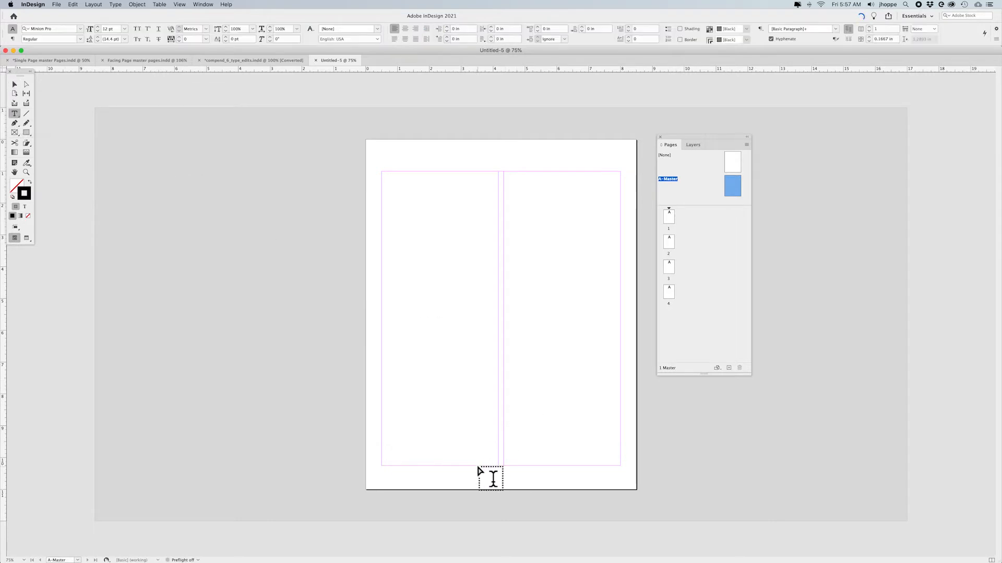
{"action": "left_click_drag", "start_coordinate": [477, 466], "coordinate": [525, 483]}
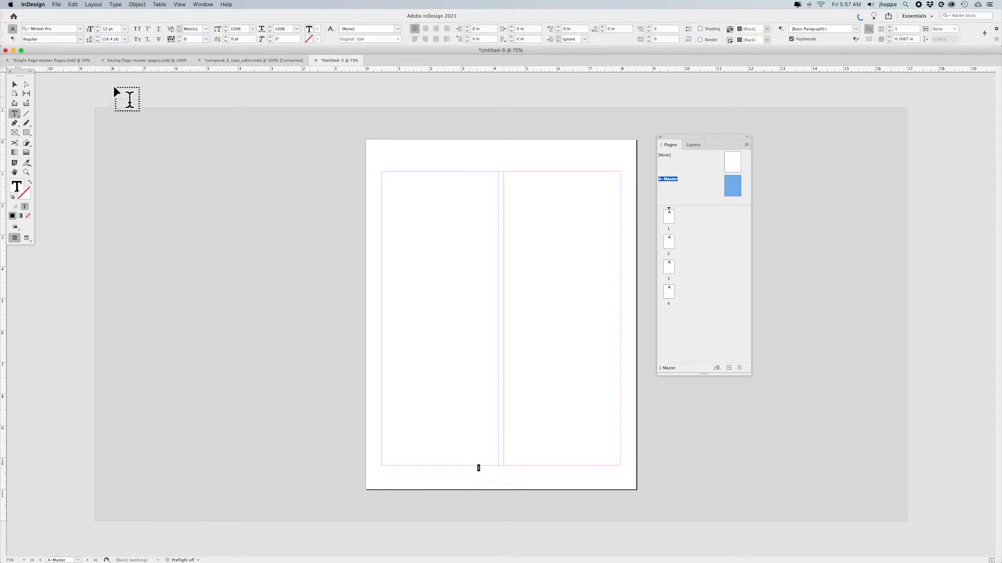
{"action": "left_click", "coordinate": [13, 39]}
{"action": "left_click", "coordinate": [37, 29]}
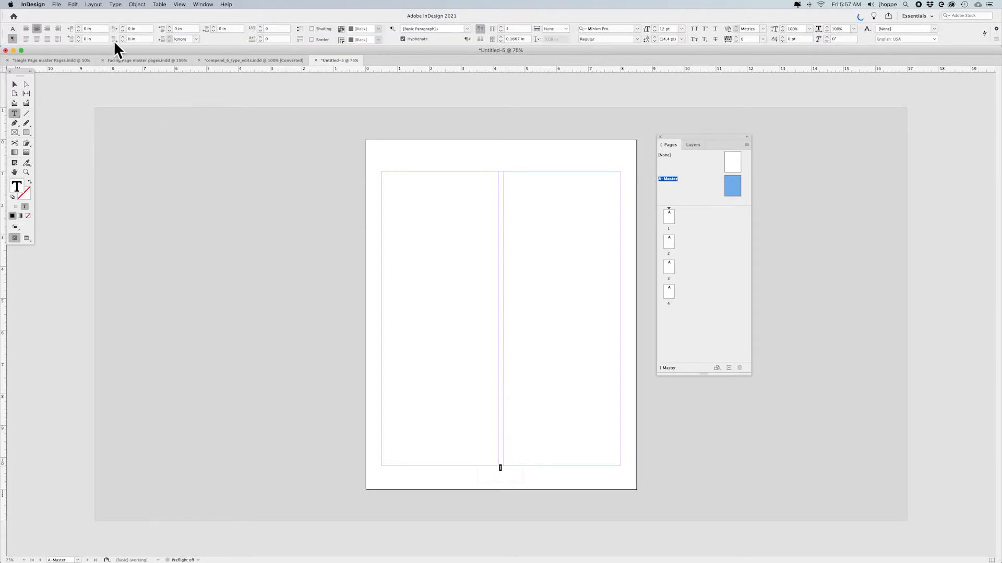
Step: Format the number in the A-Master footer frame with the Bungee font at 18 pt
{"action": "left_click", "coordinate": [12, 28]}
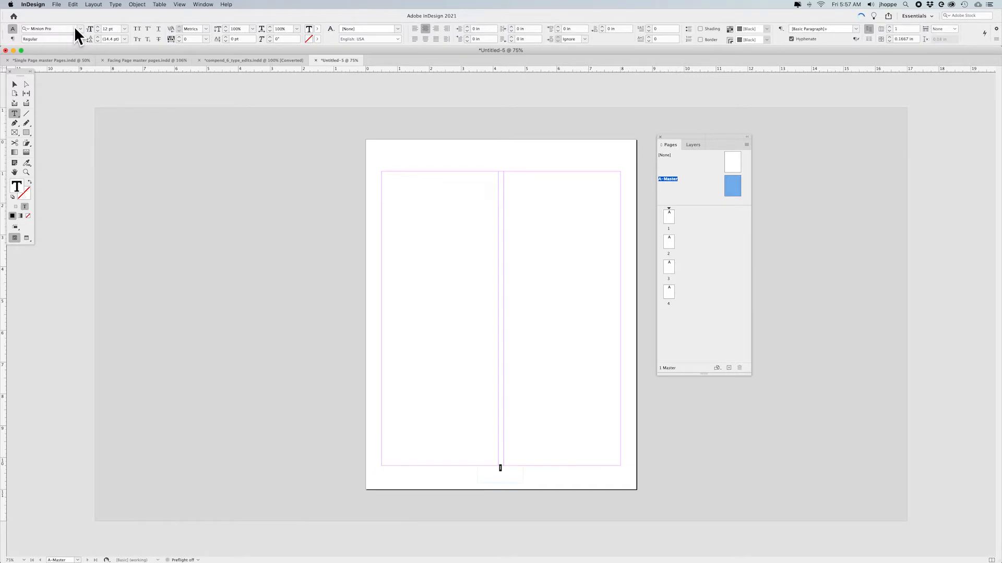
{"action": "left_click", "coordinate": [12, 29]}
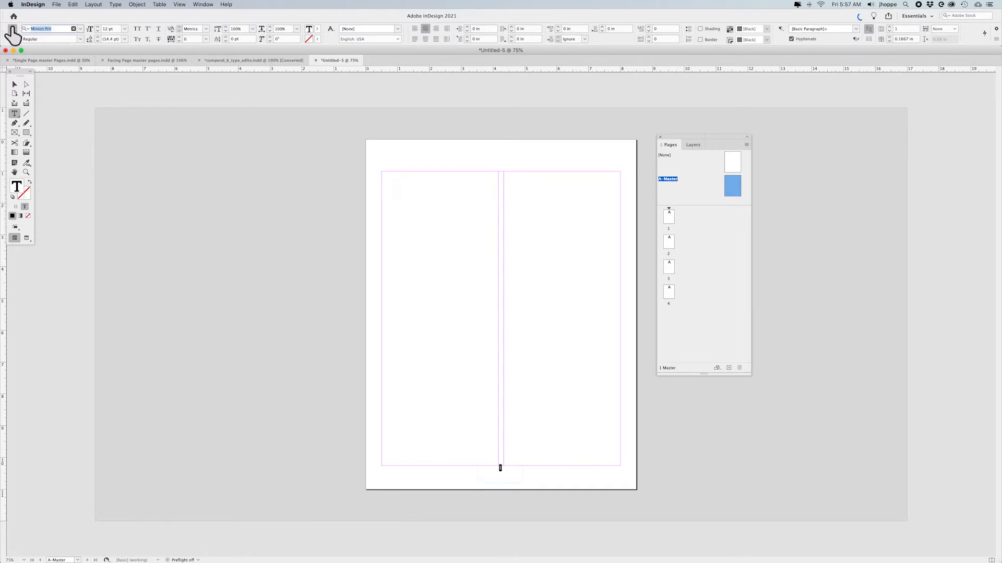
{"action": "type", "text": "bungee"}
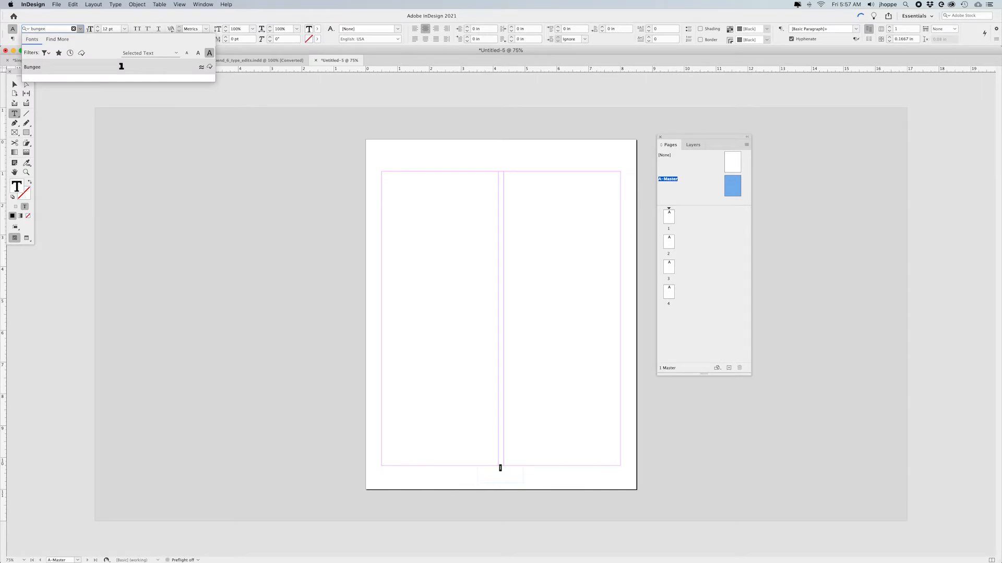
{"action": "key", "text": "Return"}
{"action": "key", "text": "super+shift+period"}
{"action": "key", "text": "super+shift+period"}
{"action": "key", "text": "super+shift+period"}
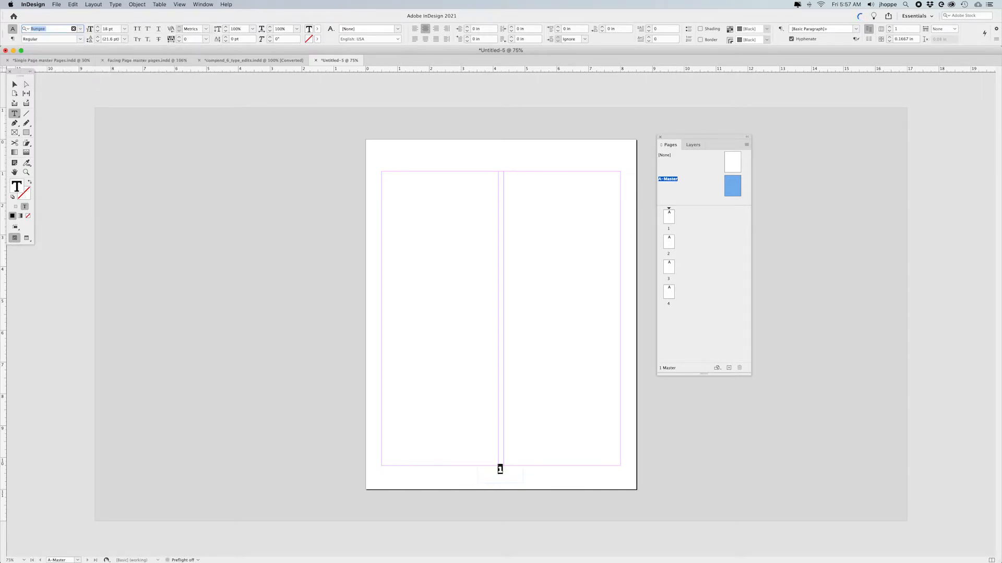
Step: Nudge the number's text frame slightly down within the bottom margin of A-Master and deselect it
{"action": "left_click", "coordinate": [15, 84]}
{"action": "key", "text": "Down"}
{"action": "key", "text": "Down"}
{"action": "key", "text": "Down"}
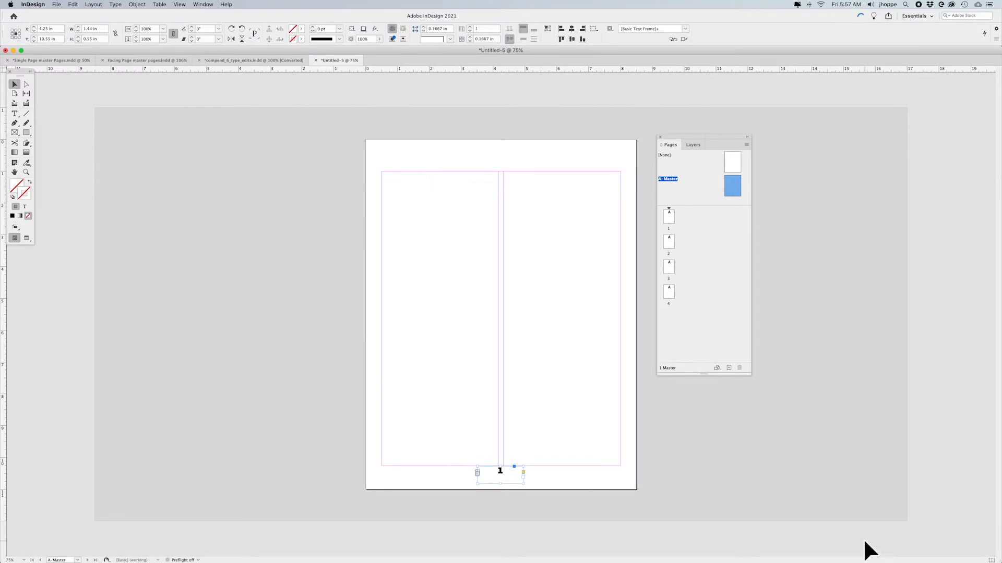
{"action": "key", "text": "Down"}
{"action": "key", "text": "Down"}
{"action": "key", "text": "Down"}
{"action": "key", "text": "Down"}
{"action": "key", "text": "Down"}
{"action": "key", "text": "Down"}
{"action": "left_click", "coordinate": [832, 510]}
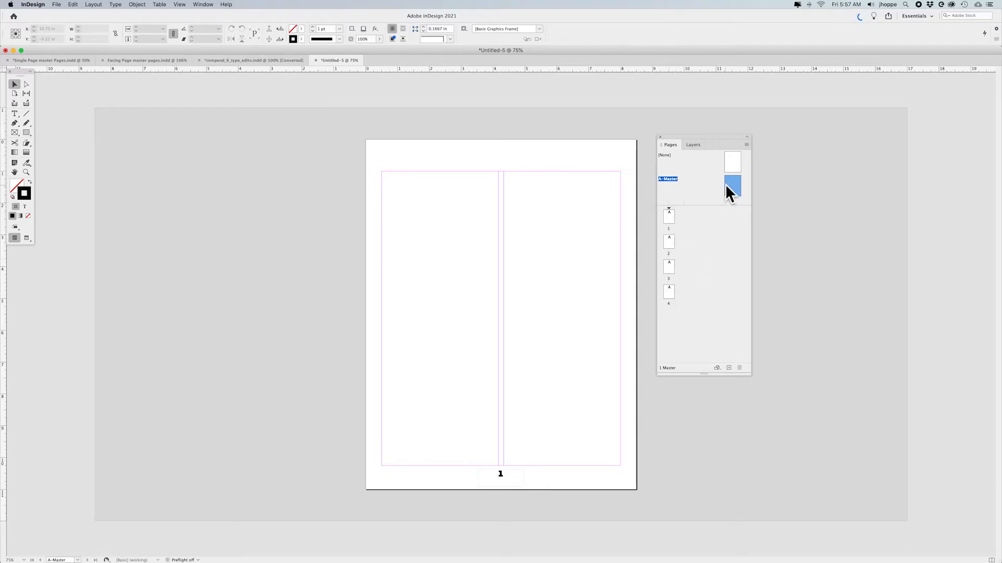
Step: Check the footer number on the document pages, starting from page 1
{"action": "double_click", "coordinate": [669, 218]}
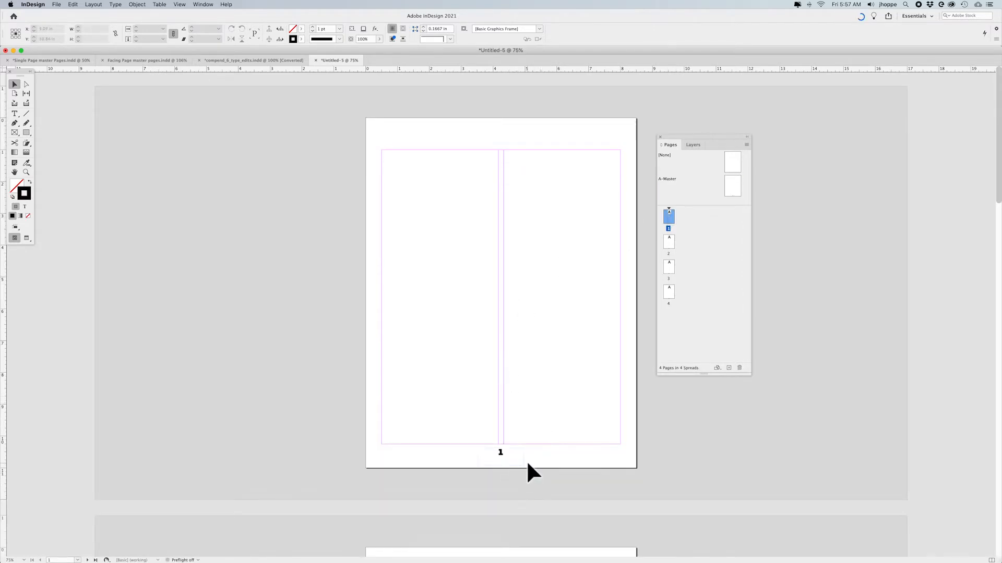
{"action": "scroll", "coordinate": [528, 465], "scroll_direction": "down", "scroll_amount": 6}
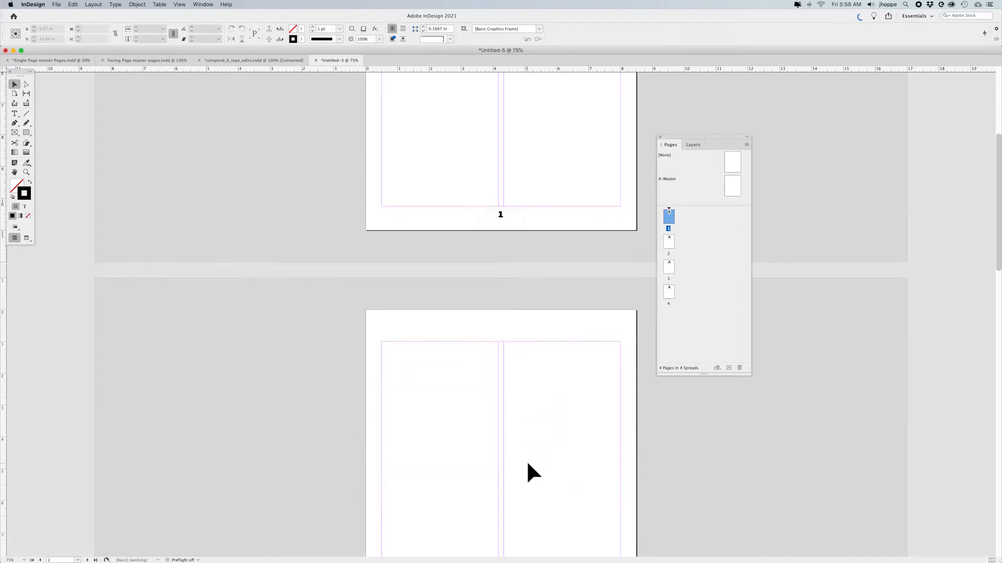
{"action": "scroll", "coordinate": [528, 464], "scroll_direction": "up", "scroll_amount": 6}
{"action": "scroll", "coordinate": [495, 476], "scroll_direction": "down", "scroll_amount": 8}
{"action": "scroll", "coordinate": [495, 477], "scroll_direction": "up", "scroll_amount": 6}
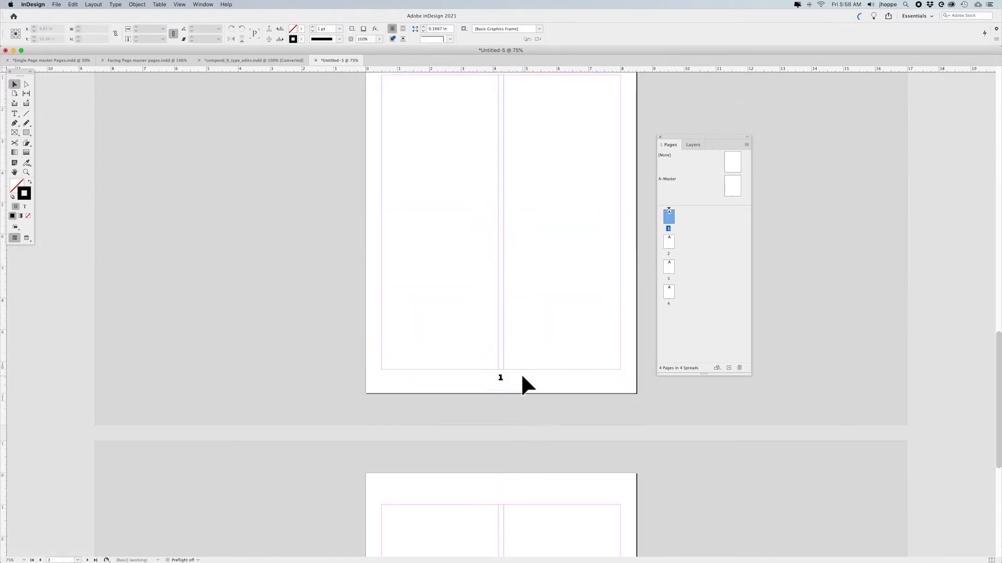
Step: Replace the typed "1" in the A-Master footer frame with a Current Page Number marker and deselect it
{"action": "double_click", "coordinate": [734, 185]}
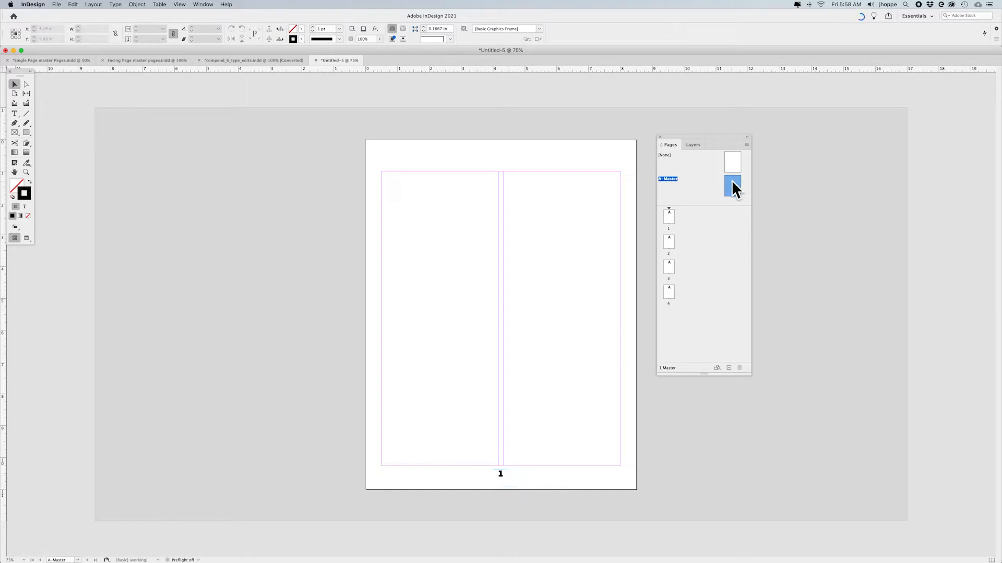
{"action": "double_click", "coordinate": [512, 471]}
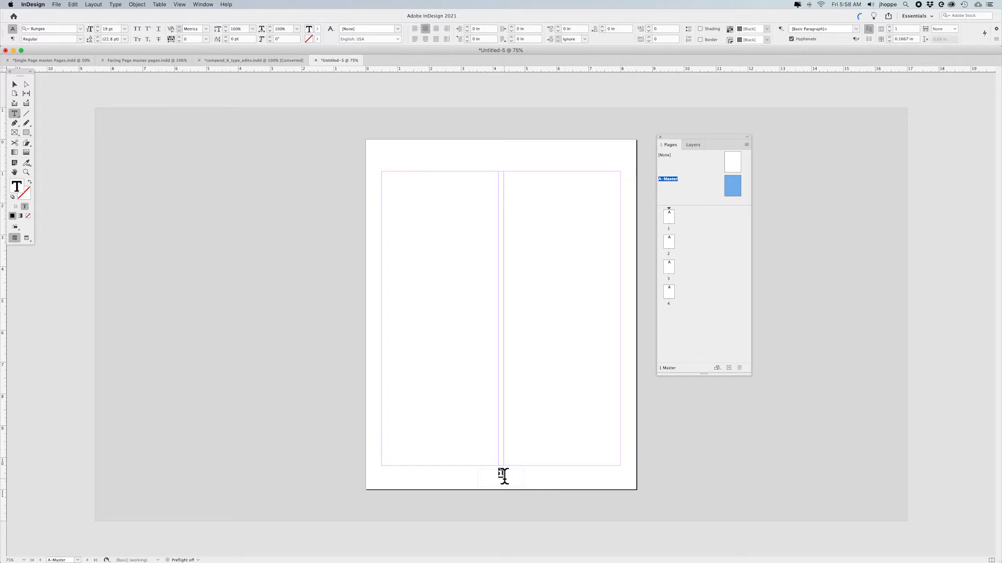
{"action": "left_click_drag", "start_coordinate": [511, 473], "coordinate": [491, 473]}
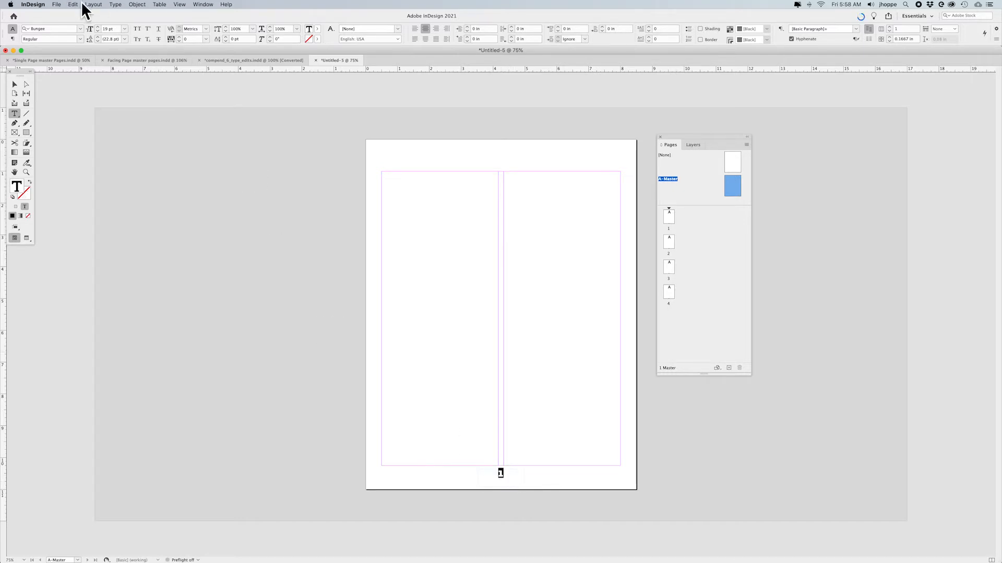
{"action": "left_click", "coordinate": [115, 4]}
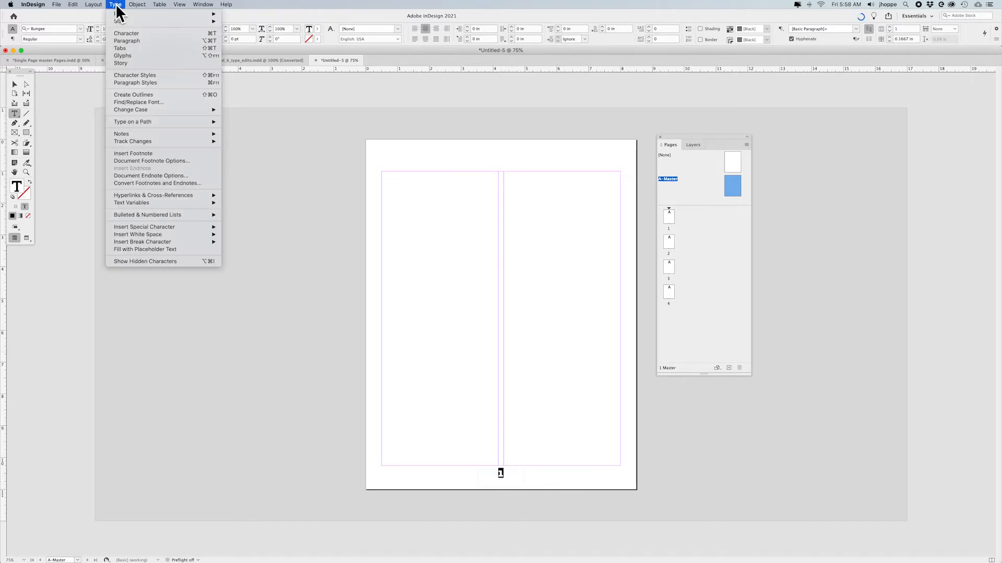
{"action": "mouse_move", "coordinate": [144, 229]}
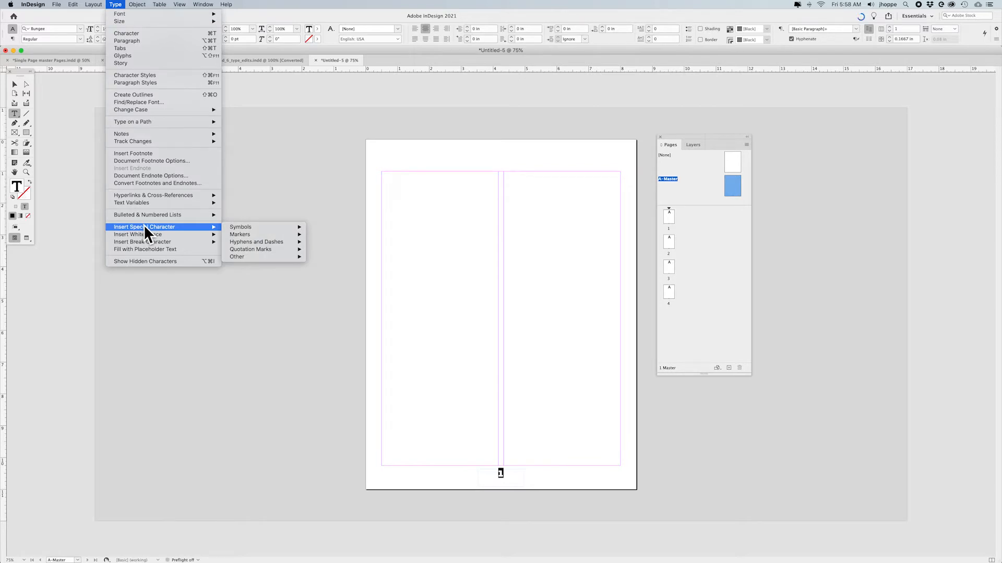
{"action": "mouse_move", "coordinate": [231, 227]}
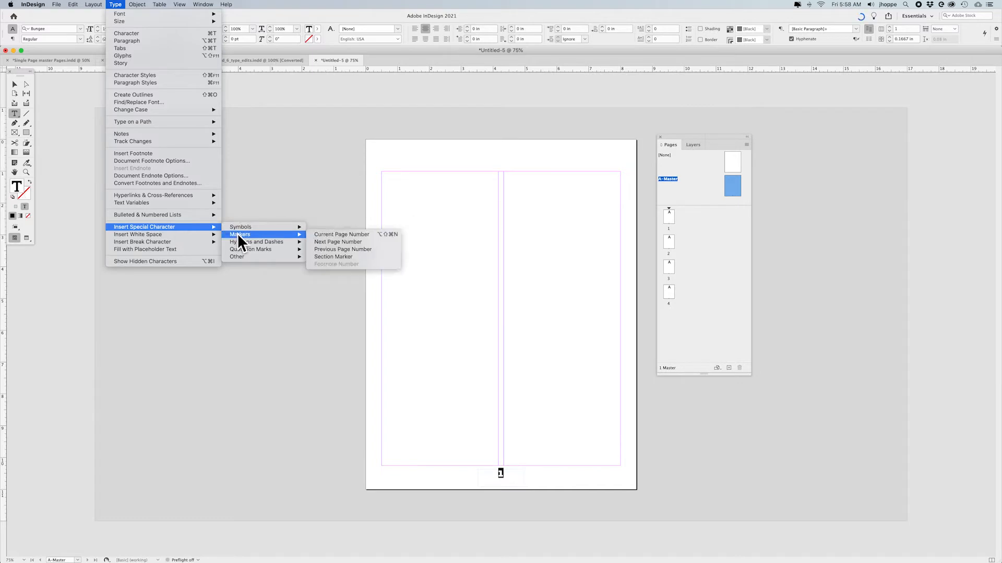
{"action": "left_click", "coordinate": [356, 234]}
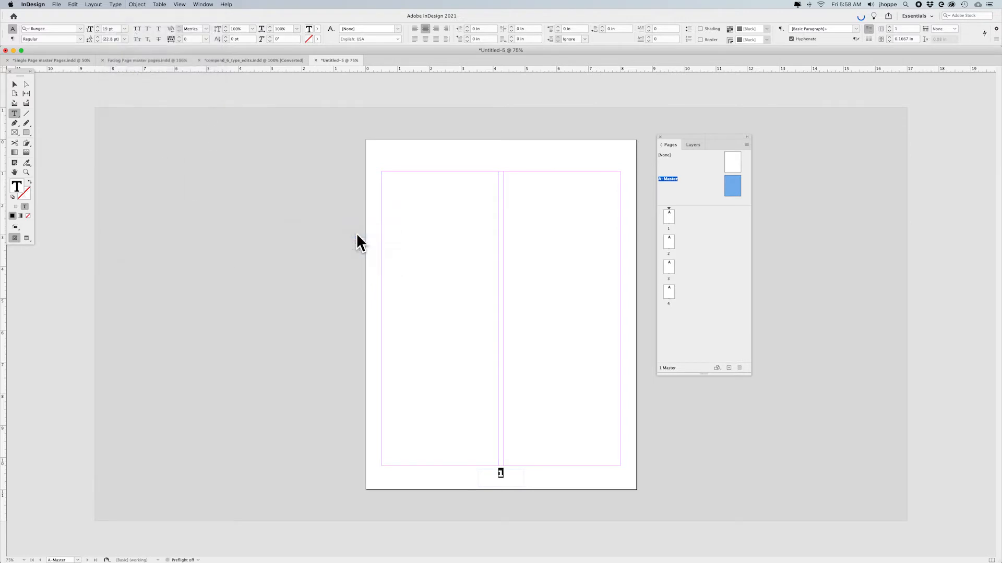
{"action": "left_click", "coordinate": [15, 86]}
{"action": "left_click", "coordinate": [471, 428]}
Step: Examine the A-Master page number marker up close and check which Markers options its selected frame offers
{"action": "key", "text": "super+space"}
{"action": "mouse_move", "coordinate": [468, 444]}
{"action": "left_mouse_down"}
{"action": "mouse_move", "coordinate": [672, 526]}
{"action": "mouse_move", "coordinate": [573, 496]}
{"action": "mouse_move", "coordinate": [553, 501]}
{"action": "left_mouse_up"}
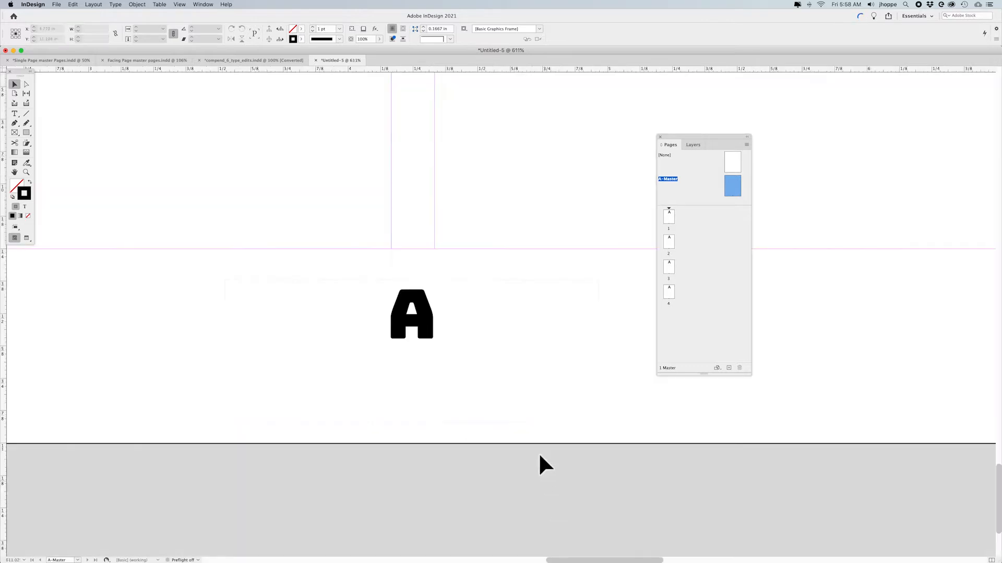
{"action": "double_click", "coordinate": [392, 312]}
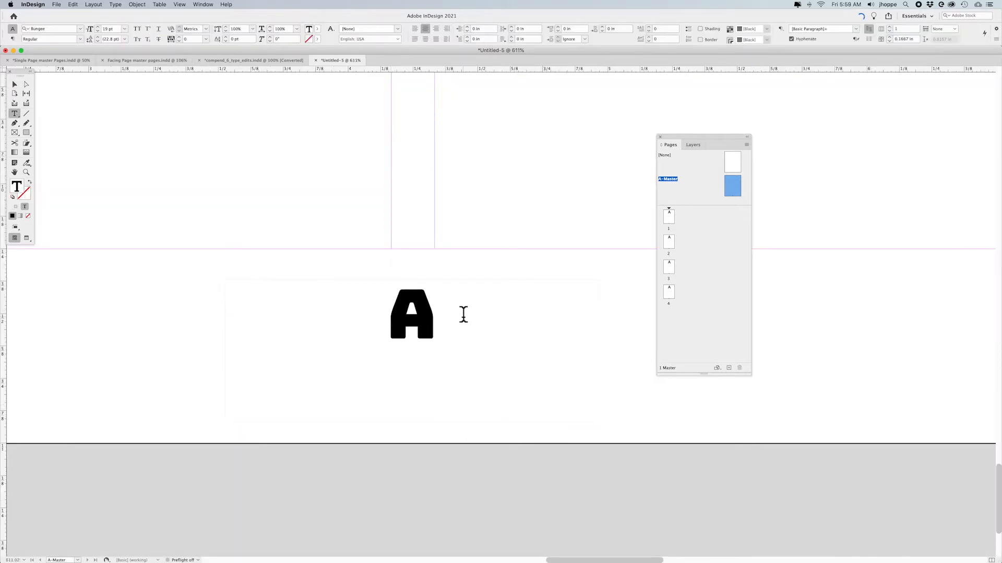
{"action": "left_click", "coordinate": [13, 85]}
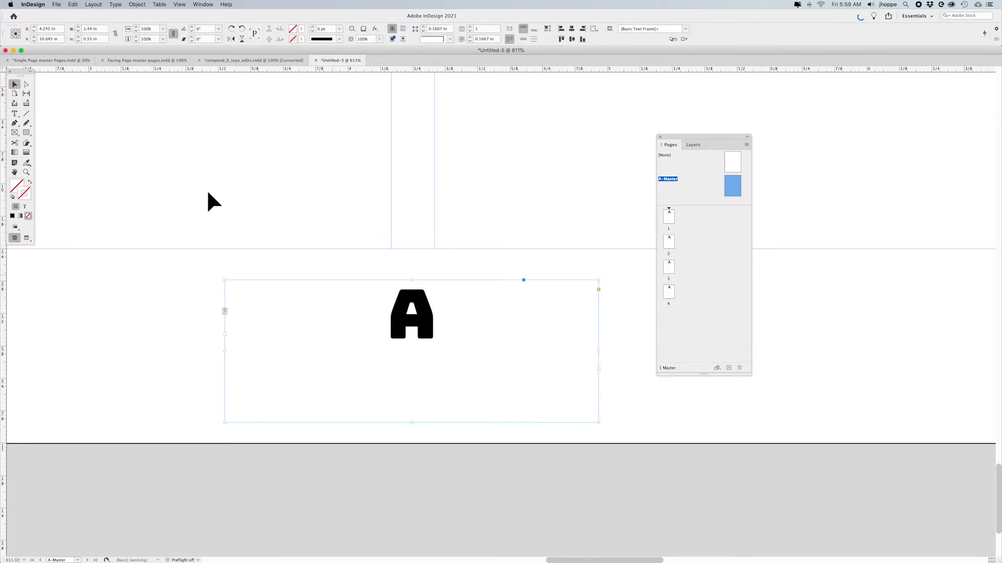
{"action": "left_click", "coordinate": [115, 4]}
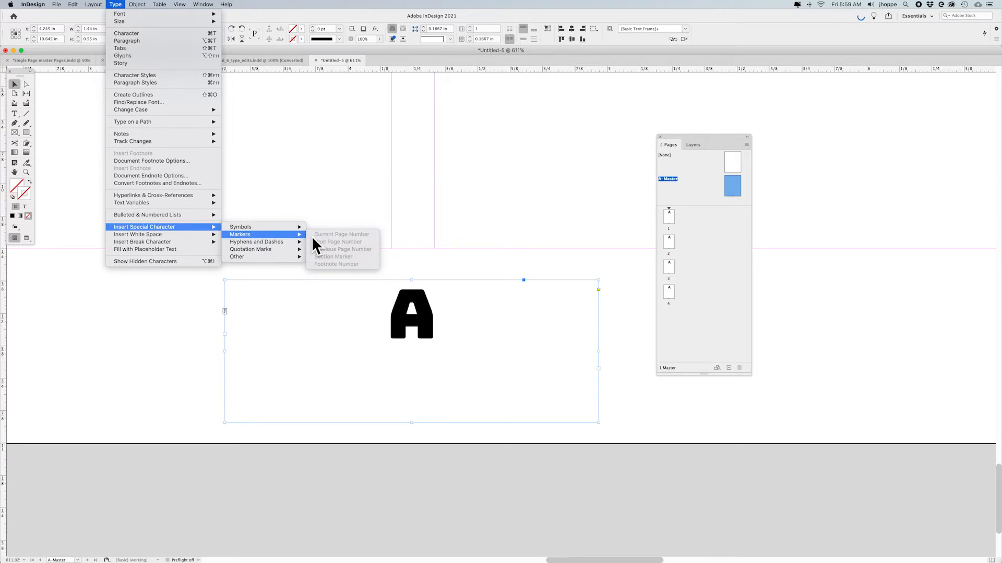
{"action": "left_click", "coordinate": [116, 7]}
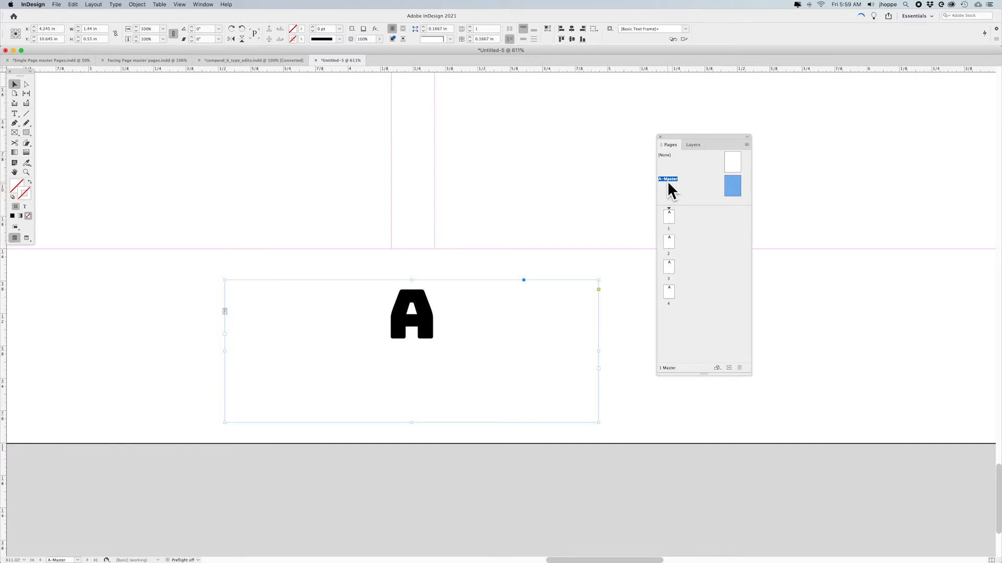
{"action": "left_click_drag", "start_coordinate": [667, 183], "coordinate": [460, 335]}
Step: Check the footer number on pages 1 through 4 in turn, ending with a full view of page 4
{"action": "left_click", "coordinate": [668, 219]}
{"action": "double_click", "coordinate": [668, 219]}
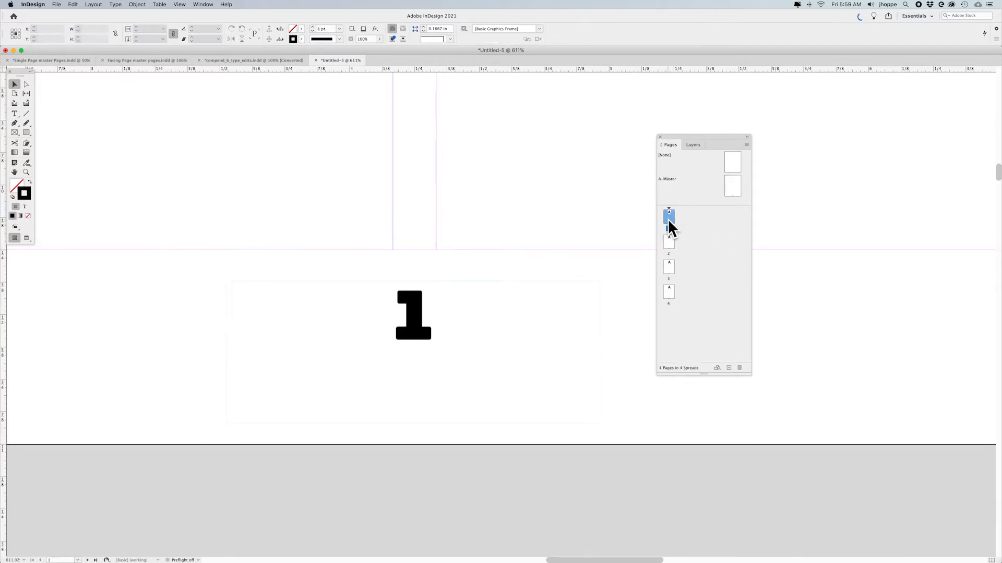
{"action": "double_click", "coordinate": [669, 246]}
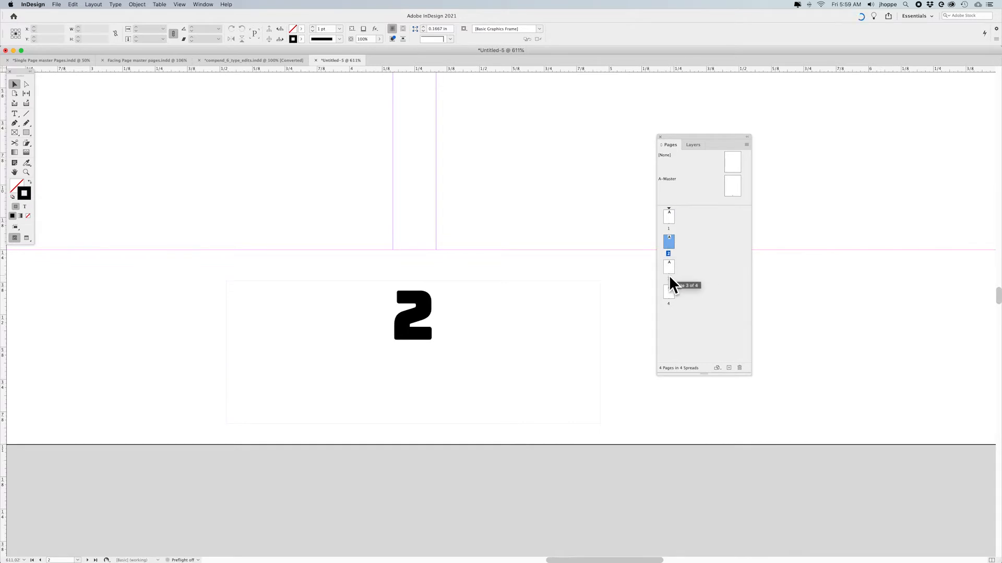
{"action": "double_click", "coordinate": [667, 278]}
{"action": "double_click", "coordinate": [670, 303]}
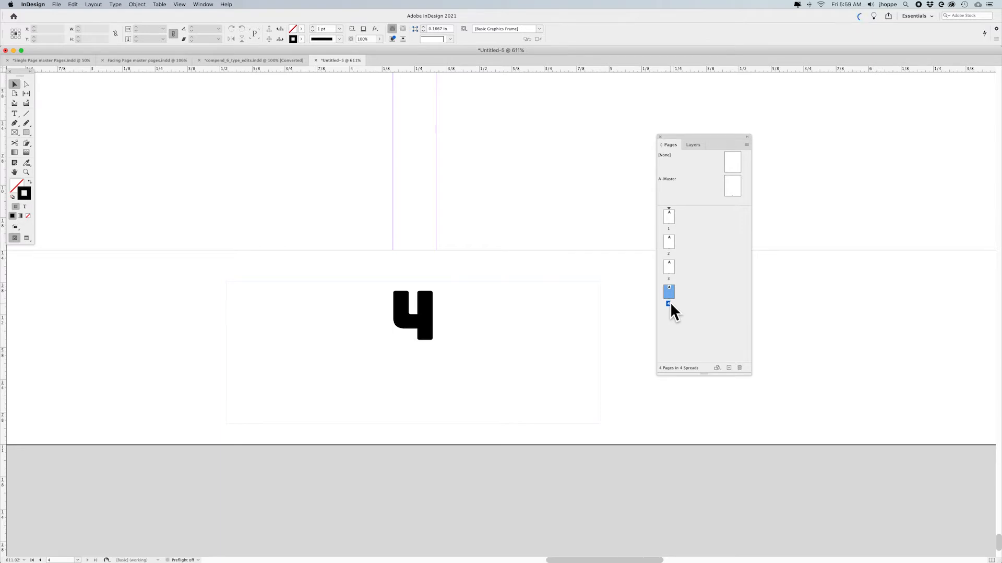
{"action": "key", "text": "super+0"}
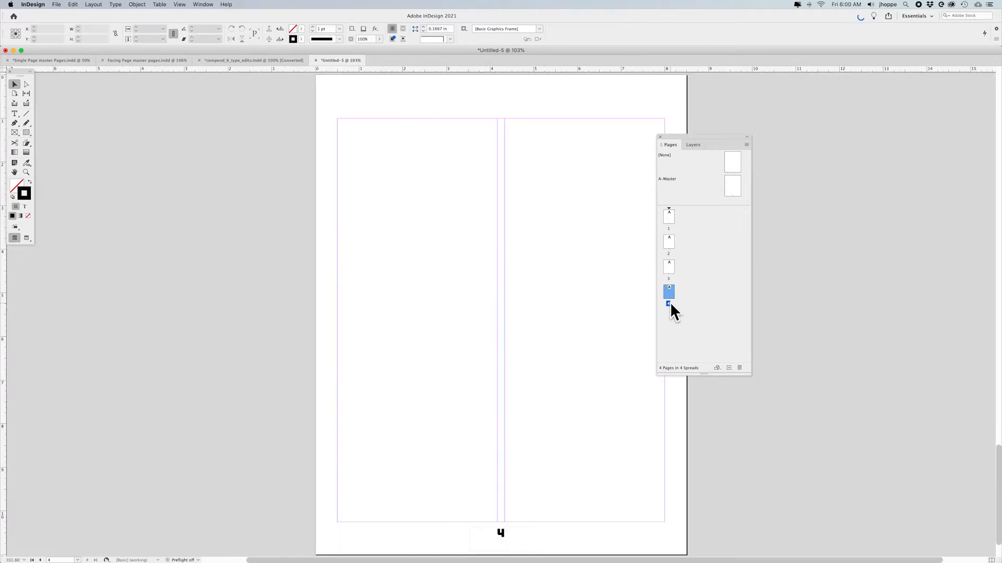
Step: Draw a 7.5 in horizontal line along the top margin of A-Master and set its stroke to 3 pt
{"action": "double_click", "coordinate": [730, 182]}
{"action": "scroll", "coordinate": [376, 198], "scroll_direction": "right", "scroll_amount": 2}
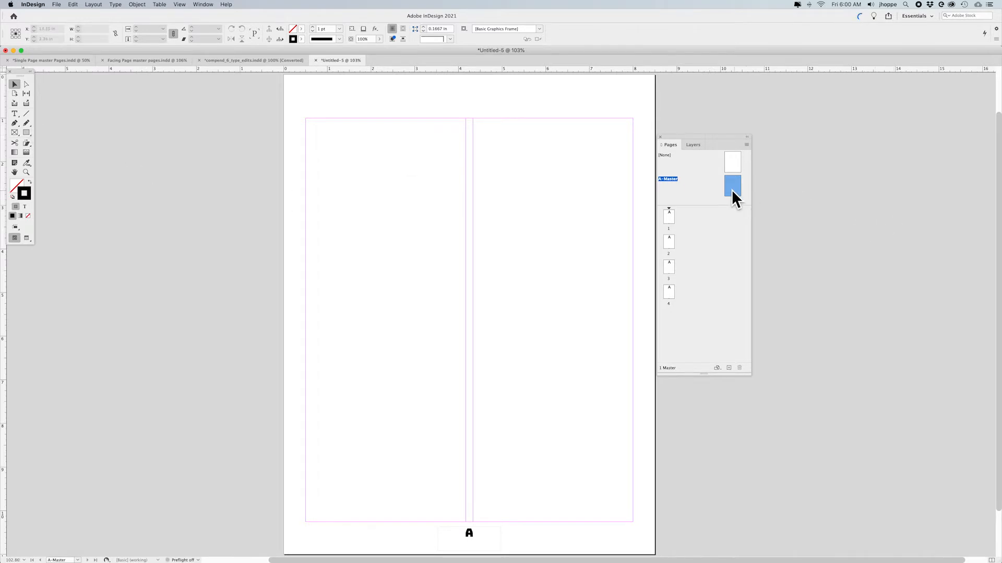
{"action": "left_click", "coordinate": [26, 113]}
{"action": "left_click_drag", "start_coordinate": [306, 118], "coordinate": [632, 122]}
{"action": "left_click", "coordinate": [312, 27]}
{"action": "left_click", "coordinate": [312, 28]}
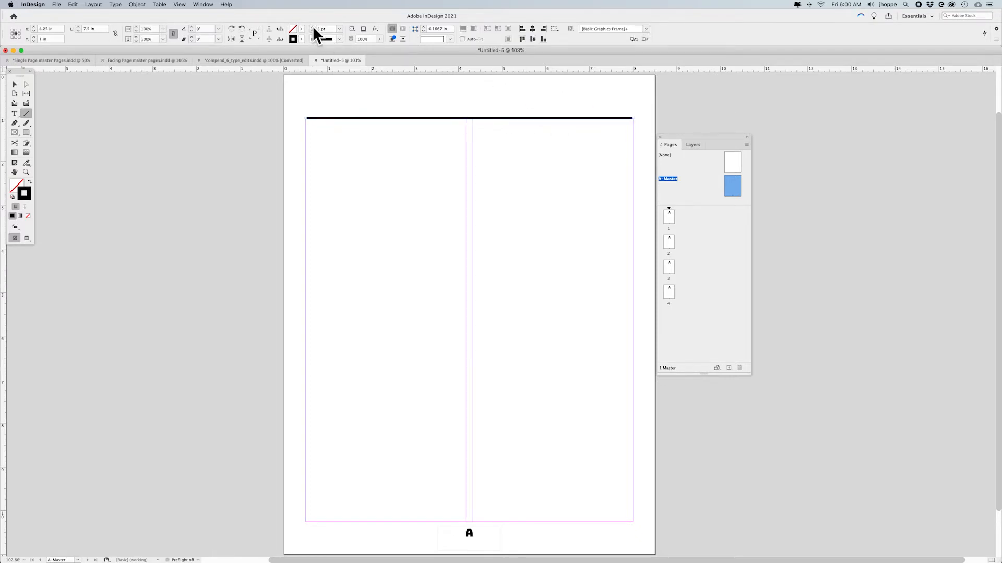
Step: Set the tint of the top line's black stroke to 35%
{"action": "left_click", "coordinate": [302, 37]}
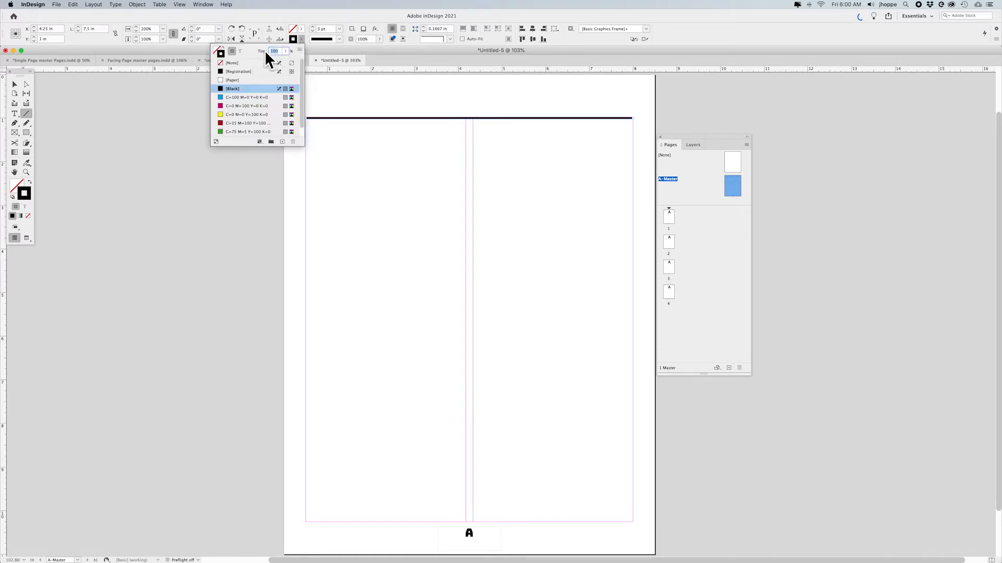
{"action": "type", "text": "35"}
{"action": "key", "text": "Return"}
Step: Duplicate the top line down onto the bottom margin of A-Master, at about Y 10.23 in
{"action": "left_click", "coordinate": [17, 85]}
{"action": "left_click", "coordinate": [160, 188]}
{"action": "left_click_drag", "start_coordinate": [470, 118], "coordinate": [496, 521]}
{"action": "key", "text": "super+0"}
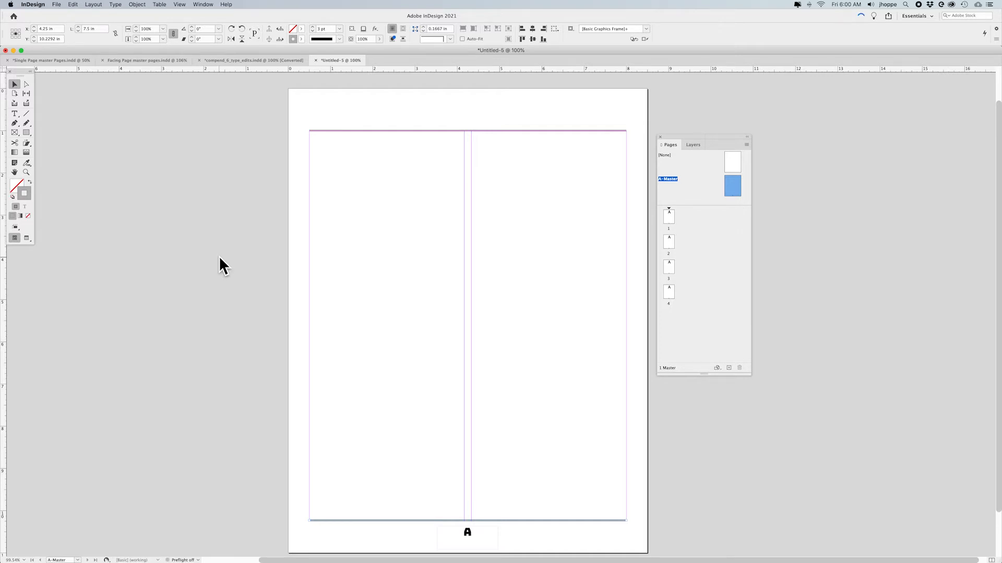
Step: Place Atlas Logo.pdf with its default import options in the right column of A-Master, about 2.21 x 2.86 in
{"action": "key", "text": "super+d"}
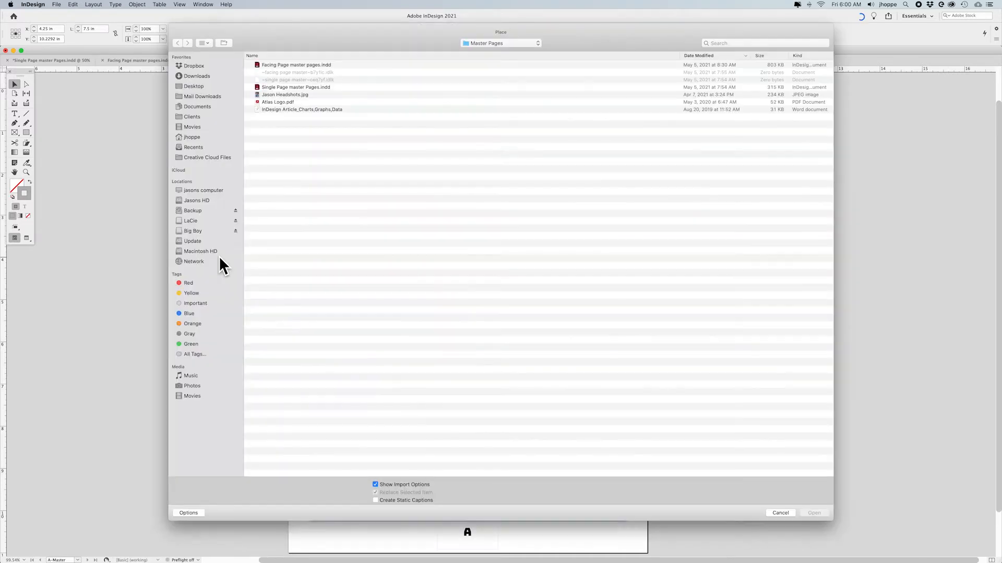
{"action": "double_click", "coordinate": [286, 102]}
{"action": "left_click", "coordinate": [593, 343]}
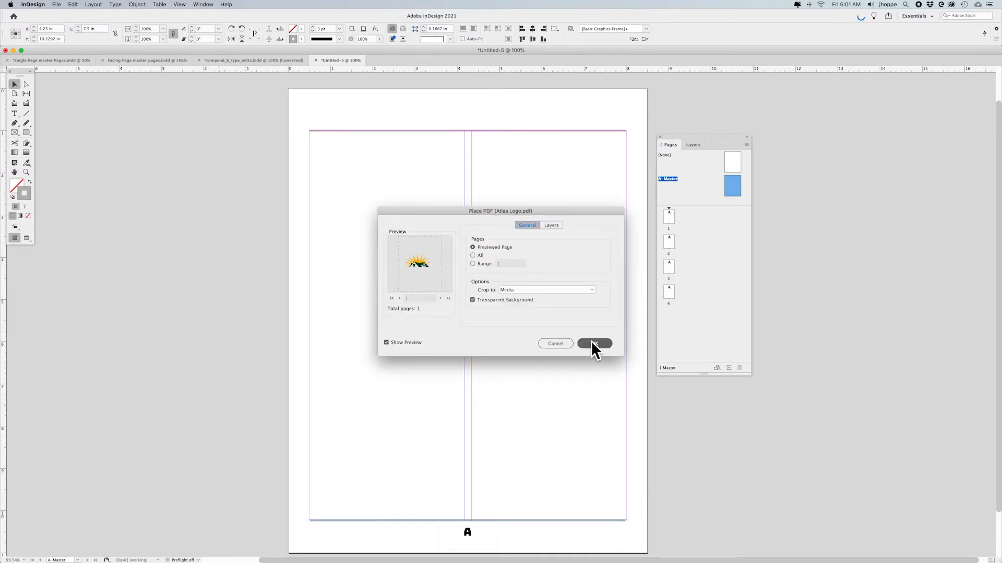
{"action": "left_click_drag", "start_coordinate": [530, 239], "coordinate": [595, 315]}
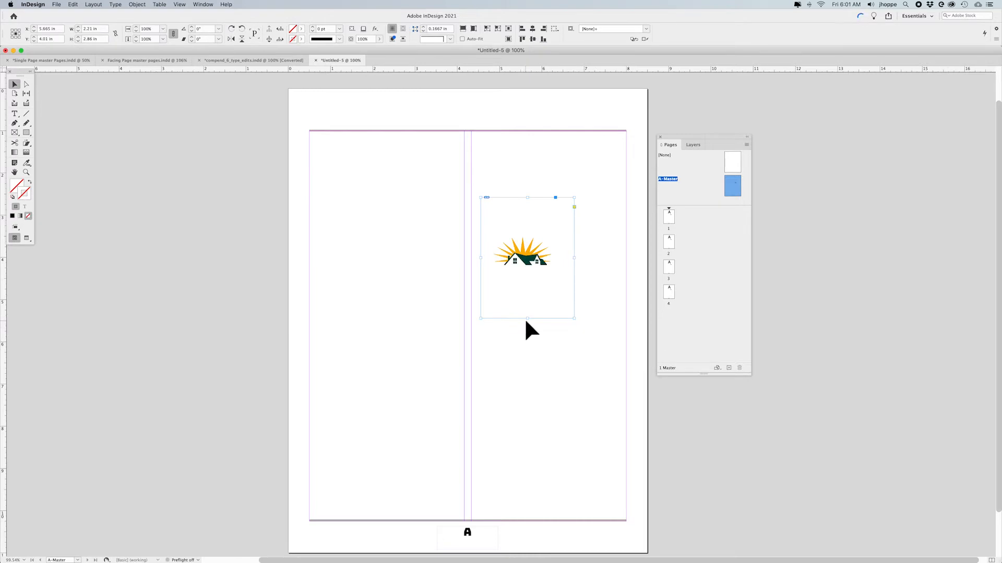
Step: Crop the logo's frame to about 2.21 x 0.94 in and move it above the top line, against the right margin
{"action": "left_click_drag", "start_coordinate": [528, 317], "coordinate": [533, 270]}
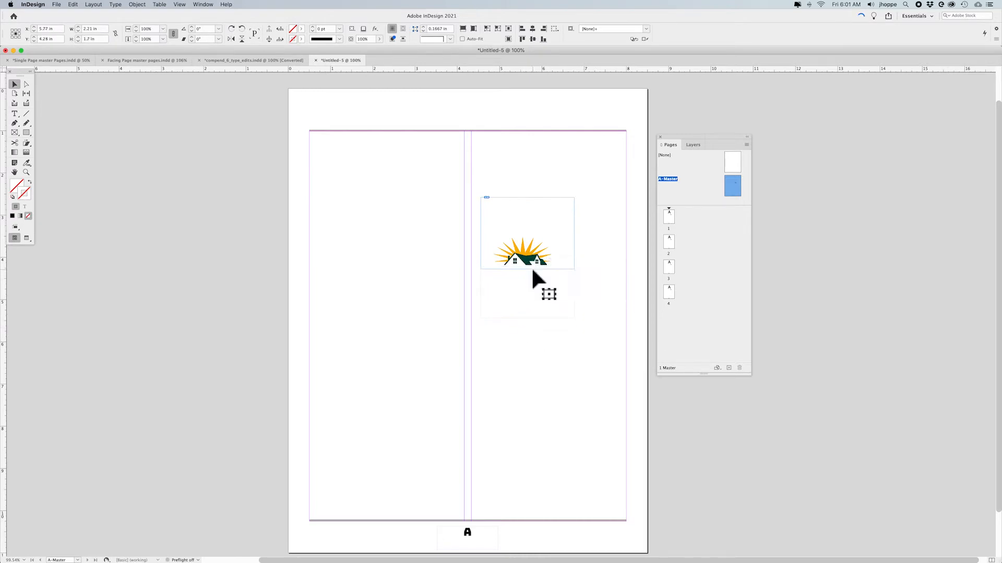
{"action": "left_click_drag", "start_coordinate": [529, 199], "coordinate": [583, 115]}
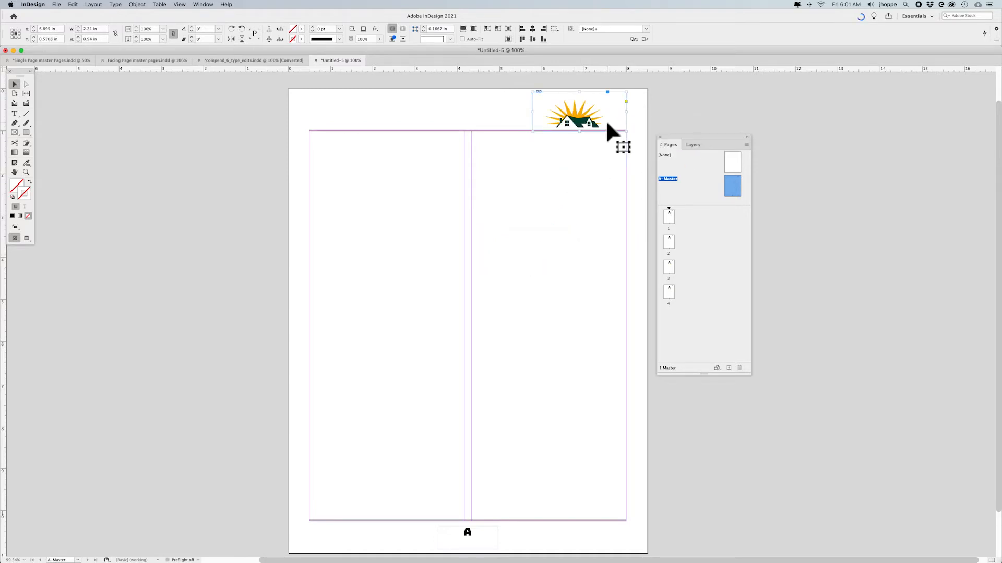
Step: Nudge the logo down until its artwork sits on the top line of A-Master, then deselect it
{"action": "key", "text": "Down"}
{"action": "key", "text": "Down"}
{"action": "key", "text": "Down"}
{"action": "key", "text": "Down"}
{"action": "key", "text": "Down"}
{"action": "key", "text": "Down"}
{"action": "key", "text": "Down"}
{"action": "key", "text": "Down"}
{"action": "key", "text": "Down"}
{"action": "key", "text": "Down"}
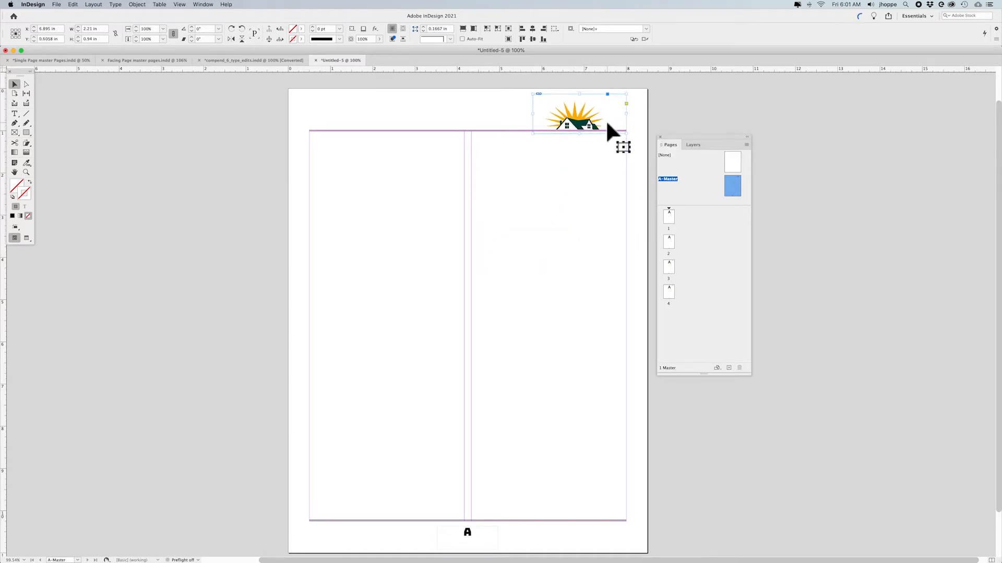
{"action": "left_click", "coordinate": [707, 115]}
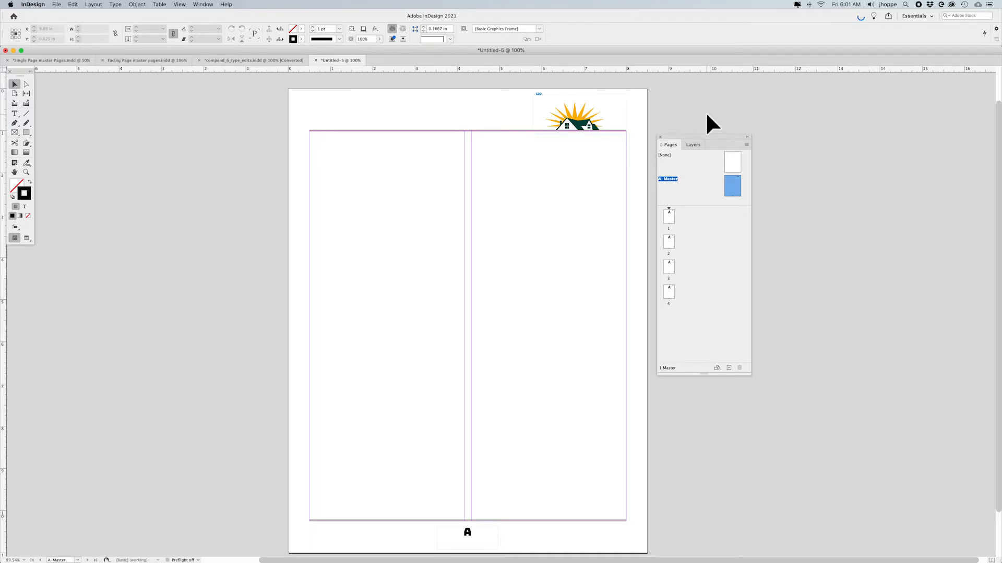
Step: Check the logo, lines and page numbers on the document pages from page 1 to page 4
{"action": "double_click", "coordinate": [670, 217]}
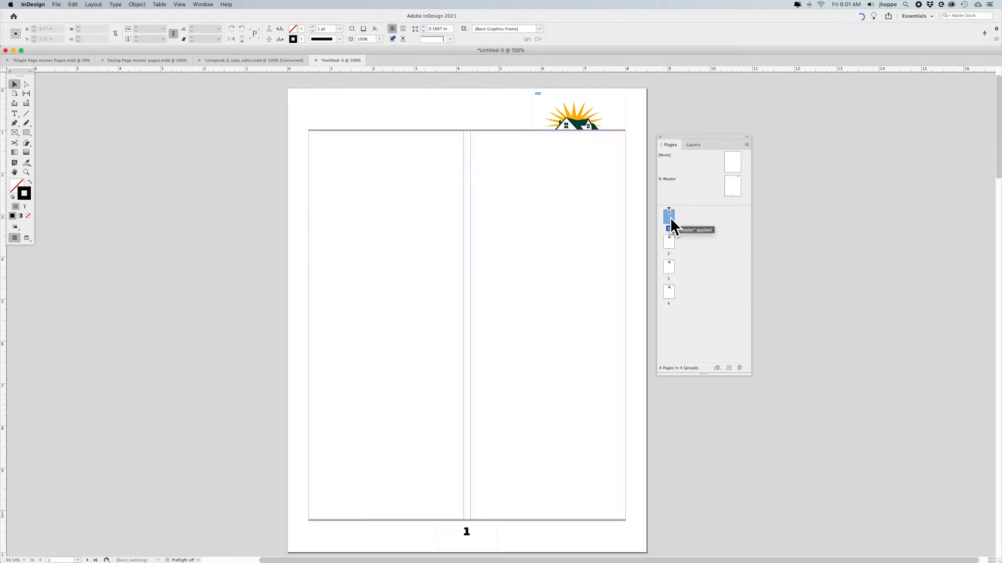
{"action": "scroll", "coordinate": [582, 243], "scroll_direction": "down", "scroll_amount": 6}
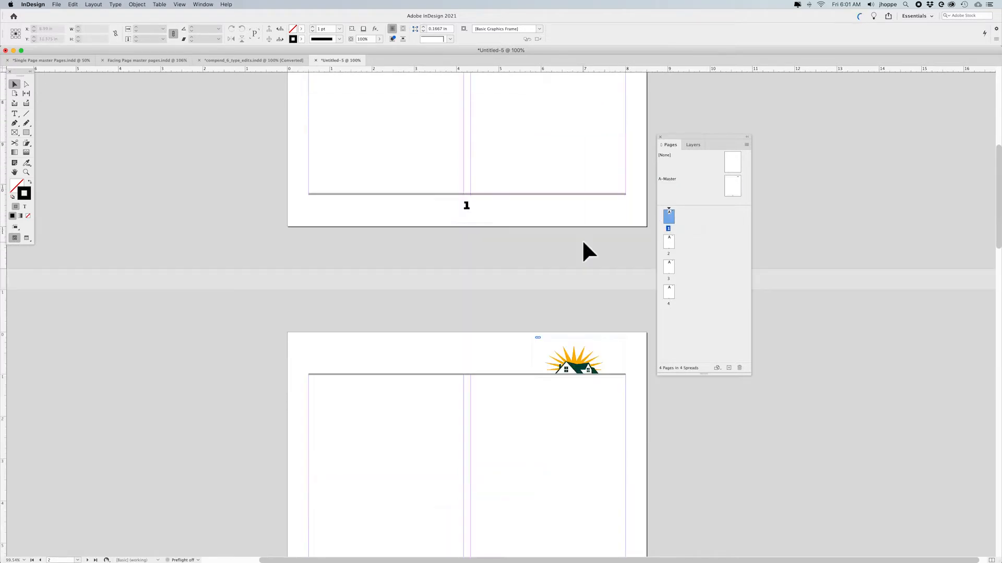
{"action": "scroll", "coordinate": [583, 243], "scroll_direction": "down", "scroll_amount": 8}
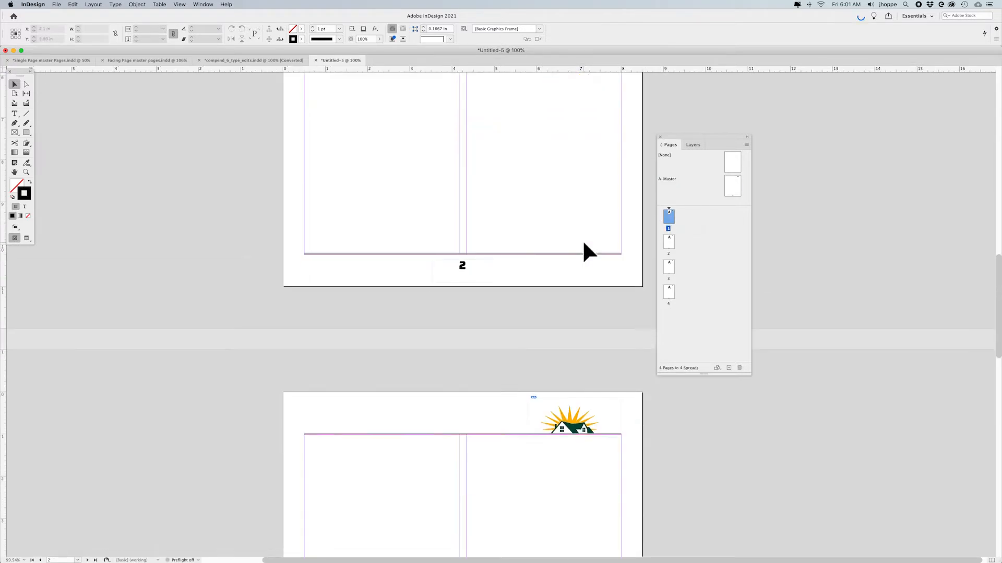
{"action": "scroll", "coordinate": [583, 243], "scroll_direction": "down", "scroll_amount": 8}
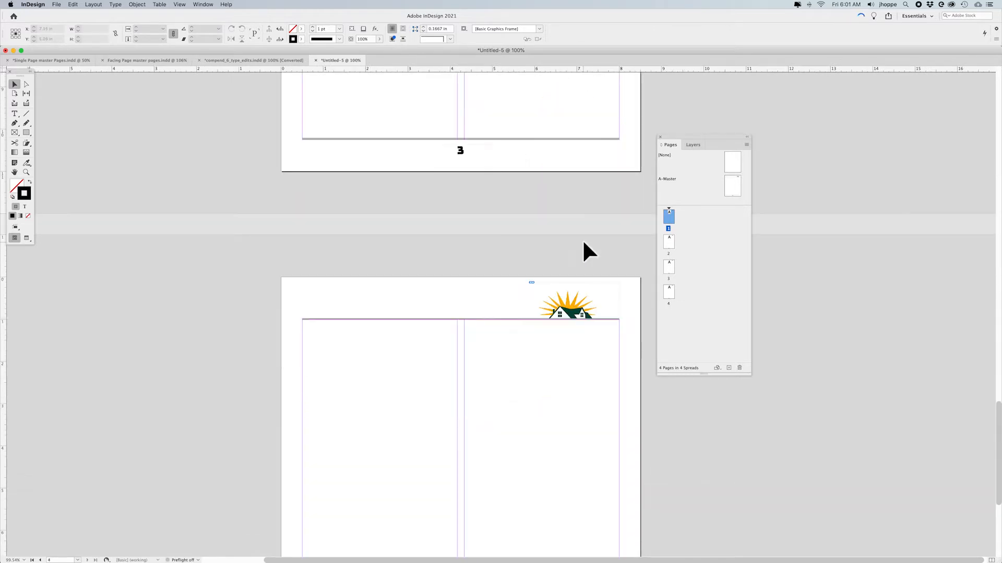
{"action": "scroll", "coordinate": [583, 239], "scroll_direction": "up", "scroll_amount": 14}
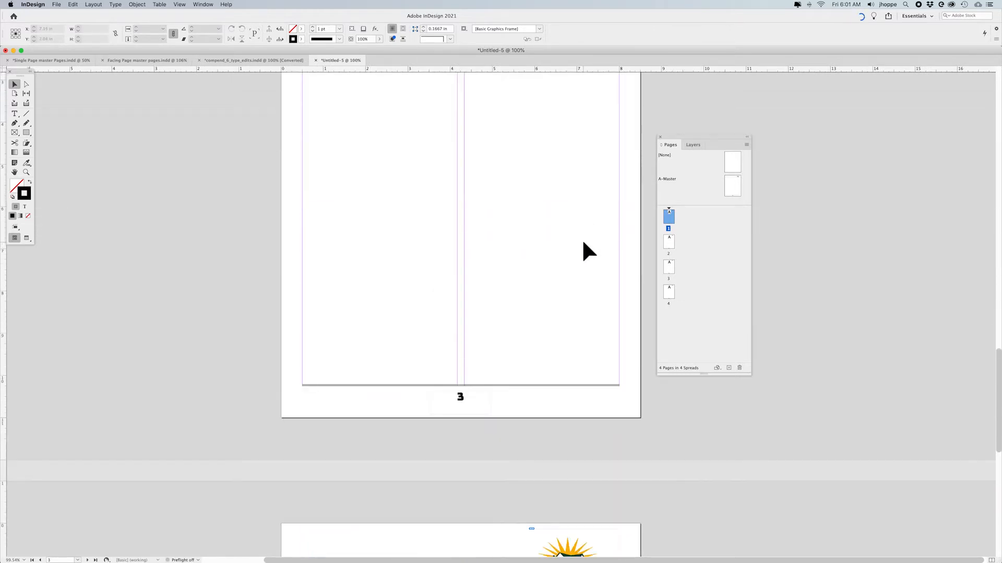
Step: Try adding a page based on the [None] master ahead of page 1, and undo it
{"action": "scroll", "coordinate": [582, 242], "scroll_direction": "up", "scroll_amount": 8}
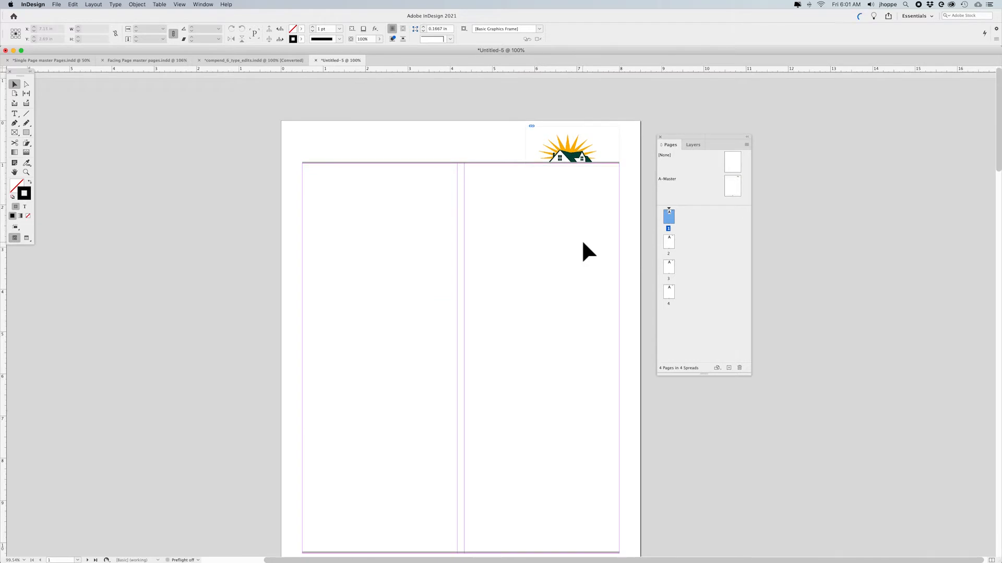
{"action": "scroll", "coordinate": [581, 239], "scroll_direction": "down", "scroll_amount": 3}
{"action": "scroll", "coordinate": [582, 239], "scroll_direction": "up", "scroll_amount": 1}
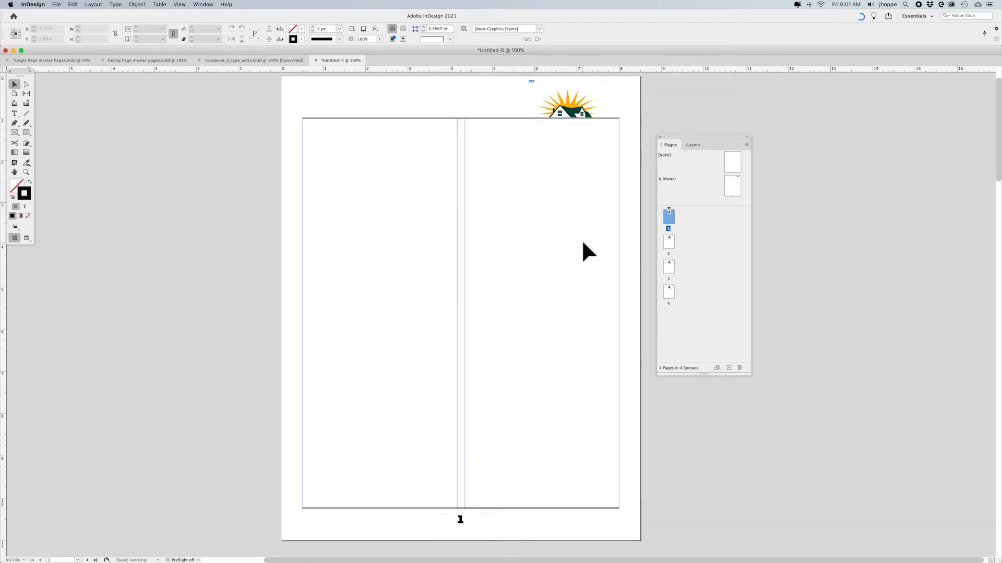
{"action": "key", "text": "super+minus"}
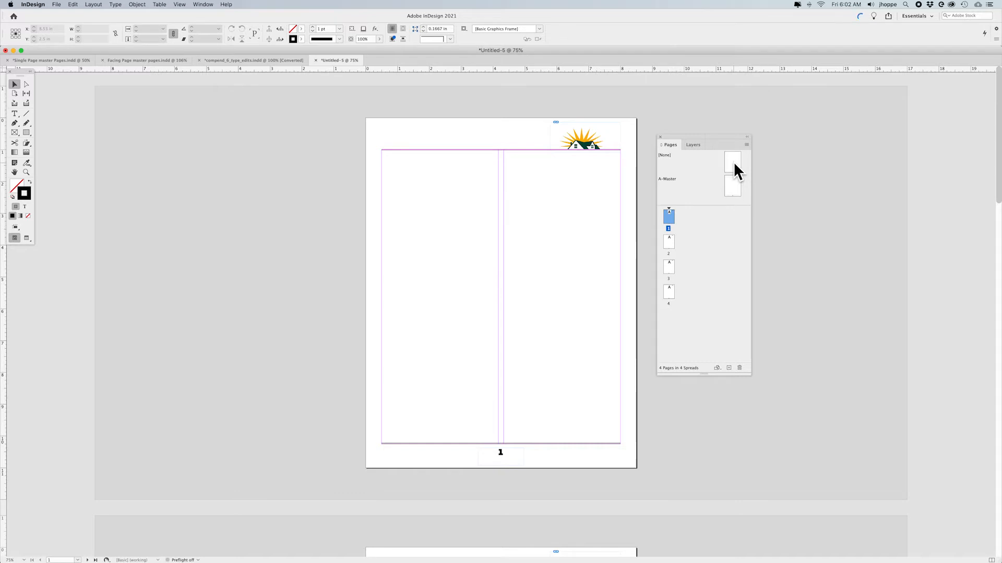
{"action": "left_click_drag", "start_coordinate": [729, 158], "coordinate": [661, 223]}
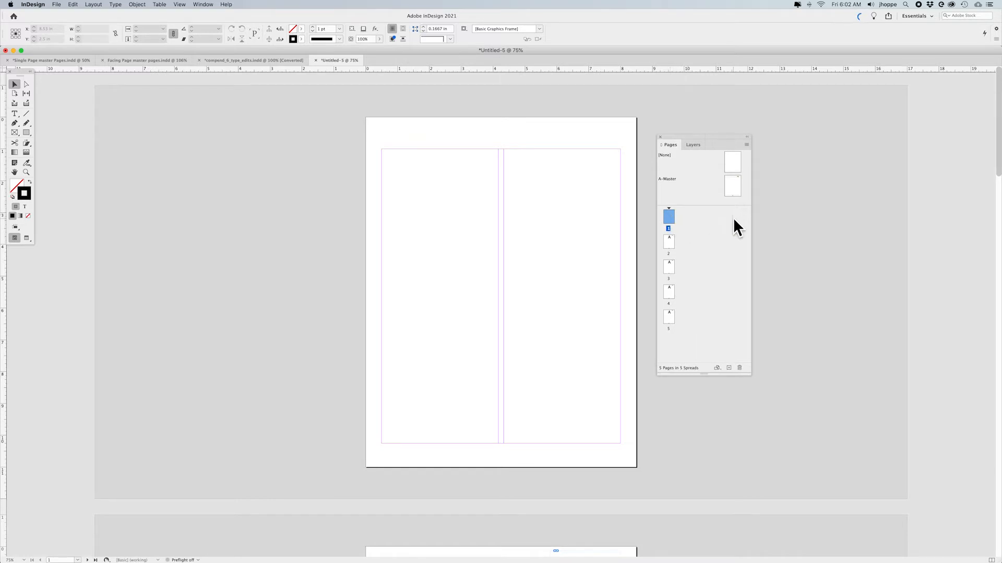
{"action": "left_click", "coordinate": [710, 217]}
{"action": "key", "text": "super+z"}
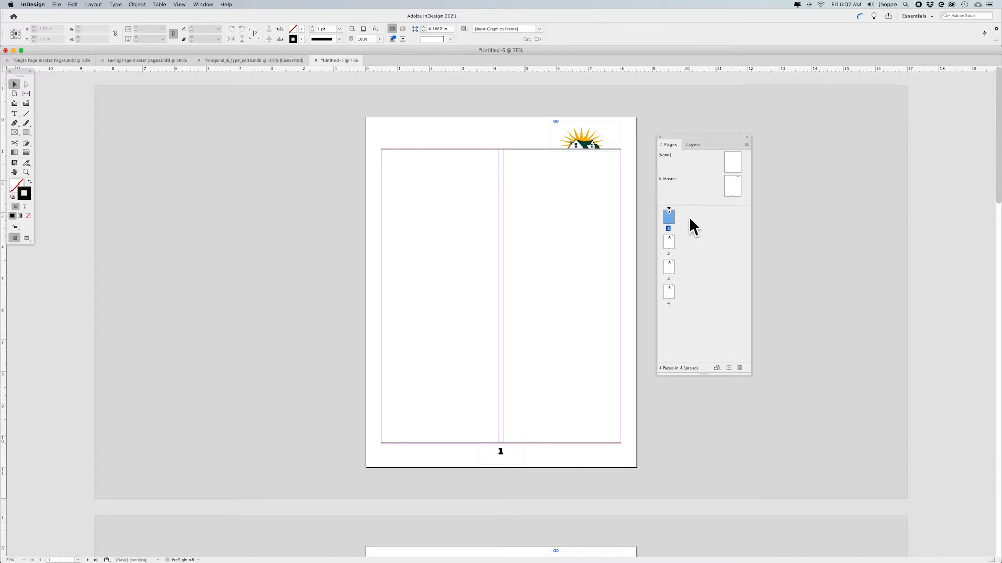
Step: Insert 1 page at the start of the document with the [None] master
{"action": "left_click", "coordinate": [745, 144]}
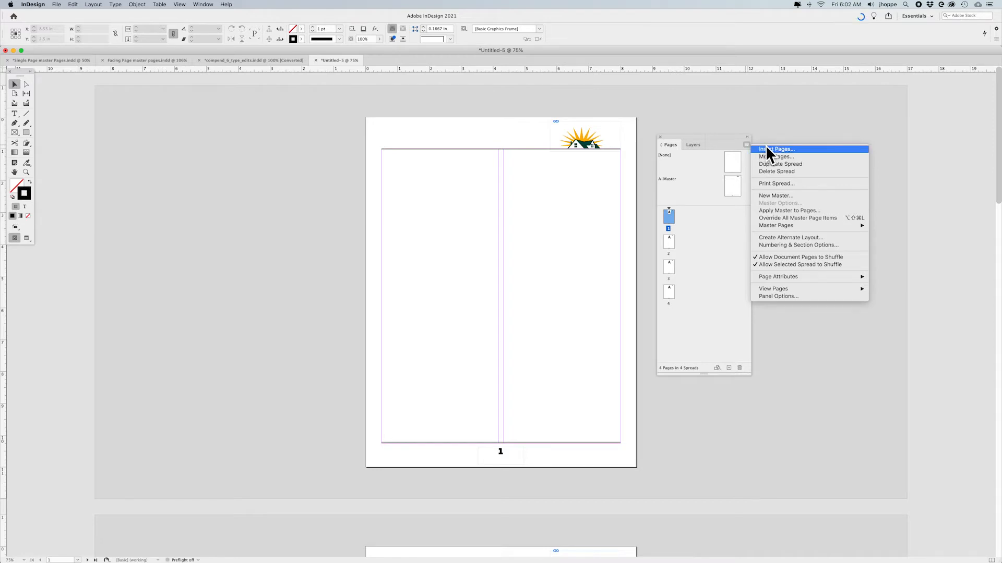
{"action": "left_click", "coordinate": [765, 148]}
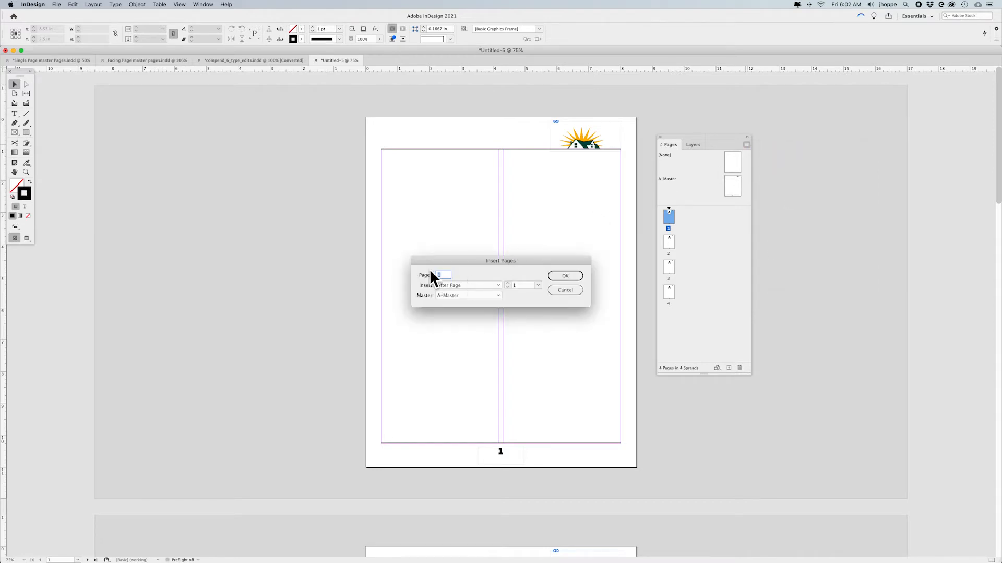
{"action": "left_click", "coordinate": [459, 285]}
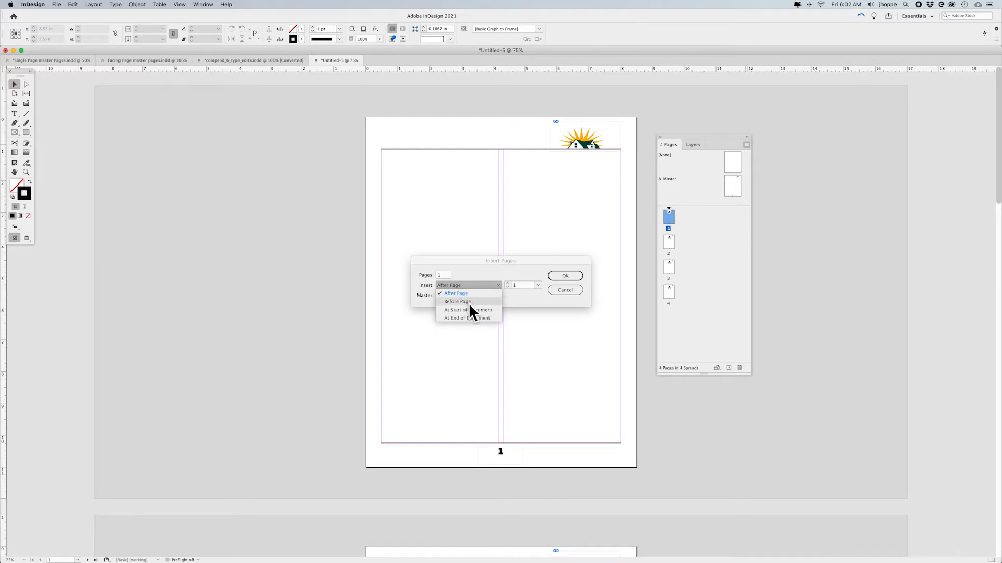
{"action": "left_click", "coordinate": [468, 311]}
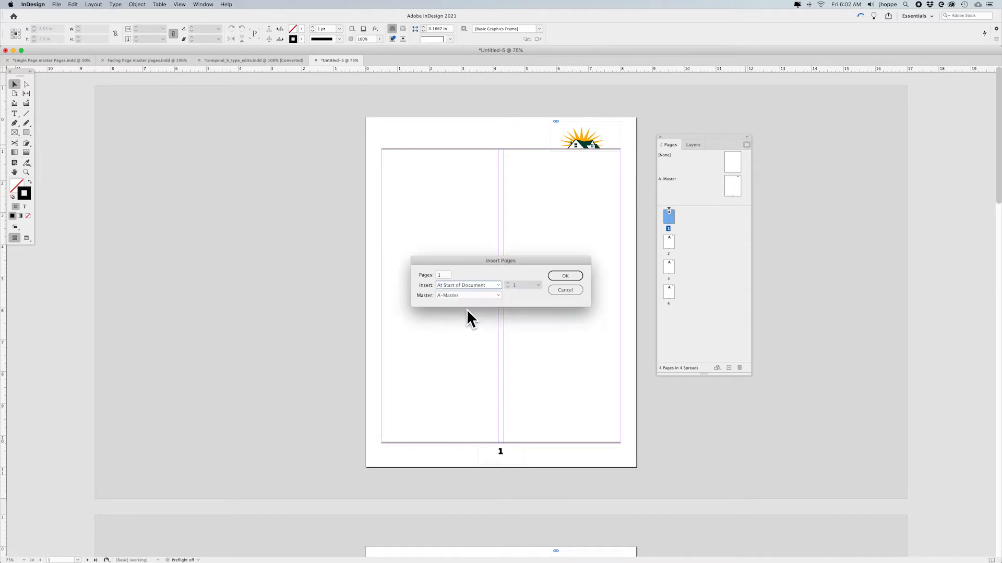
{"action": "left_click", "coordinate": [445, 296]}
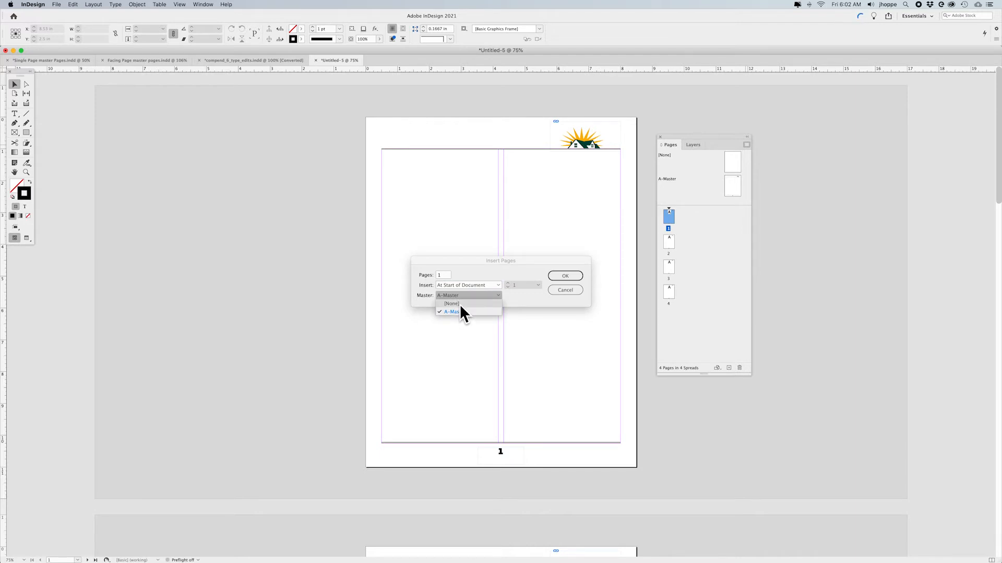
{"action": "left_click", "coordinate": [459, 305]}
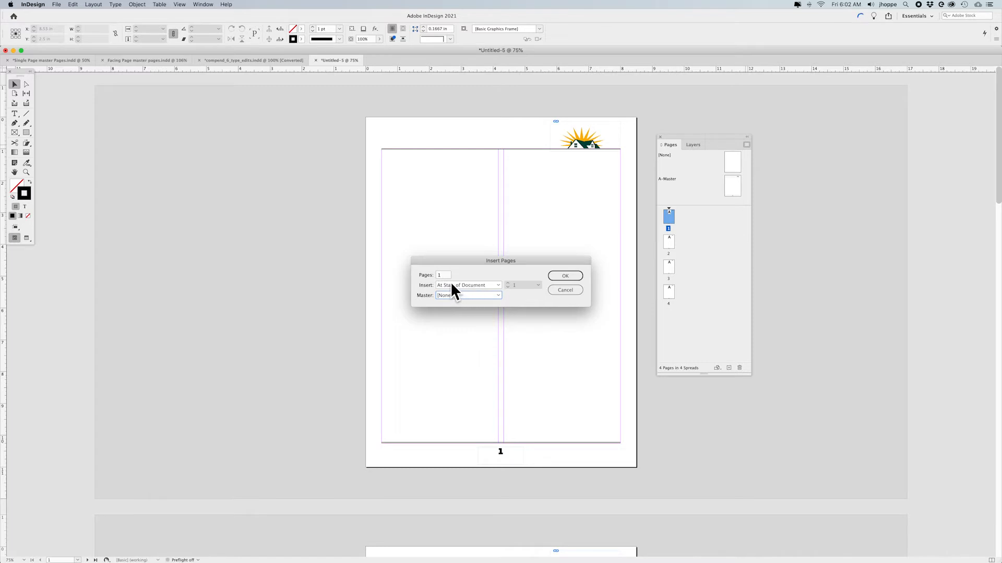
{"action": "left_click", "coordinate": [563, 276]}
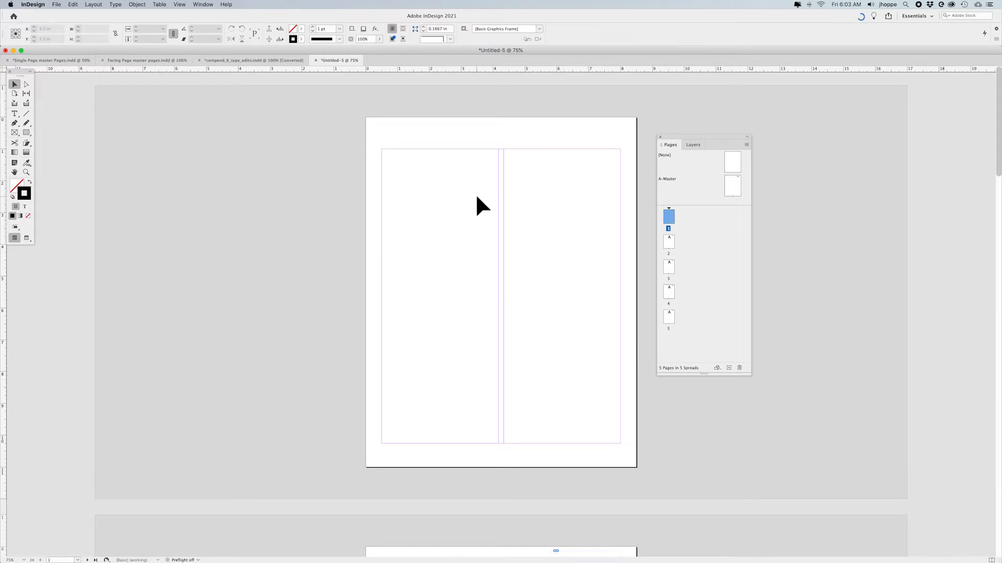
Step: Compare the blank first page with page 2, which uses A-Master
{"action": "double_click", "coordinate": [669, 241]}
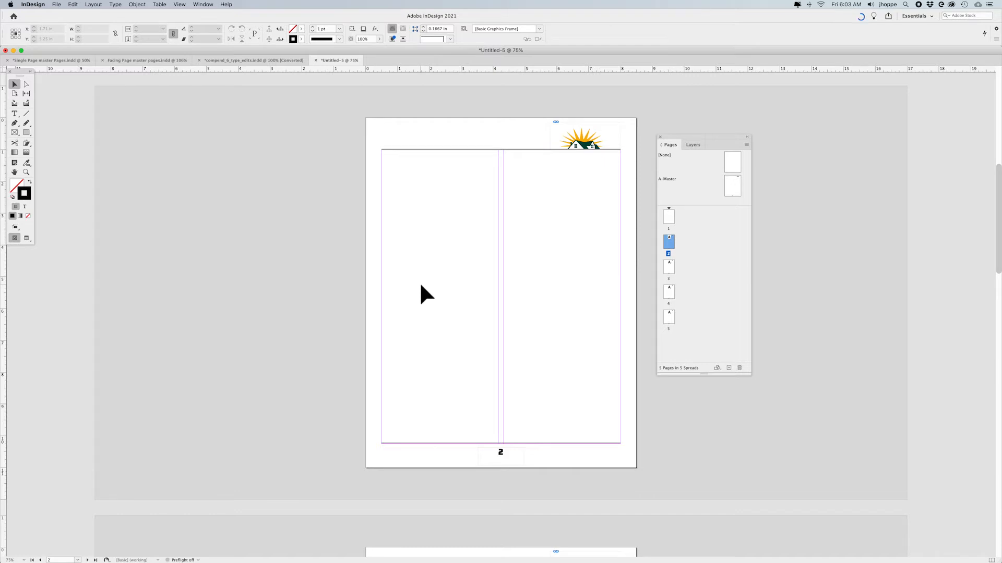
{"action": "left_click_drag", "start_coordinate": [665, 219], "coordinate": [667, 218]}
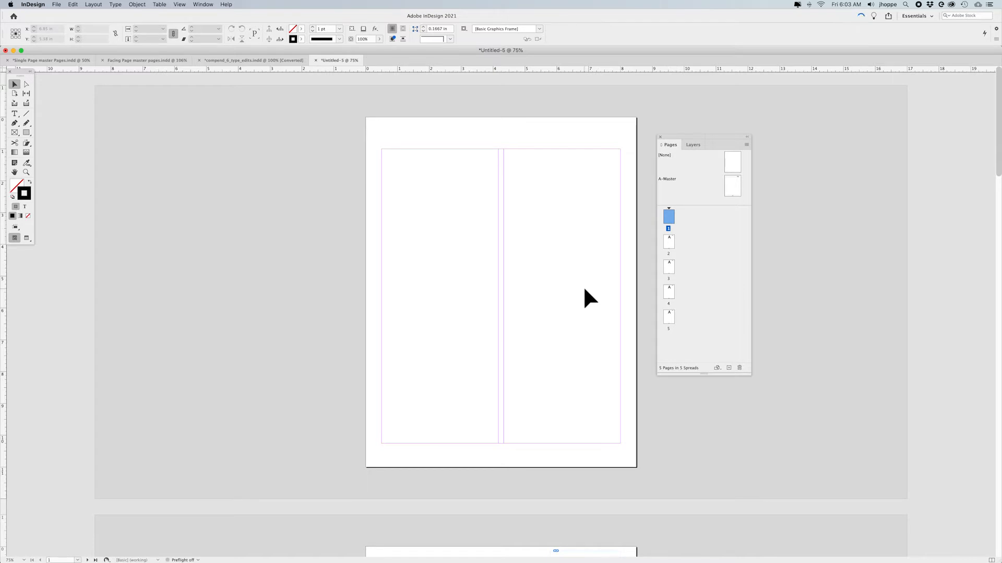
{"action": "double_click", "coordinate": [669, 241]}
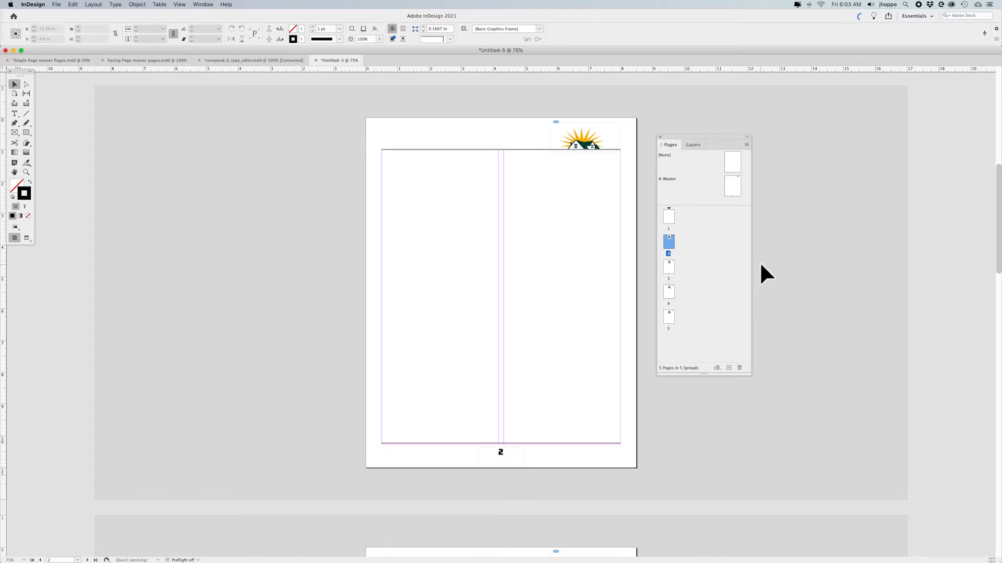
Step: Set the section prefix of the blank first page to C, keeping automatic page numbering
{"action": "left_click", "coordinate": [669, 216]}
{"action": "double_click", "coordinate": [668, 217]}
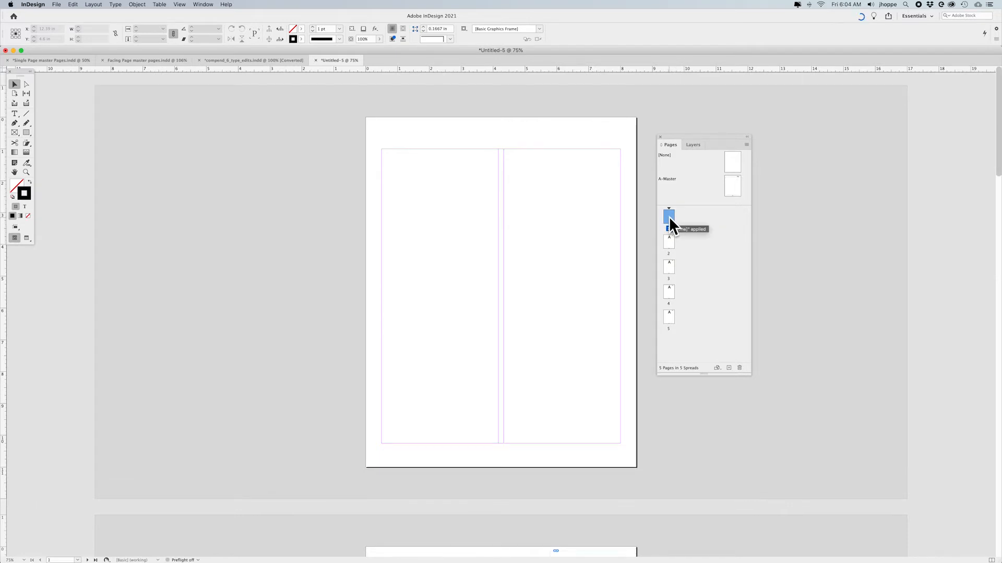
{"action": "right_click", "coordinate": [669, 217]}
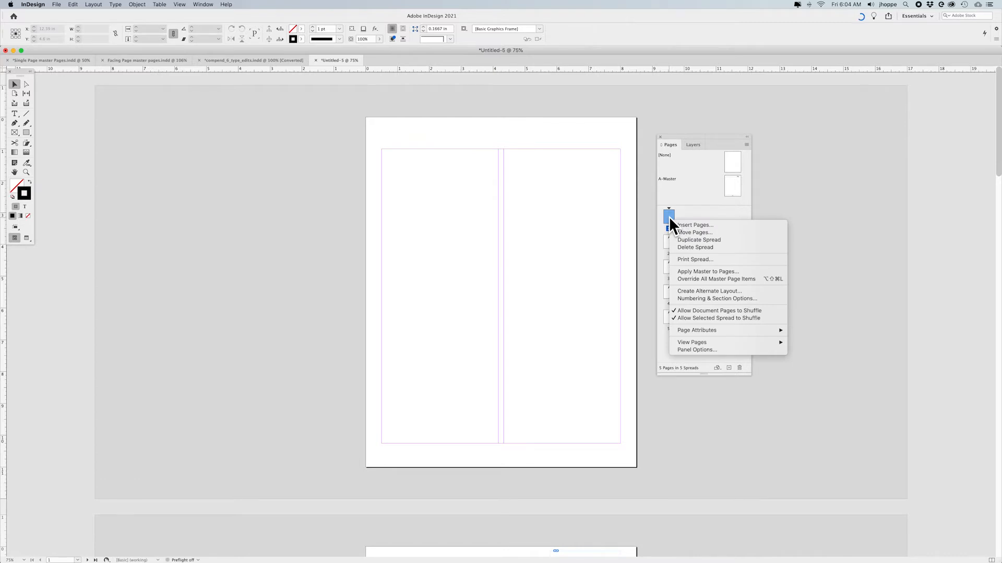
{"action": "left_click", "coordinate": [709, 300]}
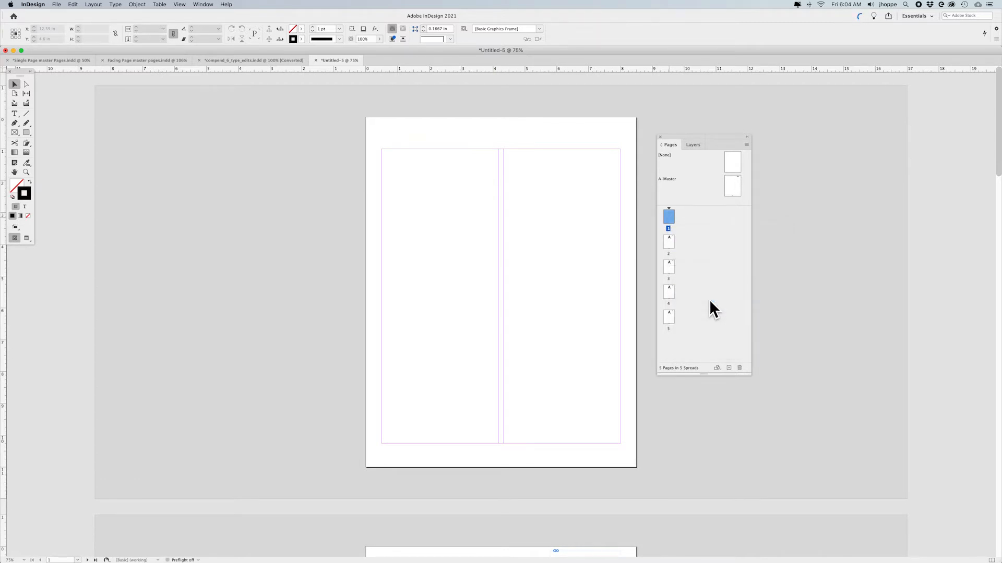
{"action": "left_click_drag", "start_coordinate": [539, 194], "coordinate": [527, 193]}
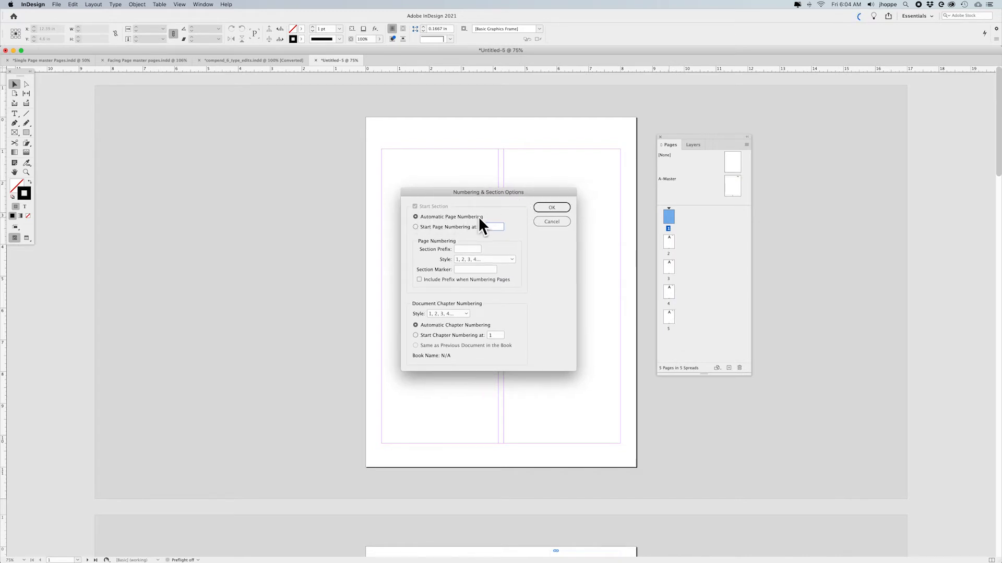
{"action": "left_click", "coordinate": [537, 210]}
{"action": "left_click", "coordinate": [462, 250]}
{"action": "left_click", "coordinate": [546, 206]}
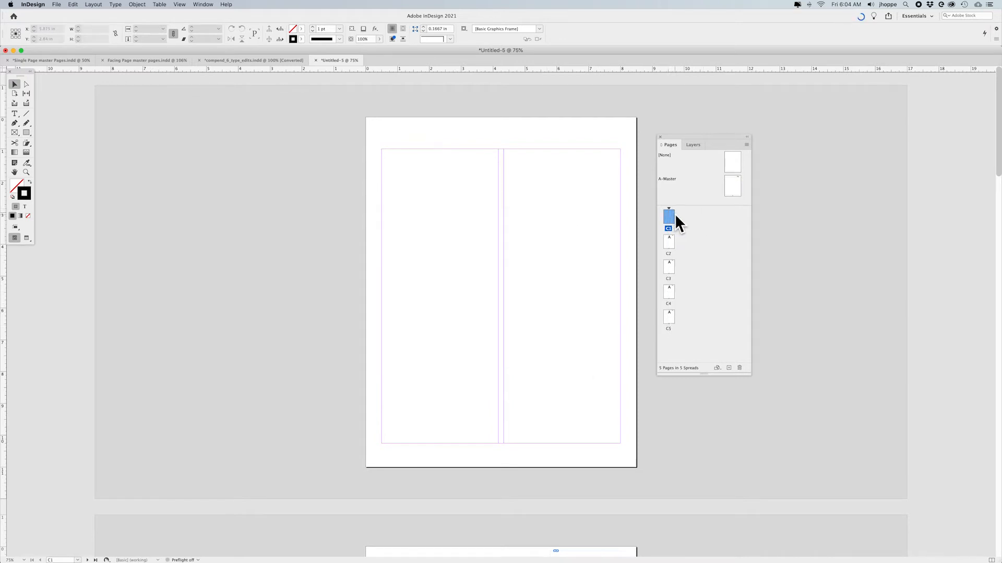
Step: Start a new section on the document's second page, with page numbering starting at 1
{"action": "double_click", "coordinate": [669, 242]}
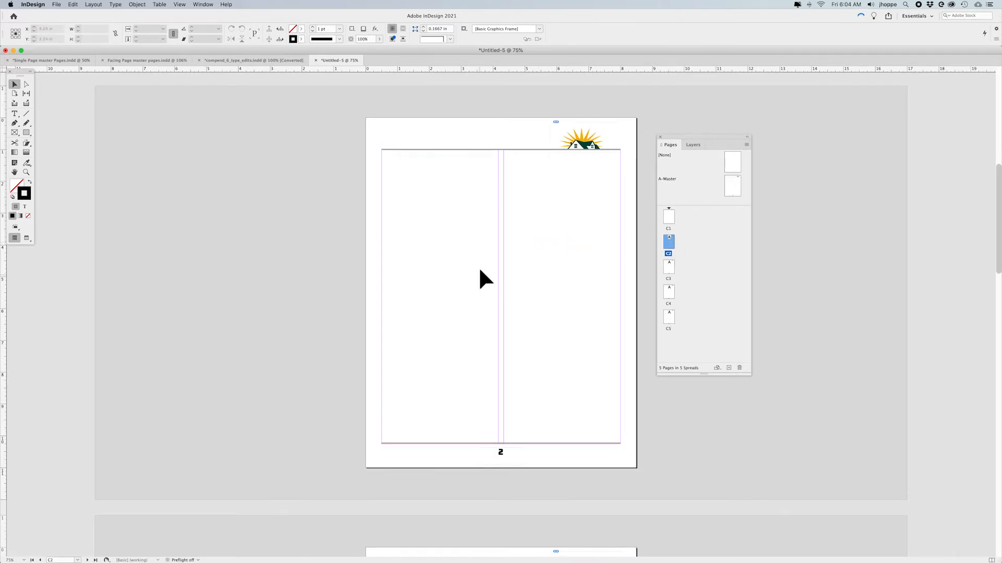
{"action": "double_click", "coordinate": [668, 242]}
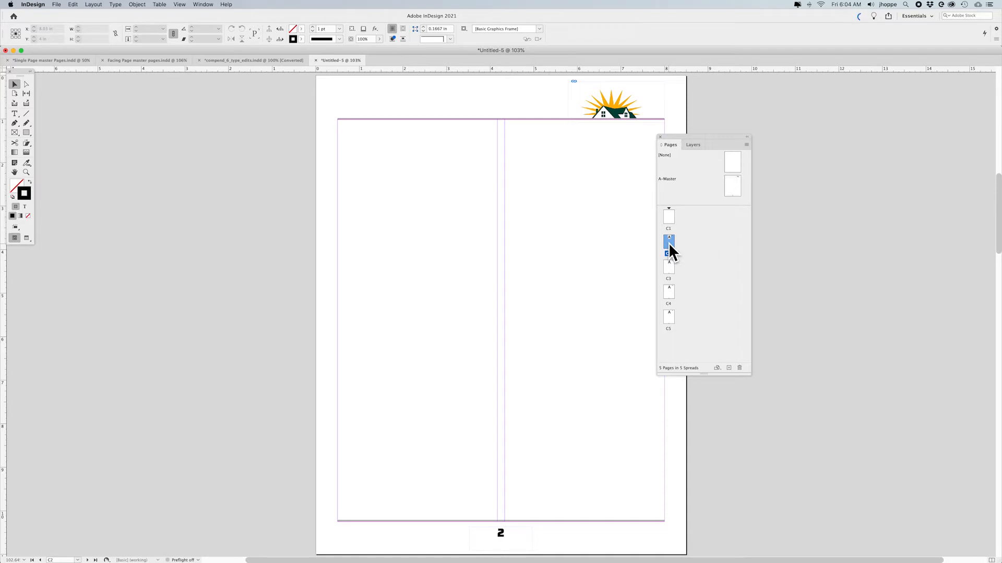
{"action": "right_click", "coordinate": [668, 242]}
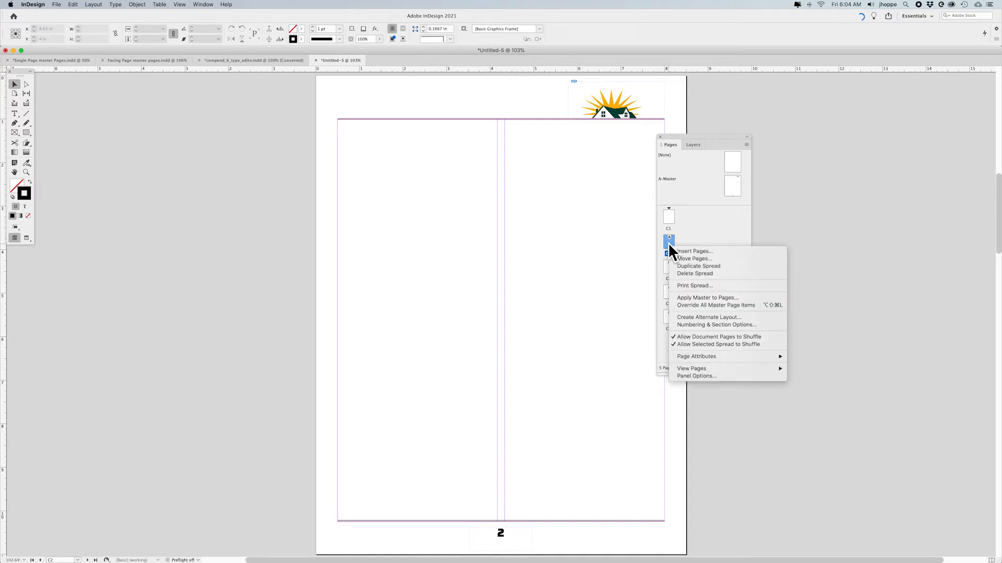
{"action": "left_click", "coordinate": [694, 323]}
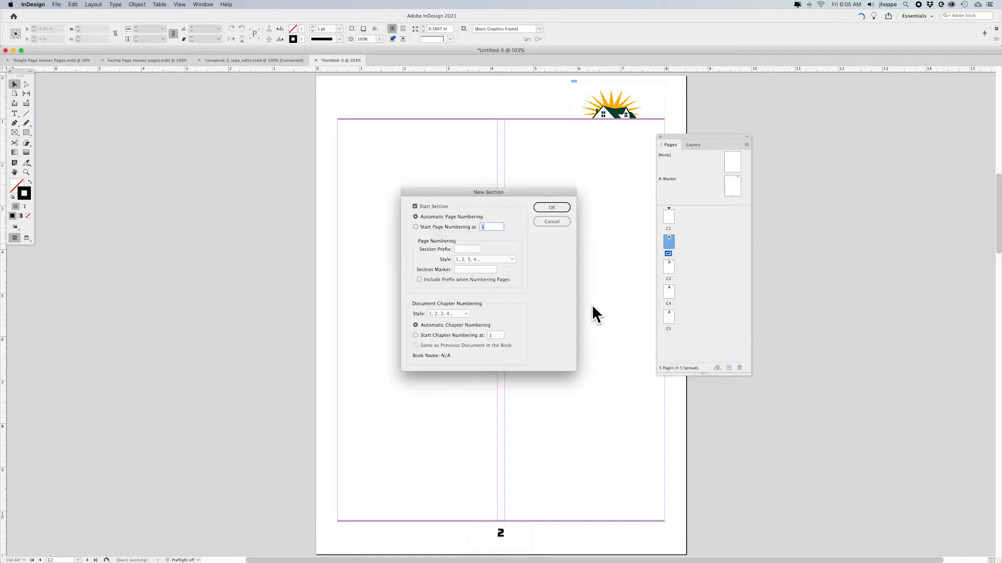
{"action": "left_click", "coordinate": [436, 228]}
{"action": "left_click", "coordinate": [556, 204]}
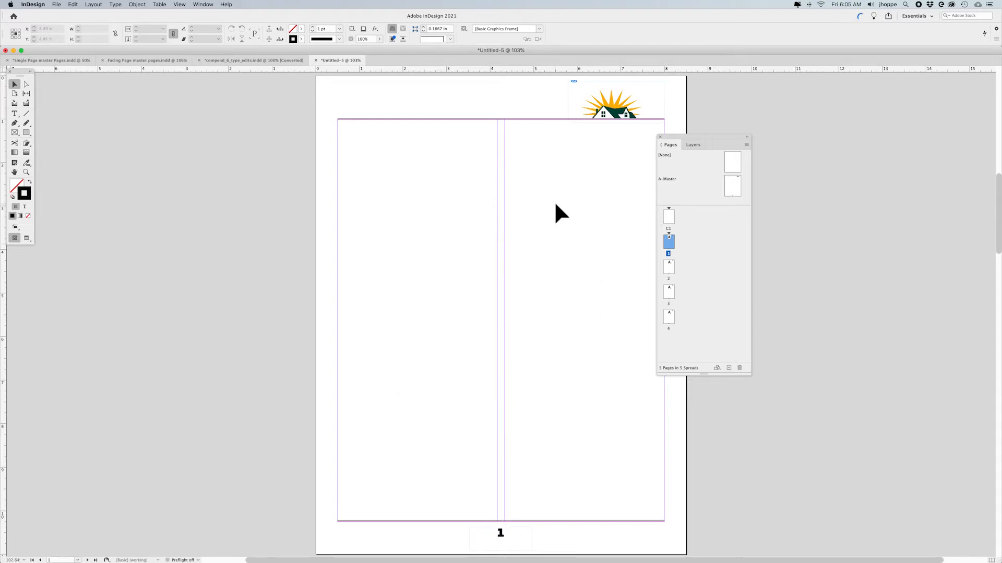
Step: Check the cover page against page 1, and review the cover's section prefix in its numbering and section options
{"action": "double_click", "coordinate": [669, 218]}
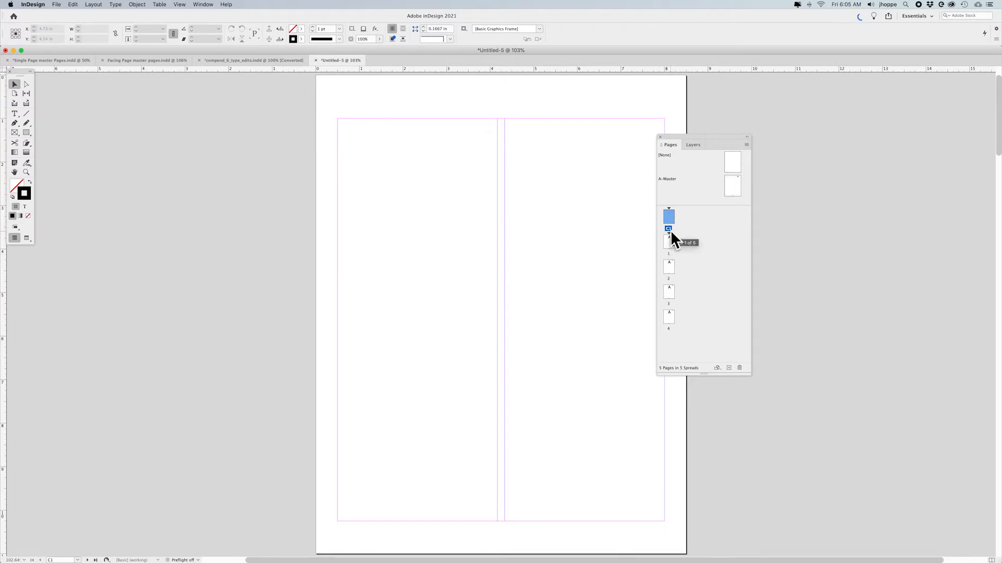
{"action": "double_click", "coordinate": [670, 243]}
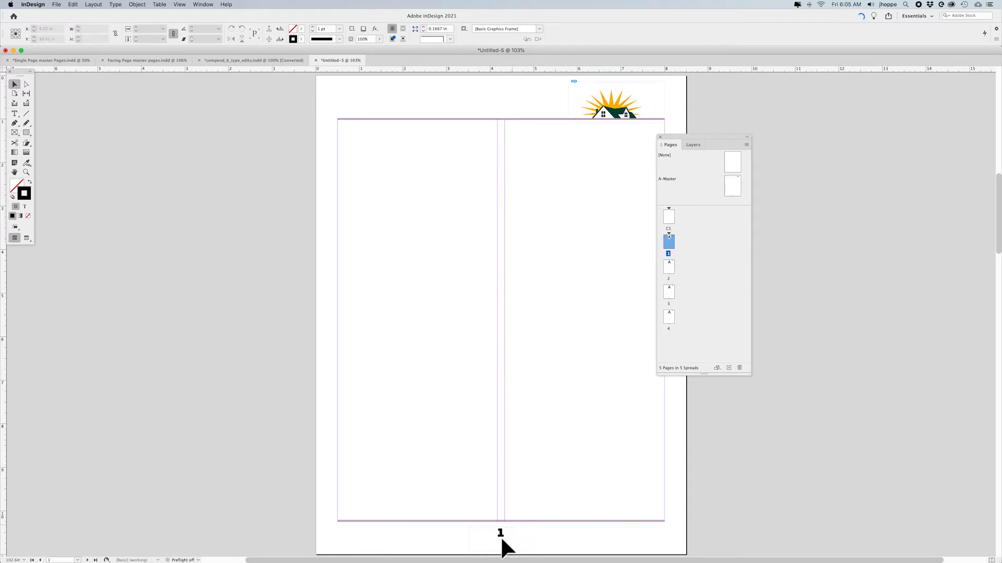
{"action": "double_click", "coordinate": [668, 213]}
{"action": "right_click", "coordinate": [670, 216]}
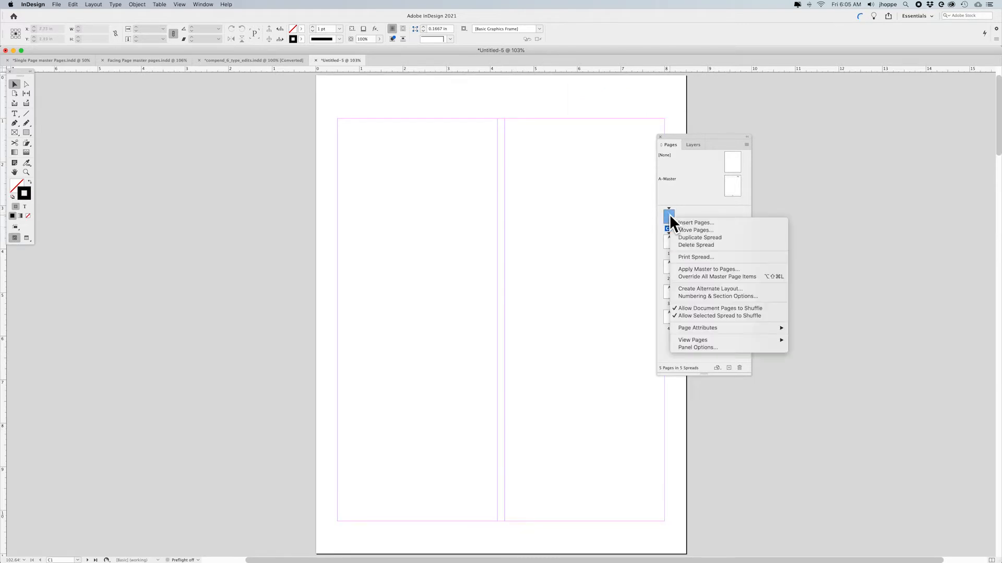
{"action": "left_click", "coordinate": [705, 295]}
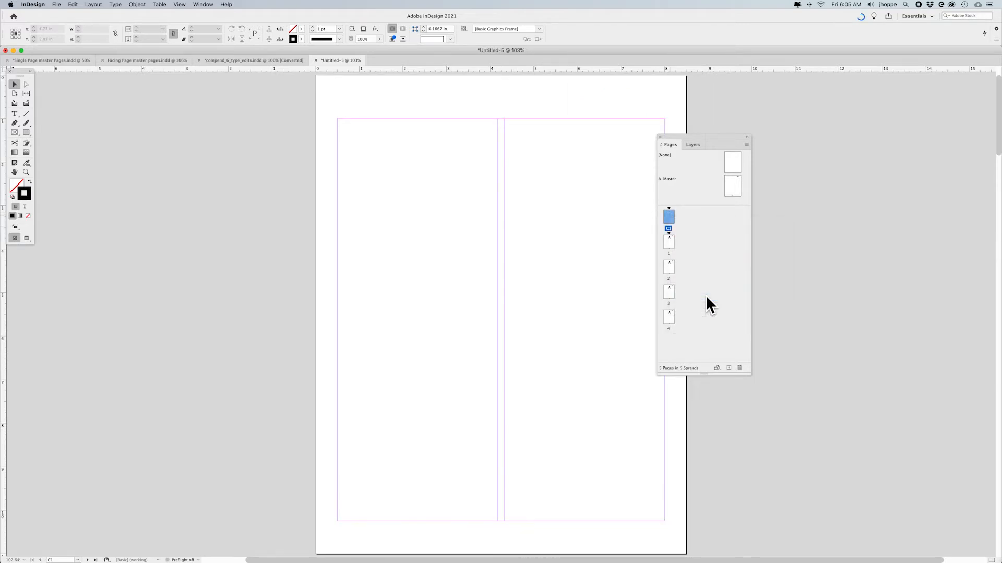
{"action": "double_click", "coordinate": [458, 249]}
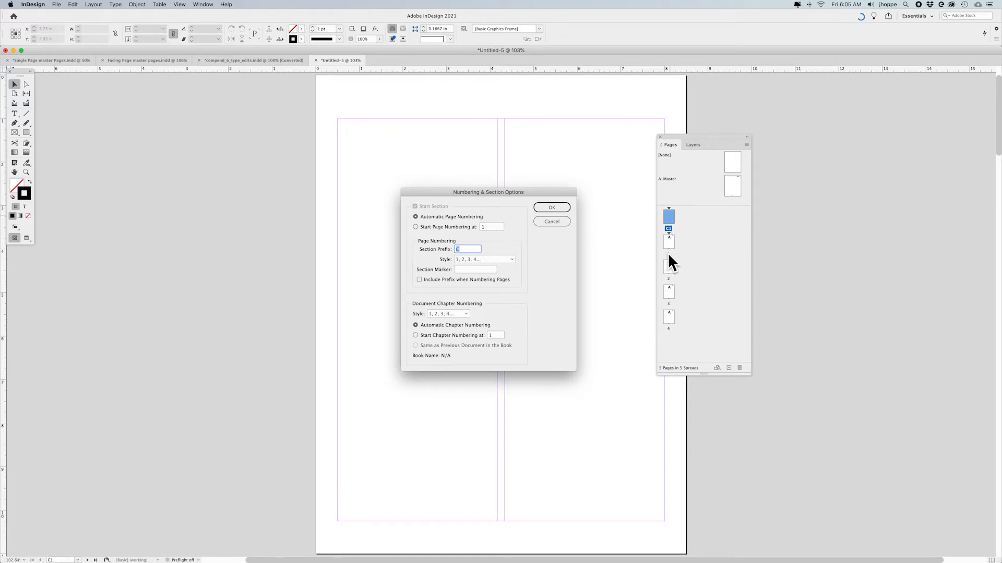
{"action": "left_click", "coordinate": [551, 208]}
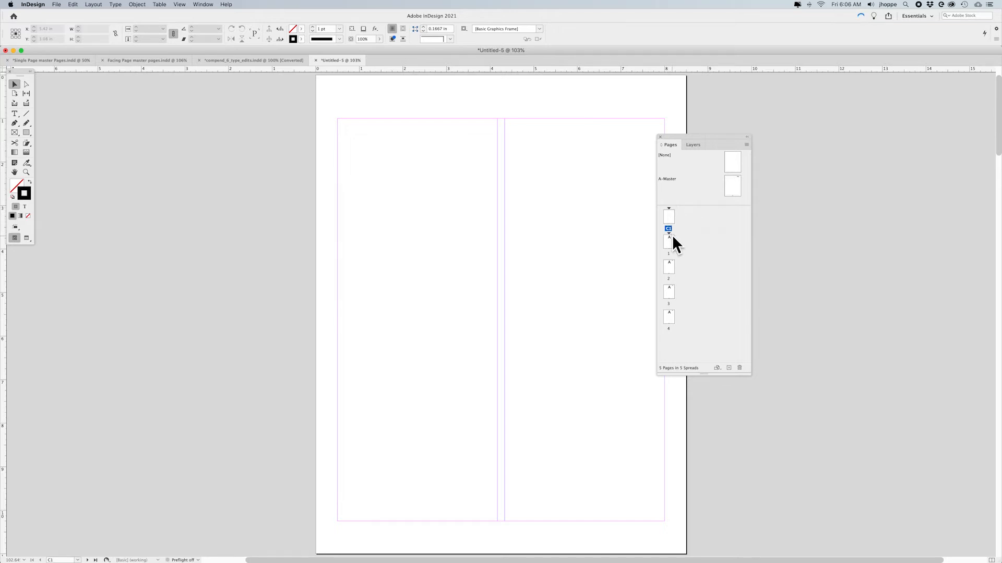
Step: Examine the page numbering styles available for the cover page's section without changing them
{"action": "left_click", "coordinate": [668, 215]}
{"action": "right_click", "coordinate": [668, 220]}
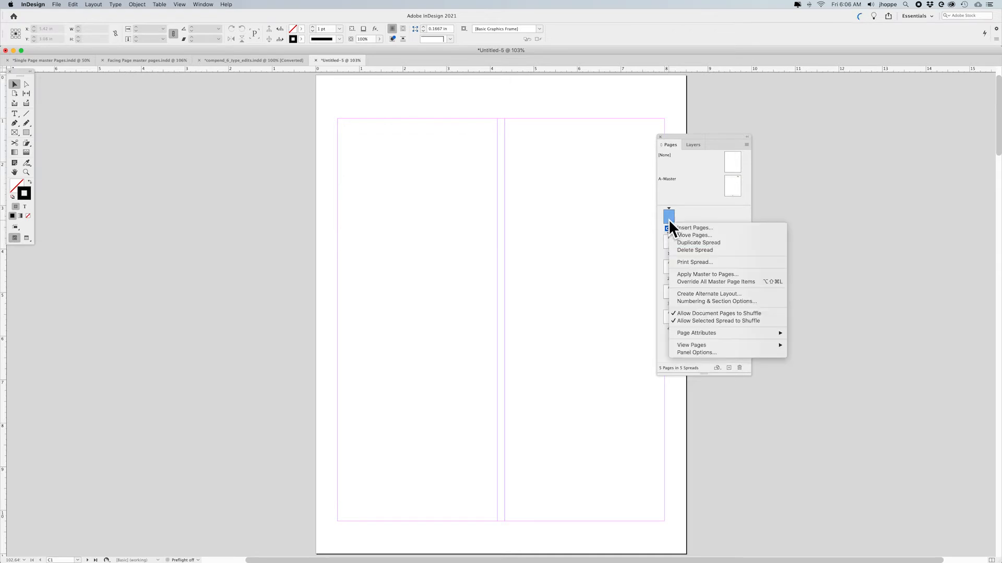
{"action": "left_click", "coordinate": [708, 301]}
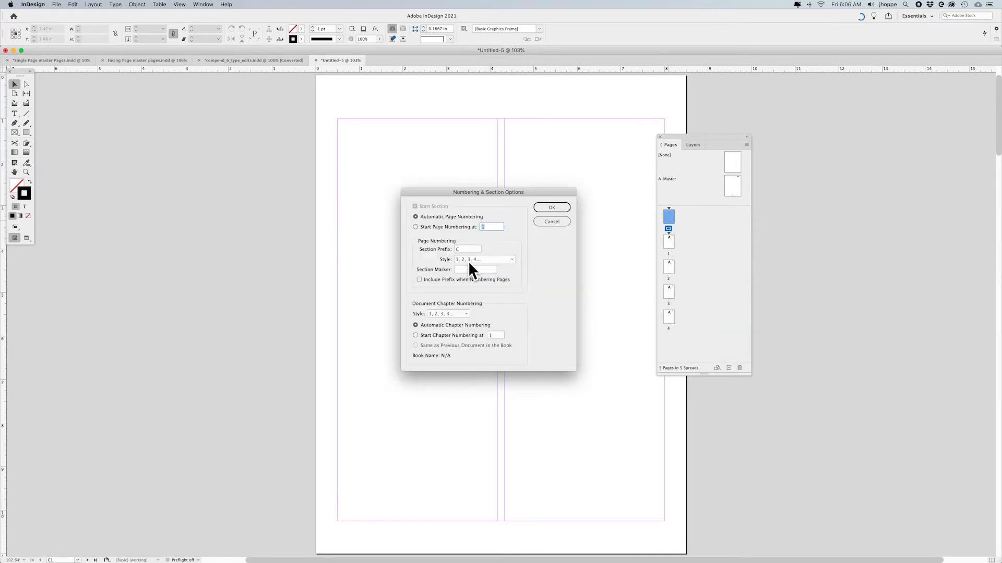
{"action": "left_click", "coordinate": [470, 261]}
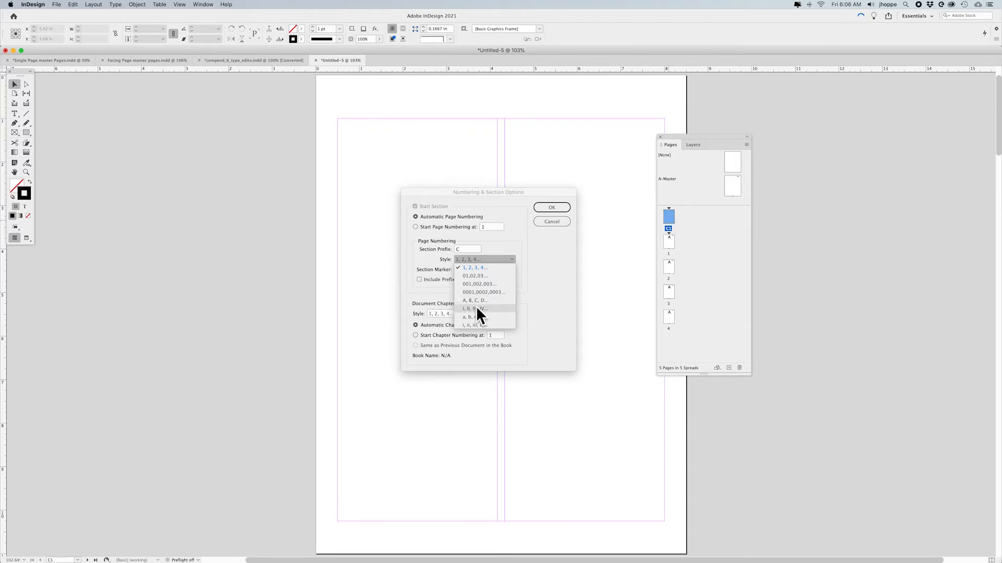
{"action": "left_click", "coordinate": [551, 219]}
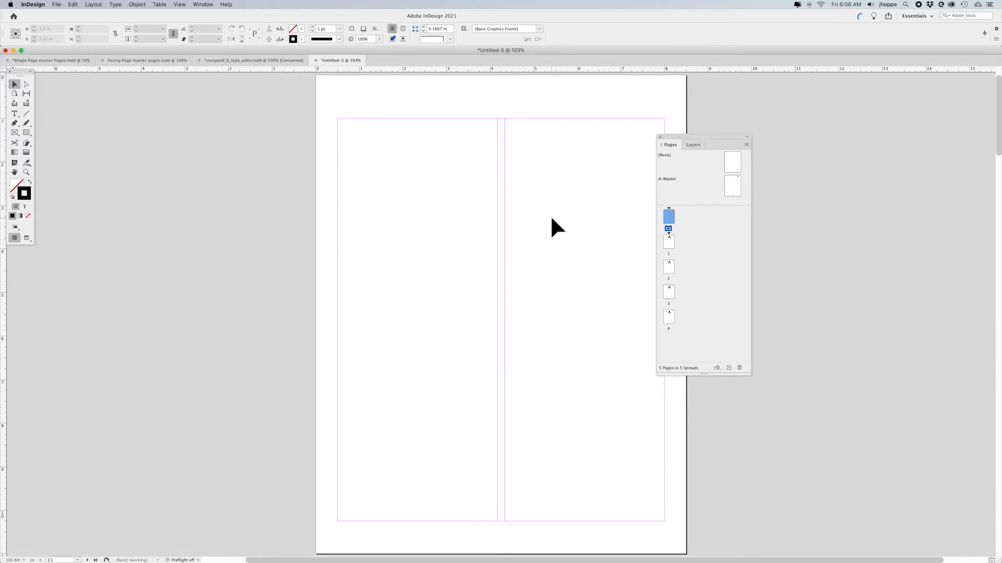
Step: Test whether the master items on page 1 can be selected, and check the layers and object commands for a lock
{"action": "double_click", "coordinate": [669, 244]}
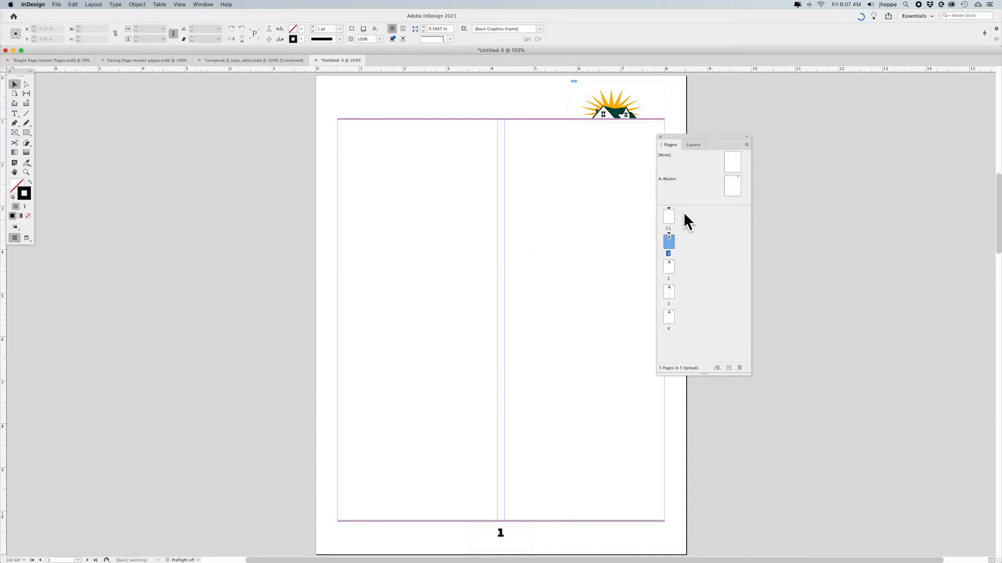
{"action": "left_click_drag", "start_coordinate": [685, 132], "coordinate": [734, 134]}
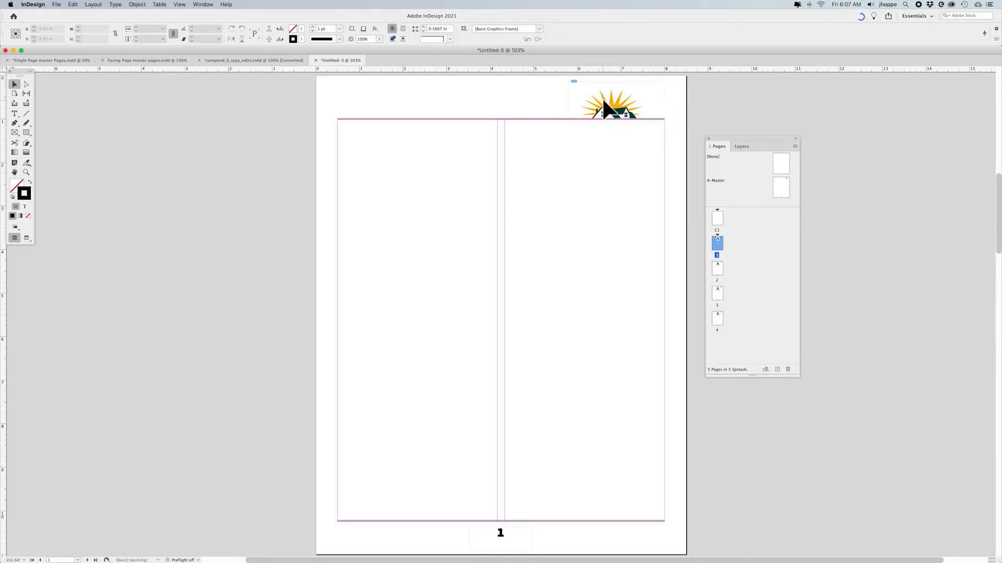
{"action": "left_click_drag", "start_coordinate": [478, 523], "coordinate": [574, 551]}
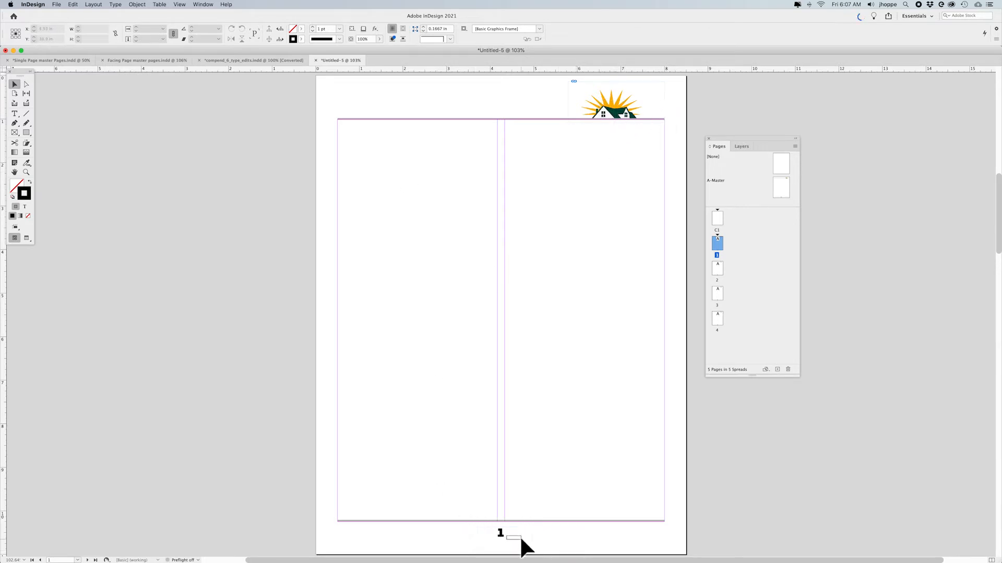
{"action": "left_click", "coordinate": [745, 146]}
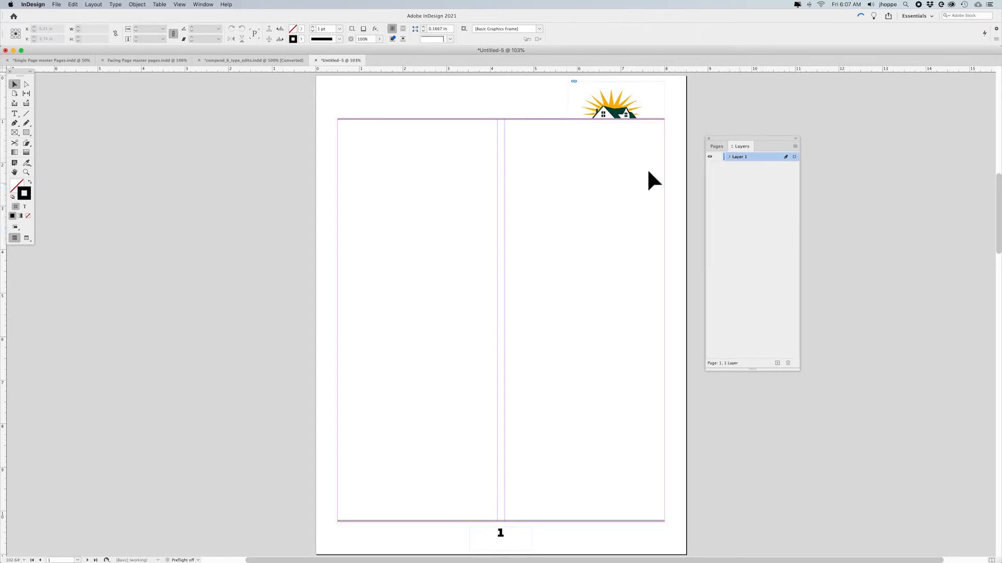
{"action": "left_click", "coordinate": [139, 4]}
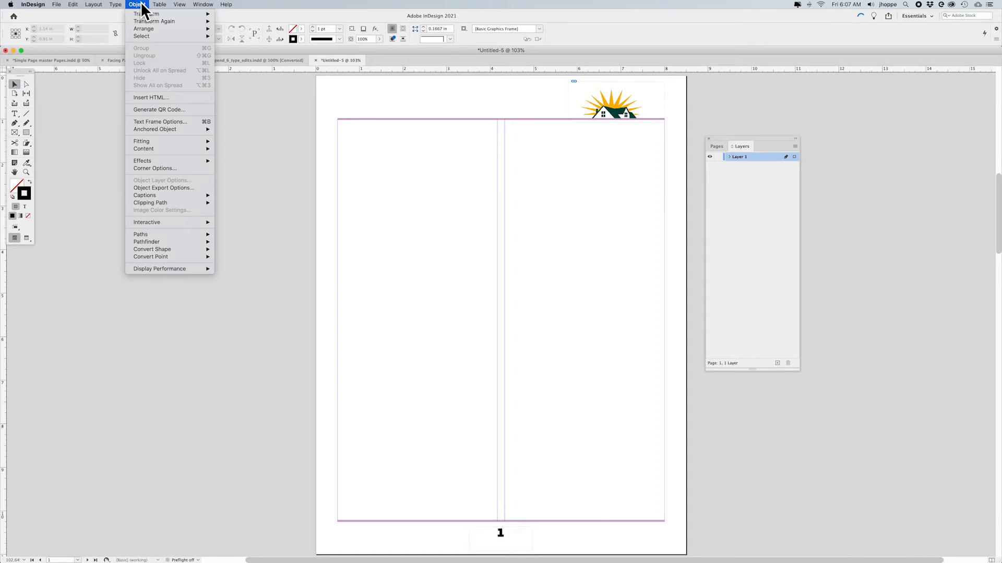
{"action": "left_click", "coordinate": [138, 4]}
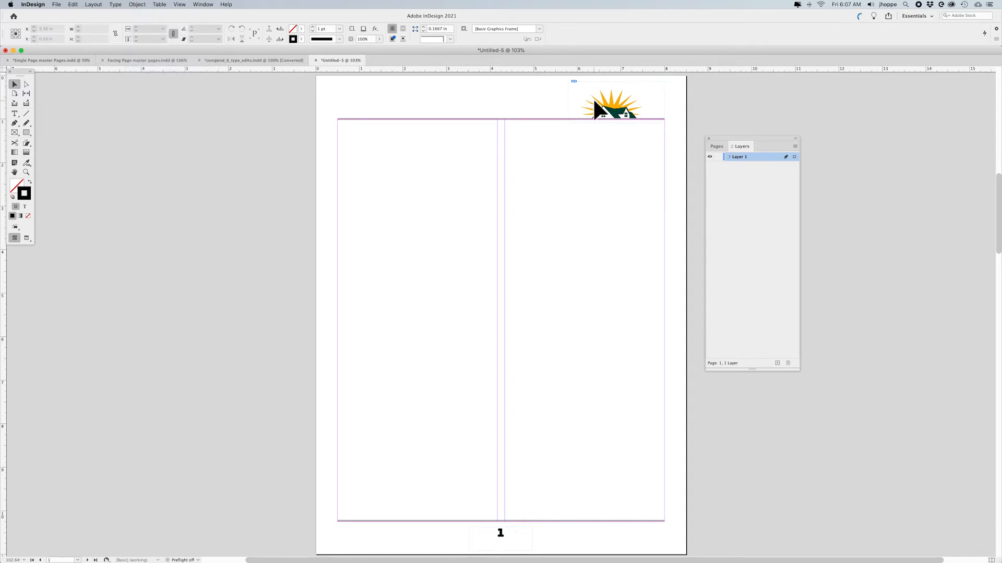
{"action": "left_click", "coordinate": [716, 146]}
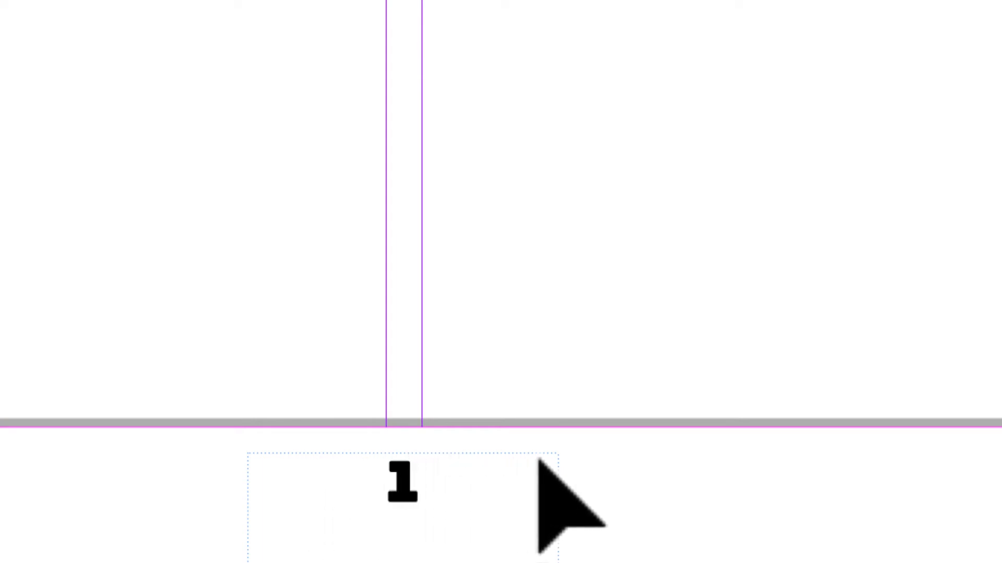
Step: Draw a small empty text frame above the page number on page 1 to compare its border with the master frame's, and delete it
{"action": "key", "text": "t"}
{"action": "left_click_drag", "start_coordinate": [477, 184], "coordinate": [715, 334]}
{"action": "key", "text": "Escape"}
{"action": "left_click", "coordinate": [797, 288]}
{"action": "key", "text": "t"}
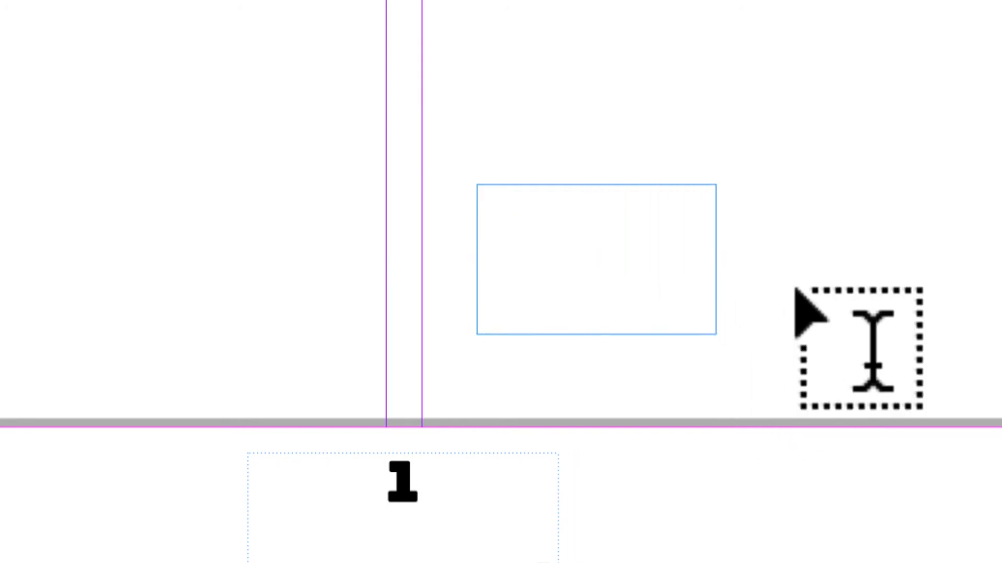
{"action": "key", "text": "v"}
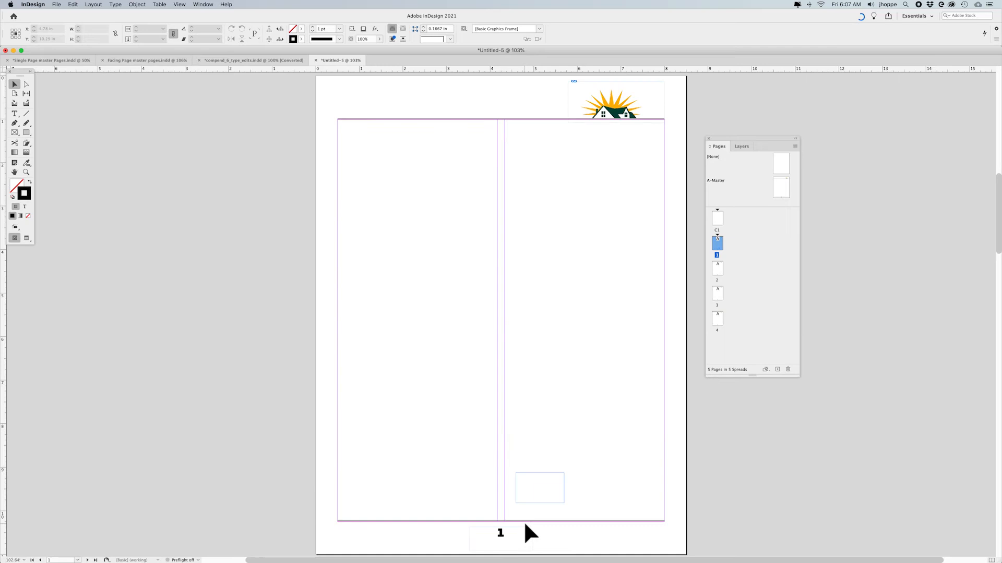
{"action": "left_click", "coordinate": [539, 493]}
{"action": "key", "text": "Delete"}
Step: Examine the master logo, lines and page numbers on pages 2 to 4, and return to page 1
{"action": "double_click", "coordinate": [718, 267]}
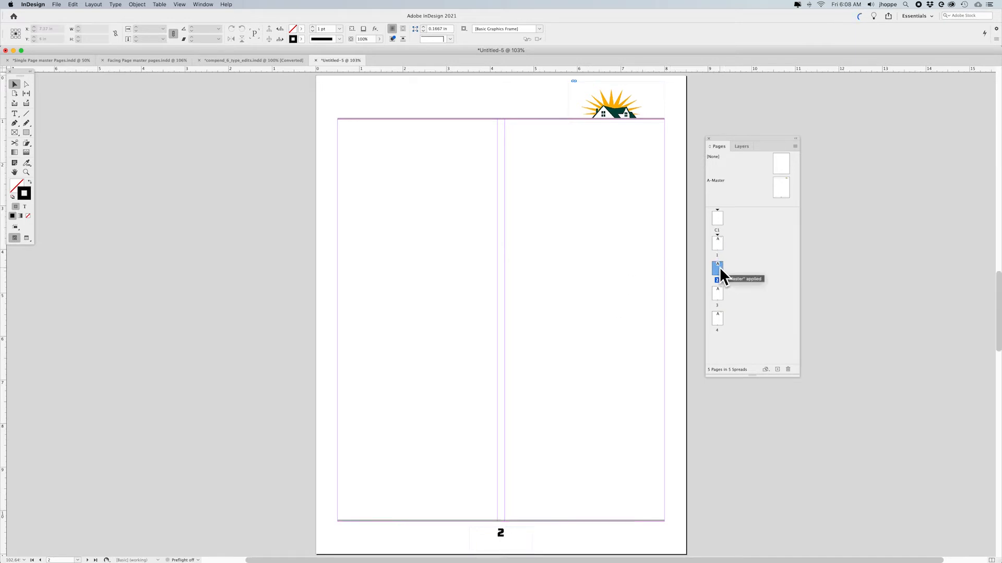
{"action": "scroll", "coordinate": [484, 325], "scroll_direction": "down", "scroll_amount": 15}
{"action": "scroll", "coordinate": [485, 329], "scroll_direction": "down", "scroll_amount": 8}
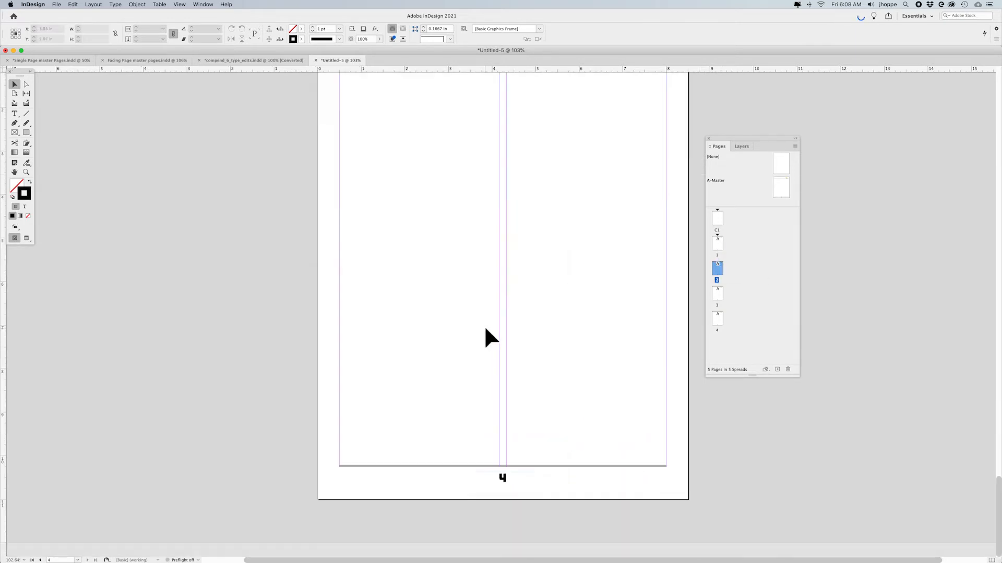
{"action": "scroll", "coordinate": [483, 325], "scroll_direction": "up", "scroll_amount": 20}
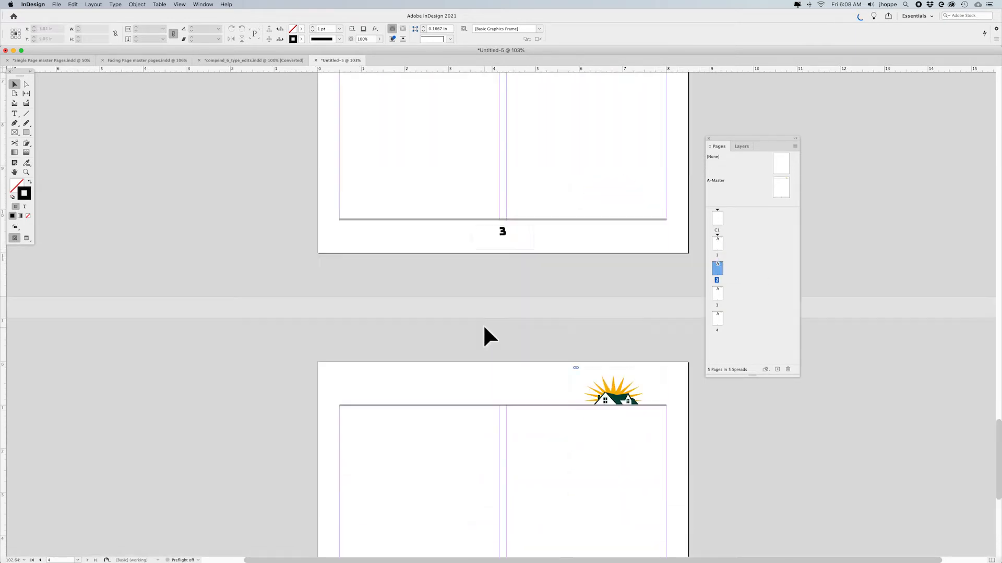
{"action": "scroll", "coordinate": [483, 329], "scroll_direction": "up", "scroll_amount": 10}
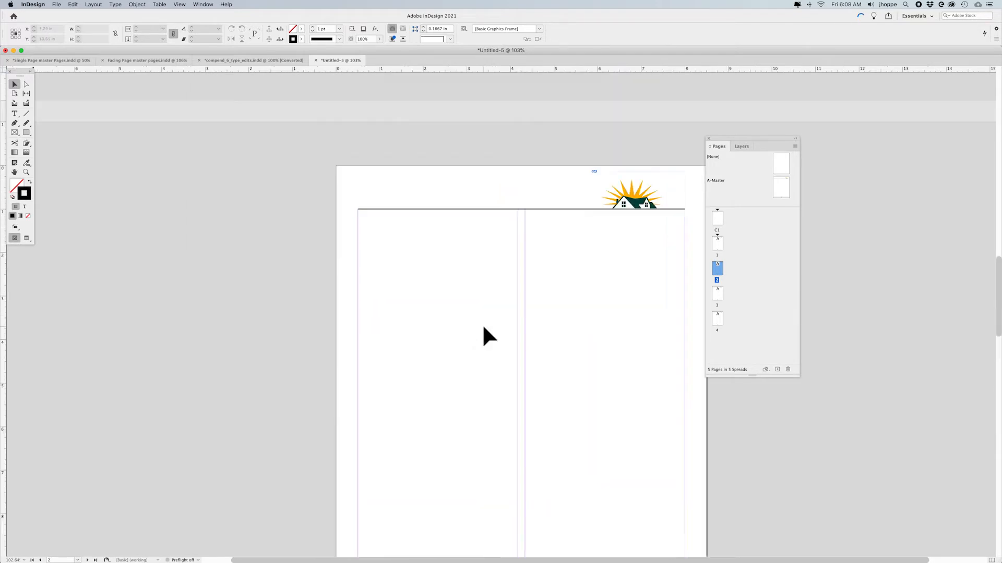
{"action": "scroll", "coordinate": [483, 327], "scroll_direction": "down", "scroll_amount": 2}
{"action": "scroll", "coordinate": [483, 328], "scroll_direction": "up", "scroll_amount": 2}
{"action": "scroll", "coordinate": [483, 328], "scroll_direction": "down", "scroll_amount": 3}
{"action": "scroll", "coordinate": [482, 324], "scroll_direction": "right", "scroll_amount": 2}
{"action": "scroll", "coordinate": [482, 324], "scroll_direction": "down", "scroll_amount": 3}
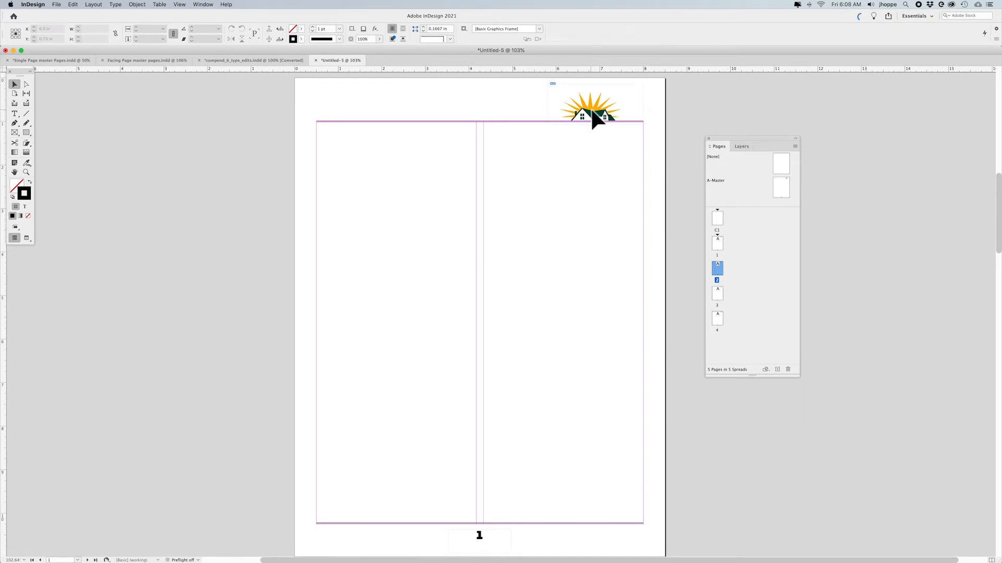
Step: Override and delete the logo on page 1, and restore it by reapplying A-Master to the page
{"action": "double_click", "coordinate": [719, 240]}
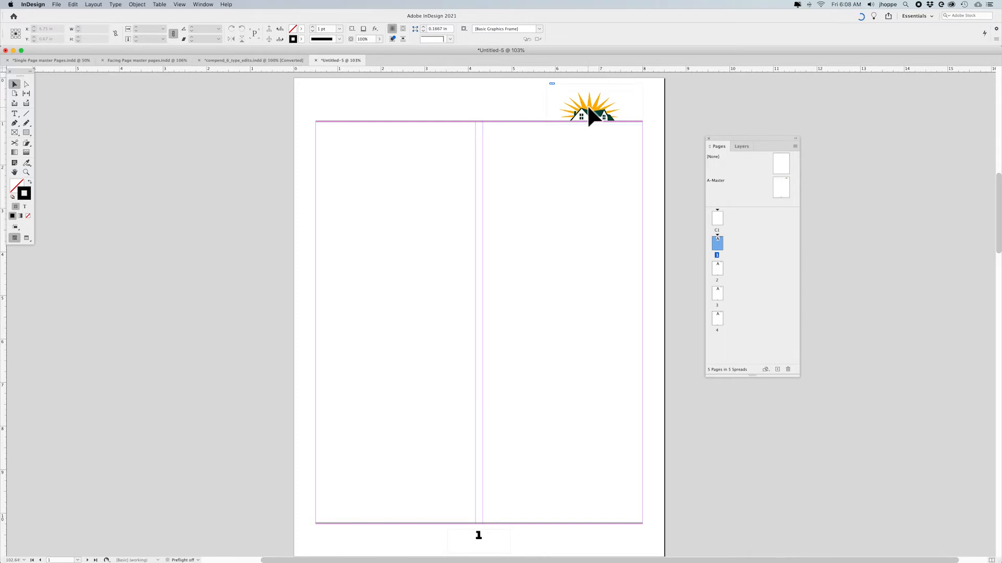
{"action": "left_click", "coordinate": [588, 110]}
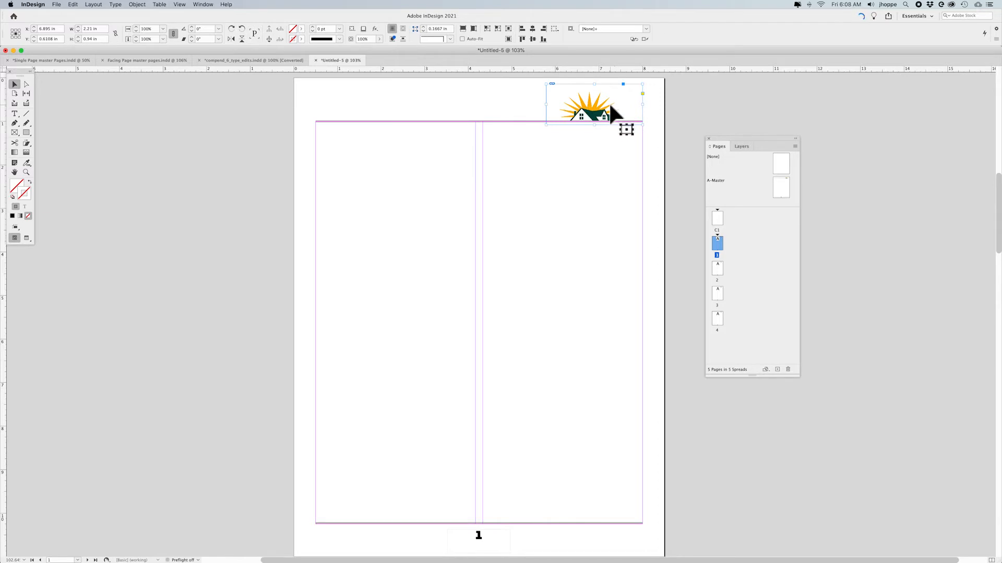
{"action": "key", "text": "Delete"}
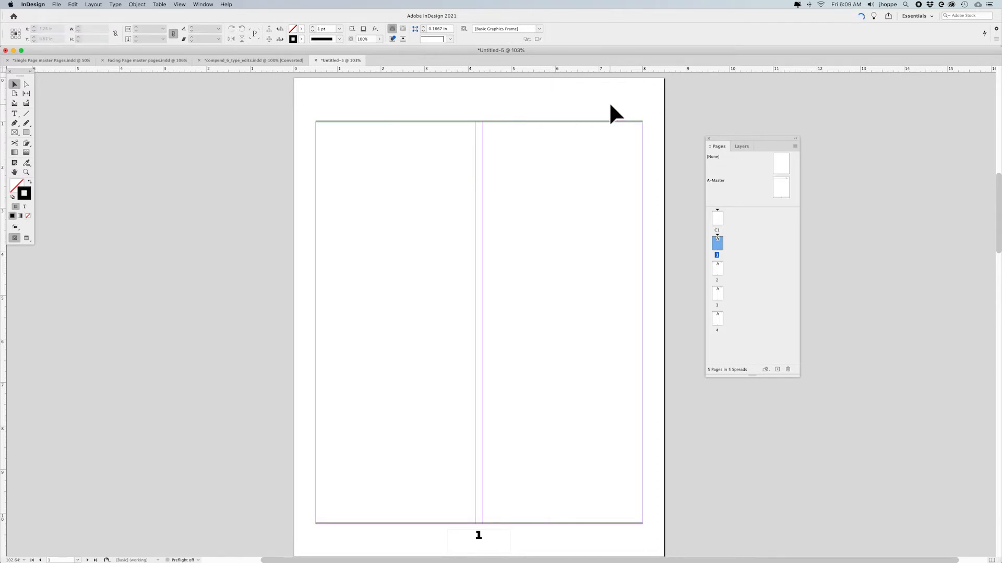
{"action": "left_click_drag", "start_coordinate": [779, 191], "coordinate": [717, 245]}
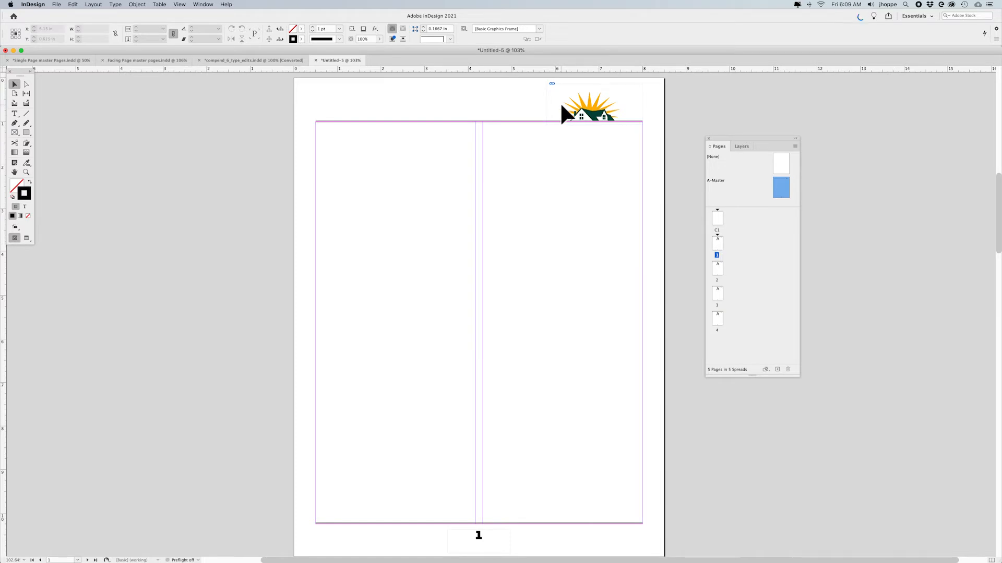
Step: Override the logo on page 1, move it horizontally to the page center at X about 4.24 in, and compare with page 2
{"action": "left_click", "coordinate": [598, 107], "text": "shift+super"}
{"action": "left_click_drag", "start_coordinate": [598, 107], "coordinate": [481, 108]}
{"action": "left_click", "coordinate": [678, 139]}
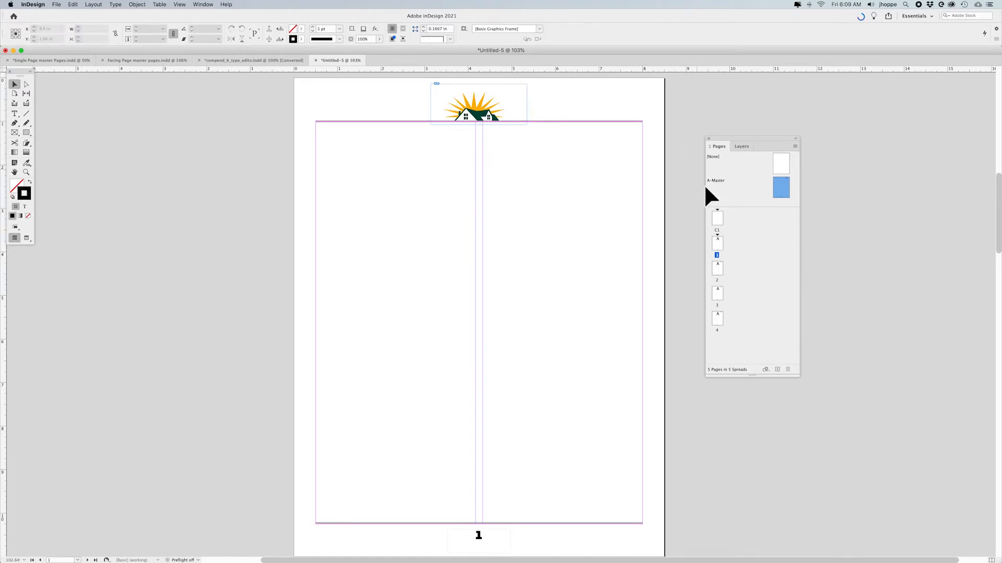
{"action": "double_click", "coordinate": [712, 243]}
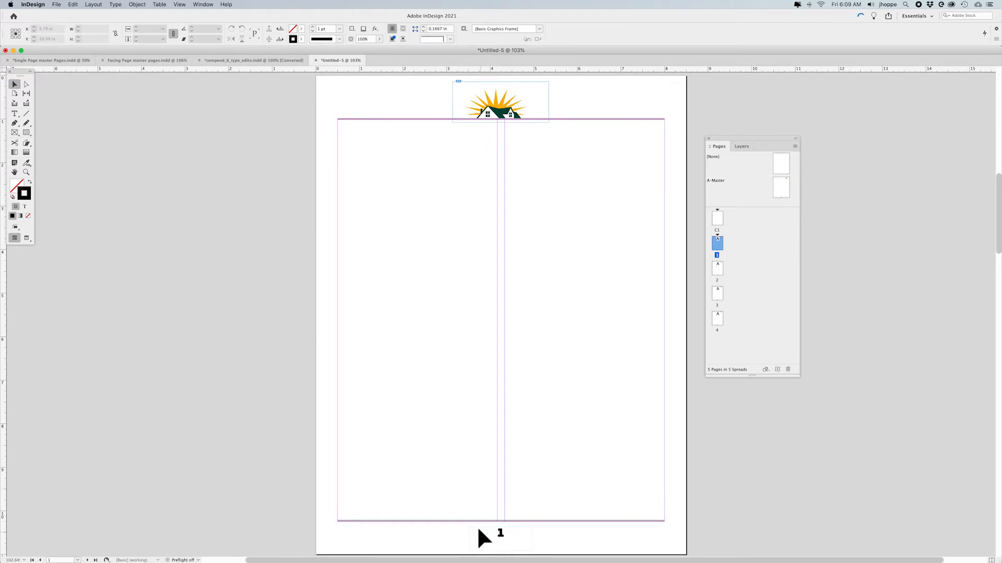
{"action": "left_click", "coordinate": [492, 107]}
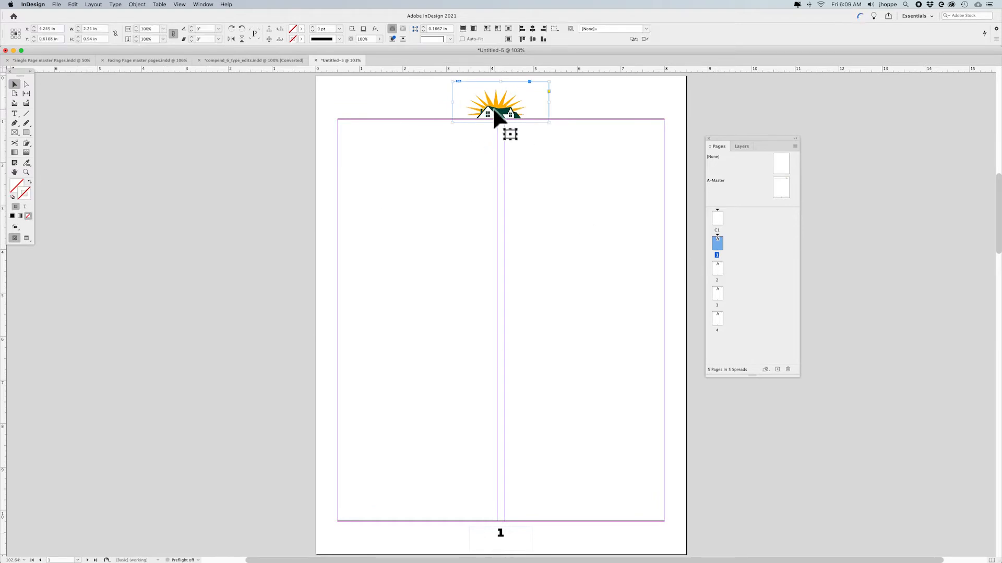
{"action": "double_click", "coordinate": [718, 268]}
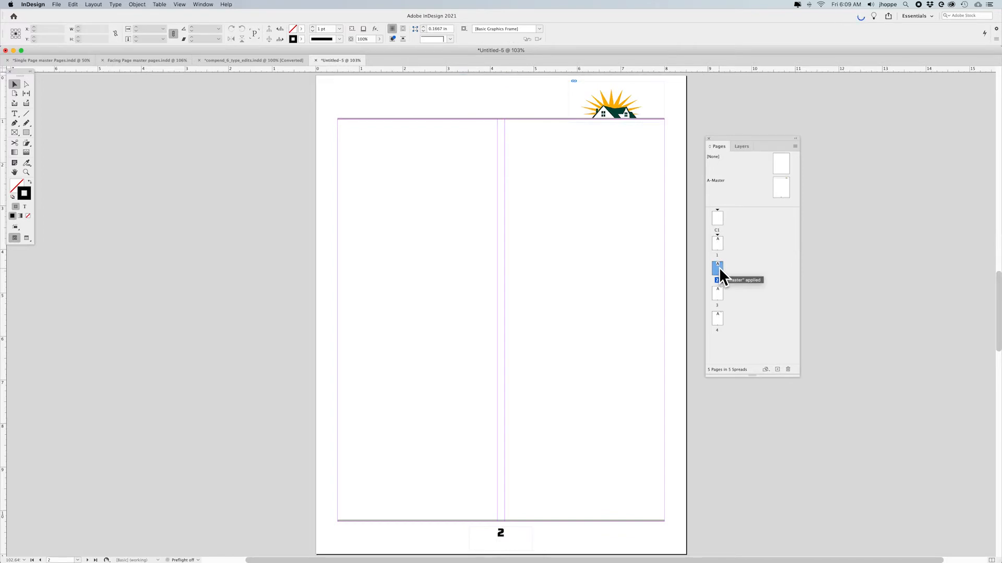
Step: Rotate the logo graphic on A-Master to 90°
{"action": "left_click", "coordinate": [783, 187]}
{"action": "double_click", "coordinate": [781, 182]}
{"action": "left_click", "coordinate": [615, 103]}
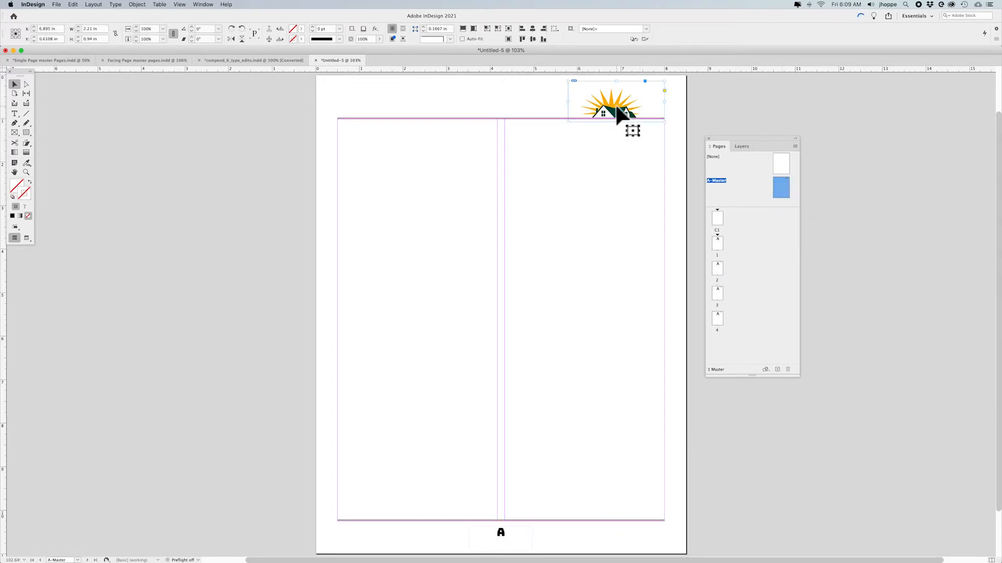
{"action": "left_click", "coordinate": [615, 103]}
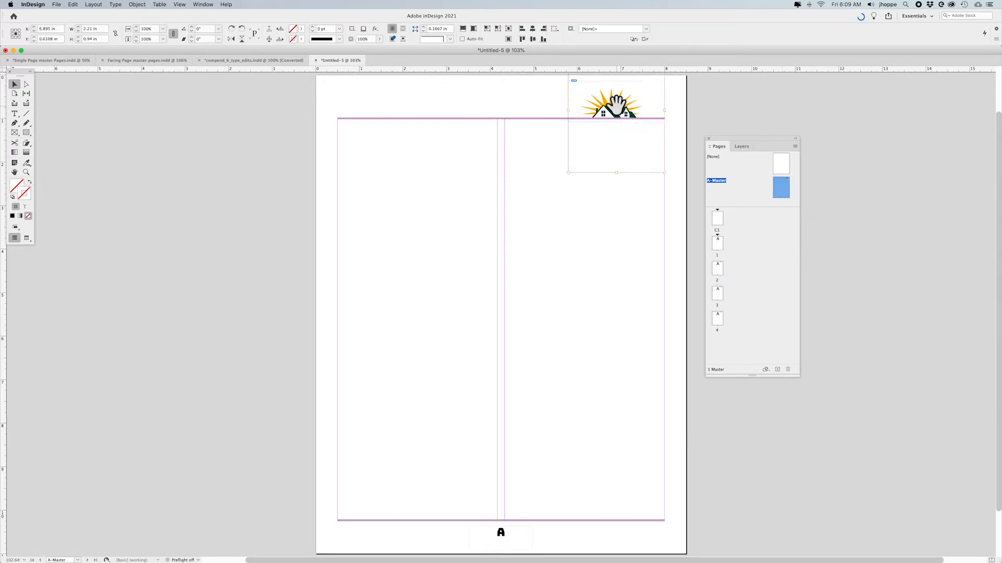
{"action": "left_click", "coordinate": [235, 29]}
{"action": "left_click", "coordinate": [233, 30]}
{"action": "left_click", "coordinate": [233, 31]}
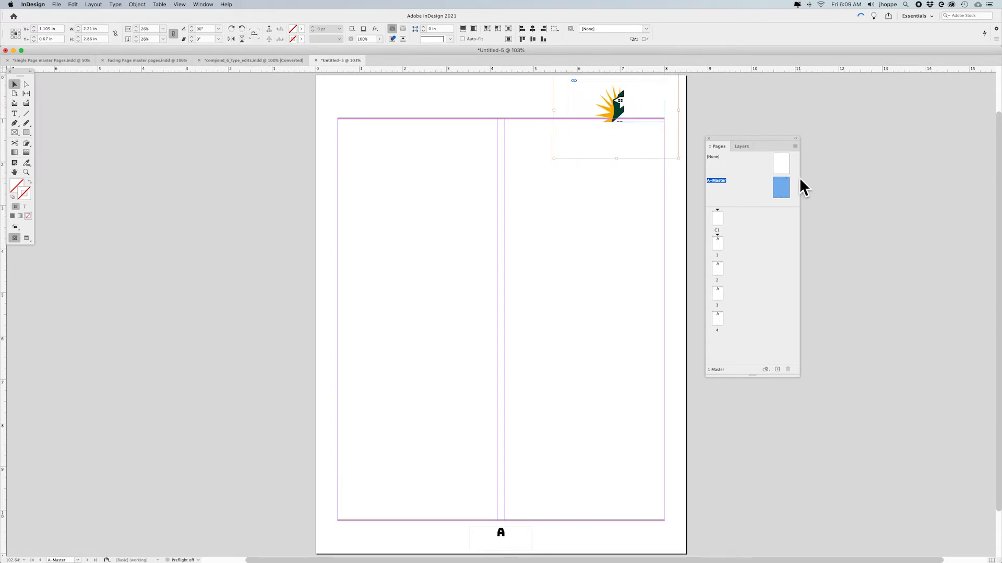
Step: Check the logo's orientation on pages 2, 3 and 4, and on the overridden copy on page 1
{"action": "double_click", "coordinate": [715, 267]}
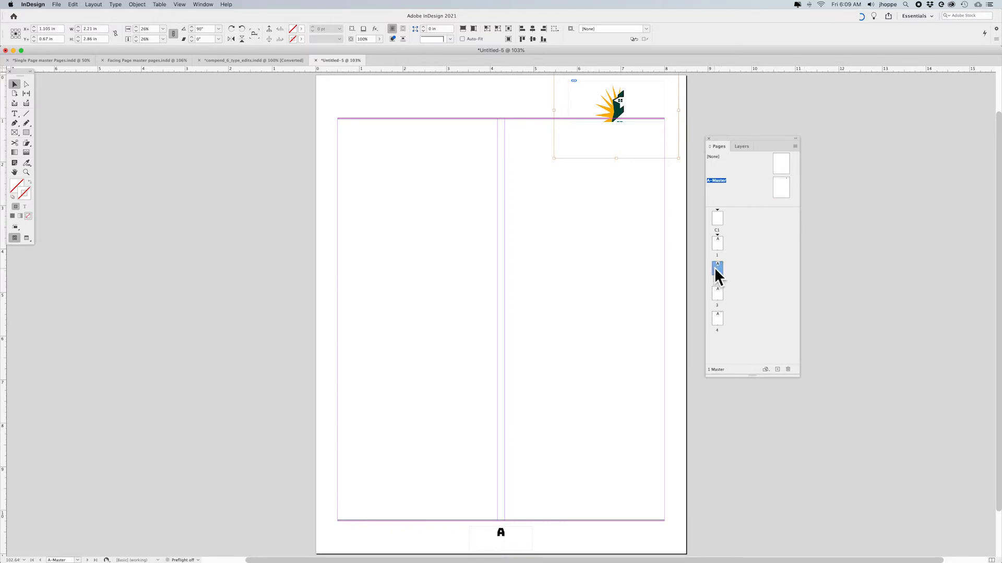
{"action": "double_click", "coordinate": [715, 294]}
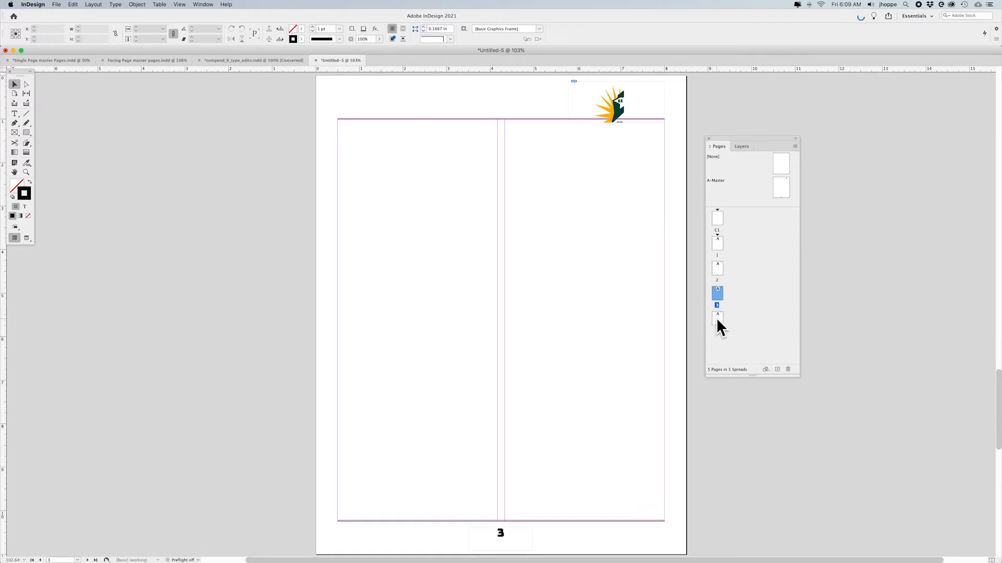
{"action": "double_click", "coordinate": [717, 319]}
{"action": "double_click", "coordinate": [719, 242]}
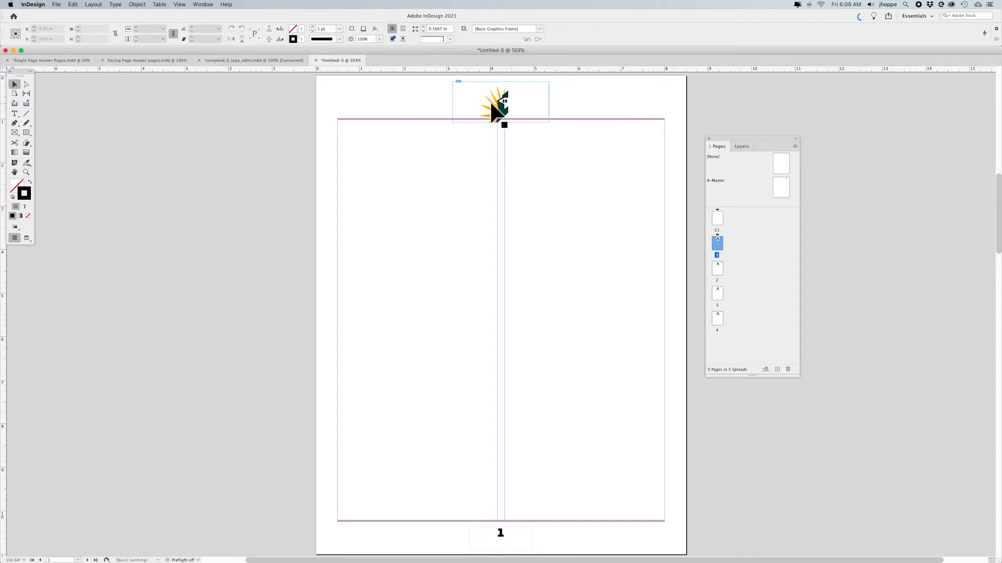
Step: Rotate the logo graphic on A-Master back to 0°
{"action": "double_click", "coordinate": [781, 186]}
{"action": "left_click", "coordinate": [613, 92]}
{"action": "left_click", "coordinate": [613, 95]}
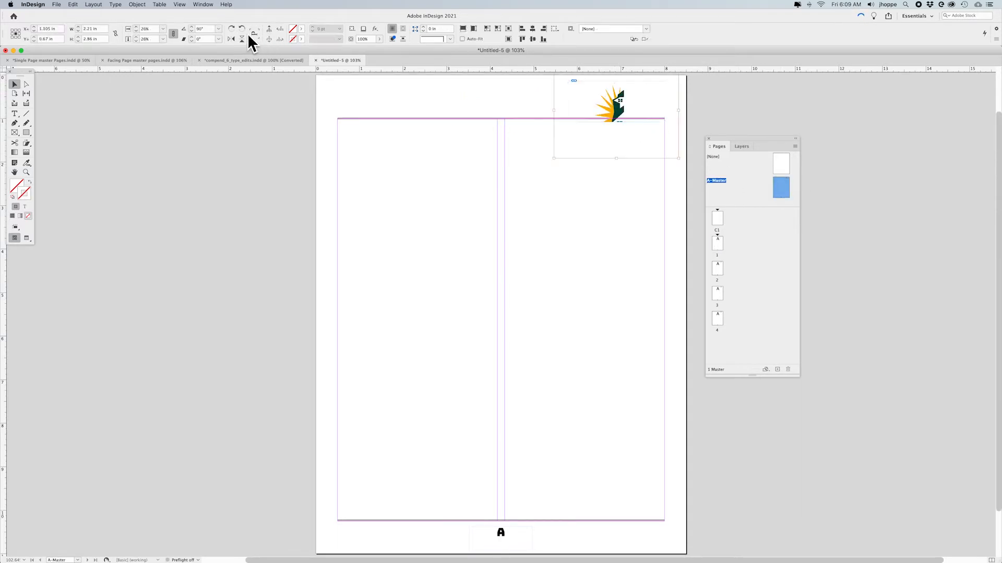
{"action": "left_click", "coordinate": [231, 29]}
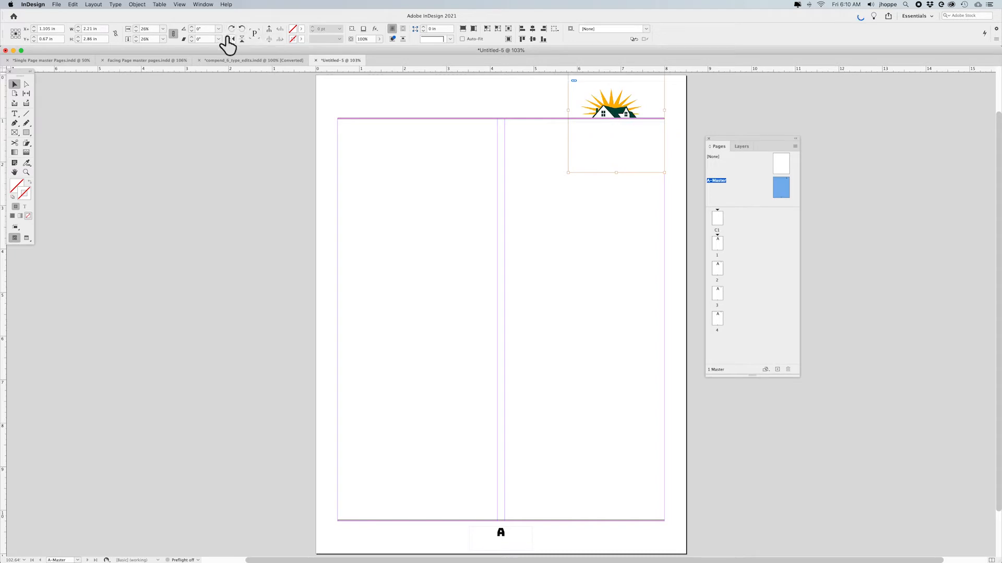
Step: Inspect the overridden logo on page 1 after the master's rotation change, and clear the selection
{"action": "double_click", "coordinate": [715, 243]}
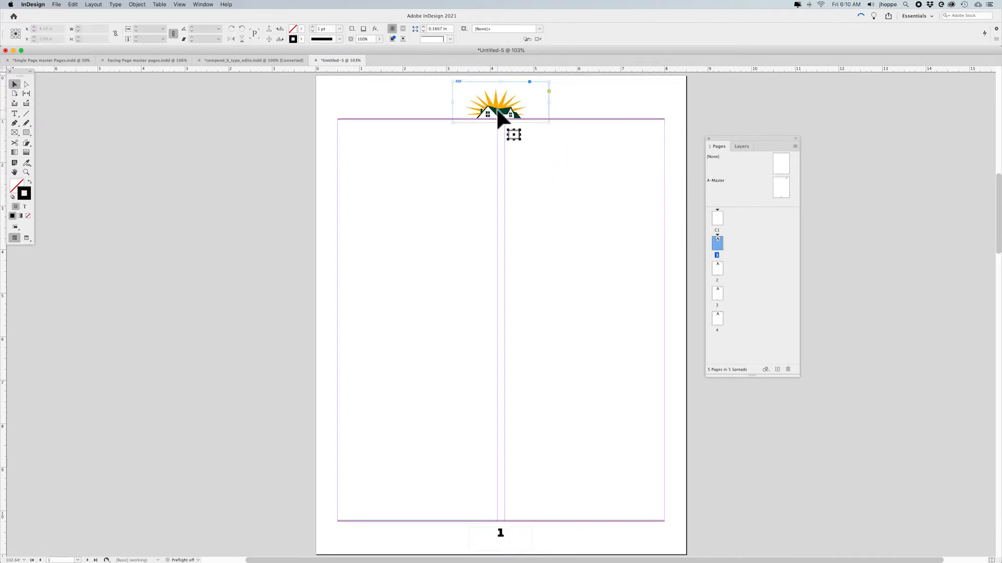
{"action": "left_click", "coordinate": [496, 107], "text": "shift+super"}
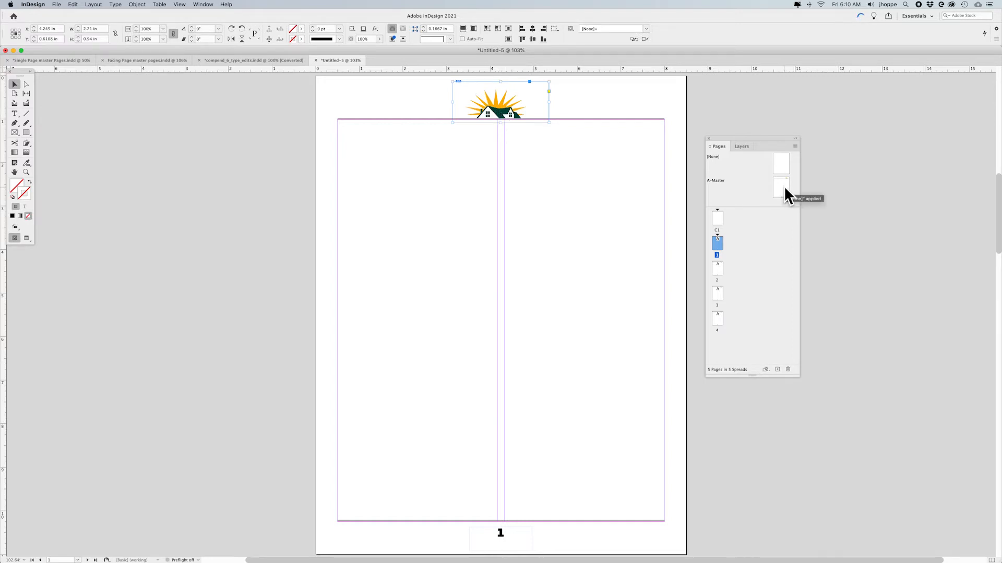
{"action": "left_click", "coordinate": [869, 197]}
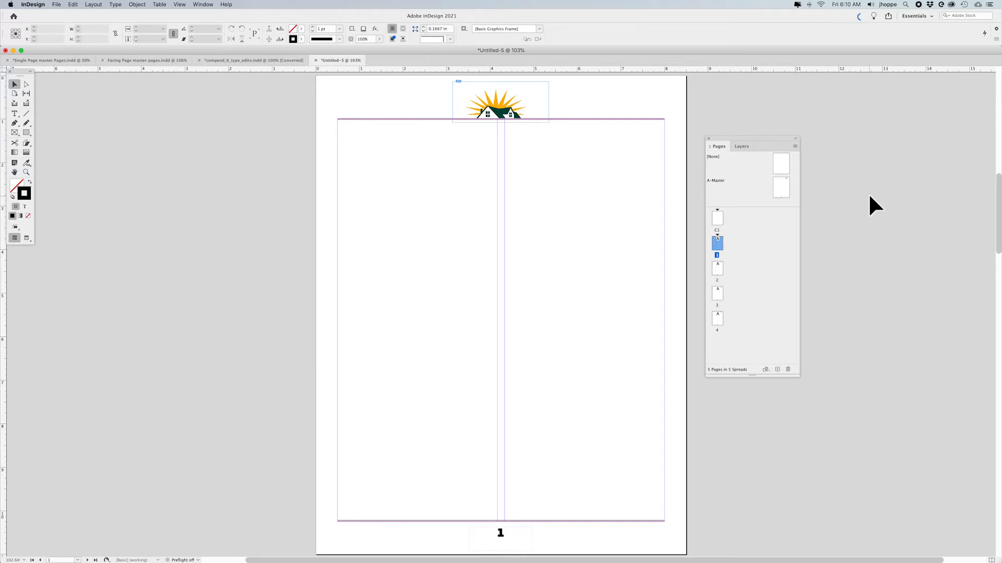
Step: Override and delete the page number on page 1 only, and compare the page with page 2
{"action": "left_click", "coordinate": [503, 530]}
{"action": "double_click", "coordinate": [717, 277]}
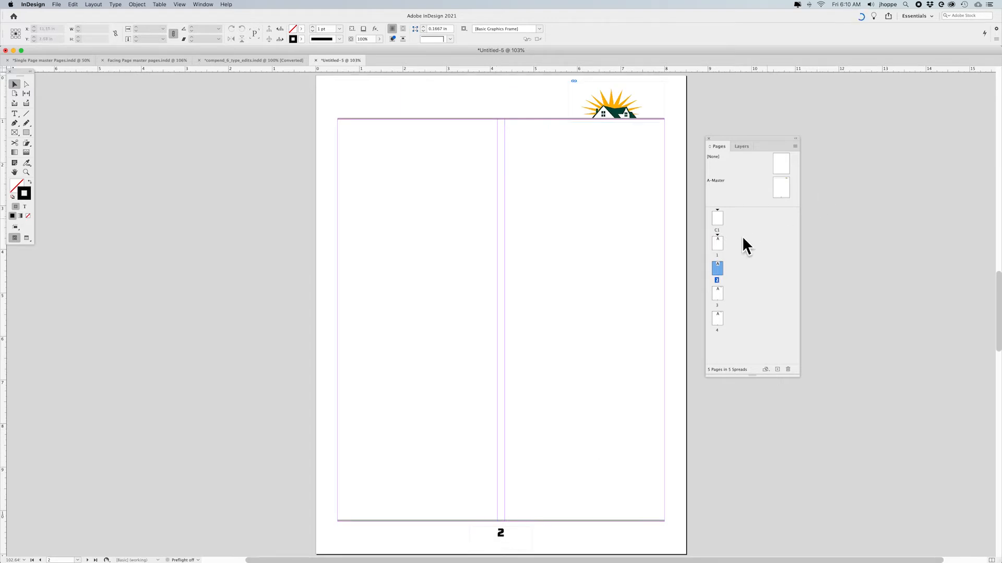
{"action": "double_click", "coordinate": [715, 248]}
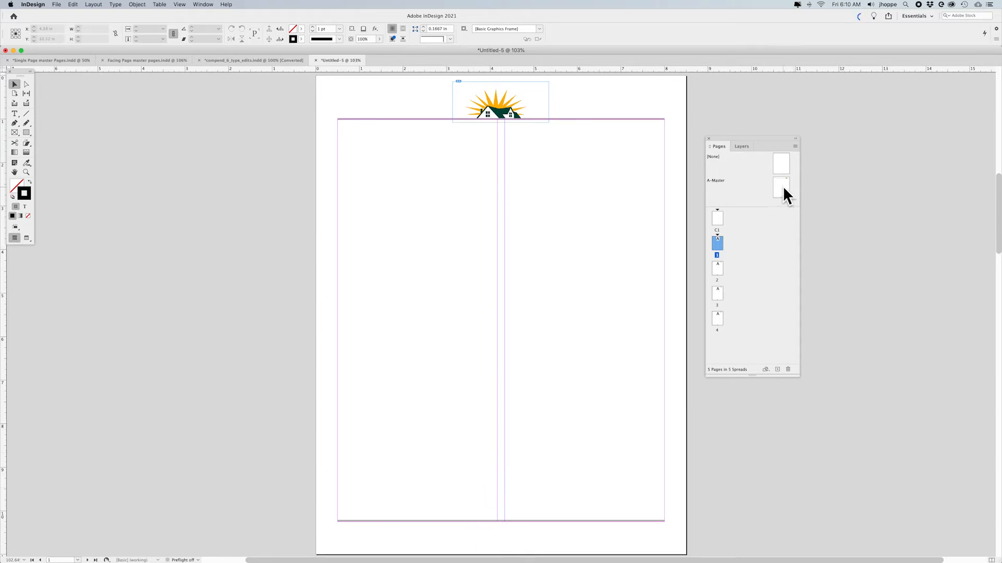
Step: Reapply A-Master to page 1, and delete the logo and the top rule from that page only
{"action": "left_click_drag", "start_coordinate": [782, 186], "coordinate": [719, 243]}
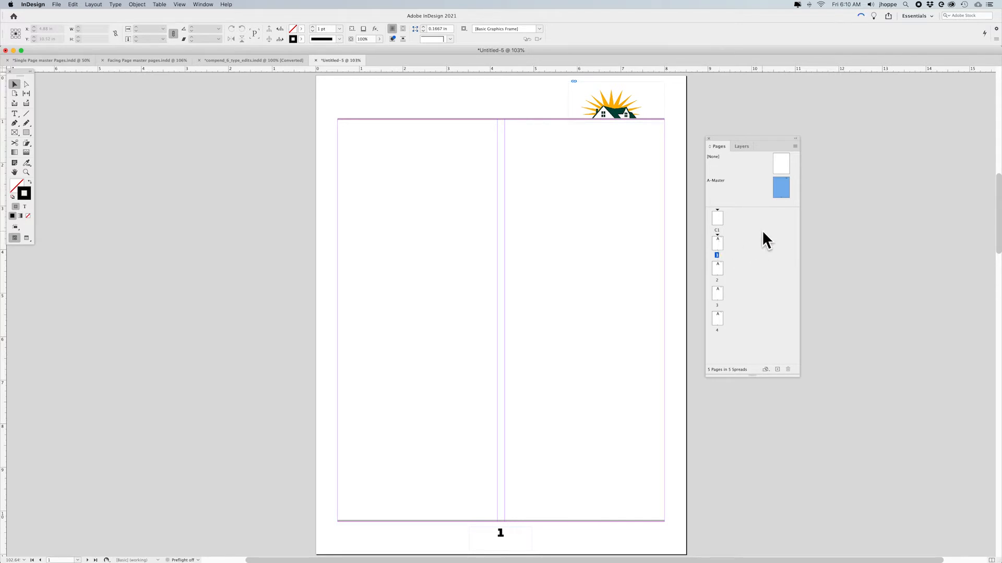
{"action": "left_click", "coordinate": [605, 98]}
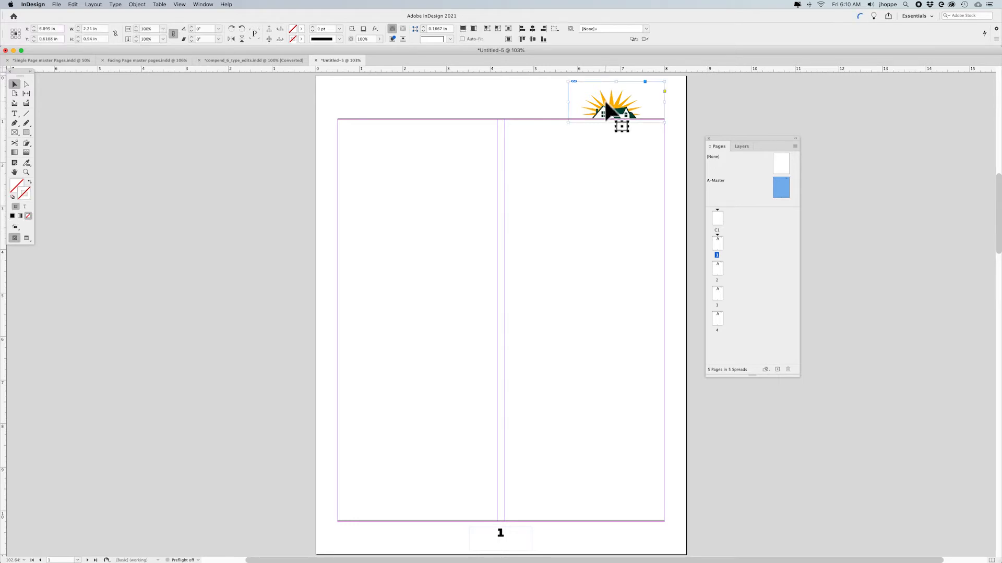
{"action": "key", "text": "Delete"}
{"action": "left_click", "coordinate": [590, 118]}
{"action": "key", "text": "Delete"}
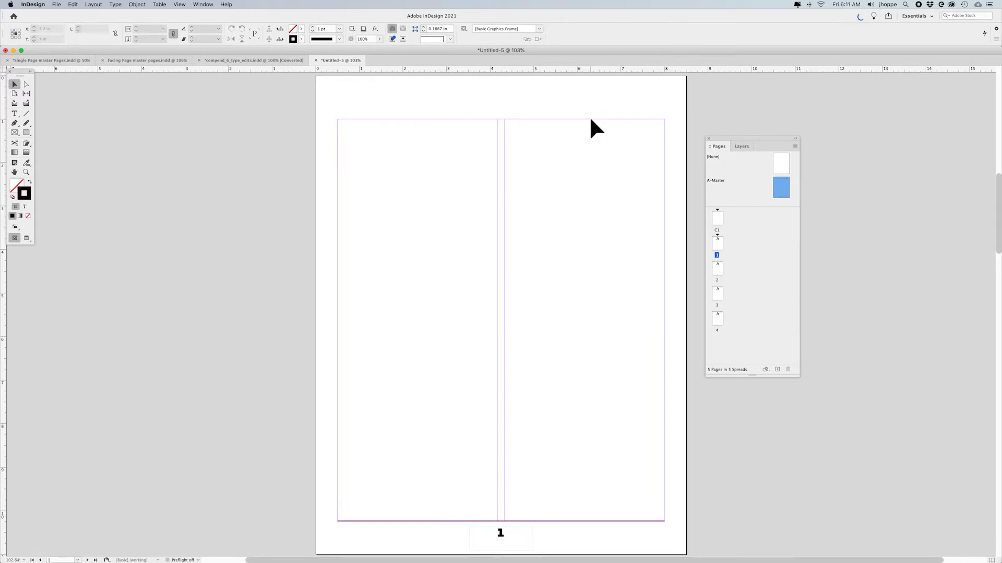
Step: Apply the [None] master to page 1 and compare the page with page 2 and the cover
{"action": "left_click_drag", "start_coordinate": [782, 165], "coordinate": [719, 245]}
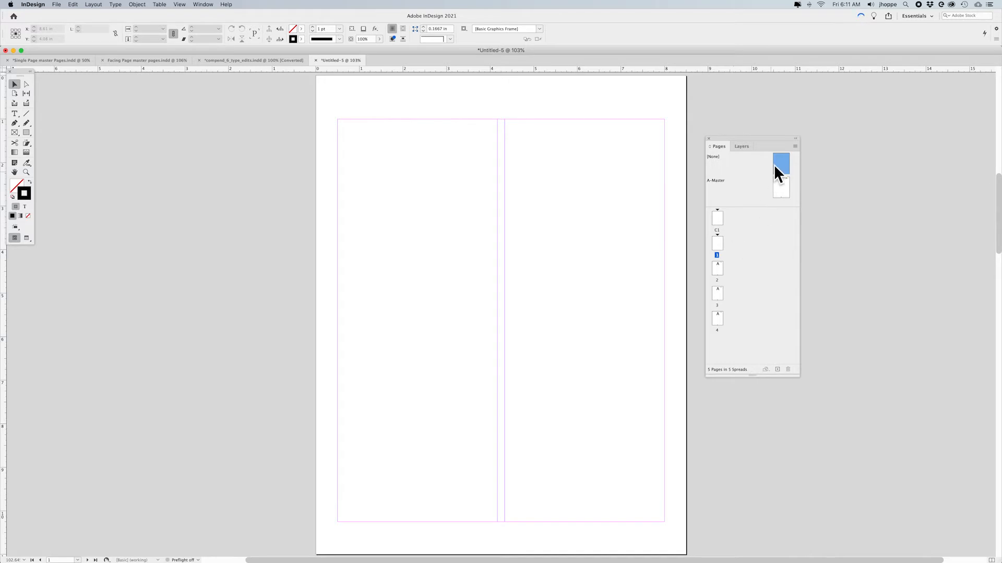
{"action": "left_click_drag", "start_coordinate": [721, 243], "coordinate": [718, 241]}
{"action": "scroll", "coordinate": [616, 270], "scroll_direction": "down", "scroll_amount": 10}
{"action": "scroll", "coordinate": [617, 270], "scroll_direction": "down", "scroll_amount": 10}
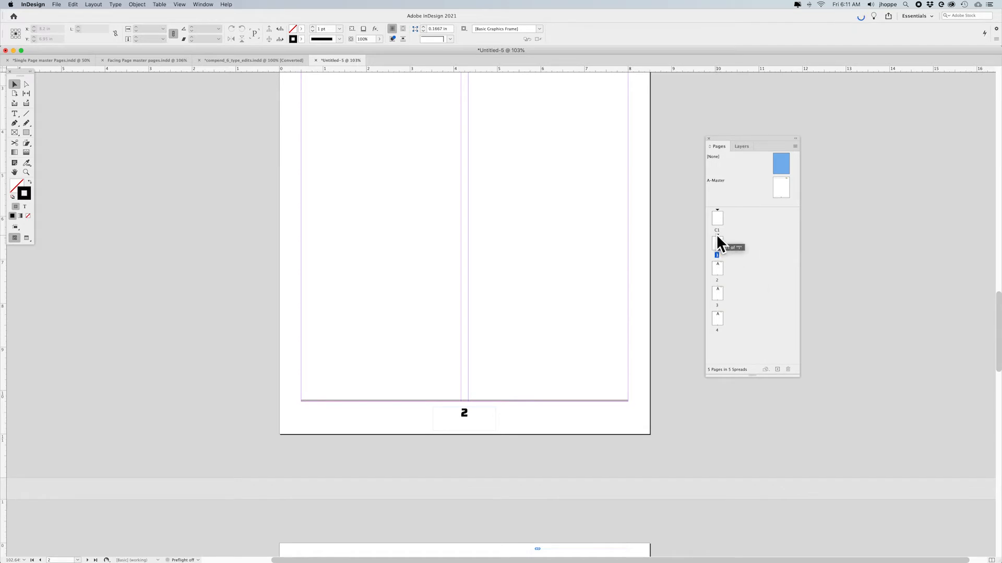
{"action": "scroll", "coordinate": [477, 223], "scroll_direction": "up", "scroll_amount": 15}
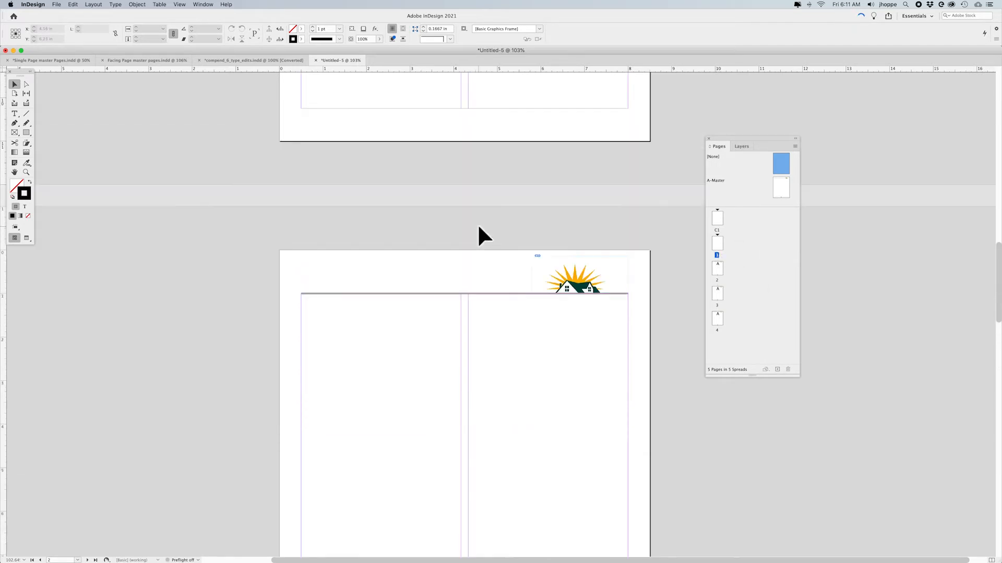
{"action": "scroll", "coordinate": [479, 229], "scroll_direction": "up", "scroll_amount": 10}
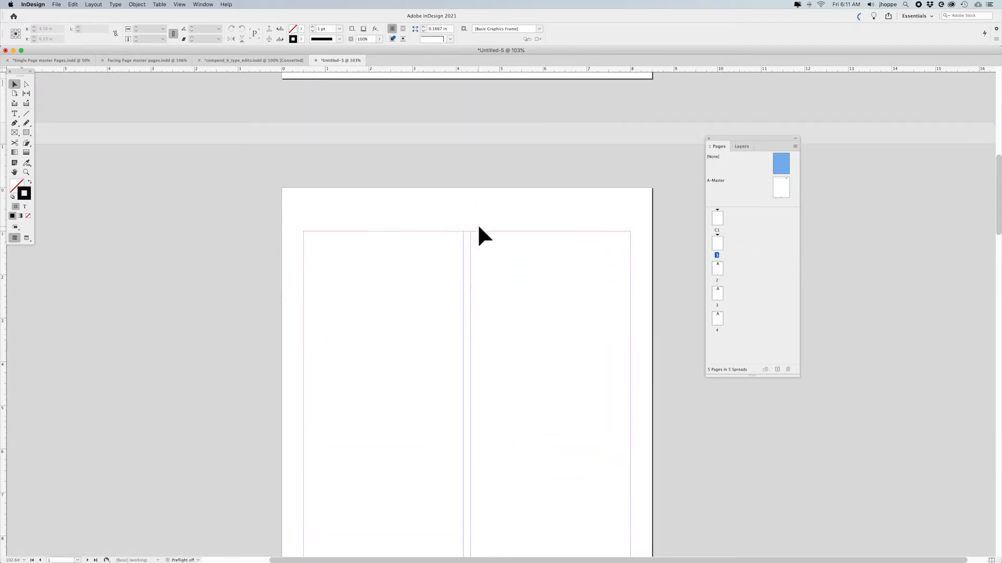
{"action": "scroll", "coordinate": [479, 228], "scroll_direction": "down", "scroll_amount": 2}
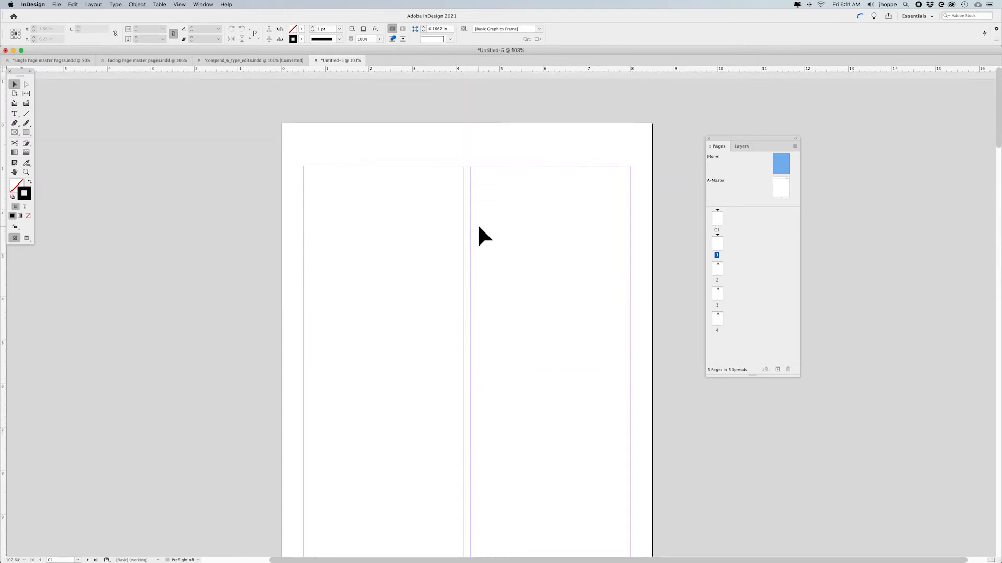
Step: Enlarge the master area of the page list and create a one-page Letter master with prefix B, based on [None]
{"action": "left_click_drag", "start_coordinate": [753, 208], "coordinate": [756, 255]}
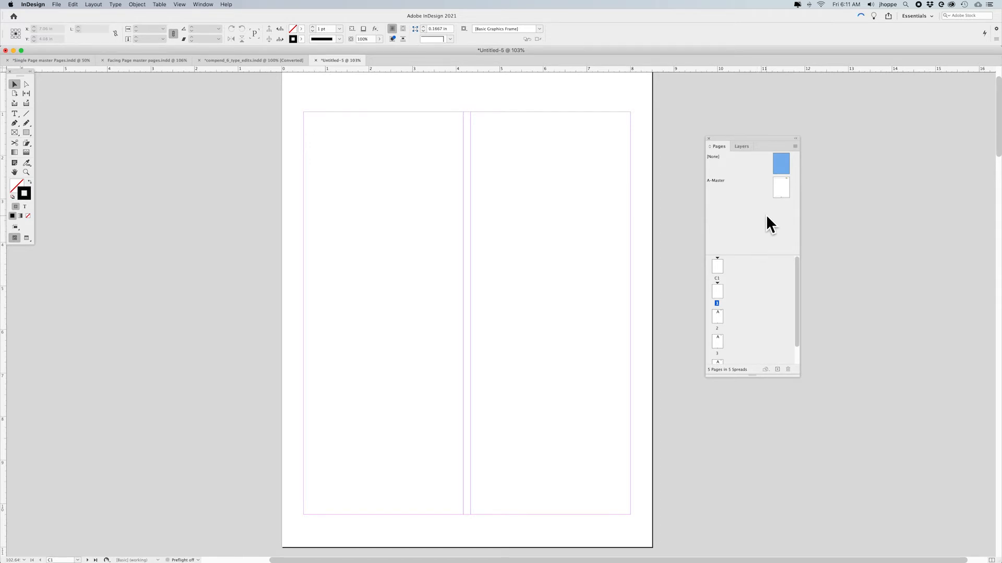
{"action": "left_click", "coordinate": [795, 146]}
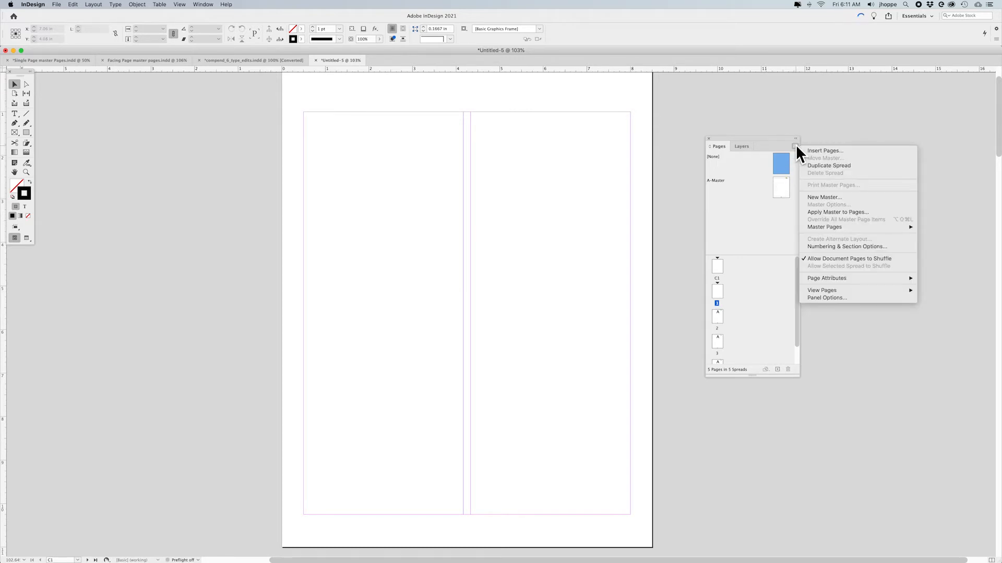
{"action": "left_click", "coordinate": [825, 198]}
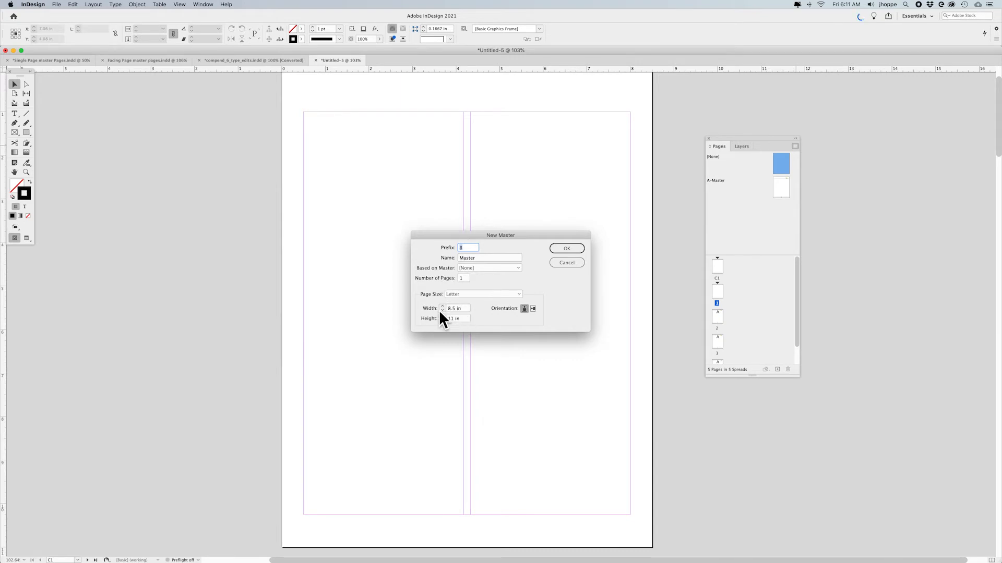
{"action": "left_click", "coordinate": [561, 249]}
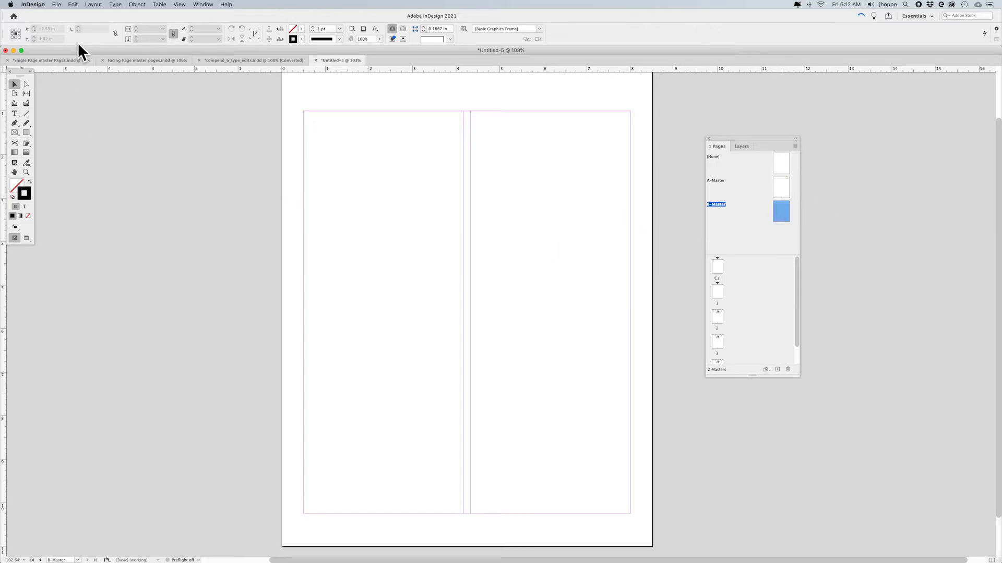
Step: Set the margins and columns of B-Master to three columns
{"action": "left_click", "coordinate": [92, 5]}
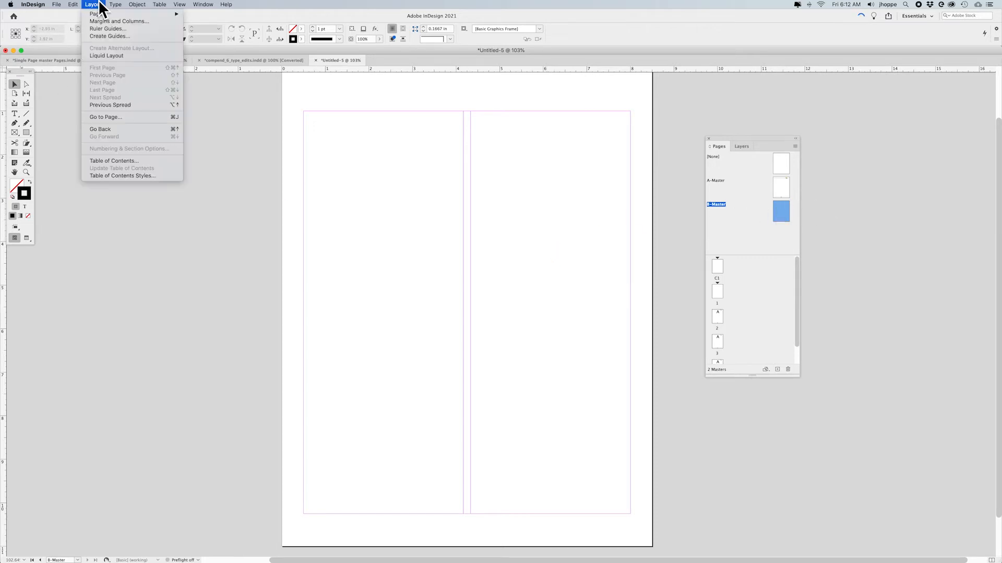
{"action": "left_click", "coordinate": [97, 21]}
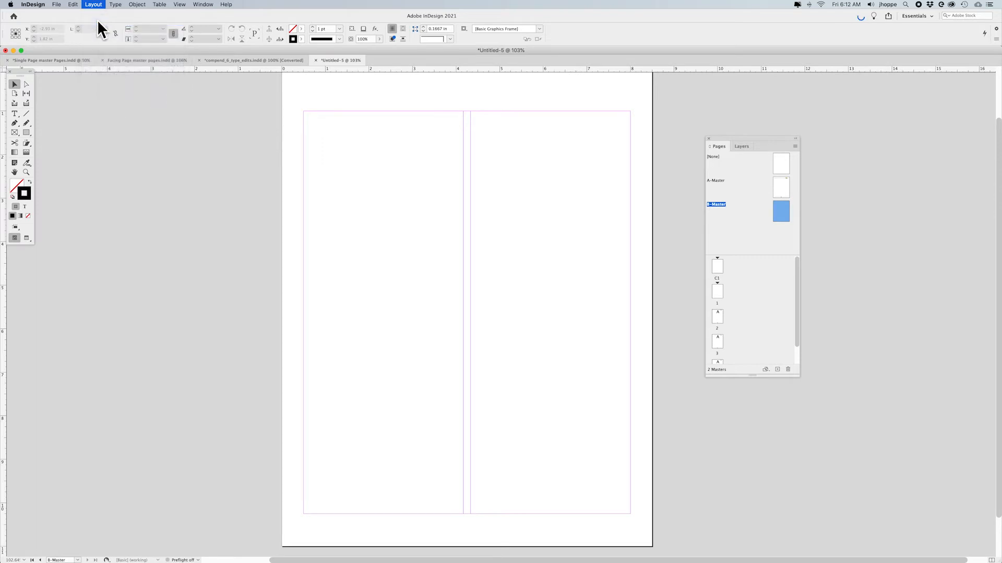
{"action": "left_click", "coordinate": [444, 273]}
{"action": "left_click", "coordinate": [583, 220]}
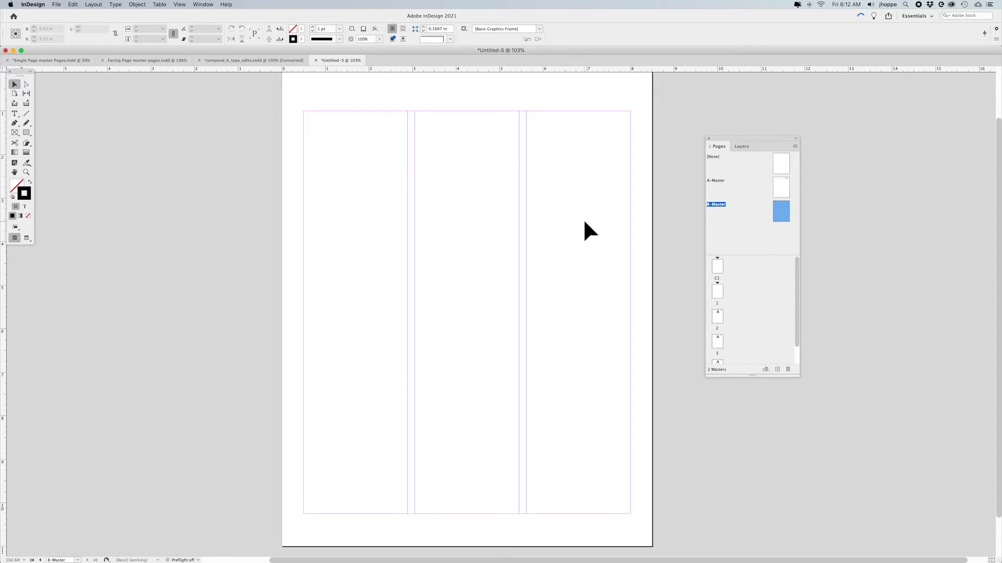
Step: Try a new text frame about 1.79 by 0.57 in with a current page number marker below B-Master's middle column, and remove it
{"action": "left_click", "coordinate": [14, 114]}
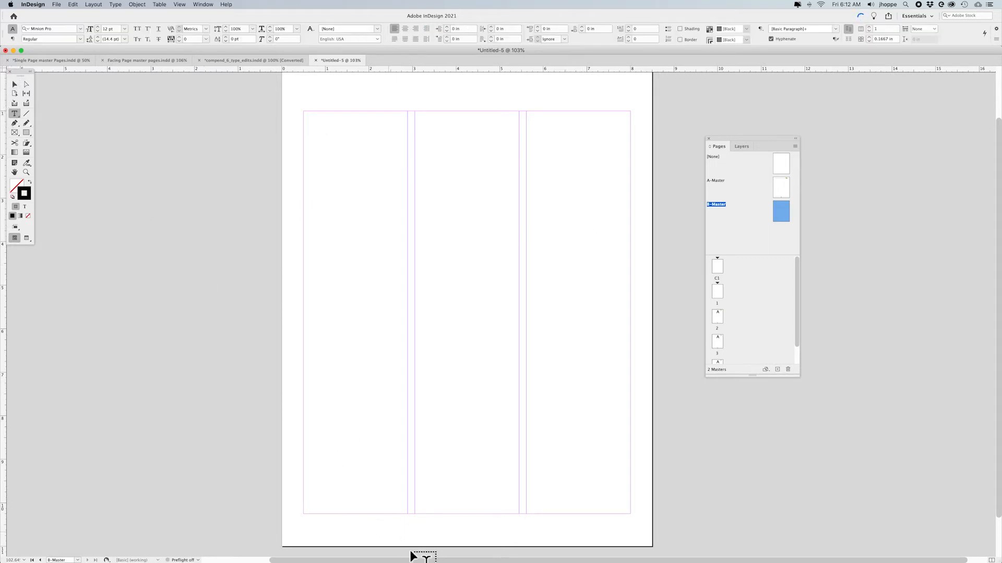
{"action": "left_click_drag", "start_coordinate": [425, 518], "coordinate": [504, 543]}
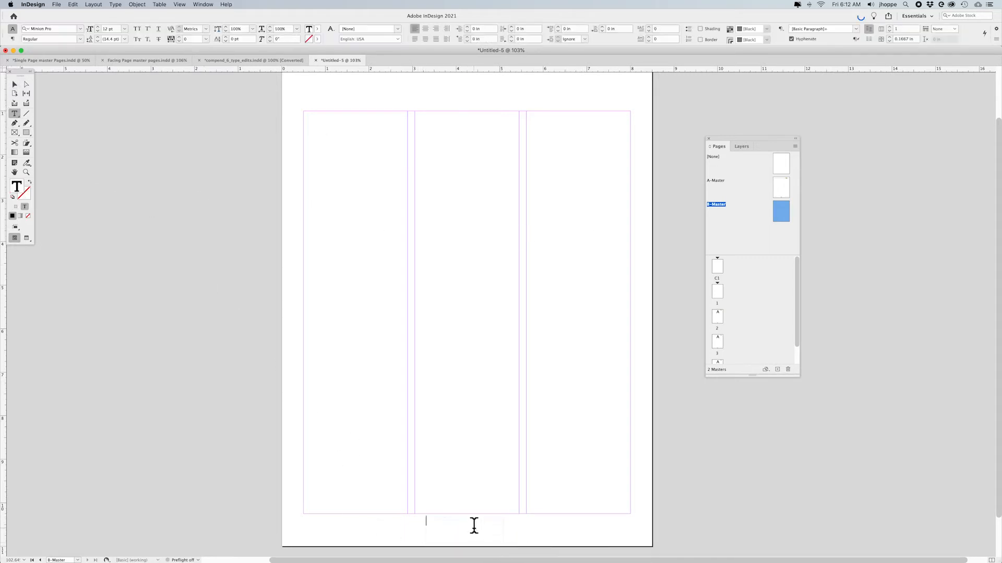
{"action": "left_click", "coordinate": [114, 4]}
{"action": "mouse_move", "coordinate": [171, 227]}
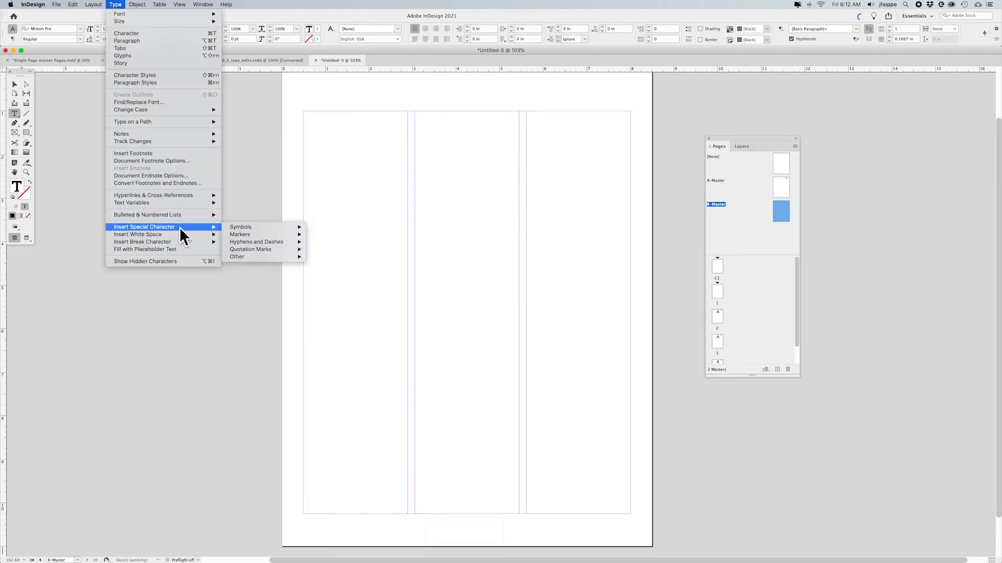
{"action": "mouse_move", "coordinate": [238, 232]}
{"action": "left_click", "coordinate": [328, 235]}
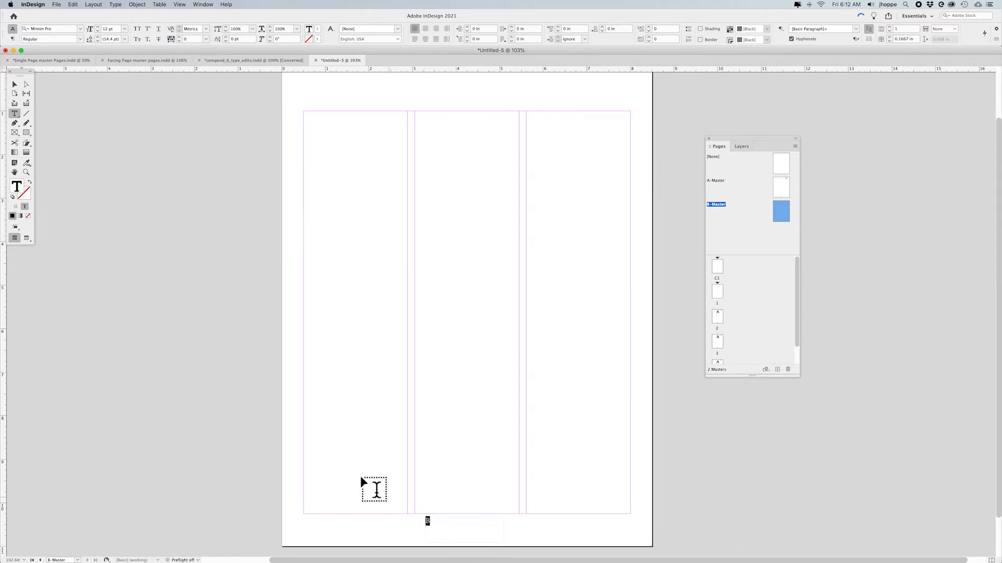
{"action": "left_click", "coordinate": [14, 84]}
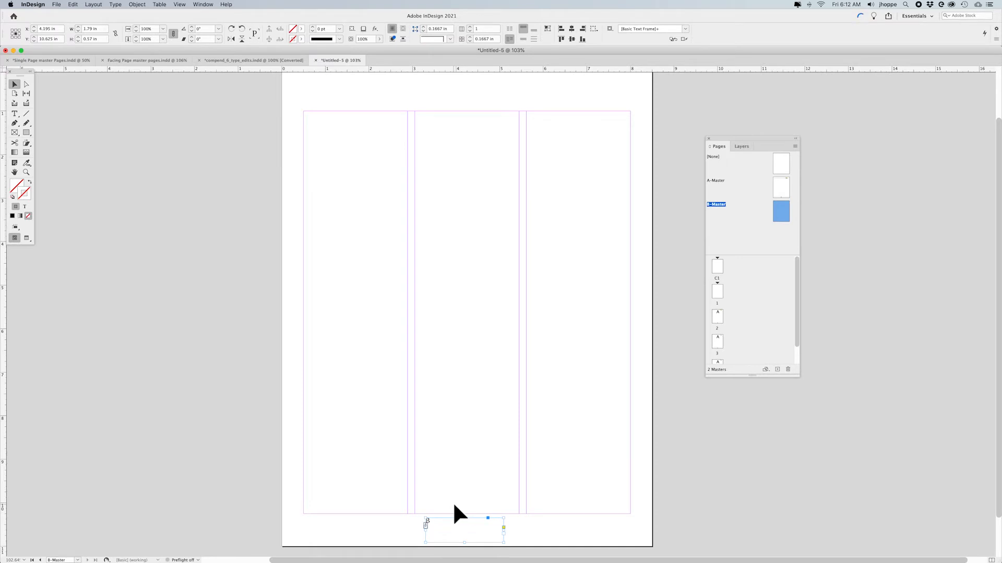
{"action": "left_click", "coordinate": [507, 476]}
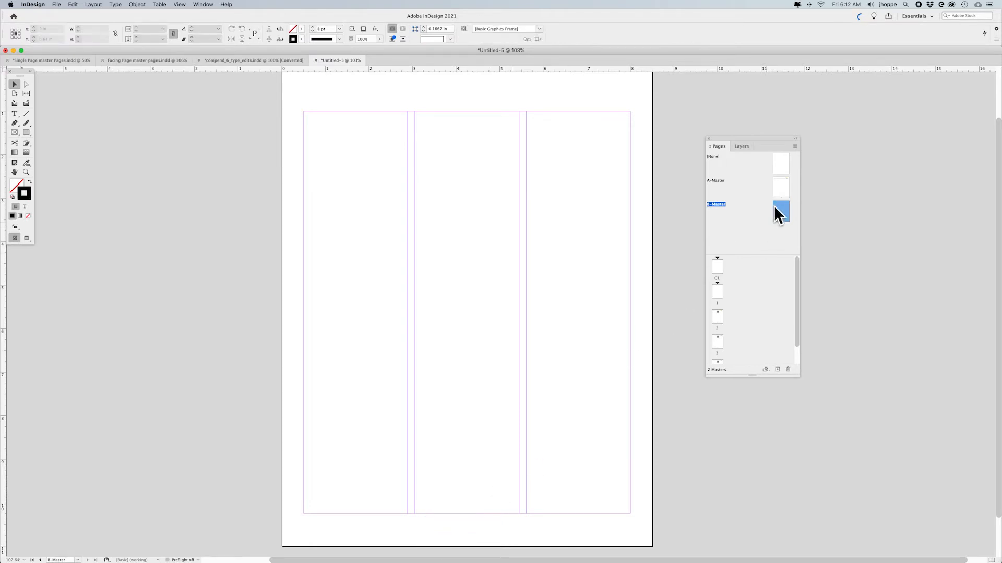
Step: Copy the page number frame from A-Master, paste it in place on B-Master, and clear the selection
{"action": "double_click", "coordinate": [781, 184]}
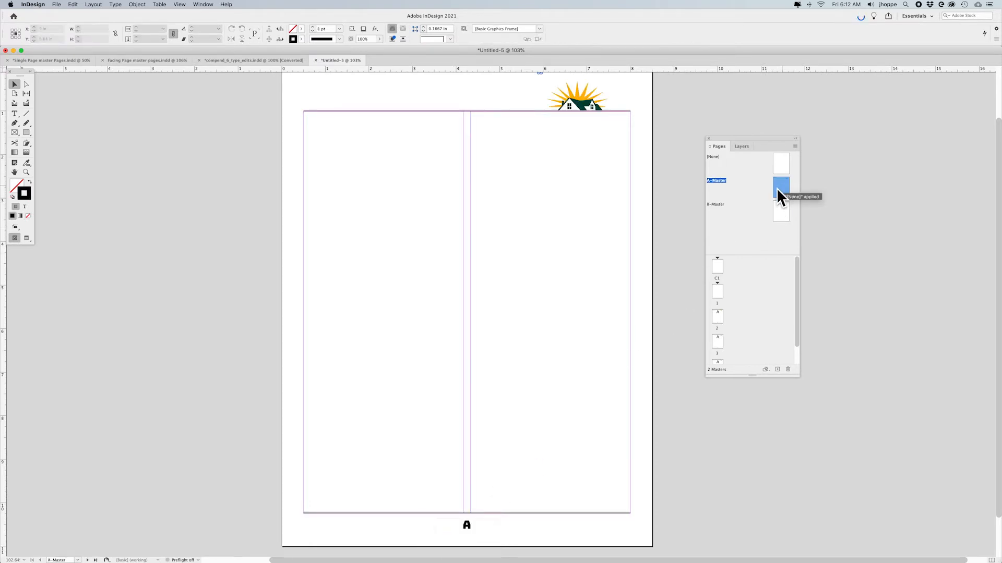
{"action": "left_click", "coordinate": [472, 528]}
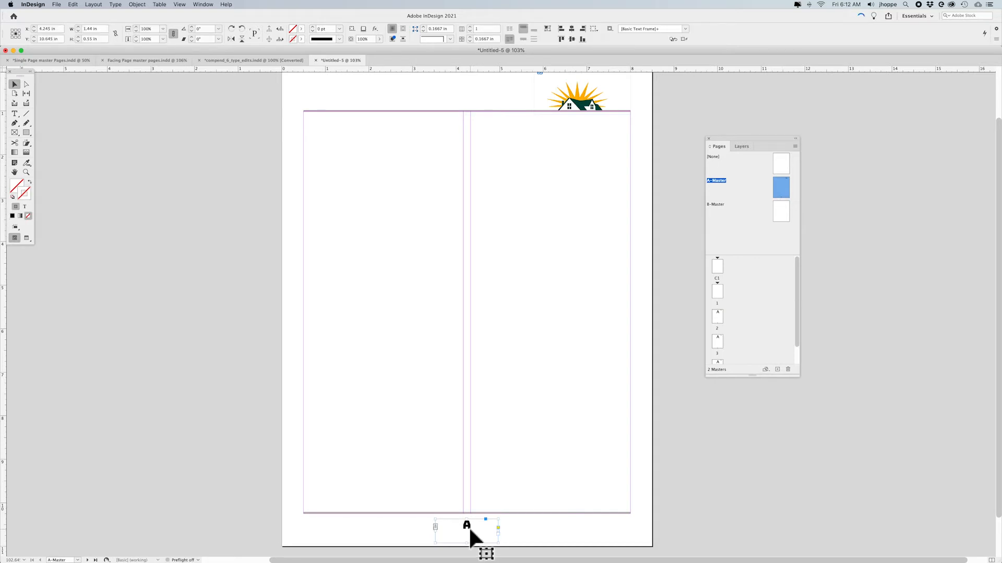
{"action": "double_click", "coordinate": [777, 208]}
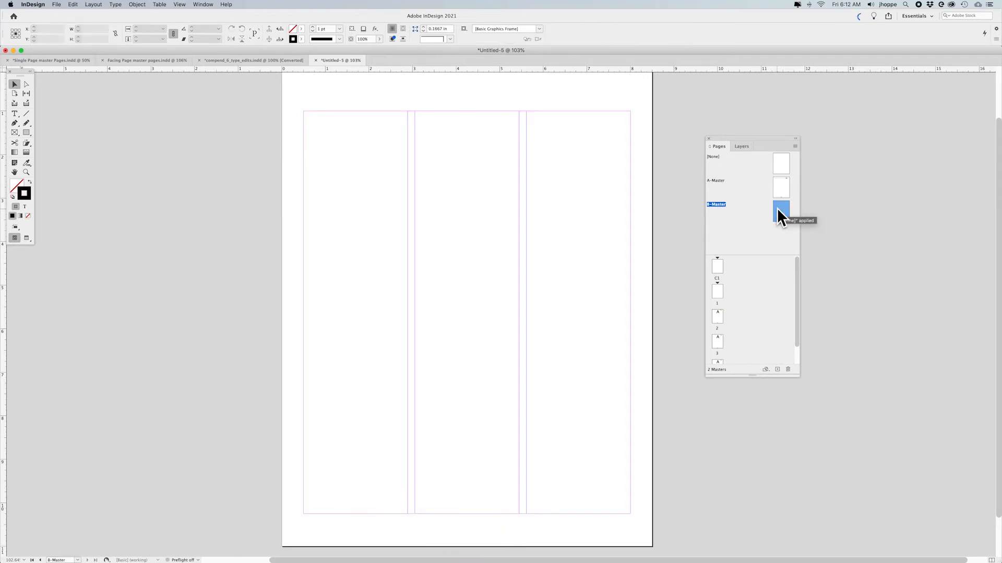
{"action": "left_click", "coordinate": [73, 4]}
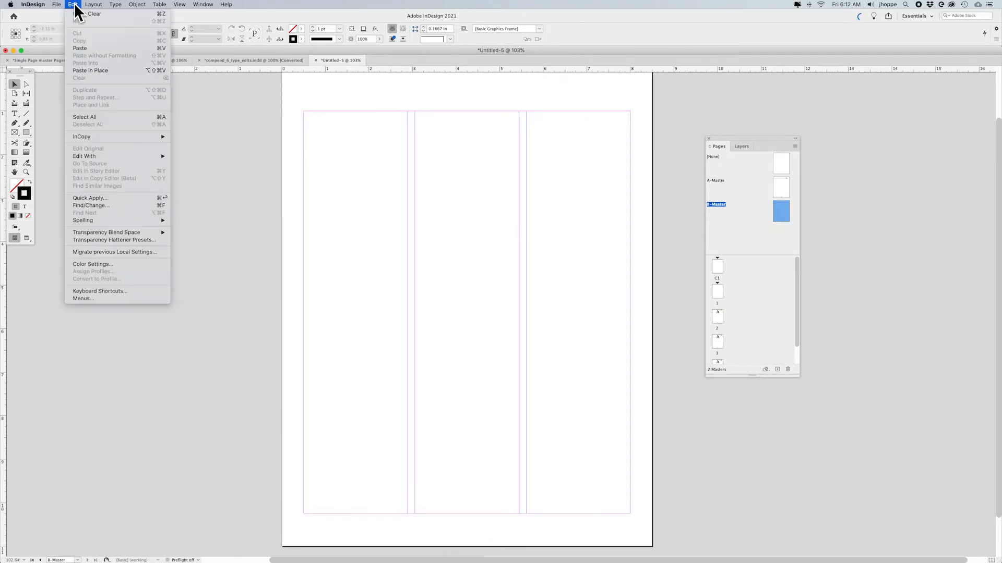
{"action": "left_click", "coordinate": [90, 70]}
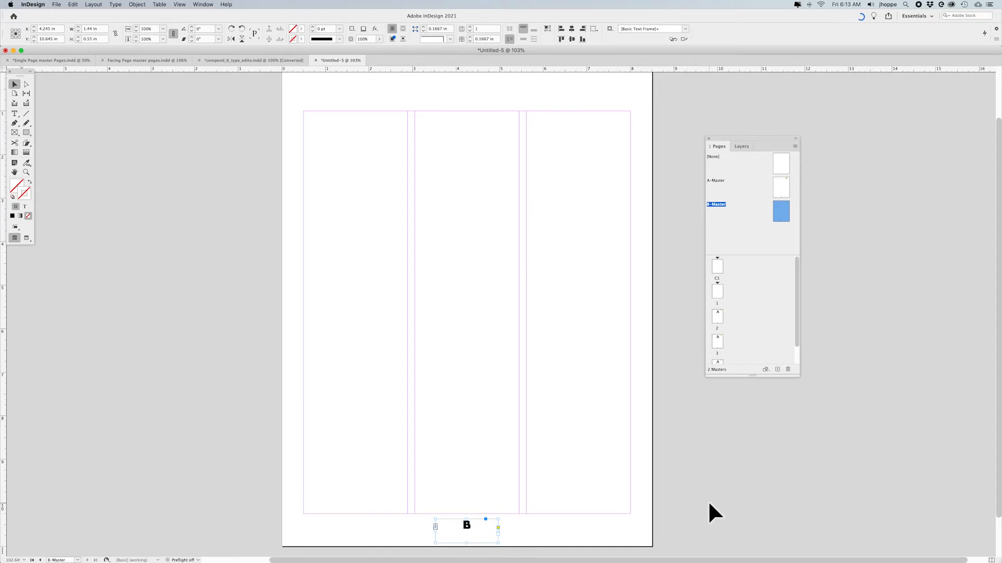
{"action": "left_click", "coordinate": [668, 336]}
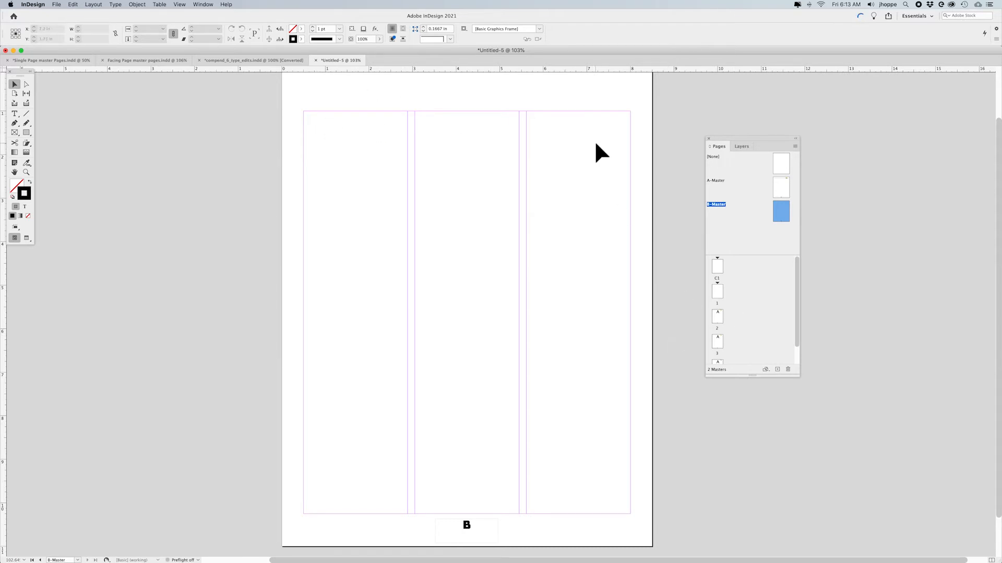
Step: Compare page 1, which has no master, with page 2, which uses A-Master, from header to footer
{"action": "double_click", "coordinate": [717, 291]}
{"action": "scroll", "coordinate": [584, 316], "scroll_direction": "down", "scroll_amount": 3}
{"action": "scroll", "coordinate": [586, 320], "scroll_direction": "down", "scroll_amount": 1}
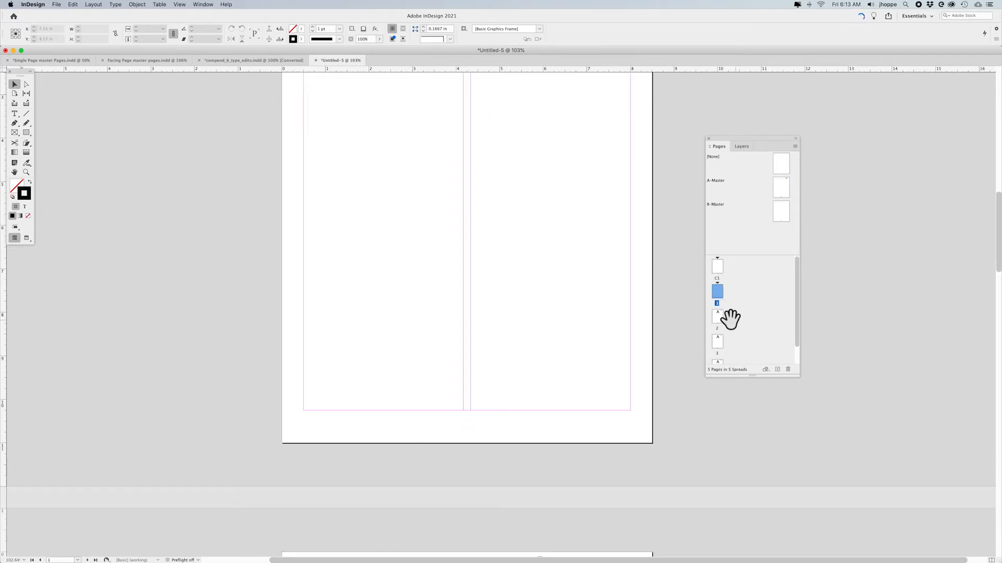
{"action": "double_click", "coordinate": [718, 316]}
{"action": "scroll", "coordinate": [513, 323], "scroll_direction": "up", "scroll_amount": 4}
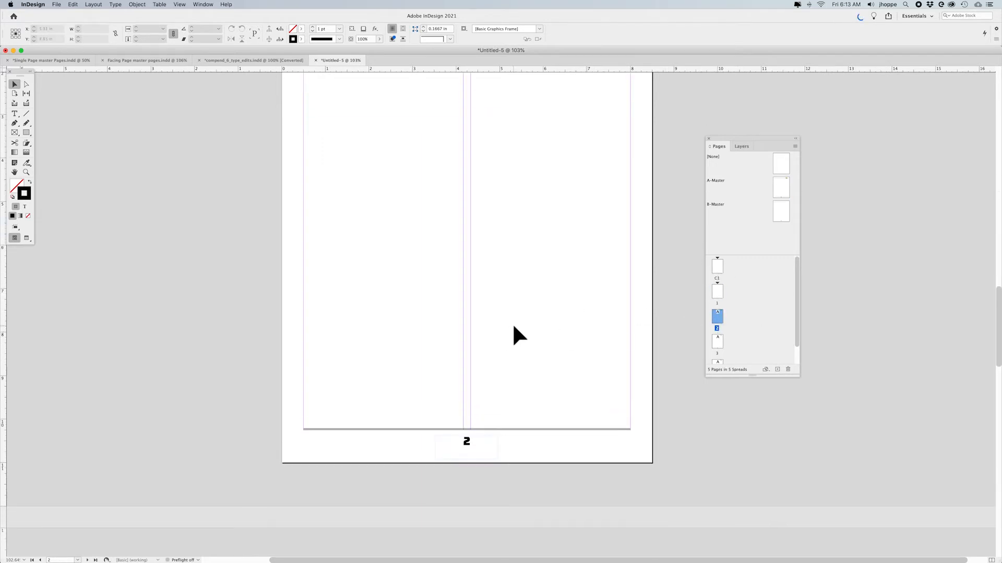
{"action": "scroll", "coordinate": [512, 324], "scroll_direction": "up", "scroll_amount": 3}
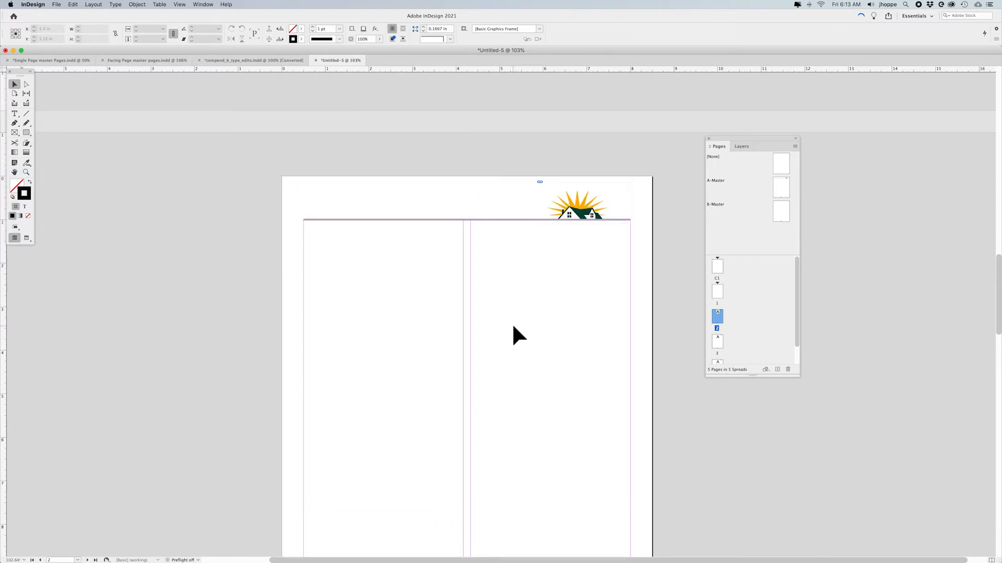
Step: Apply B-Master to page 1, check its columns and page number, and compare it with page 2
{"action": "double_click", "coordinate": [718, 291]}
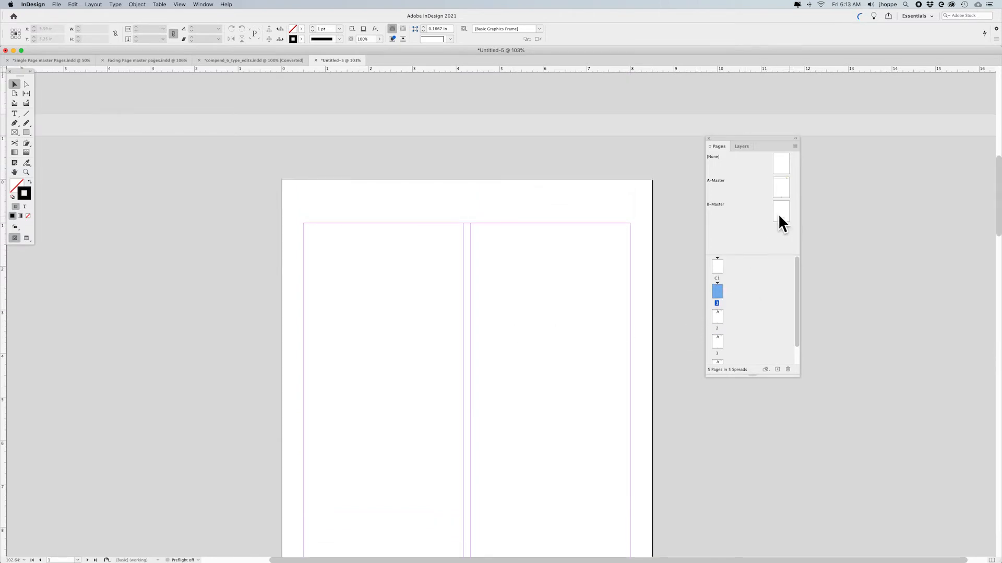
{"action": "scroll", "coordinate": [609, 288], "scroll_direction": "down", "scroll_amount": 2}
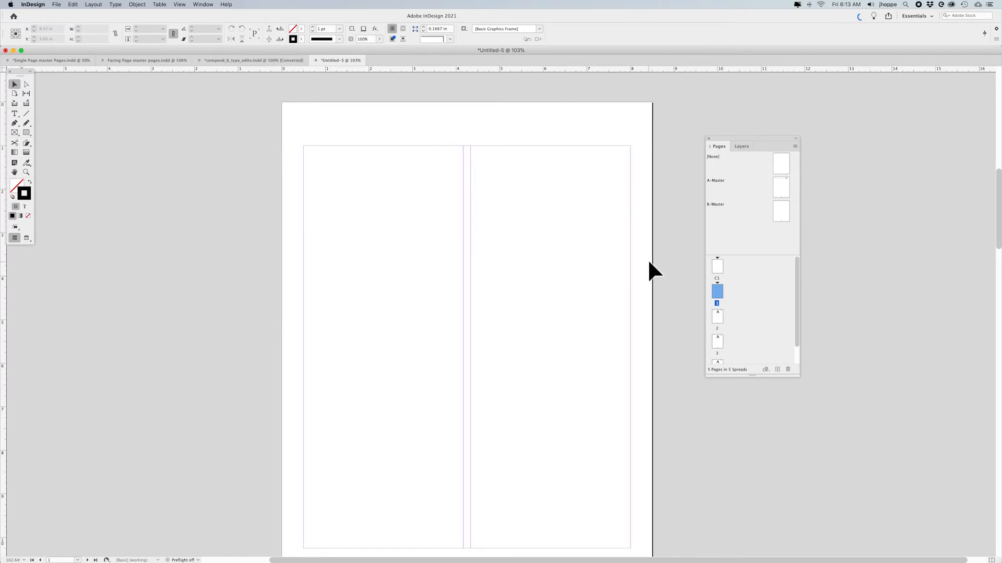
{"action": "left_click_drag", "start_coordinate": [784, 208], "coordinate": [715, 292]}
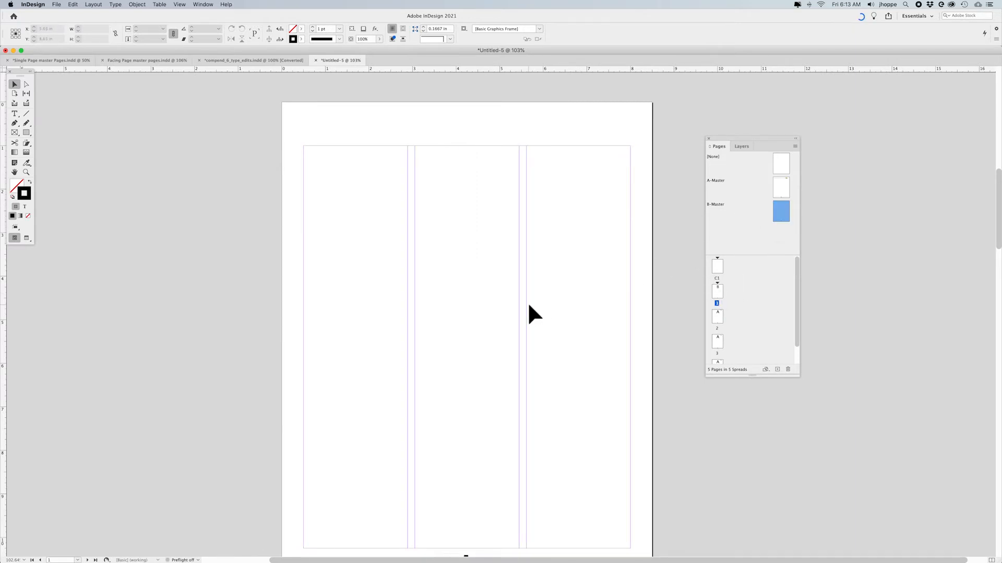
{"action": "scroll", "coordinate": [528, 307], "scroll_direction": "down", "scroll_amount": 2}
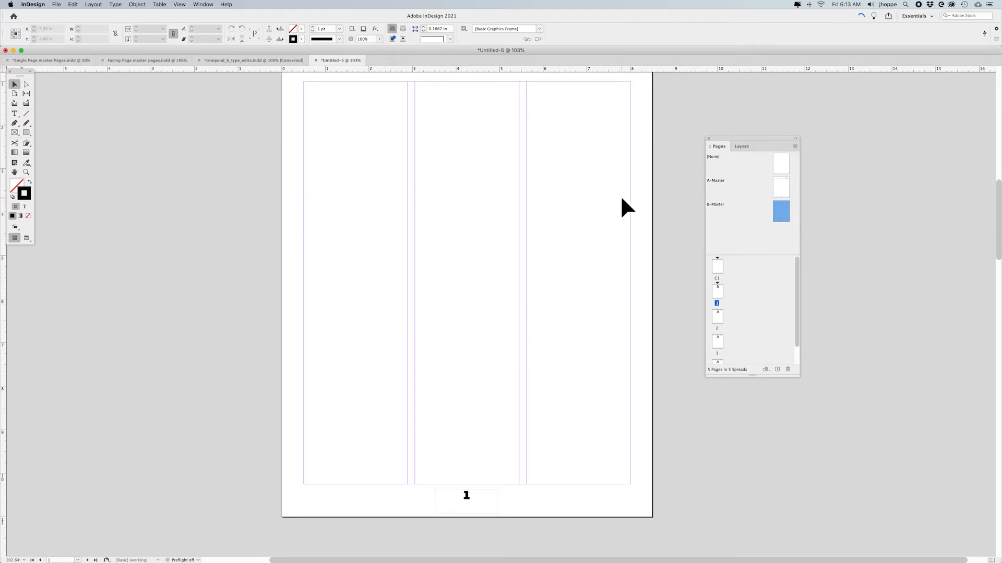
{"action": "double_click", "coordinate": [713, 319]}
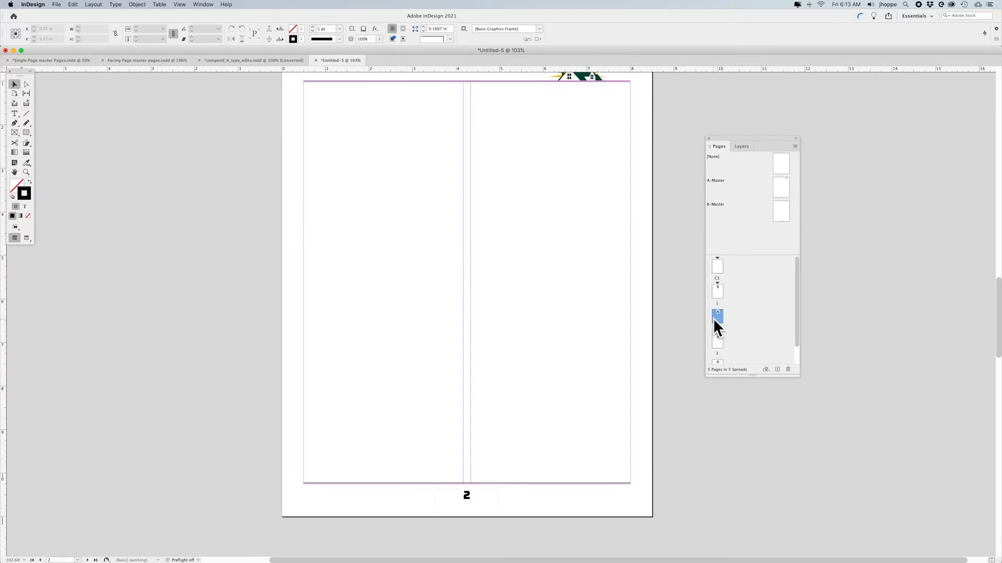
Step: Draw a text frame about 7.5 by 8.21 in between page 2's header and footer rules and give it two columns
{"action": "scroll", "coordinate": [624, 312], "scroll_direction": "up", "scroll_amount": 2}
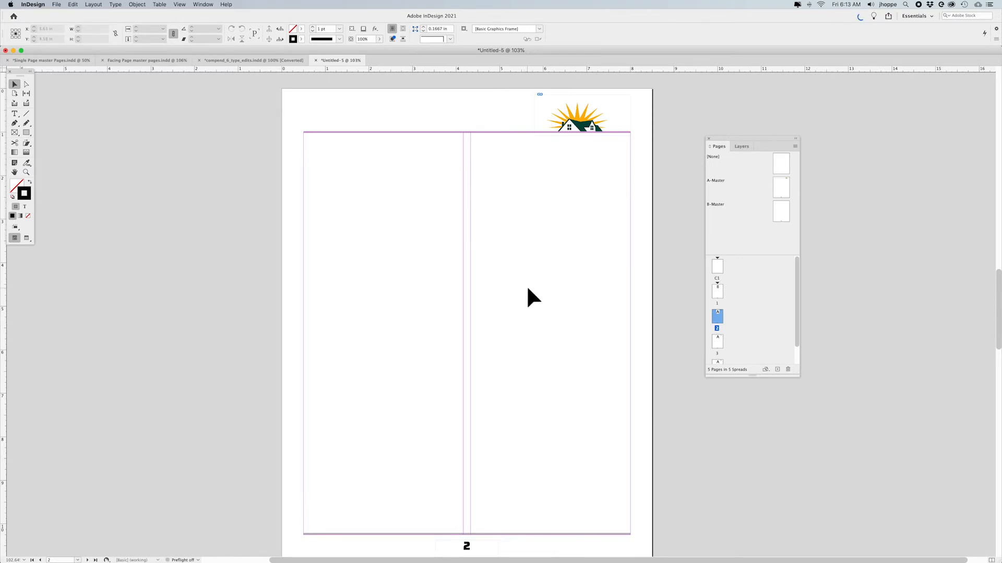
{"action": "left_click", "coordinate": [15, 113]}
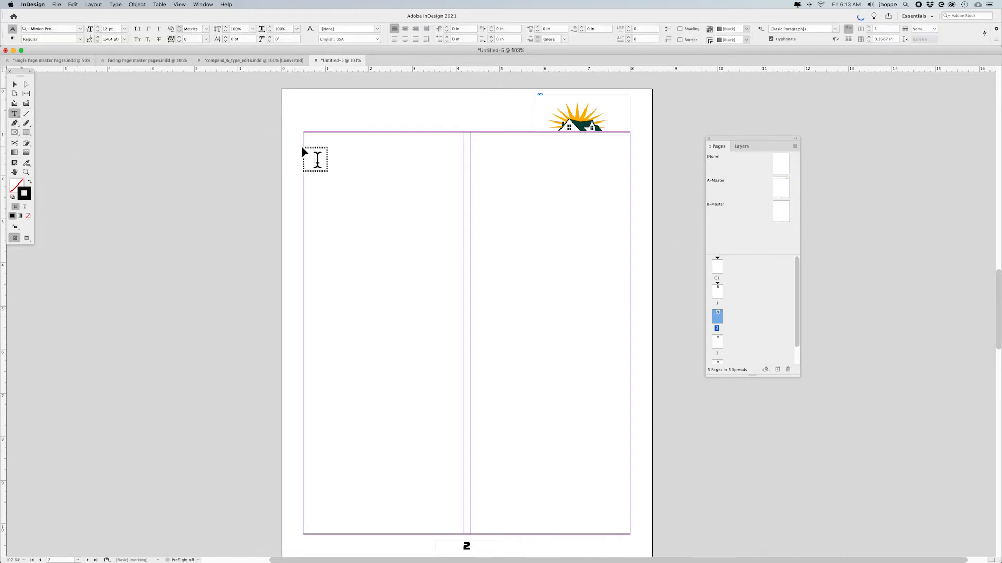
{"action": "left_click_drag", "start_coordinate": [307, 148], "coordinate": [631, 502]}
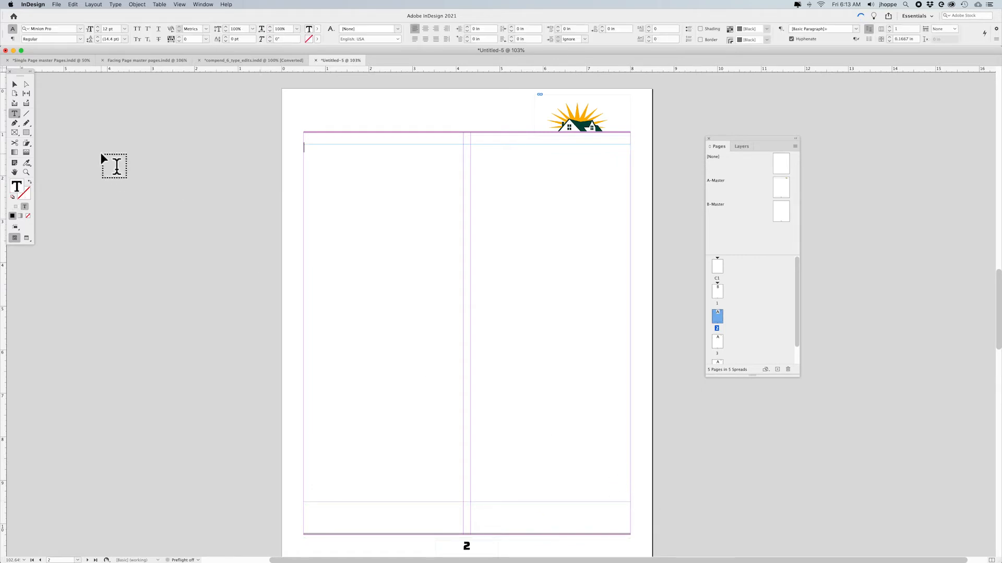
{"action": "left_click", "coordinate": [14, 86]}
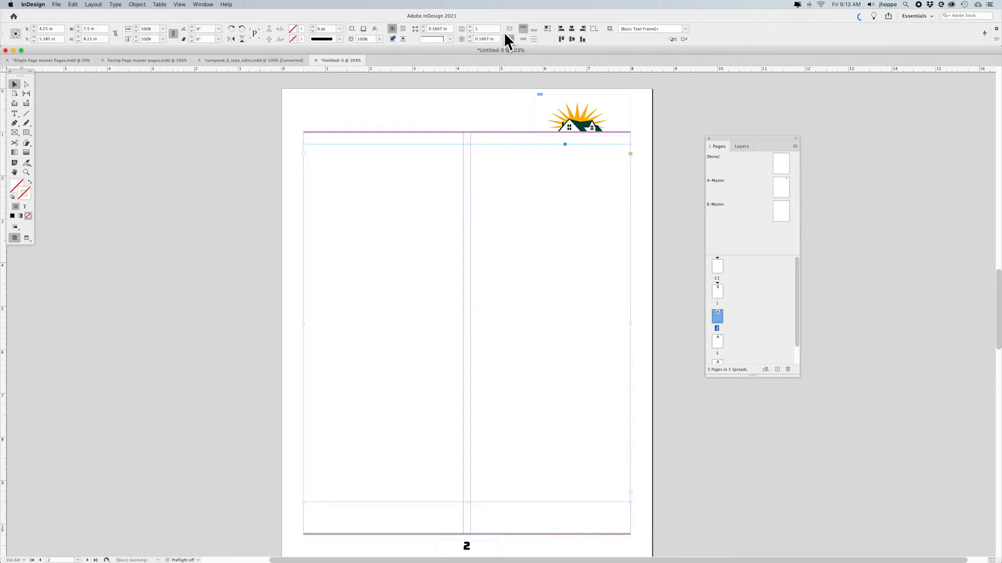
Step: Fill page 2's new two-column frame with placeholder text, and remove the frame from the page
{"action": "double_click", "coordinate": [381, 257]}
{"action": "right_click", "coordinate": [370, 224]}
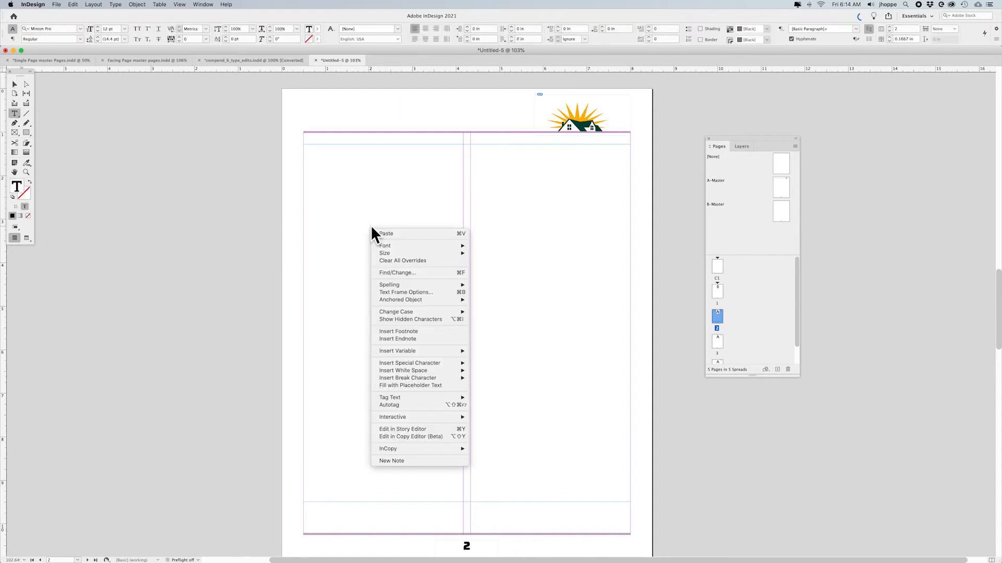
{"action": "left_click", "coordinate": [415, 385]}
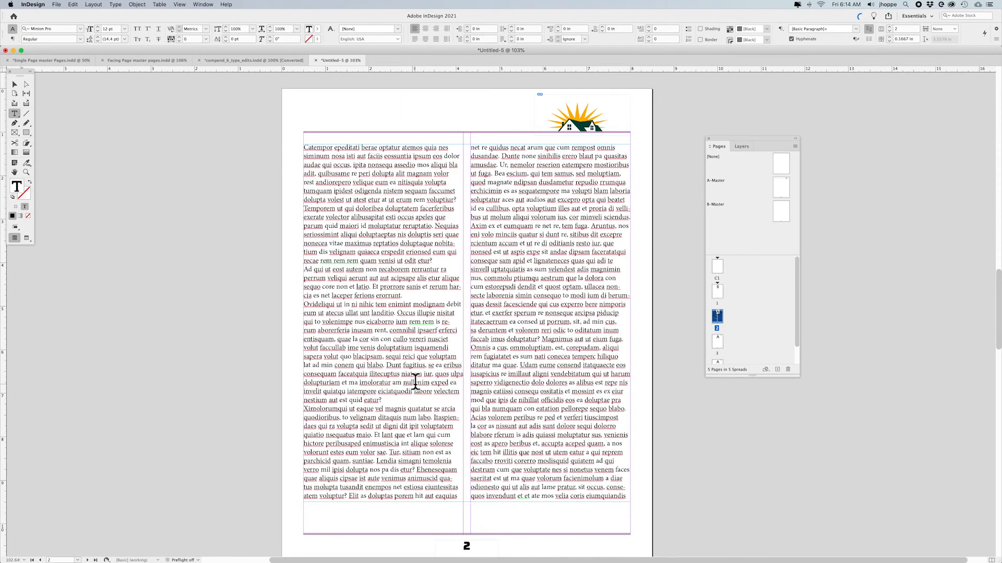
{"action": "left_click", "coordinate": [14, 84]}
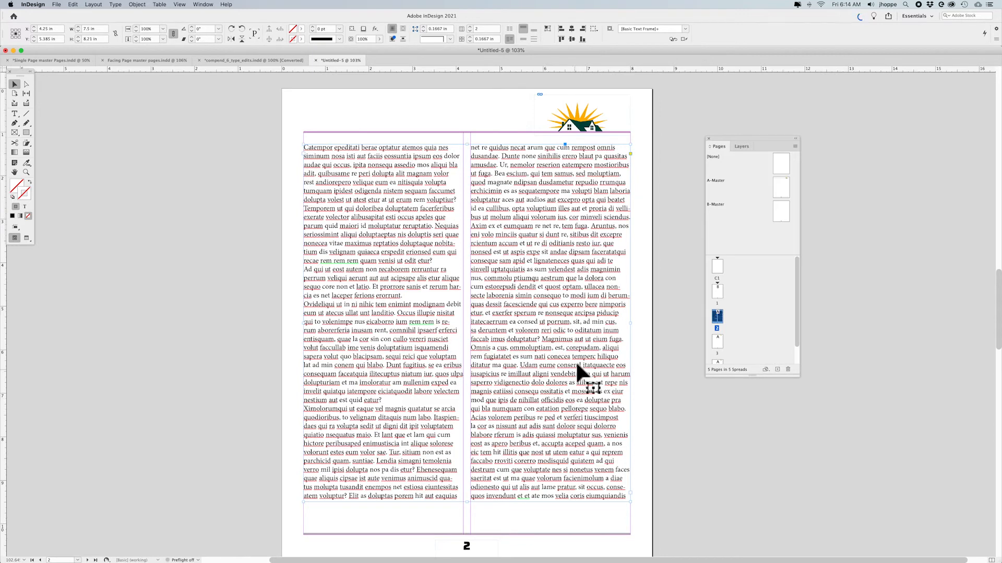
{"action": "left_click_drag", "start_coordinate": [717, 345], "coordinate": [485, 318]}
{"action": "left_click_drag", "start_coordinate": [506, 374], "coordinate": [507, 374]}
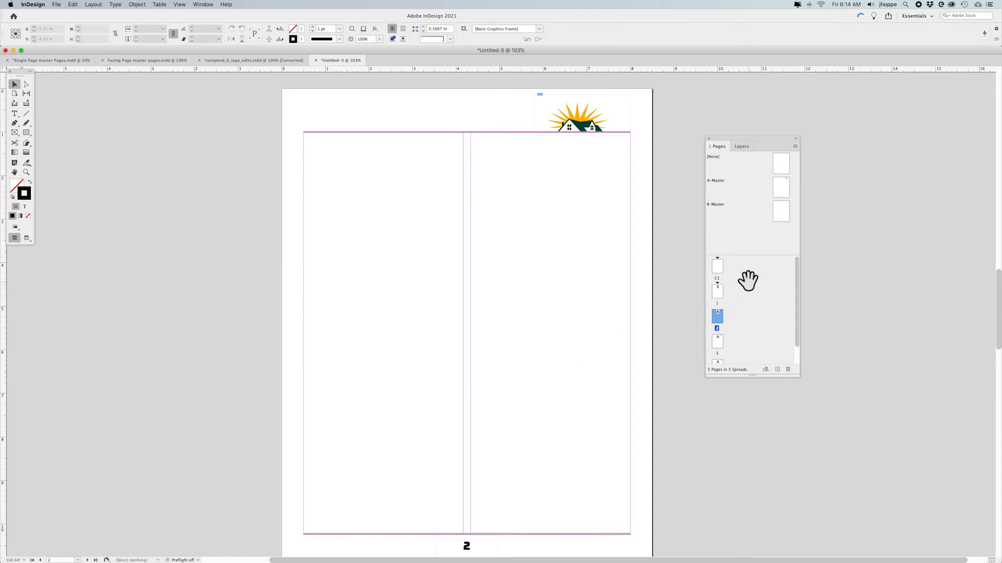
Step: On A-Master, draw a text frame about 7.5 by 8.44 in between the rules and give it two columns
{"action": "double_click", "coordinate": [781, 188]}
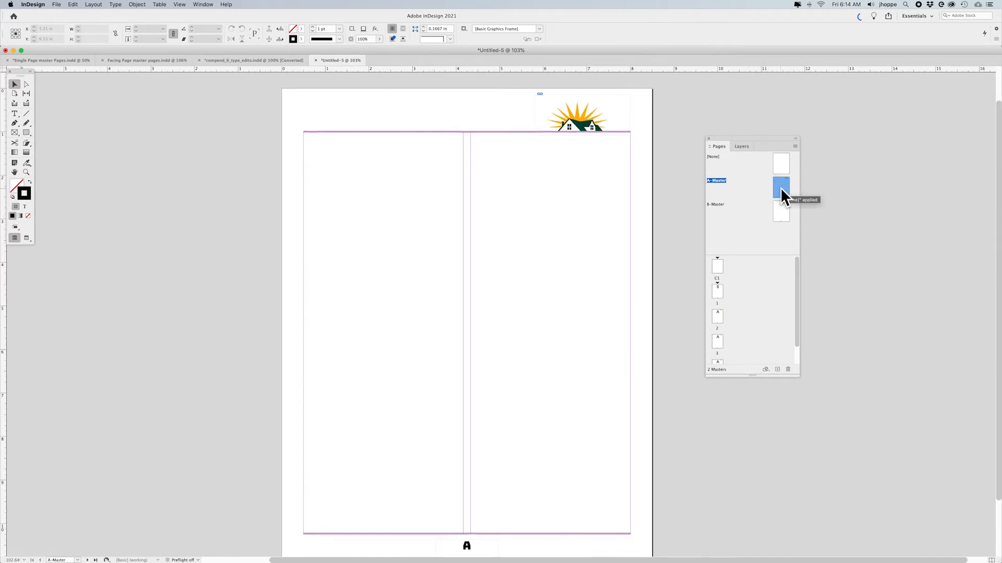
{"action": "left_click", "coordinate": [15, 112]}
{"action": "left_click_drag", "start_coordinate": [304, 149], "coordinate": [630, 516]}
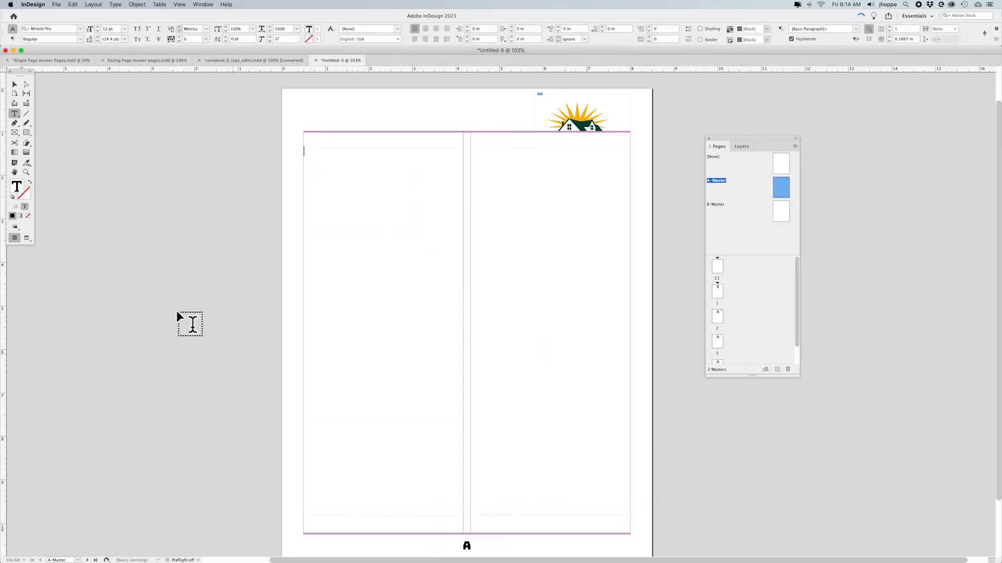
{"action": "key", "text": "Escape"}
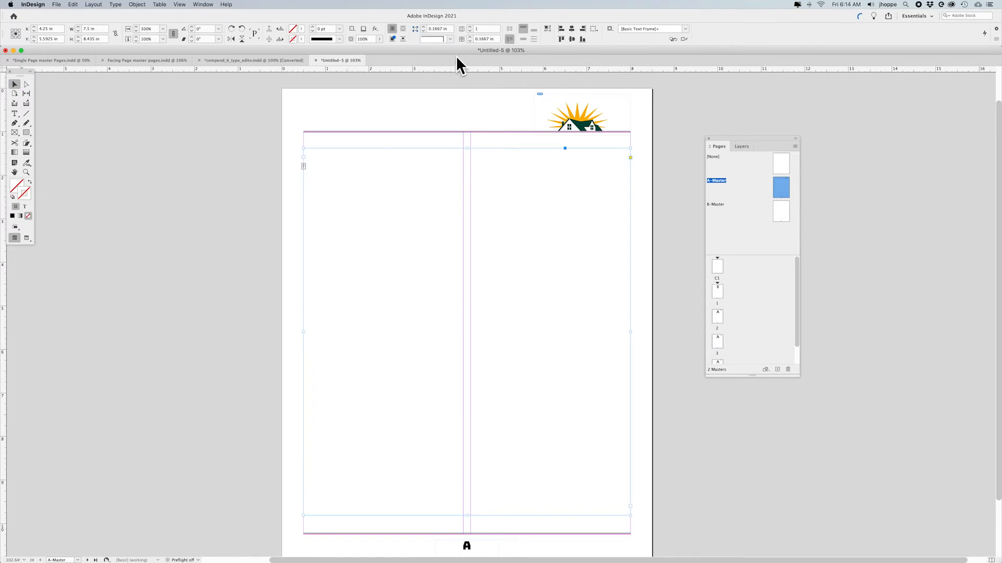
Step: Undo a trial move of A-Master's text frame, and shorten it at both ends to about 8.24 in high
{"action": "left_click_drag", "start_coordinate": [413, 225], "coordinate": [394, 224]}
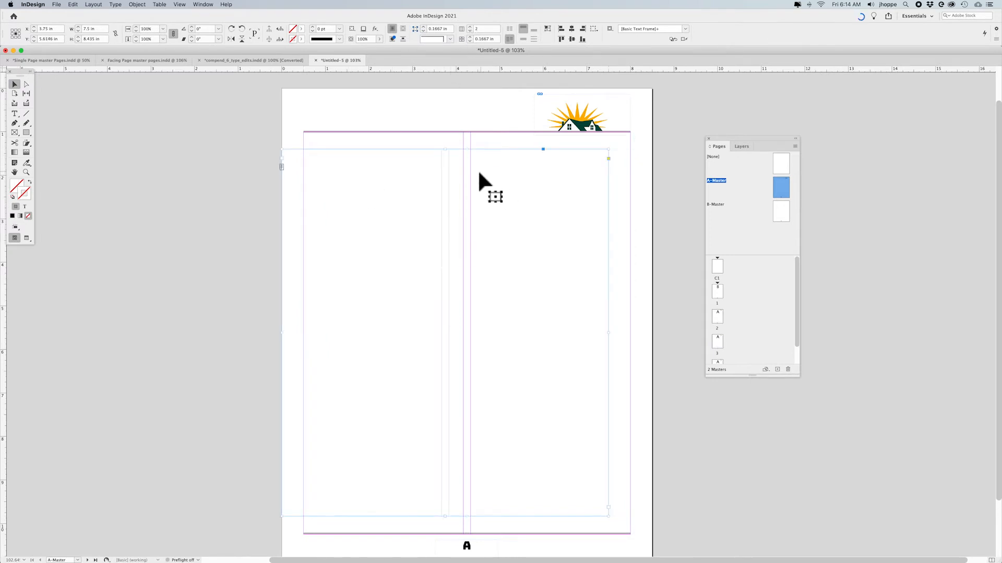
{"action": "key", "text": "super+z"}
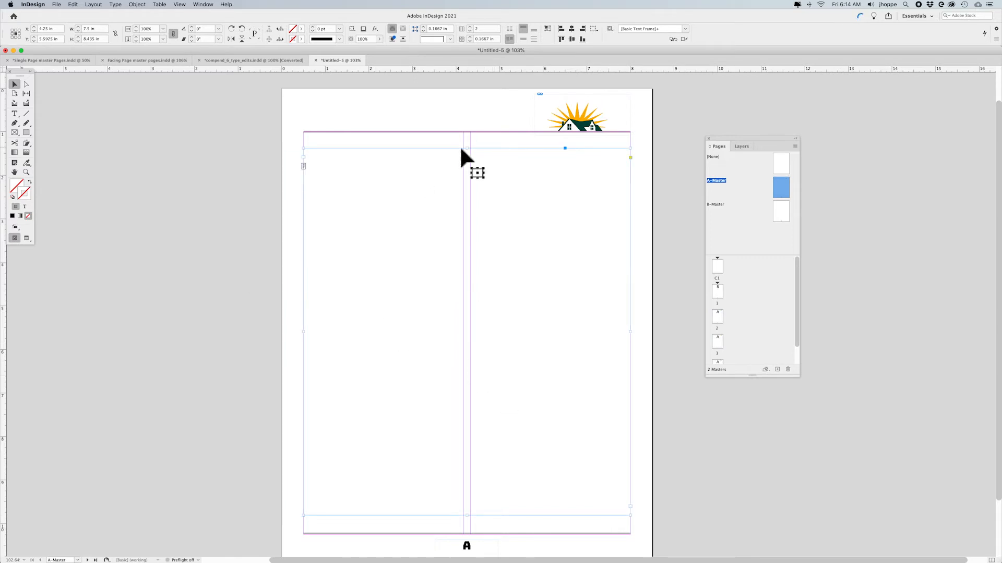
{"action": "left_click_drag", "start_coordinate": [467, 149], "coordinate": [468, 155]}
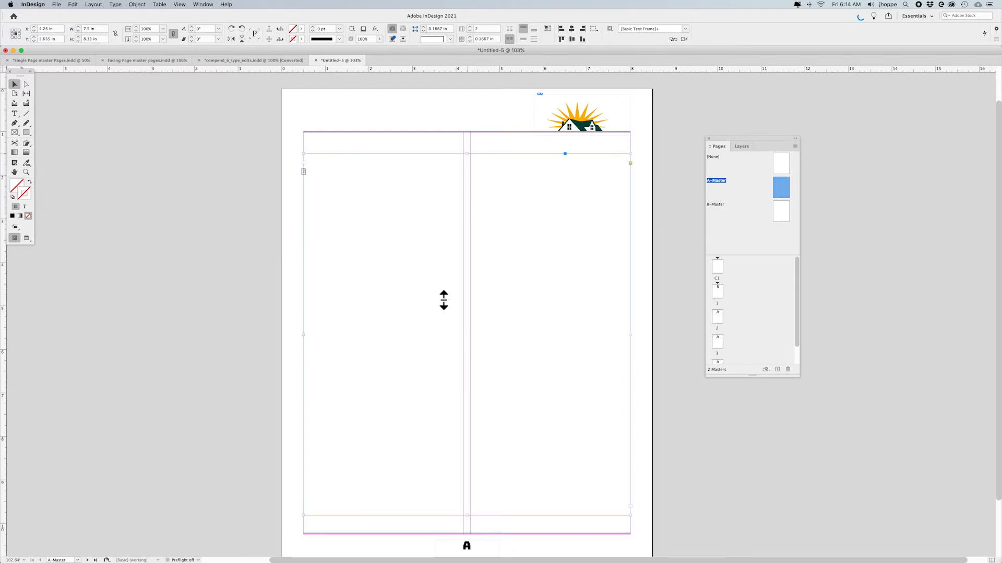
{"action": "left_click_drag", "start_coordinate": [467, 515], "coordinate": [466, 513]}
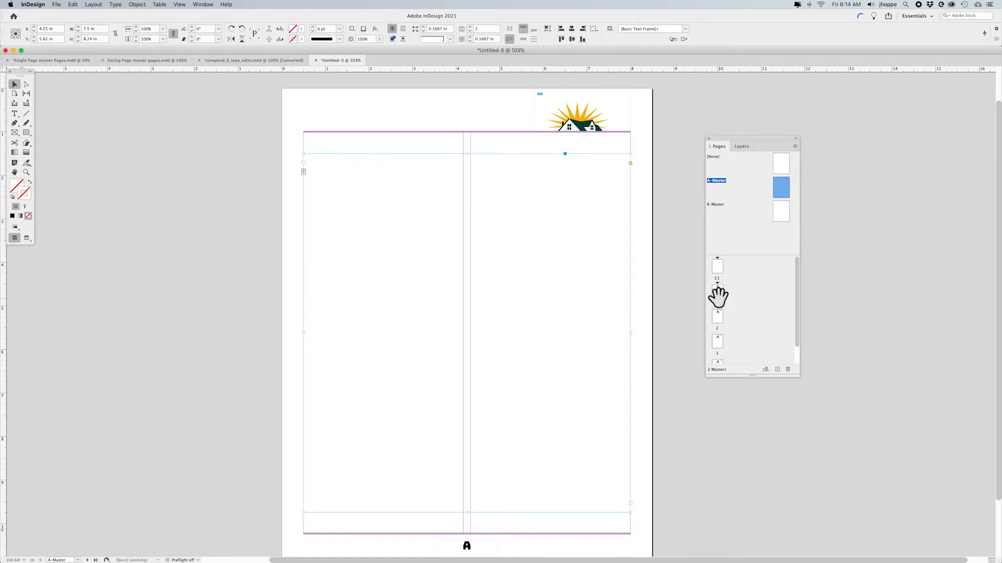
Step: Try to select the A-Master text frame on page 2, override it, and place the text cursor inside
{"action": "double_click", "coordinate": [718, 317]}
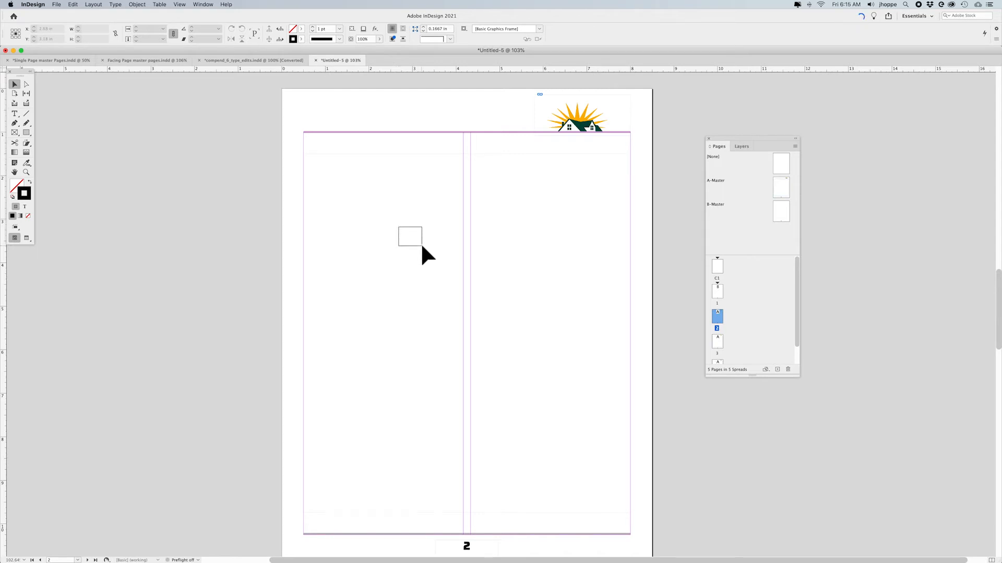
{"action": "left_click_drag", "start_coordinate": [454, 287], "coordinate": [511, 331]}
{"action": "left_click_drag", "start_coordinate": [426, 276], "coordinate": [497, 312]}
{"action": "left_click", "coordinate": [15, 114]}
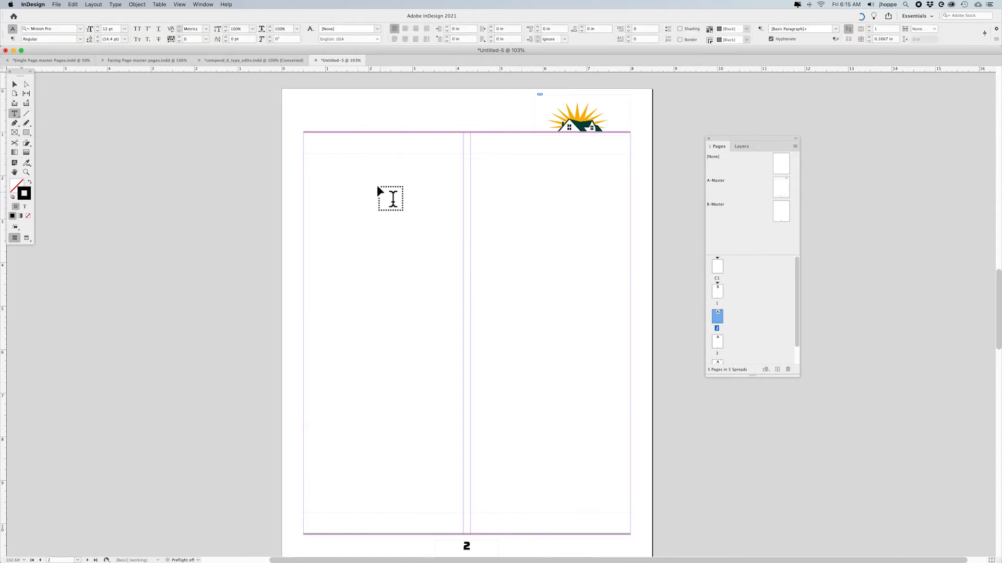
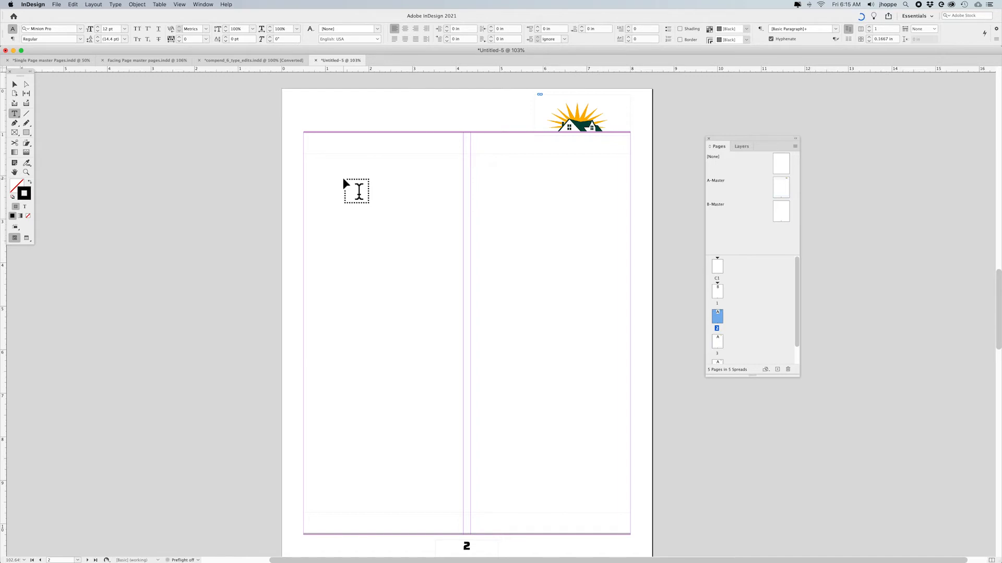
{"action": "left_click", "coordinate": [14, 84]}
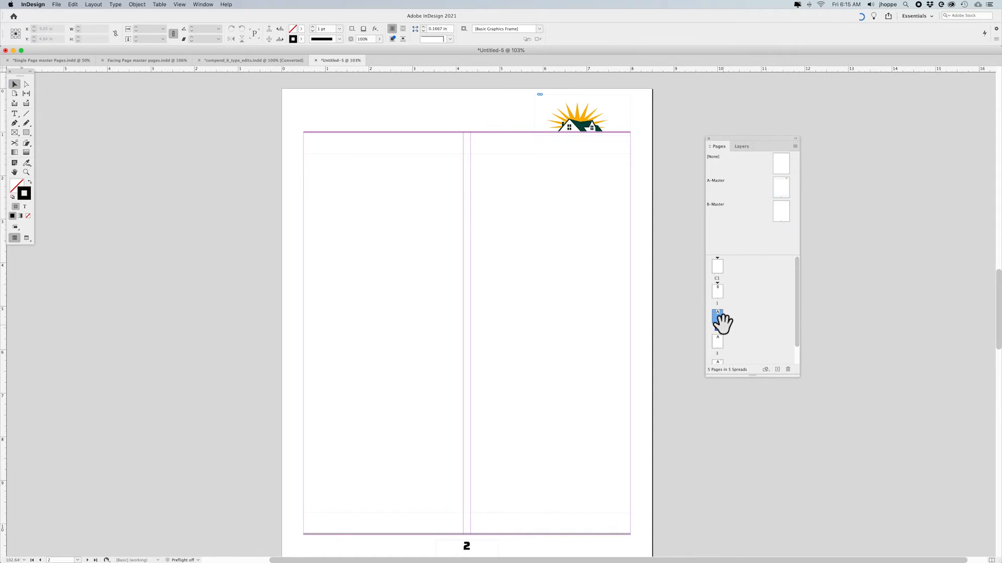
{"action": "left_click", "coordinate": [397, 239]}
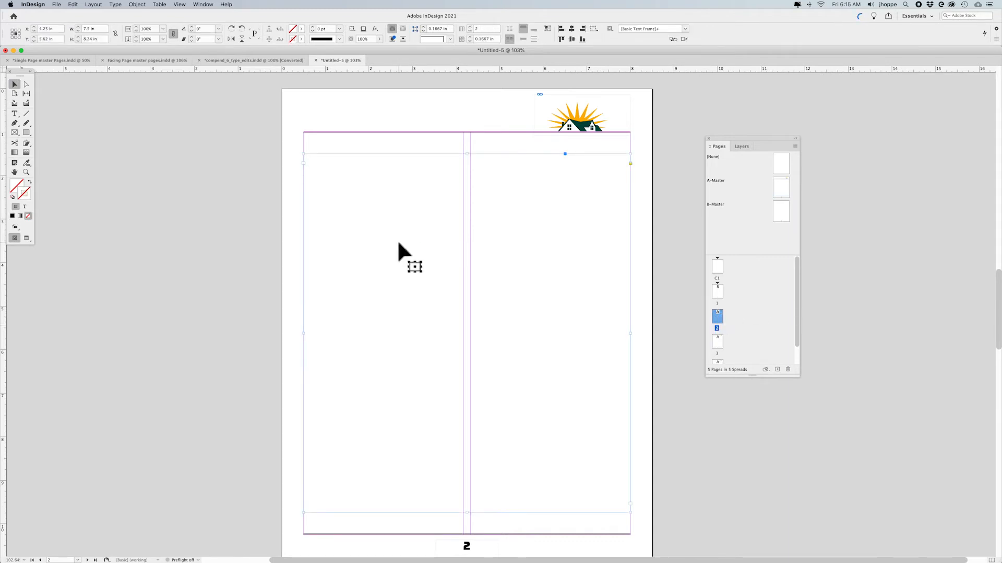
{"action": "double_click", "coordinate": [398, 244]}
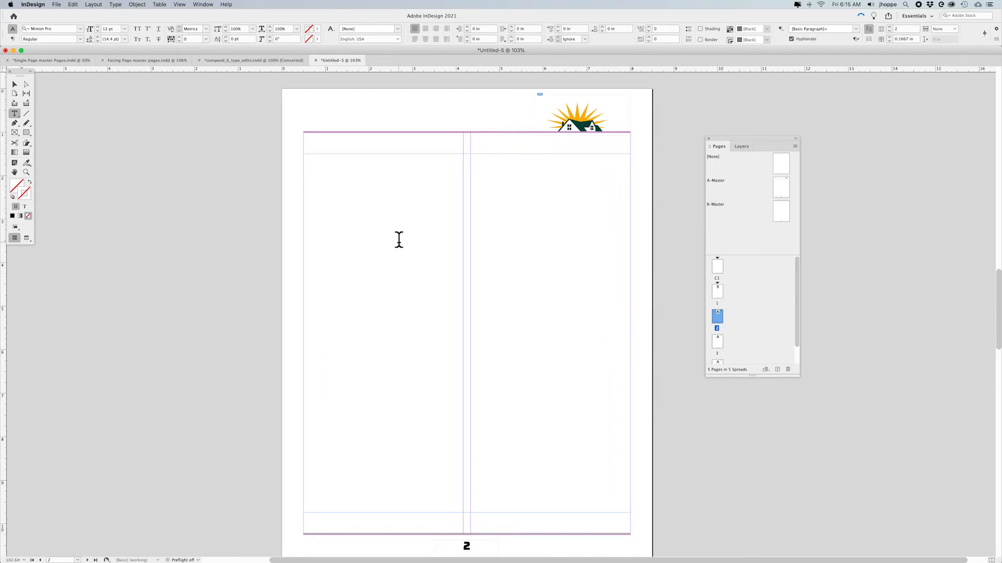
Step: Fill page 2's overridden text frame with placeholder text, and undo the fill
{"action": "right_click", "coordinate": [365, 185]}
{"action": "left_click", "coordinate": [390, 345]}
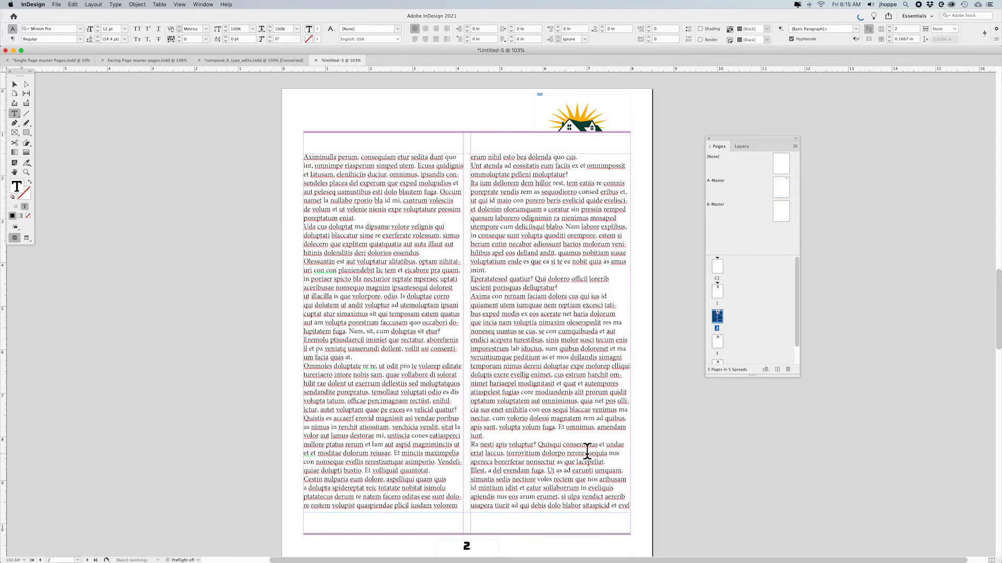
{"action": "key", "text": "super"}
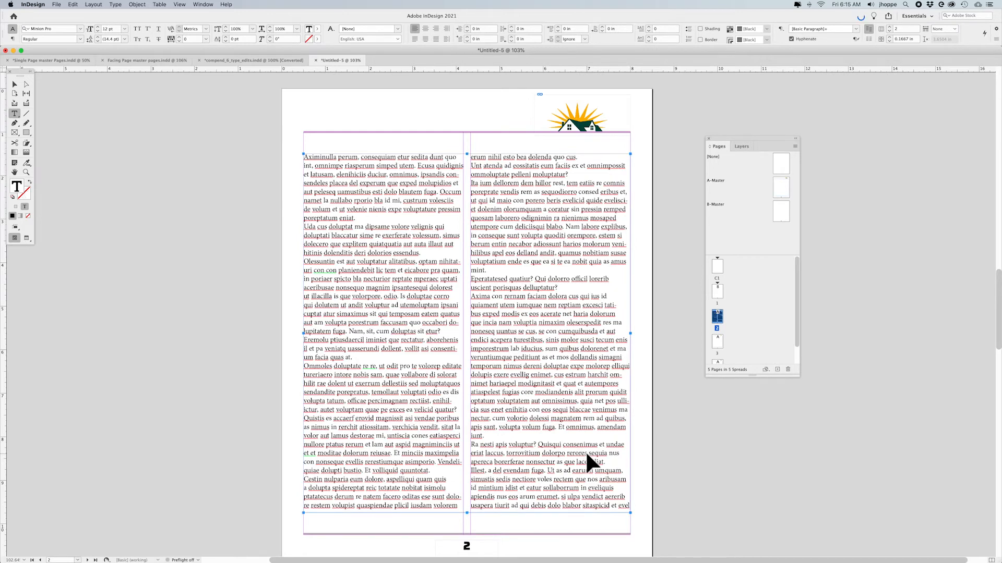
{"action": "key", "text": "super+z"}
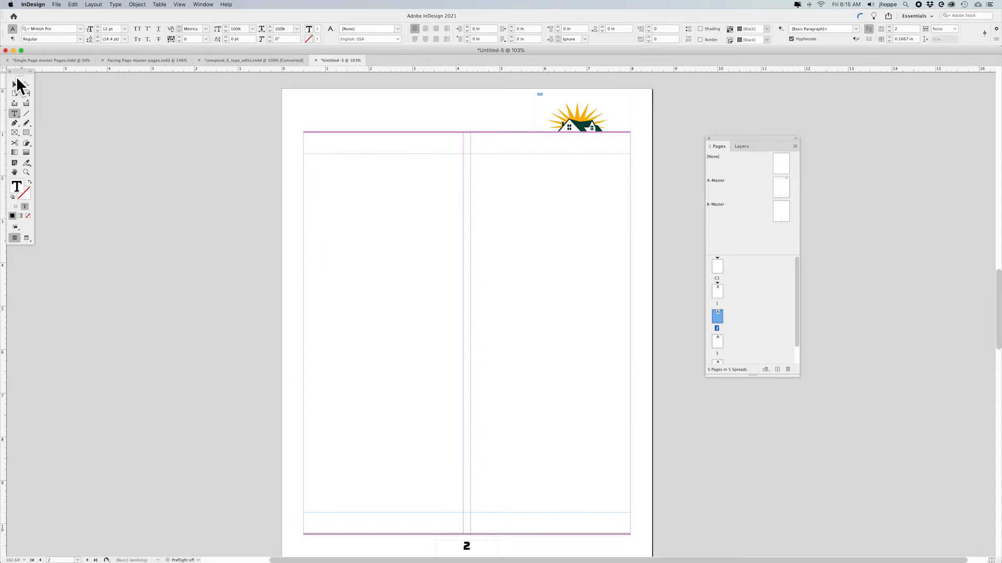
Step: Open A-Master and fill its two-column text frame with placeholder text
{"action": "left_click", "coordinate": [15, 83]}
{"action": "double_click", "coordinate": [785, 188]}
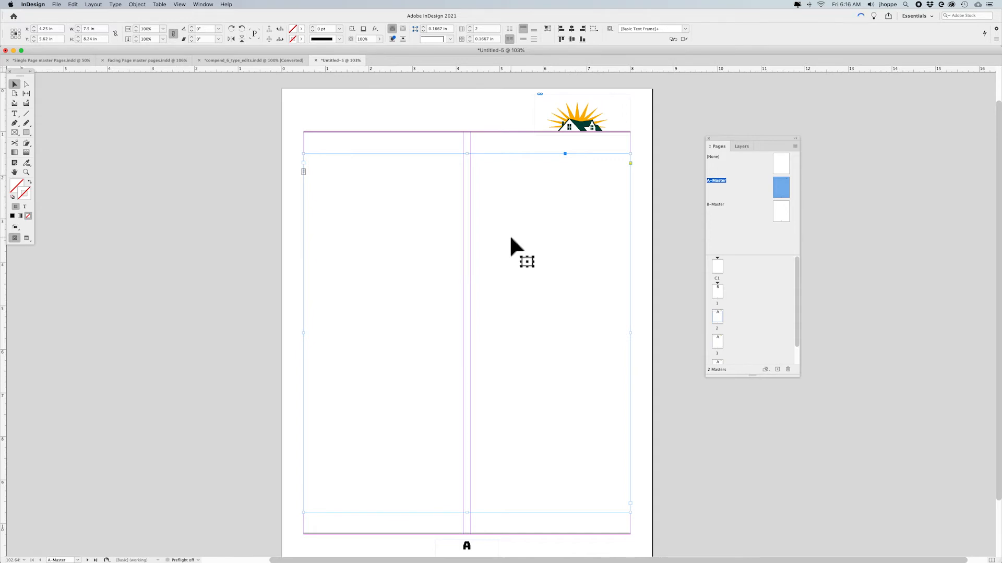
{"action": "double_click", "coordinate": [396, 223]}
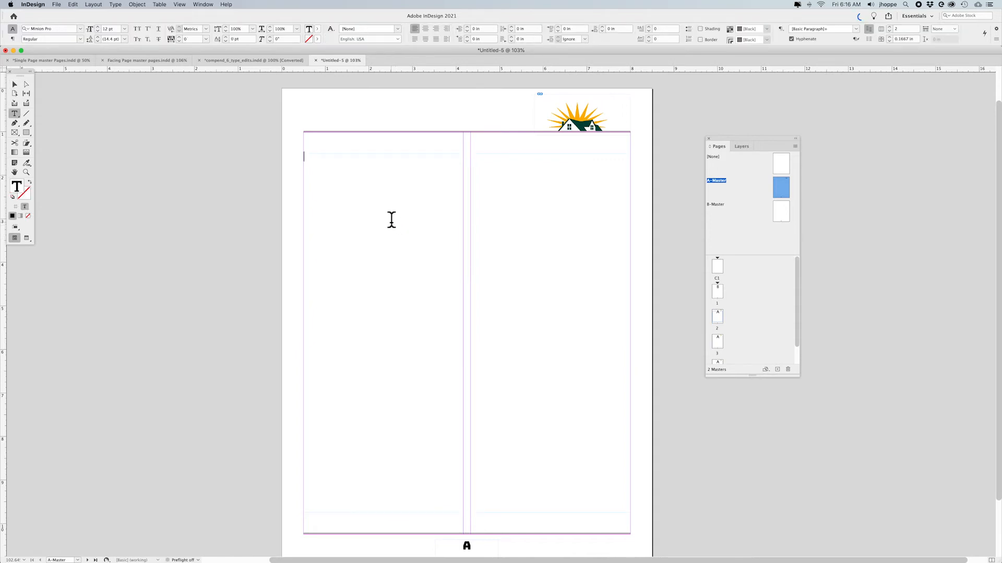
{"action": "right_click", "coordinate": [391, 221]}
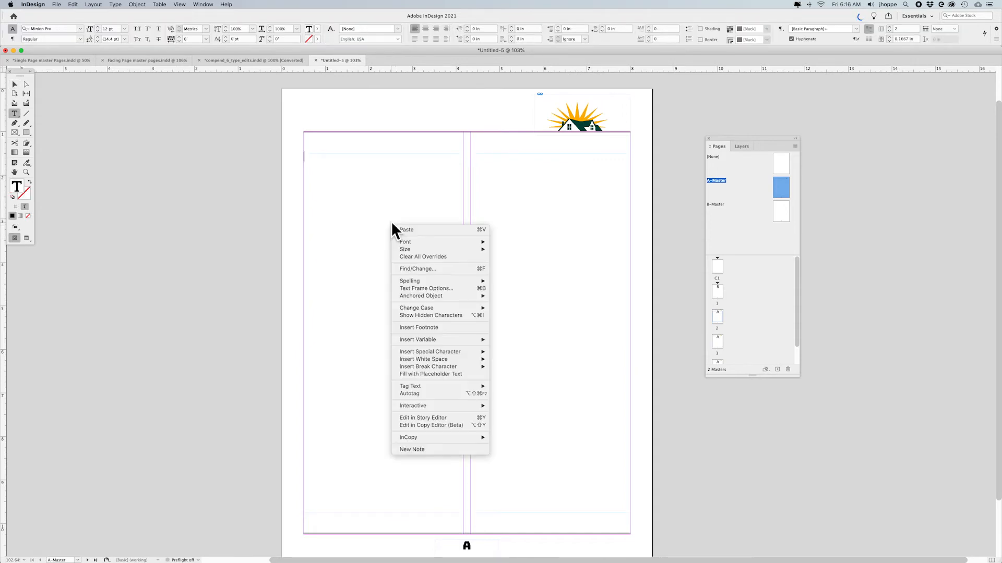
{"action": "left_click", "coordinate": [446, 373]}
Step: Delete the placeholder text in A-Master's second column from the fourth line to the end, and finish text editing
{"action": "left_click_drag", "start_coordinate": [607, 500], "coordinate": [477, 184]}
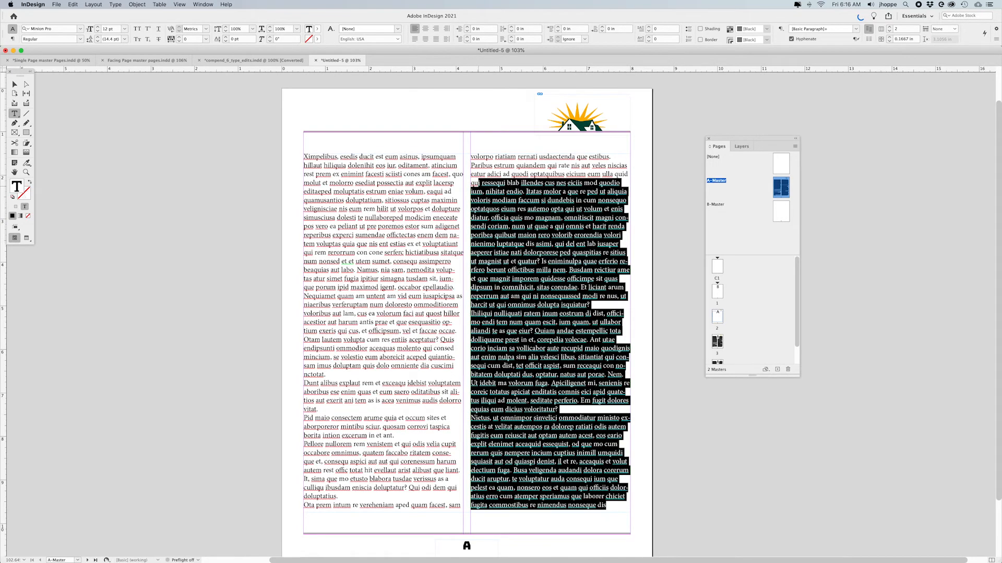
{"action": "key", "text": "BackSpace"}
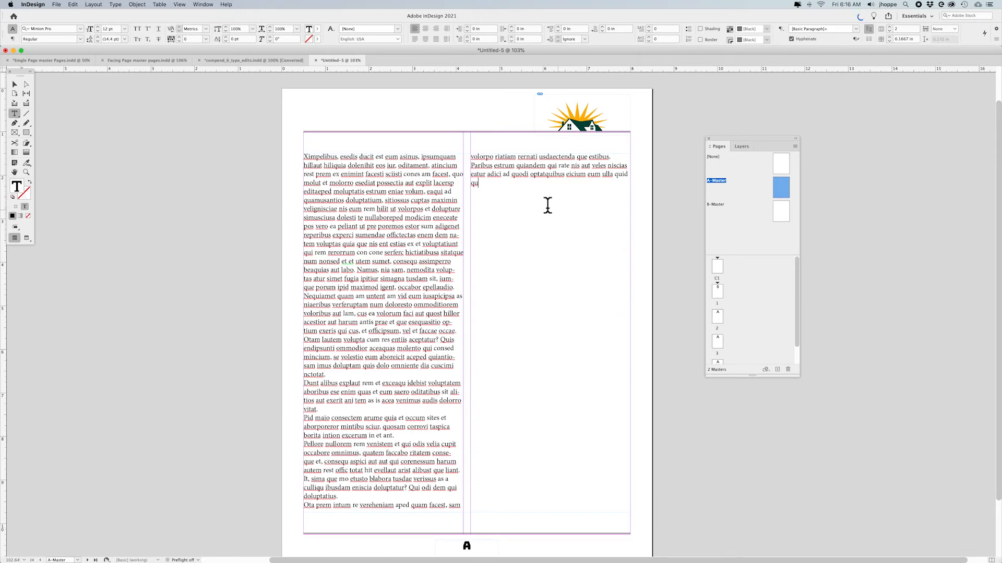
{"action": "left_click", "coordinate": [14, 83]}
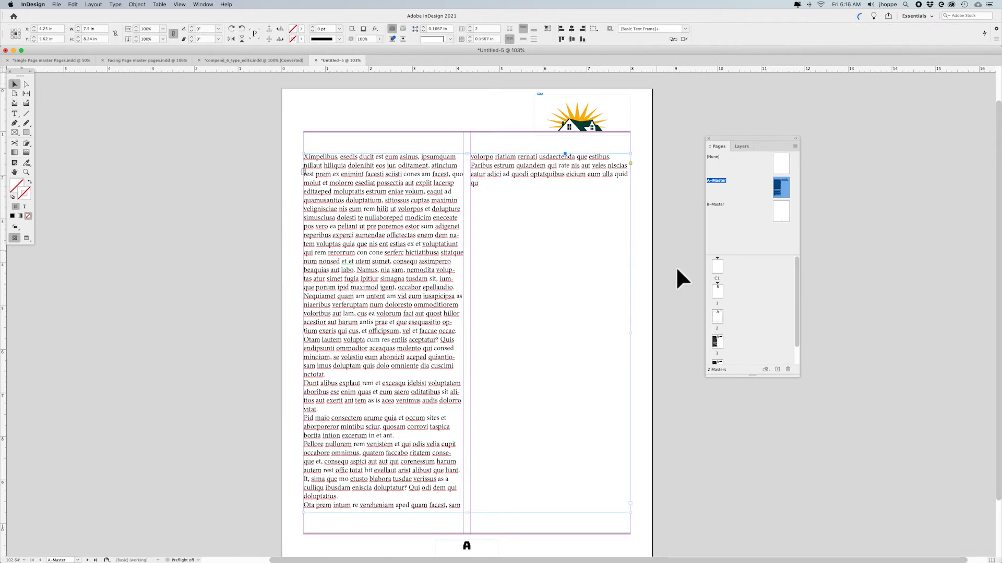
Step: Check how A-Master's placeholder text carries over to pages 3 and 4, and return to A-Master
{"action": "double_click", "coordinate": [713, 343]}
{"action": "scroll", "coordinate": [452, 292], "scroll_direction": "down", "scroll_amount": 5}
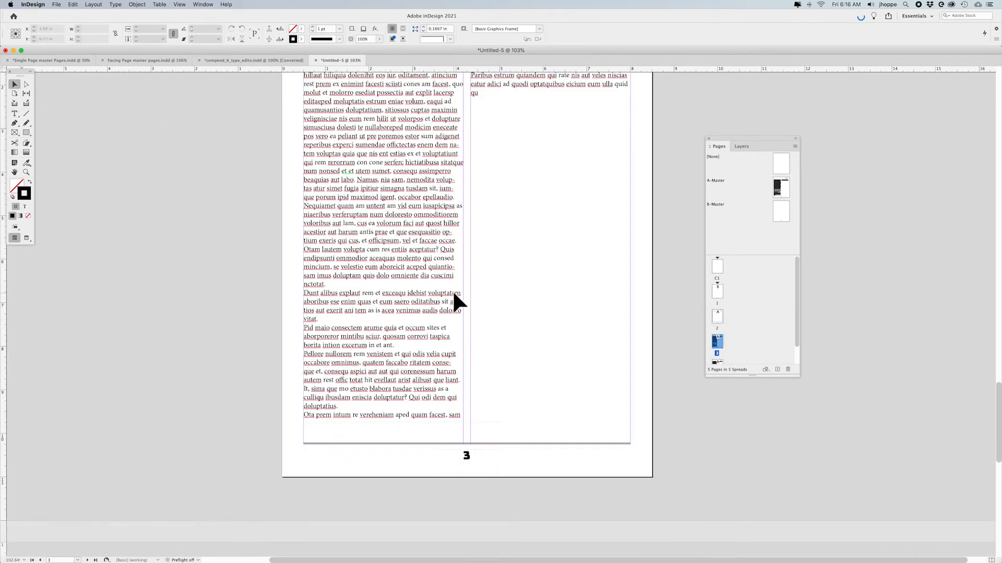
{"action": "scroll", "coordinate": [452, 290], "scroll_direction": "down", "scroll_amount": 10}
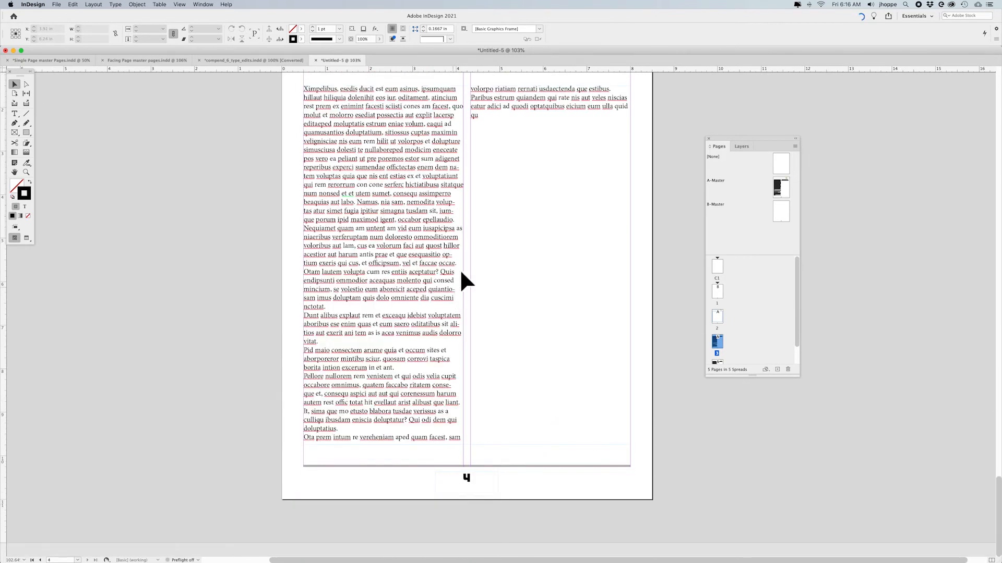
{"action": "scroll", "coordinate": [459, 269], "scroll_direction": "up", "scroll_amount": 1}
{"action": "scroll", "coordinate": [465, 258], "scroll_direction": "up", "scroll_amount": 3}
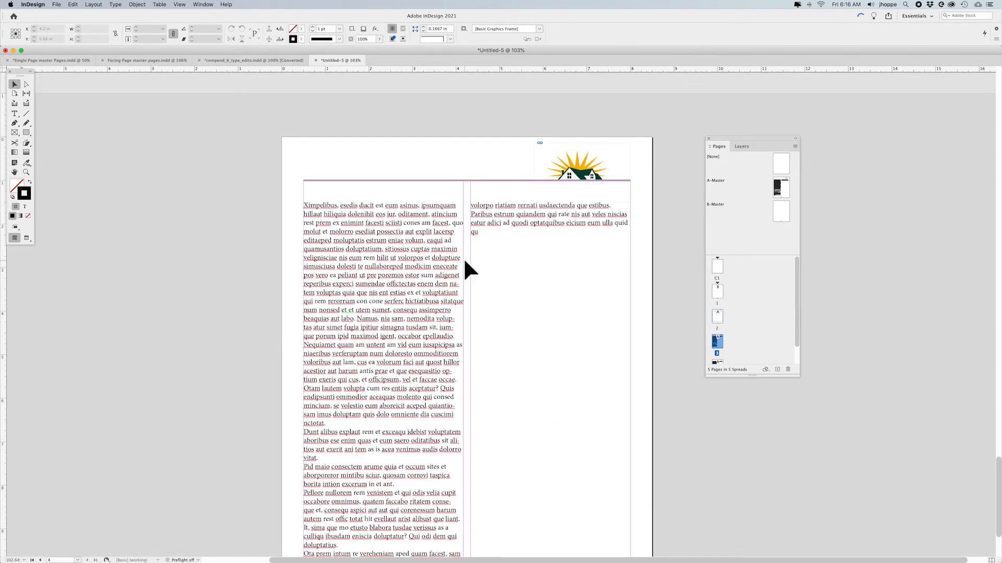
{"action": "double_click", "coordinate": [716, 196]}
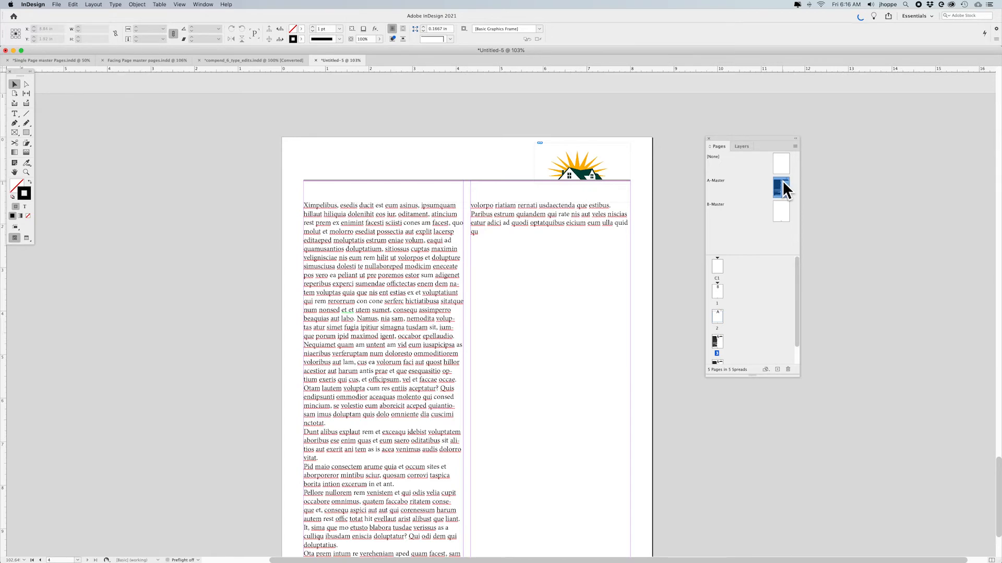
{"action": "scroll", "coordinate": [536, 234], "scroll_direction": "down", "scroll_amount": 2}
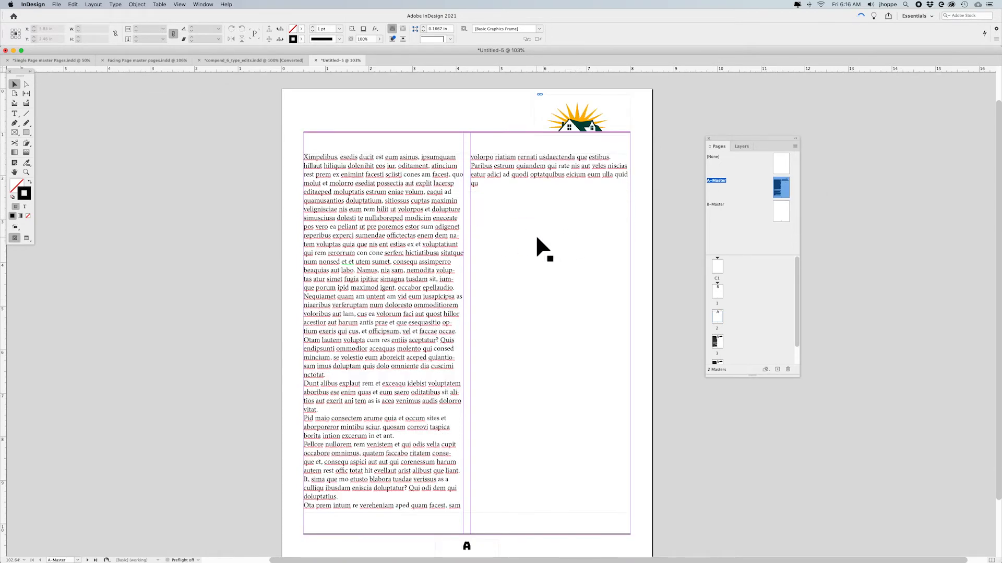
Step: Format all of A-Master's placeholder text in Marion at 10 pt with 12.5 pt leading
{"action": "triple_click", "coordinate": [356, 222]}
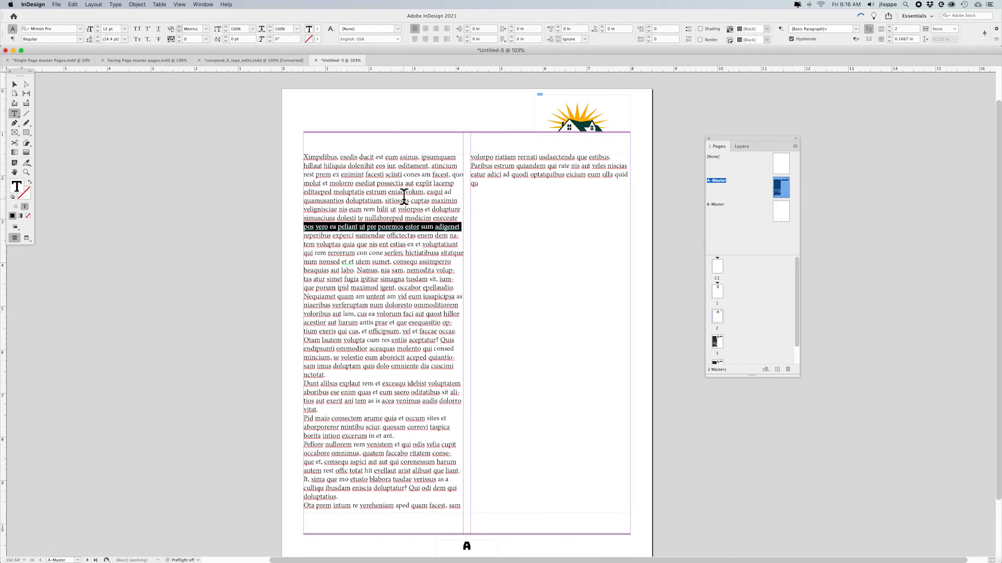
{"action": "key", "text": "super+a"}
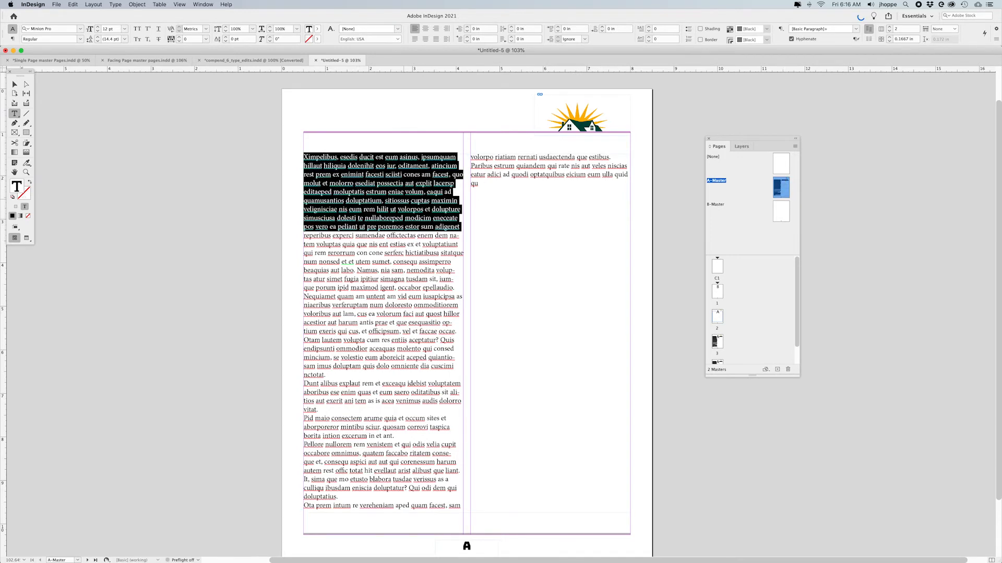
{"action": "left_click", "coordinate": [80, 29]}
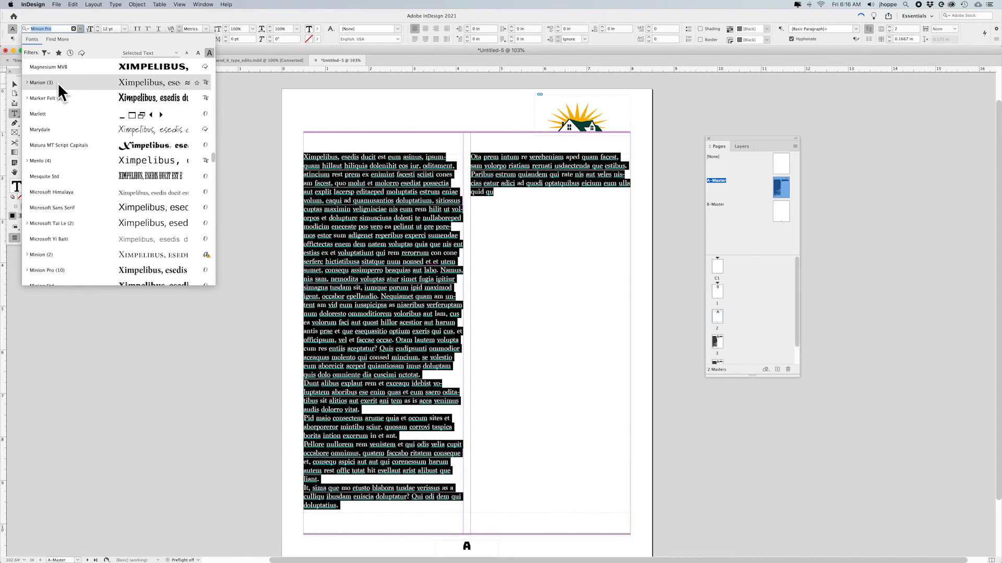
{"action": "left_click", "coordinate": [57, 82]}
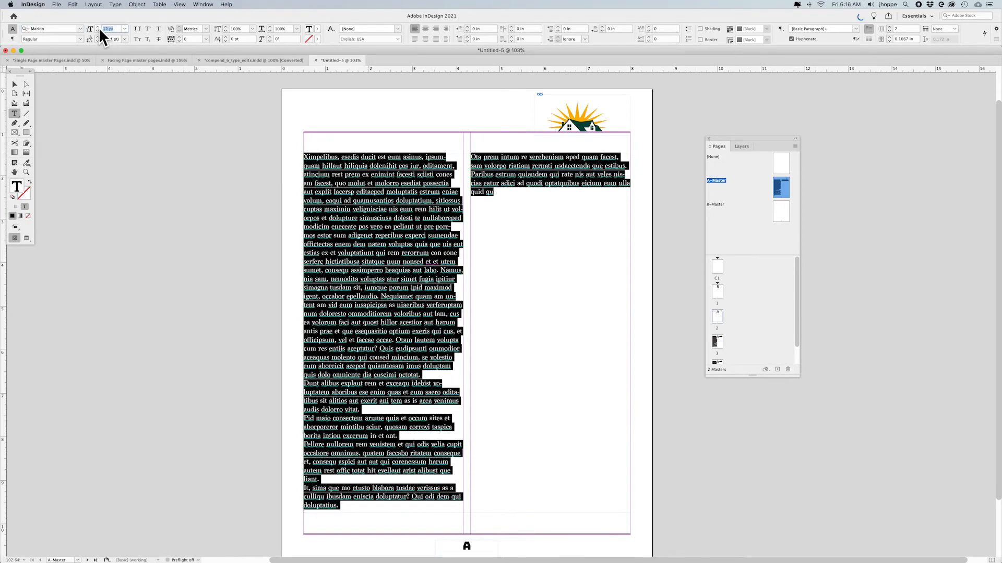
{"action": "key", "text": "Return"}
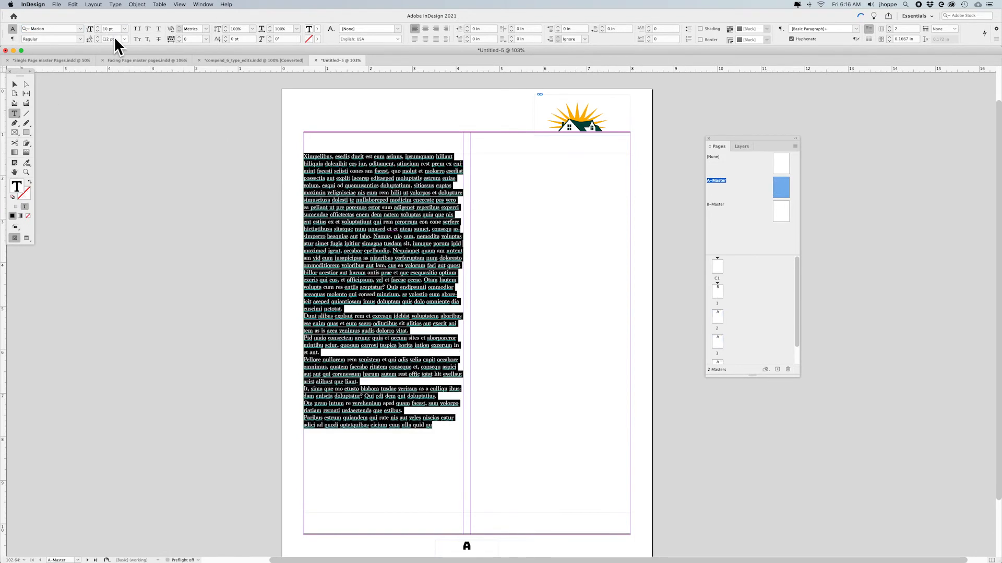
{"action": "left_click", "coordinate": [124, 39]}
{"action": "left_click", "coordinate": [110, 37]}
{"action": "type", "text": "12.5"}
{"action": "key", "text": "Return"}
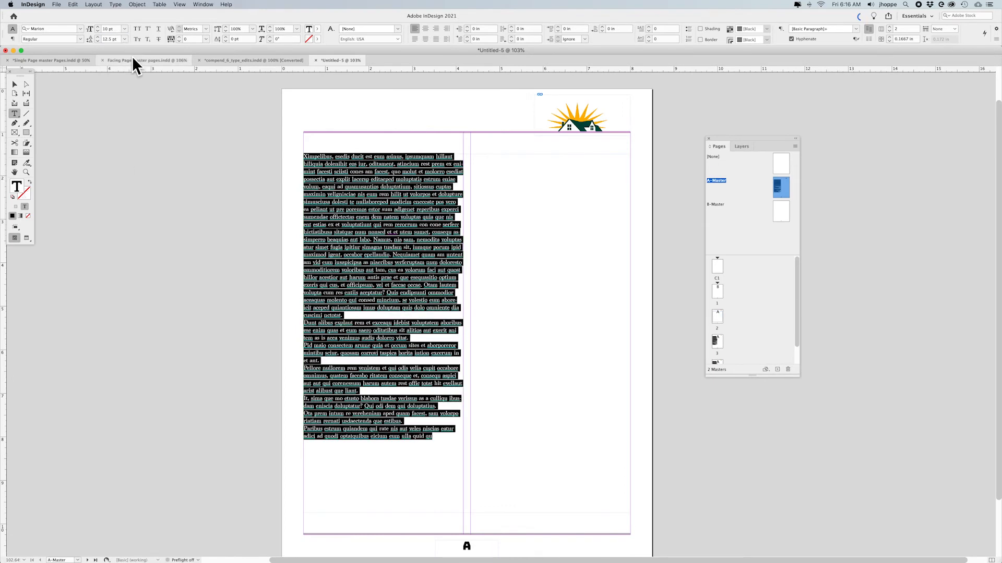
Step: Give A-Master's text 0.125 in space after and a 0.125 in first-line indent, and check the formatting on page 3
{"action": "left_click", "coordinate": [13, 39]}
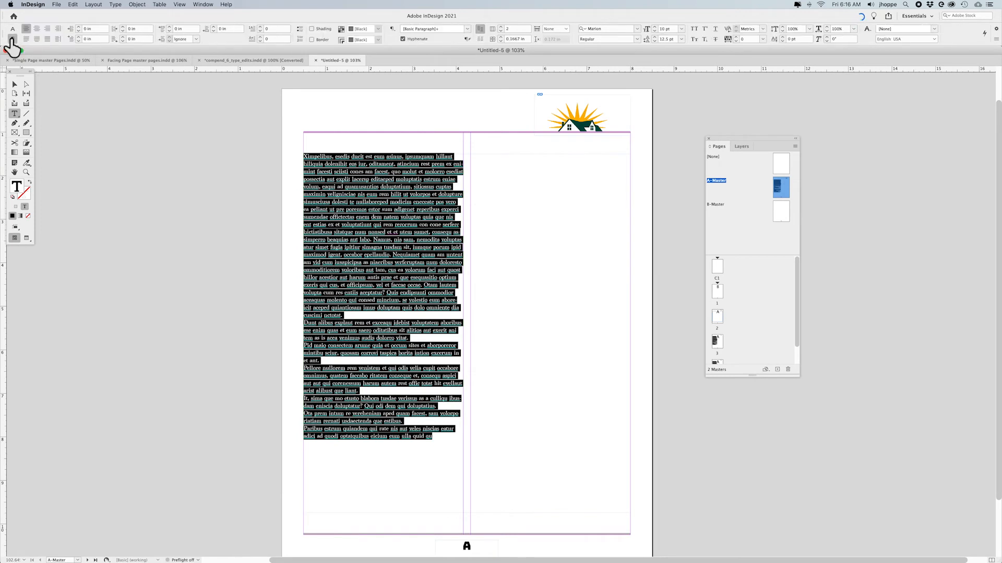
{"action": "left_click", "coordinate": [212, 26]}
{"action": "left_click", "coordinate": [212, 26]}
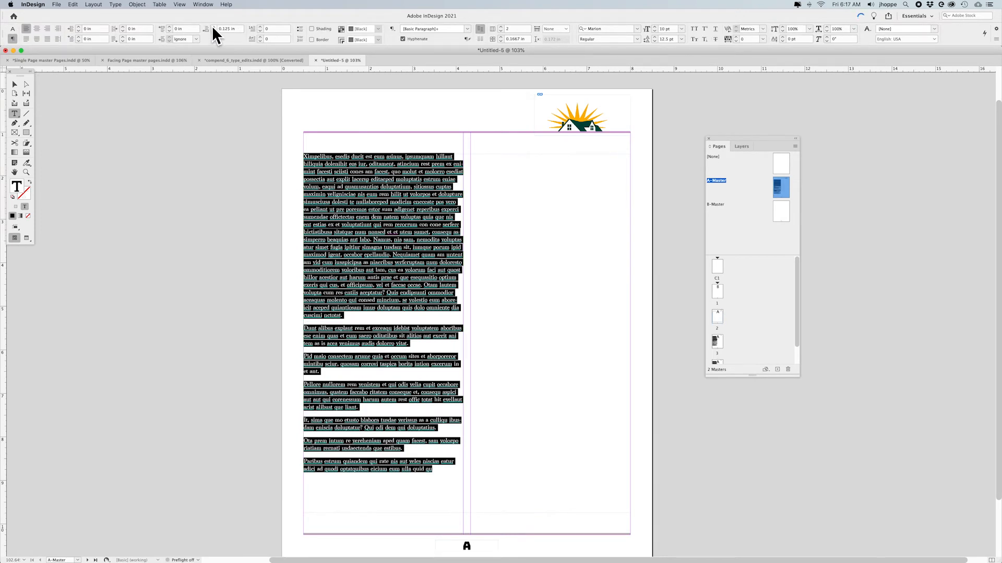
{"action": "left_click", "coordinate": [79, 37]}
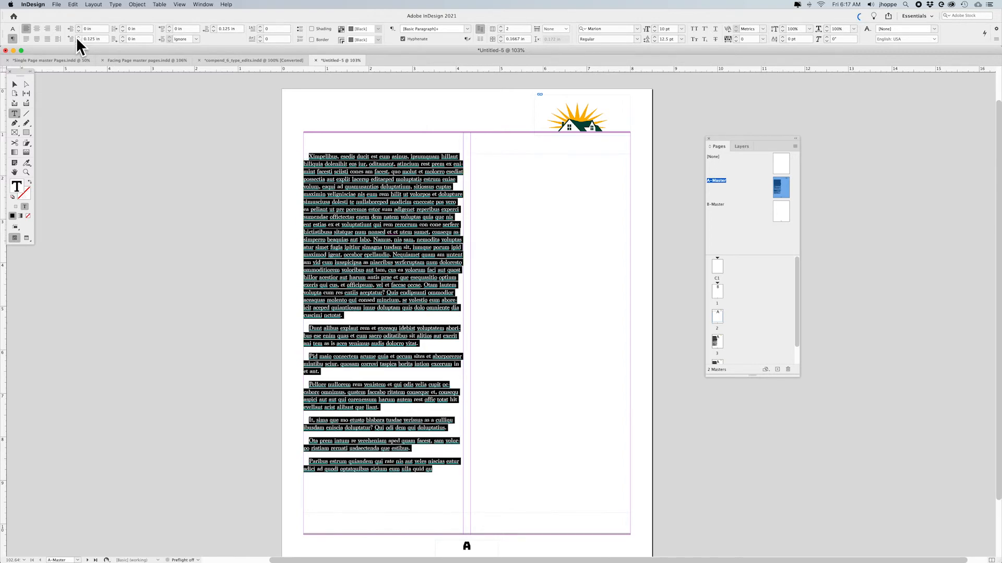
{"action": "left_click", "coordinate": [15, 84]}
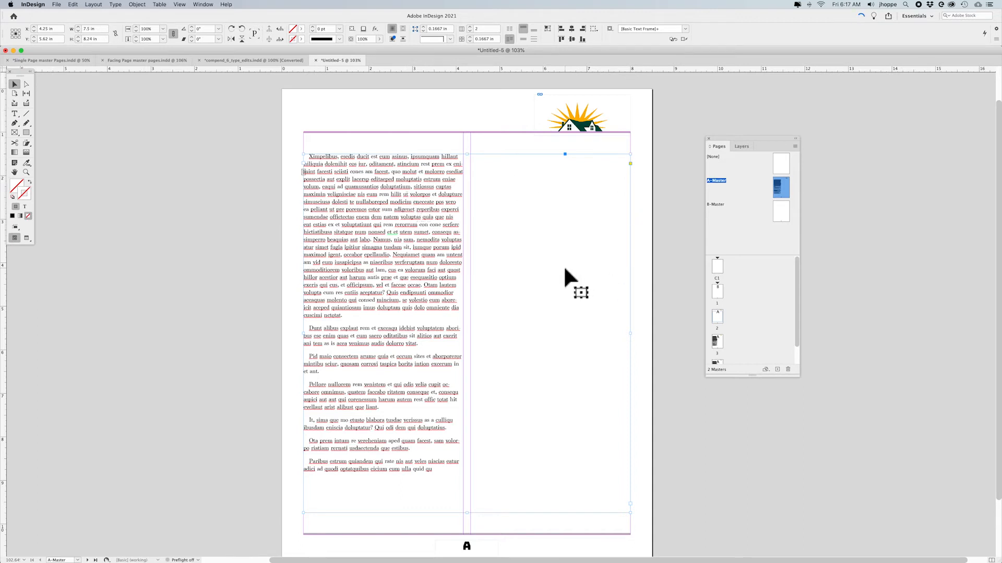
{"action": "left_click_drag", "start_coordinate": [716, 338], "coordinate": [716, 337]}
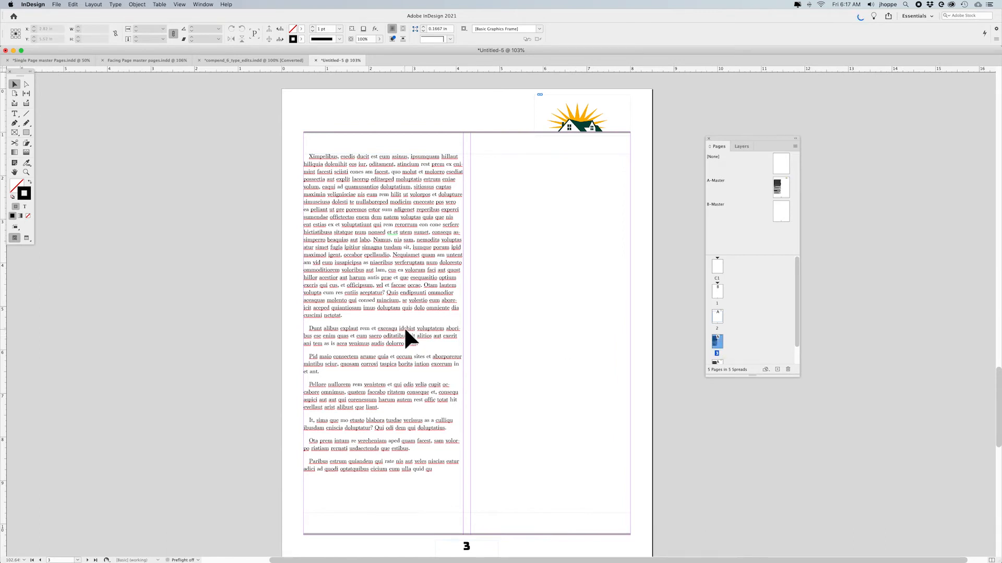
Step: Reopen A-Master and delete all the placeholder text from its two-column frame, keeping the empty frame
{"action": "double_click", "coordinate": [777, 184]}
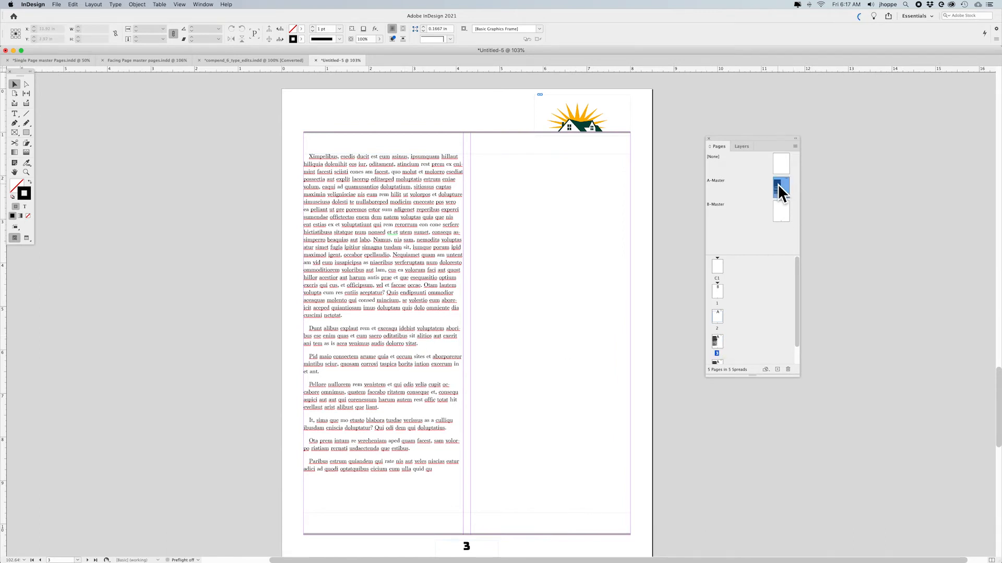
{"action": "left_click", "coordinate": [375, 243]}
{"action": "double_click", "coordinate": [377, 245]}
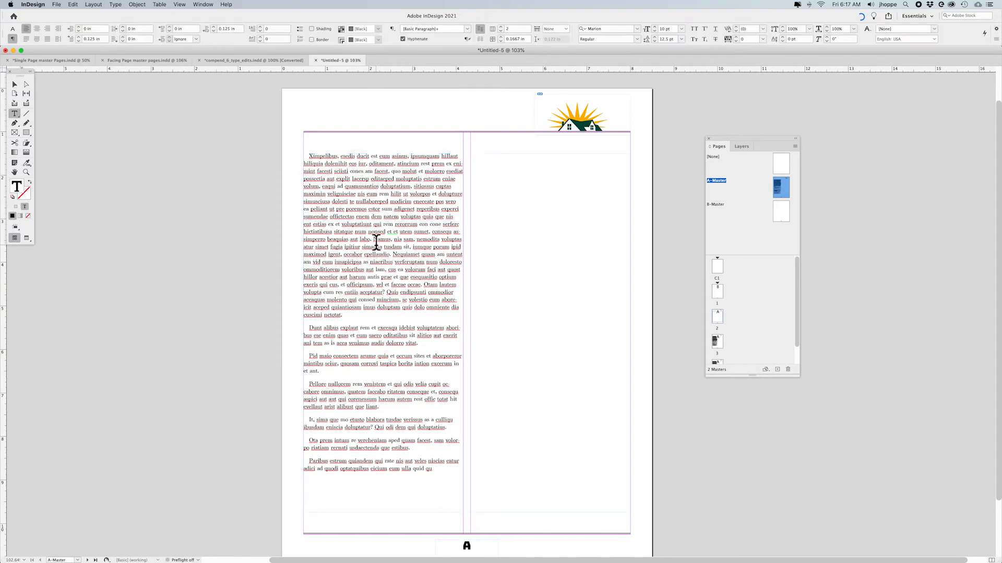
{"action": "key", "text": "super+a"}
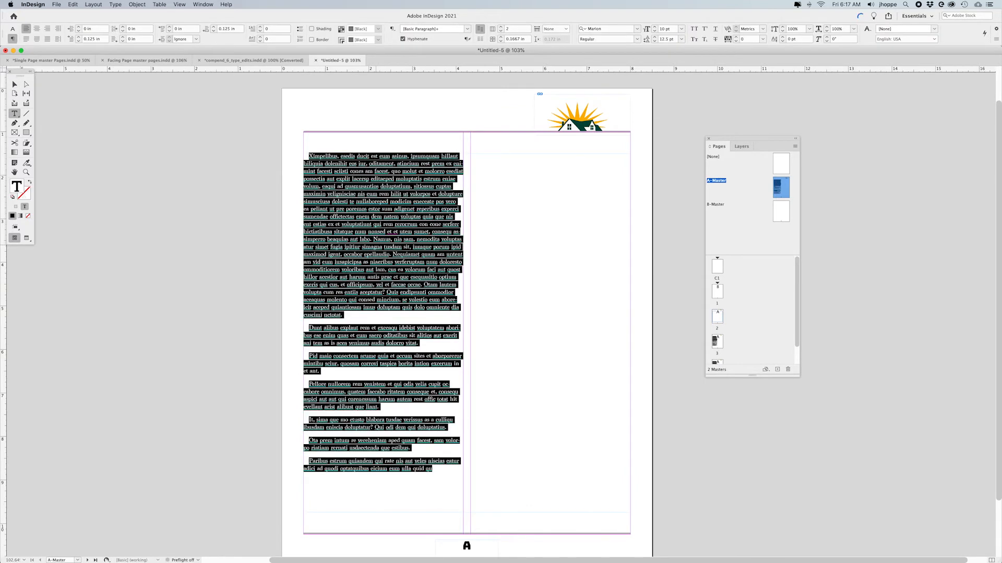
{"action": "key", "text": "BackSpace"}
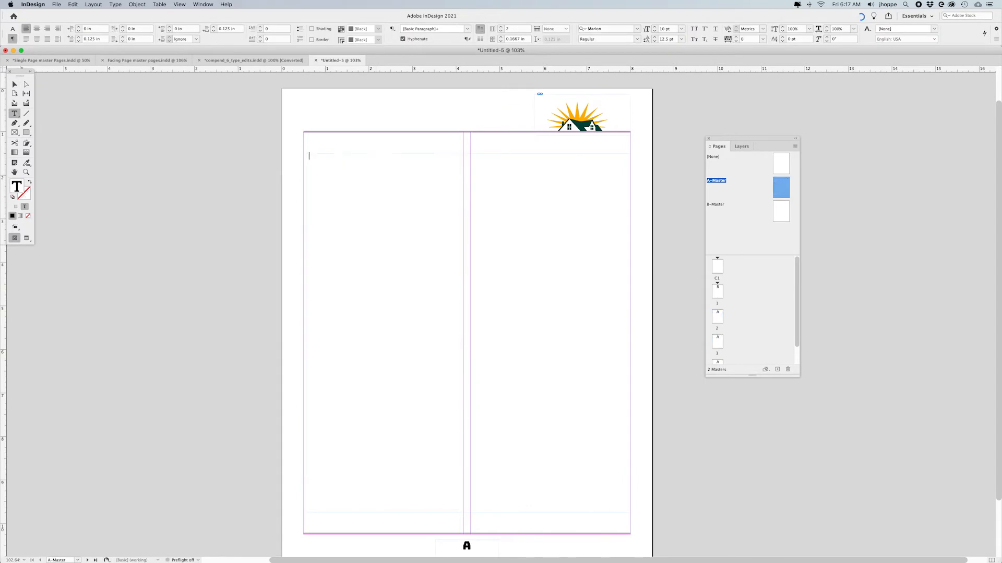
{"action": "left_click", "coordinate": [15, 85]}
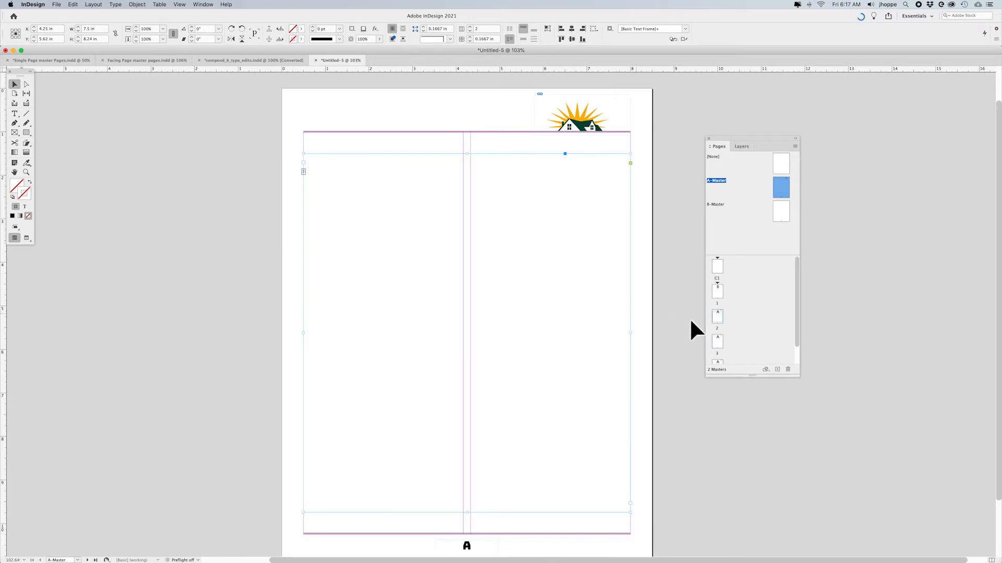
Step: Go to page 2, fill its overridden text frame with placeholder text, and finish text editing
{"action": "double_click", "coordinate": [718, 315]}
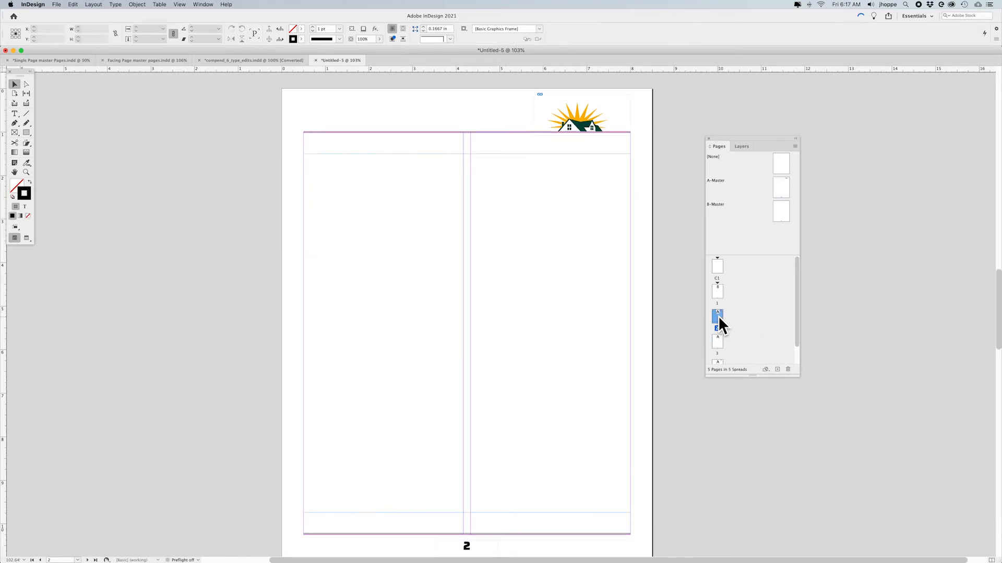
{"action": "left_click", "coordinate": [439, 237]}
{"action": "double_click", "coordinate": [408, 223]}
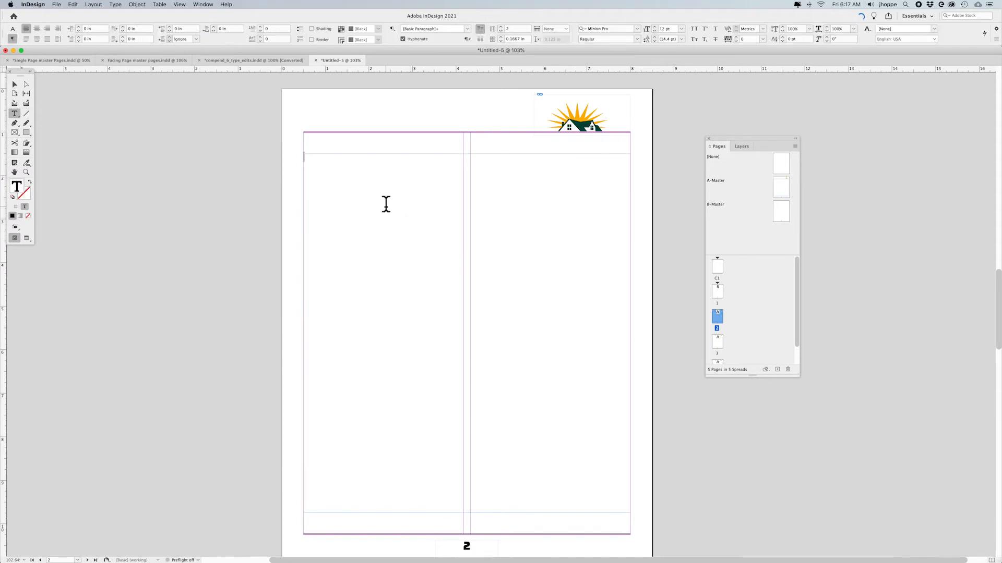
{"action": "right_click", "coordinate": [386, 206]}
{"action": "left_click", "coordinate": [433, 364]}
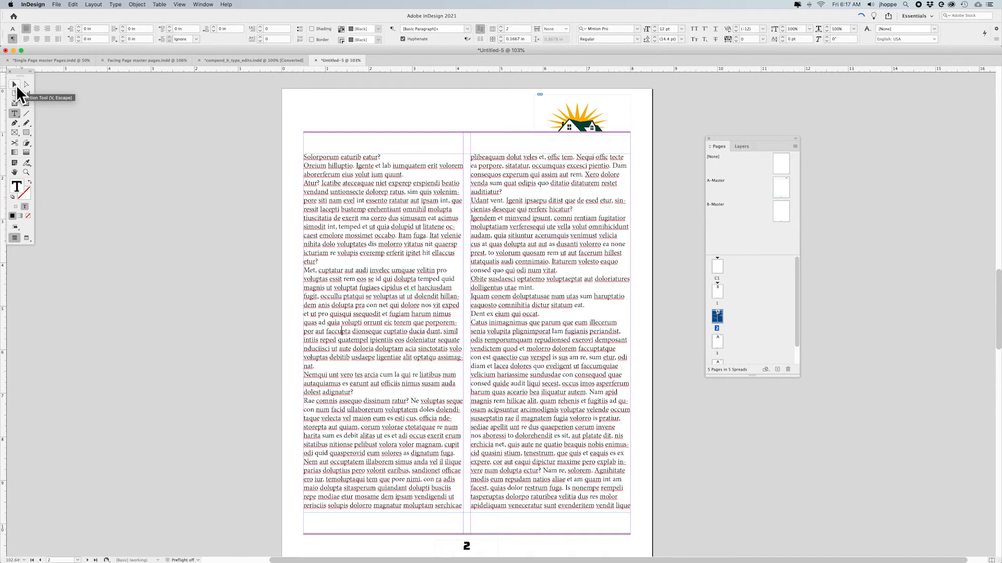
{"action": "left_click", "coordinate": [17, 88]}
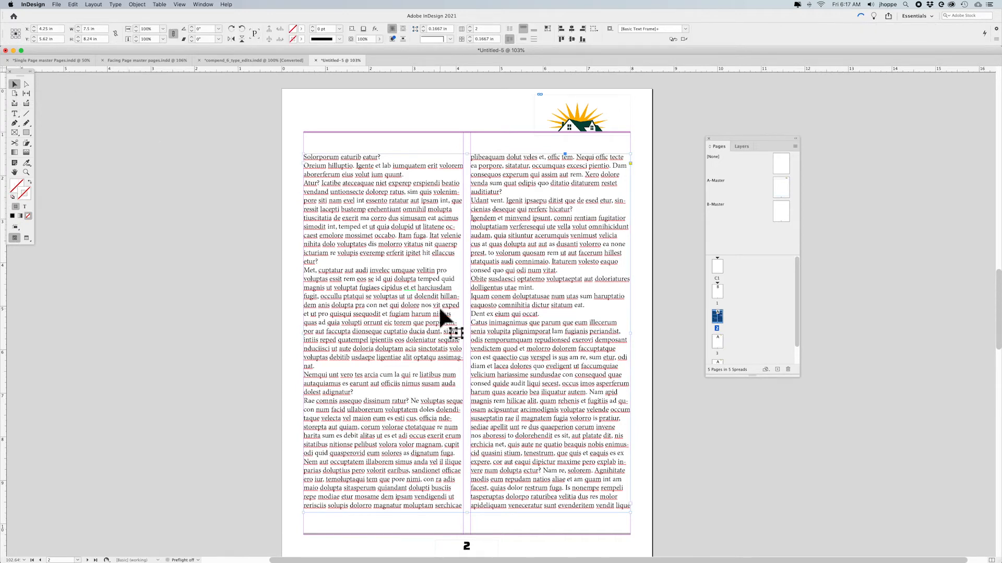
Step: Override the master text frame on page 3 and enter "oeriutoi ertoier tert oeriut iewiotu eroitu oerit oi" in it
{"action": "double_click", "coordinate": [714, 343]}
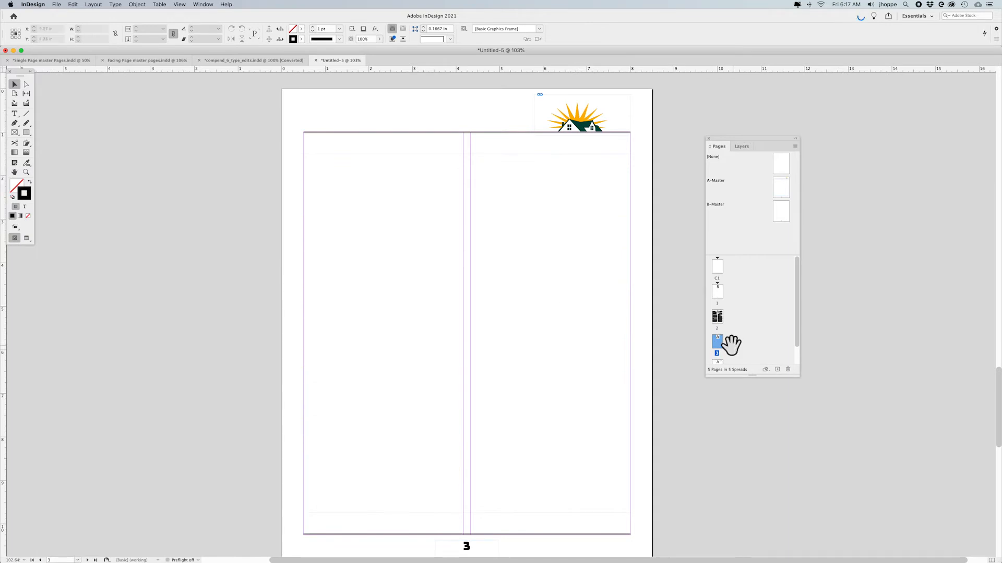
{"action": "left_click", "coordinate": [547, 314], "text": "shift+super"}
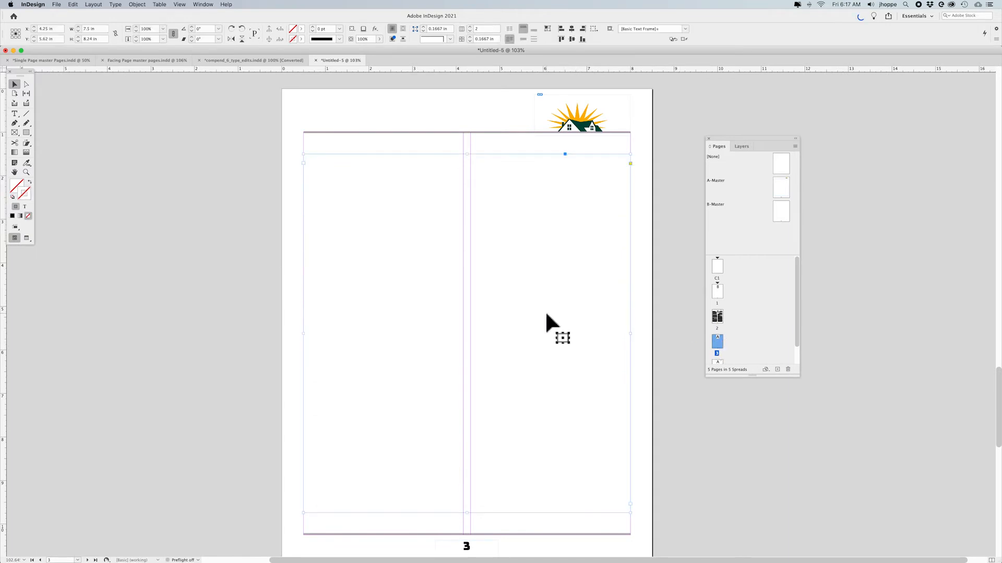
{"action": "double_click", "coordinate": [350, 268]}
{"action": "type", "text": "oeriutoi ertoier tert oeriut iewiotu eroitu oerit oi"}
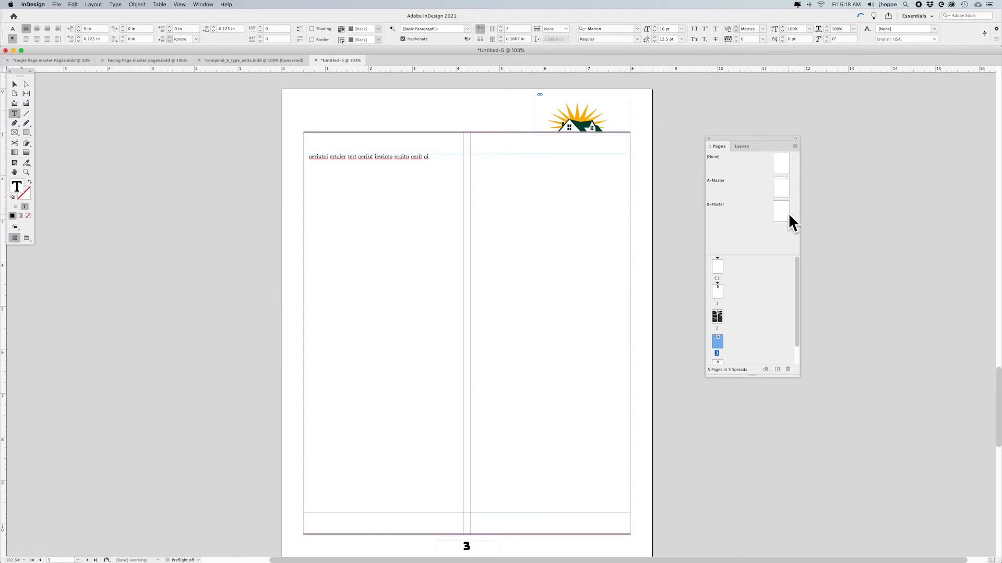
Step: Open A-Master and fill its empty two-column text frame with placeholder text
{"action": "double_click", "coordinate": [781, 185]}
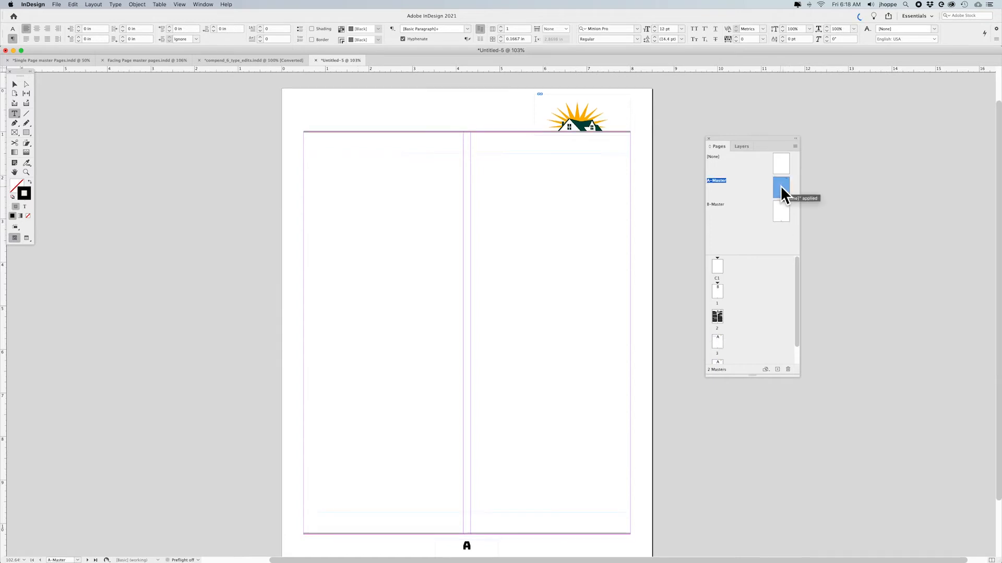
{"action": "right_click", "coordinate": [355, 173]}
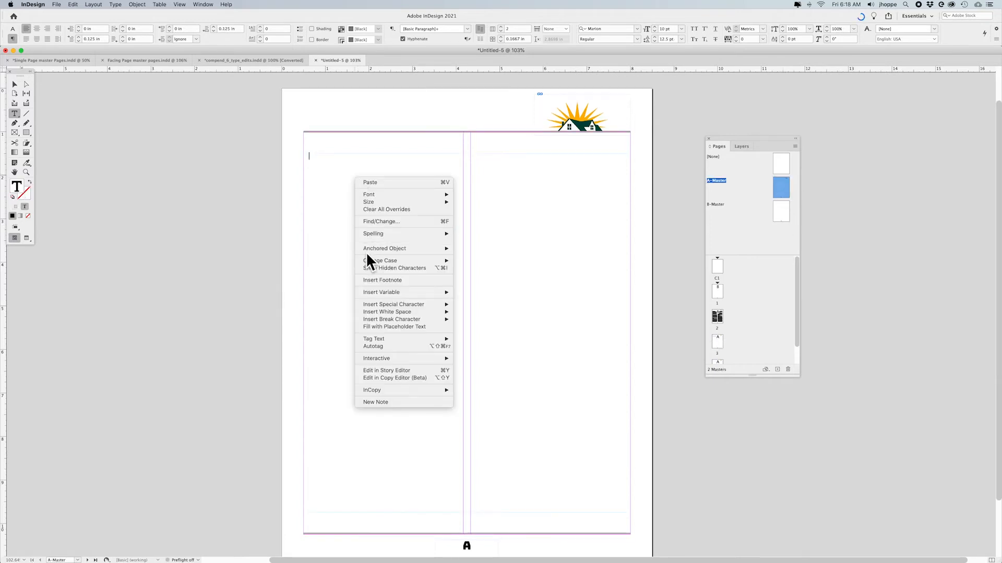
{"action": "left_click", "coordinate": [387, 326]}
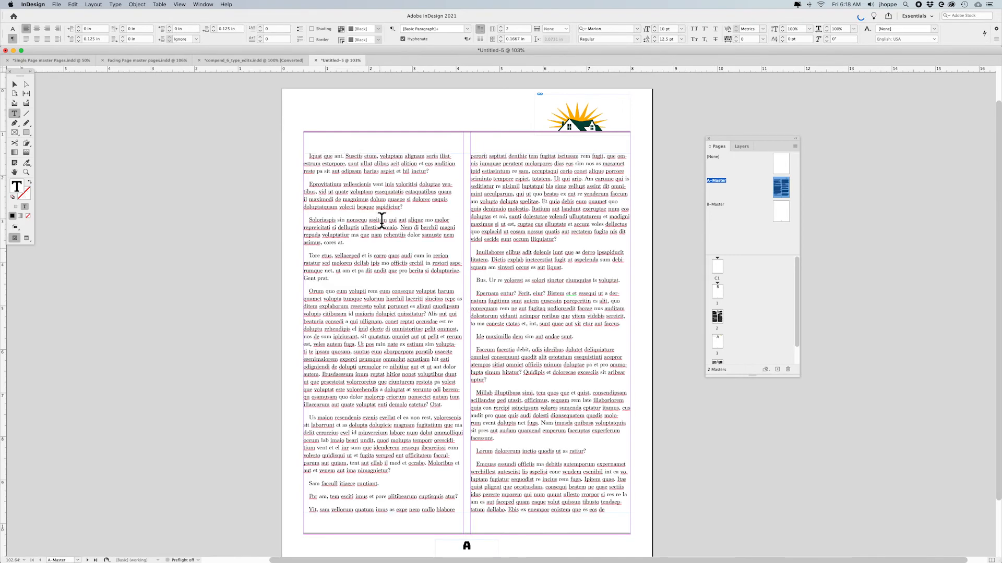
Step: Create a paragraph style named Body Copy from the long paragraph in A-Master's first column, and apply it to the selection
{"action": "left_click_drag", "start_coordinate": [525, 209], "coordinate": [547, 317]}
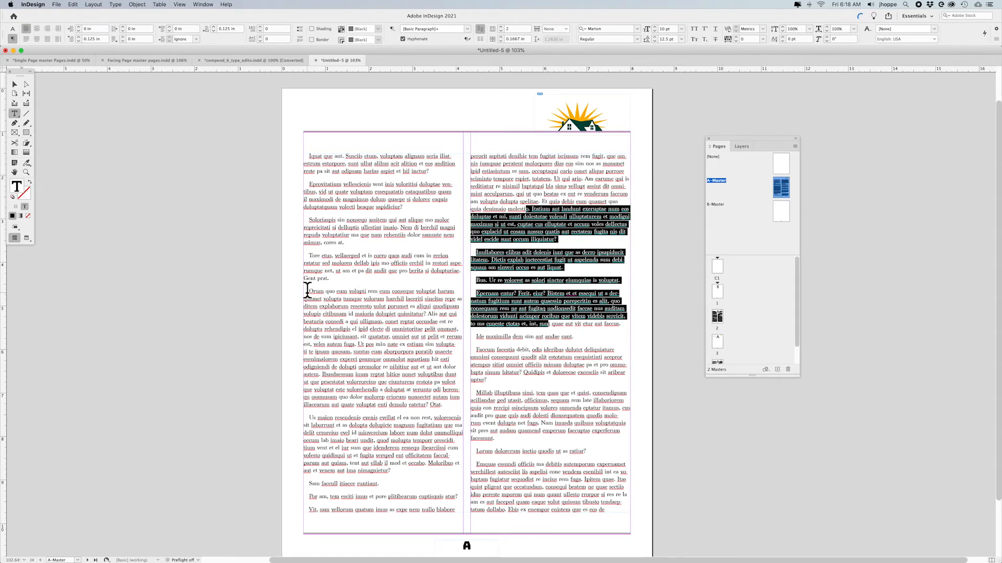
{"action": "left_click_drag", "start_coordinate": [310, 291], "coordinate": [446, 404]}
{"action": "left_click", "coordinate": [203, 5]}
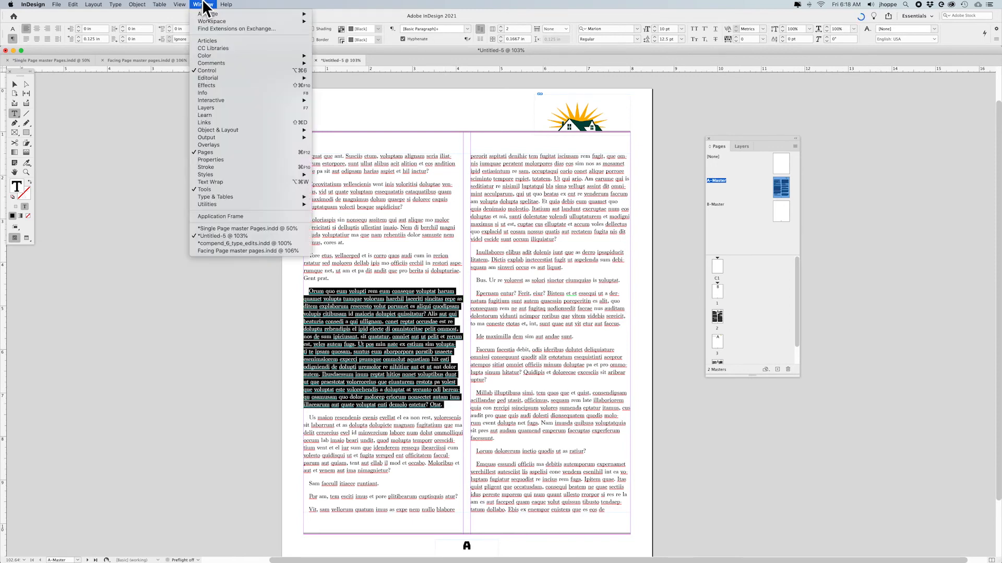
{"action": "mouse_move", "coordinate": [228, 176]}
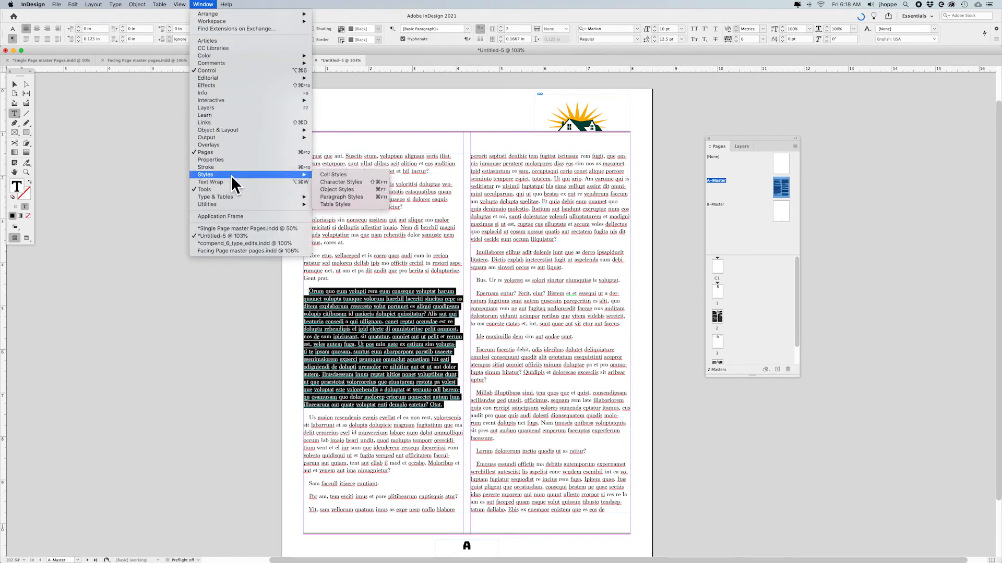
{"action": "left_click", "coordinate": [338, 197]}
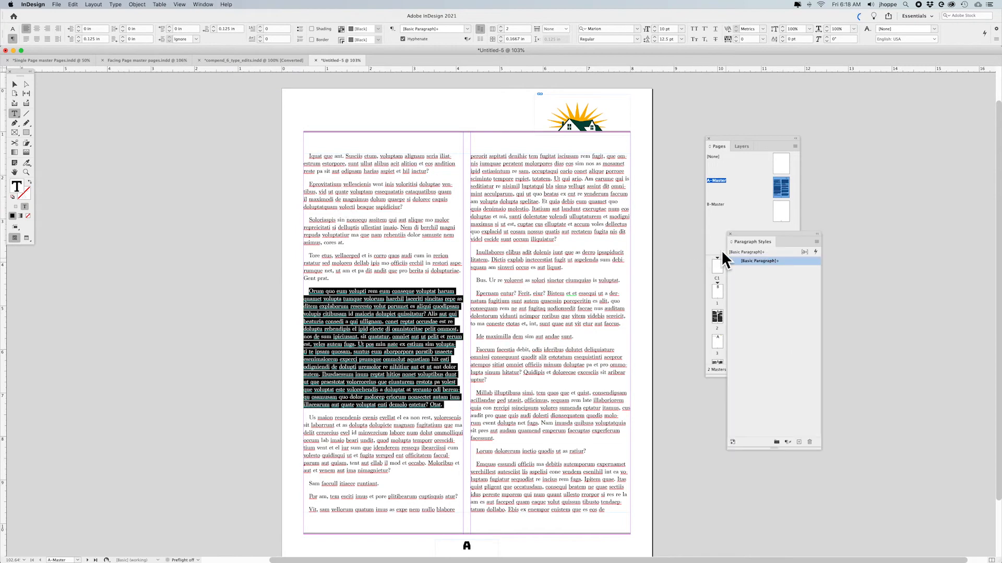
{"action": "left_click", "coordinate": [816, 242]}
{"action": "left_click", "coordinate": [838, 246]}
{"action": "type", "text": "ody Copy"}
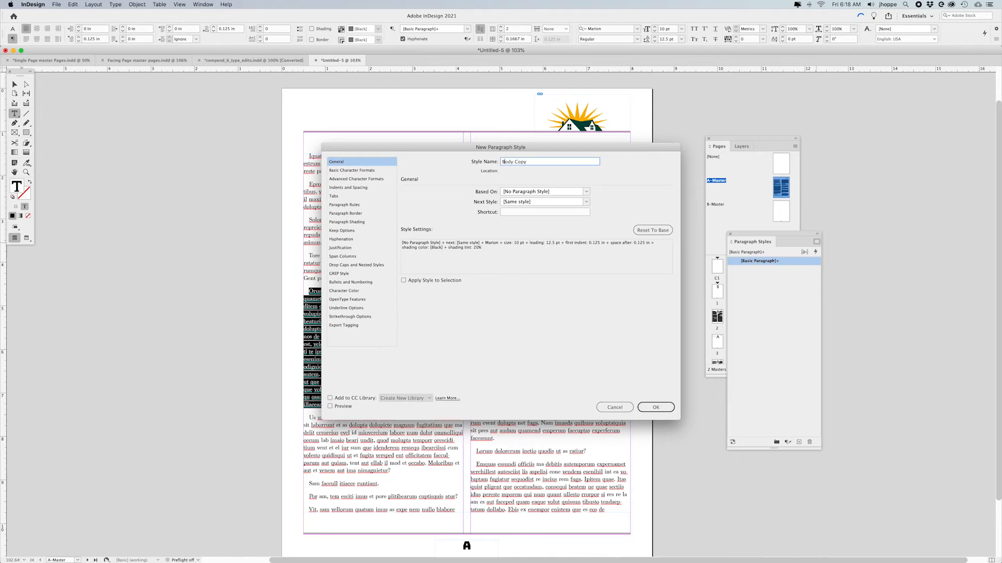
{"action": "left_click", "coordinate": [403, 280]}
{"action": "left_click", "coordinate": [656, 407]}
Step: Apply the Body Copy paragraph style to all the text in A-Master's frame
{"action": "left_click", "coordinate": [374, 297]}
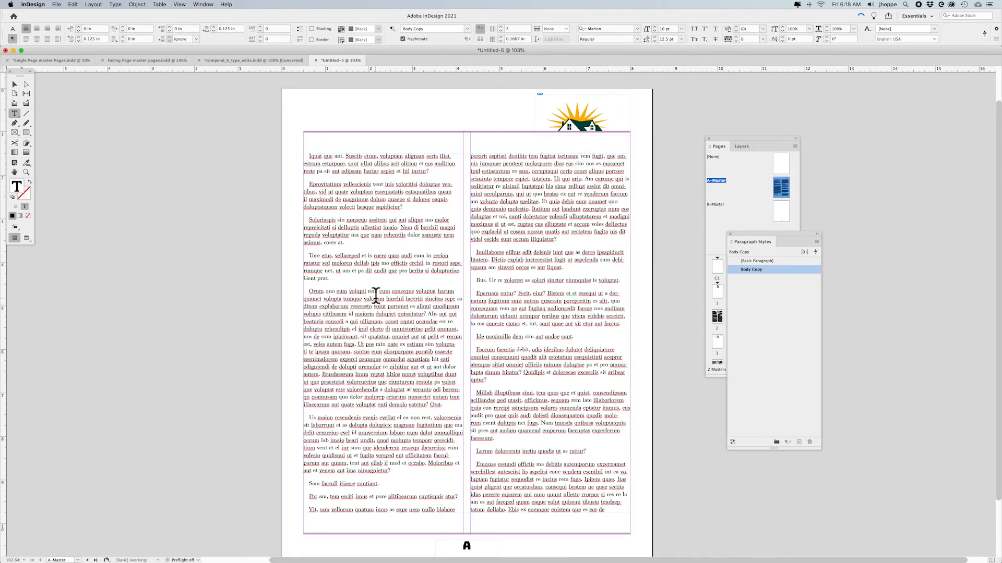
{"action": "key", "text": "super+a"}
{"action": "left_click", "coordinate": [761, 268]}
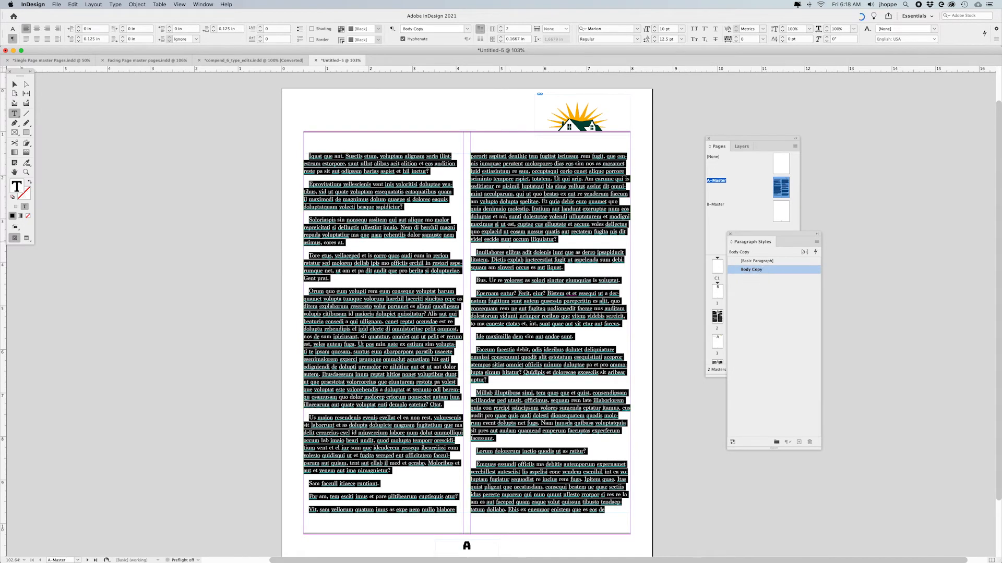
Step: Delete all the text from A-Master's frame, and move the paragraph styles list beside the pages list
{"action": "key", "text": "BackSpace"}
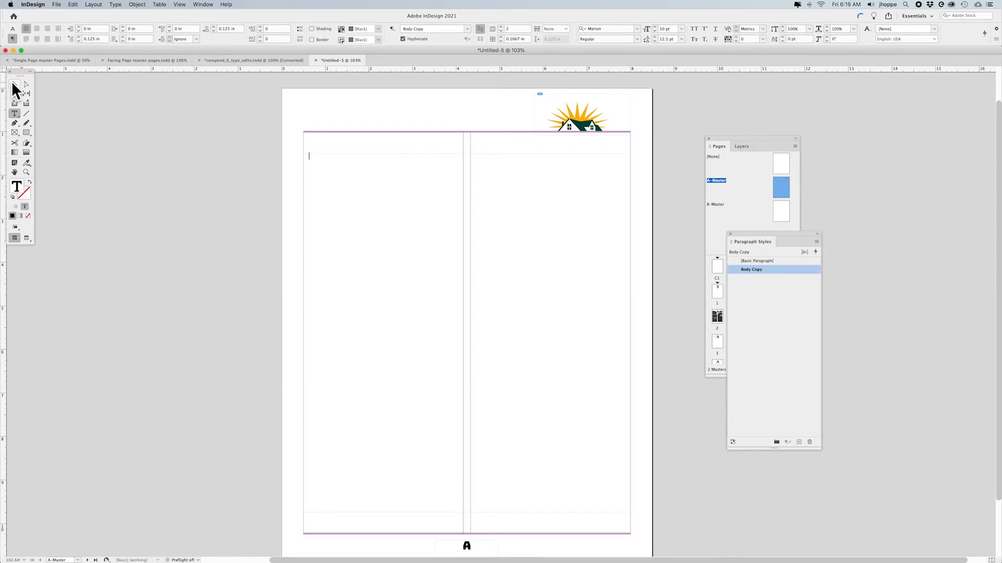
{"action": "left_click", "coordinate": [14, 84]}
{"action": "double_click", "coordinate": [422, 213]}
{"action": "left_click_drag", "start_coordinate": [766, 230], "coordinate": [844, 136]}
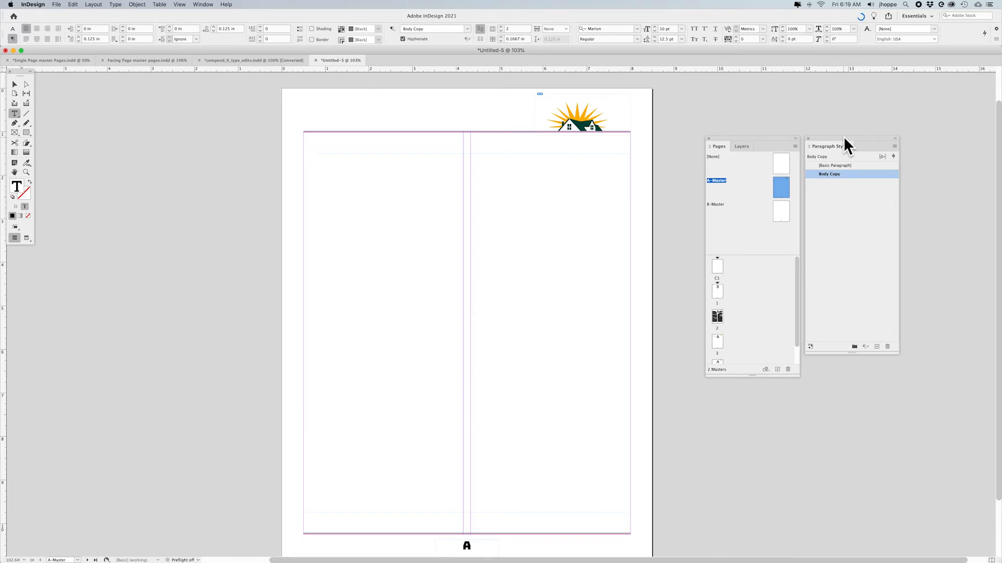
Step: Go to page 2 and delete all the text from its two-column frame
{"action": "double_click", "coordinate": [717, 317]}
{"action": "left_click", "coordinate": [311, 281]}
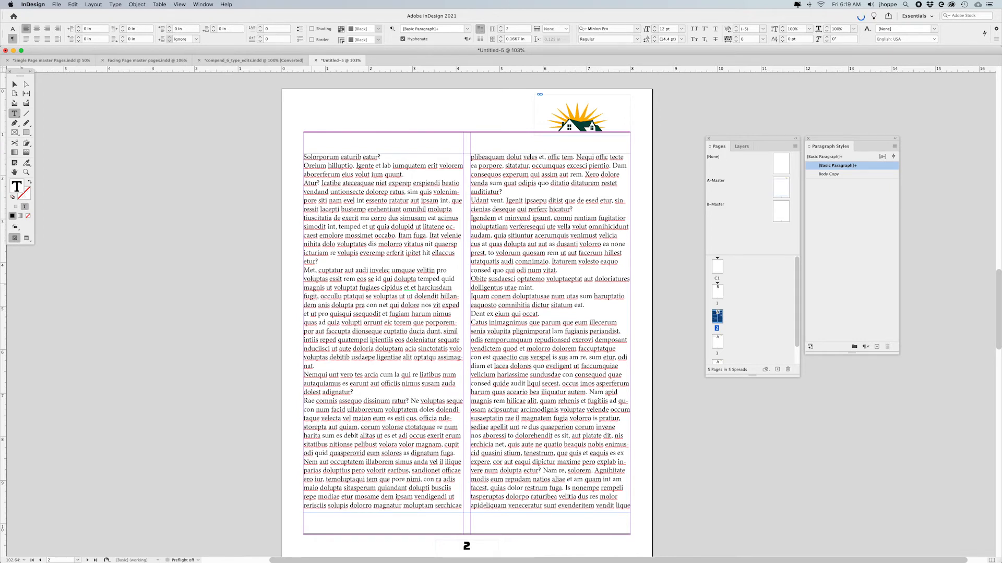
{"action": "key", "text": "super+a"}
{"action": "key", "text": "BackSpace"}
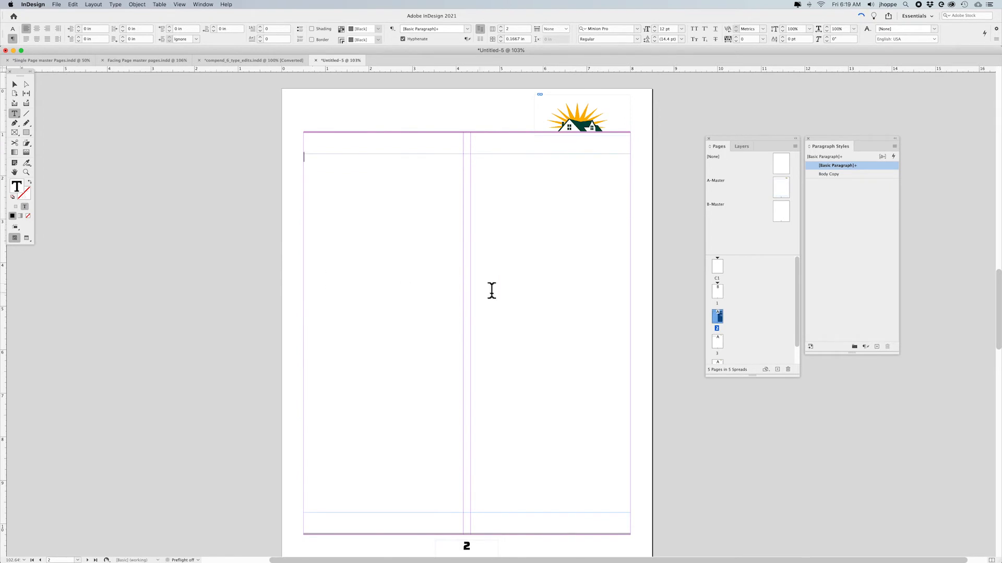
Step: Check A-Master, fill page 3's two-column text frame with placeholder text, and select the frame to examine the inherited formatting
{"action": "double_click", "coordinate": [781, 184]}
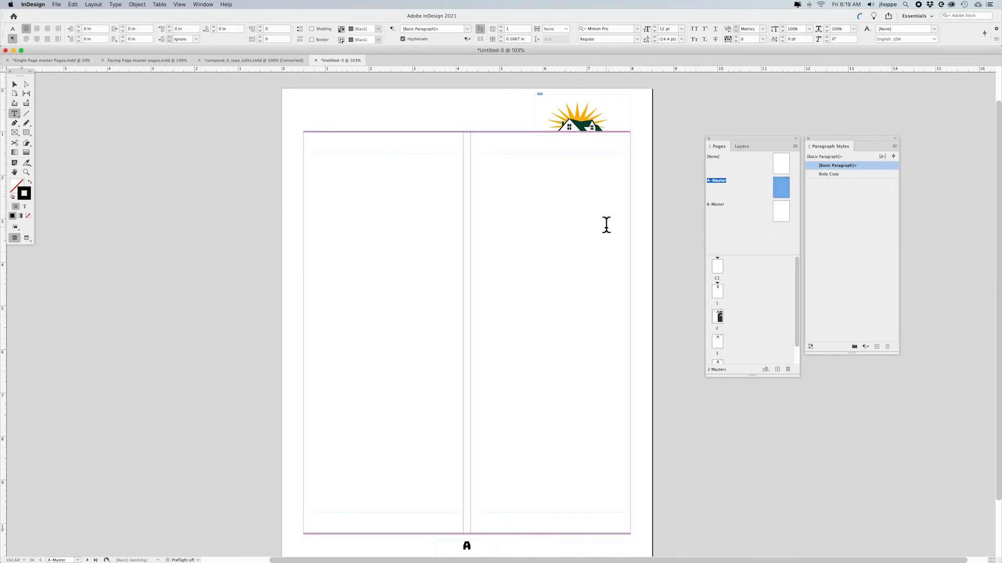
{"action": "double_click", "coordinate": [718, 342]}
{"action": "right_click", "coordinate": [332, 242]}
{"action": "left_click", "coordinate": [381, 405]}
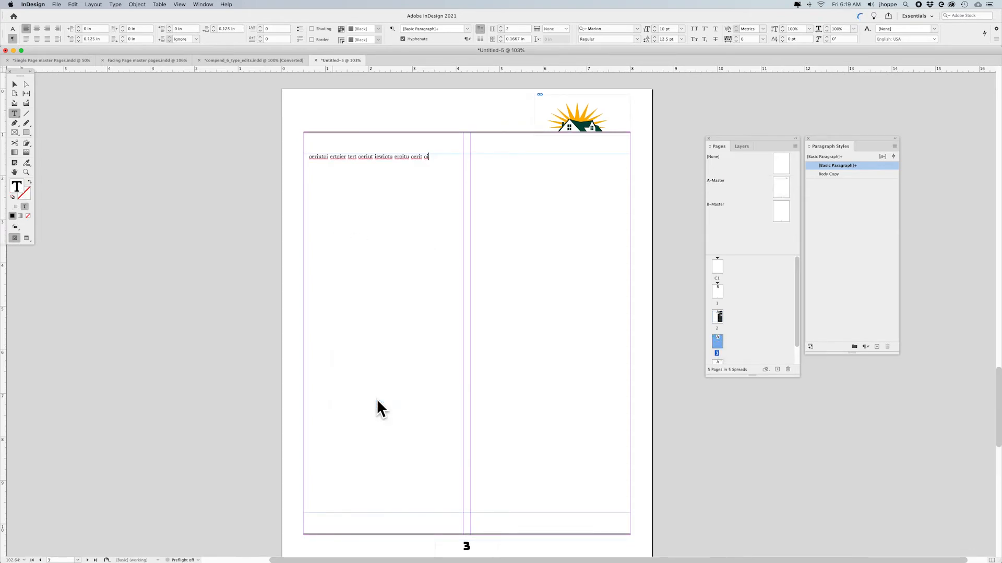
{"action": "left_click_drag", "start_coordinate": [568, 245], "coordinate": [577, 340]}
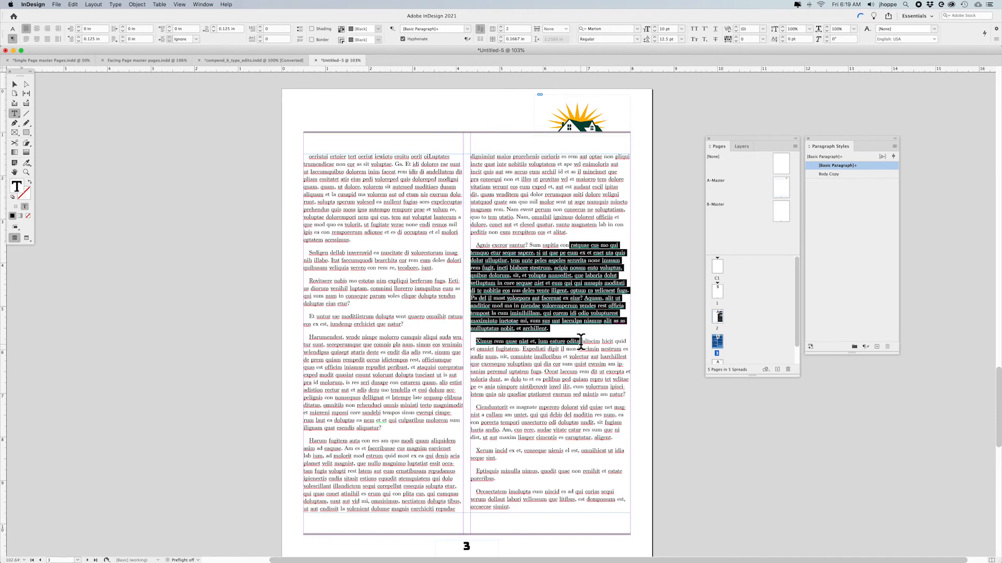
{"action": "left_click", "coordinate": [389, 273]}
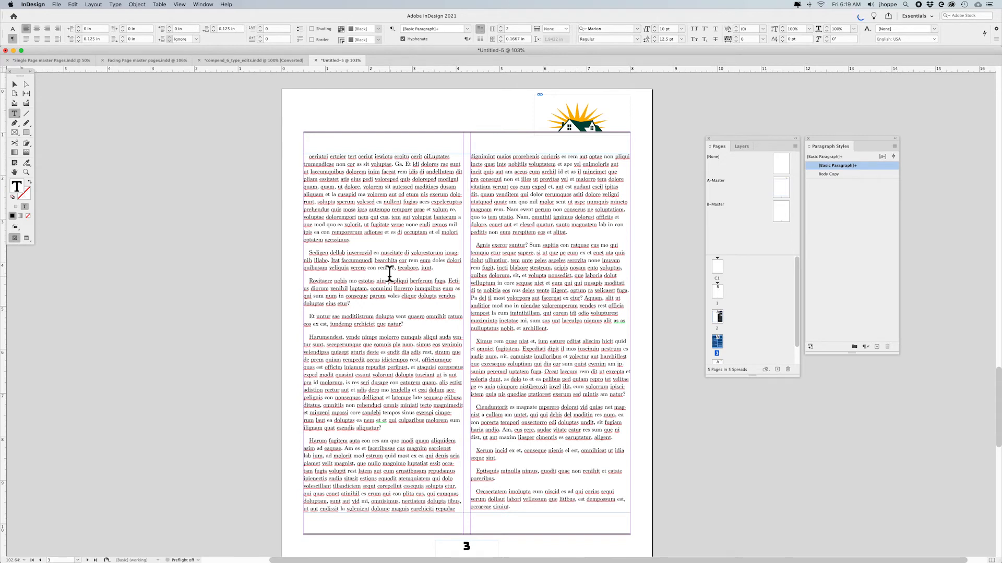
{"action": "left_click", "coordinate": [14, 84]}
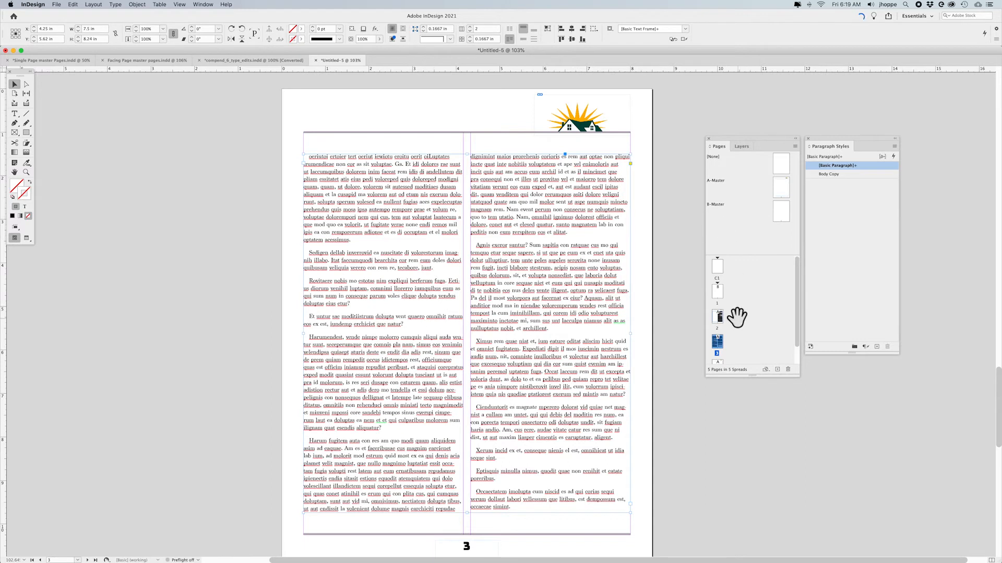
Step: View the emptied page 2 and return to A-Master
{"action": "double_click", "coordinate": [718, 319]}
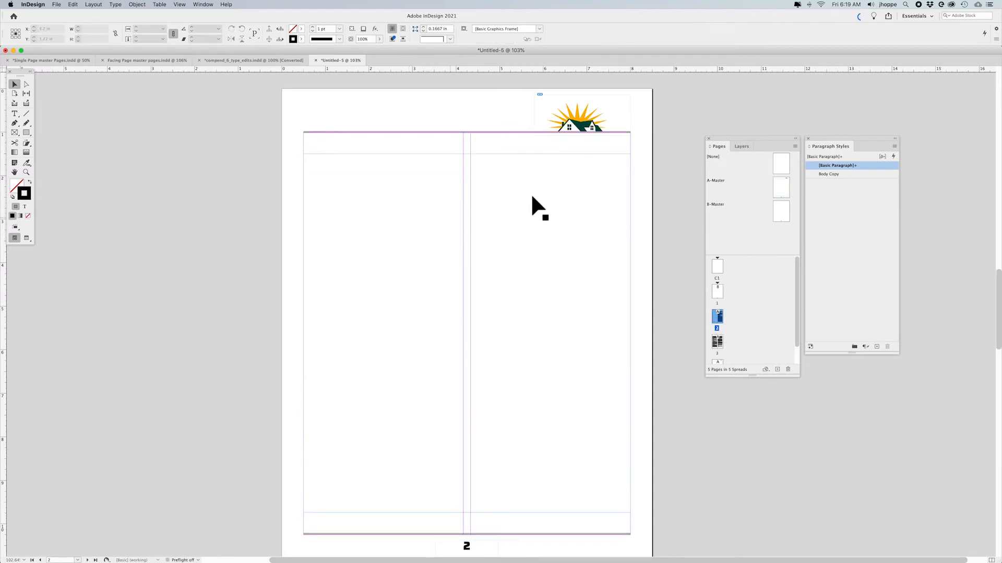
{"action": "double_click", "coordinate": [780, 187]}
{"action": "scroll", "coordinate": [218, 212], "scroll_direction": "right", "scroll_amount": 2}
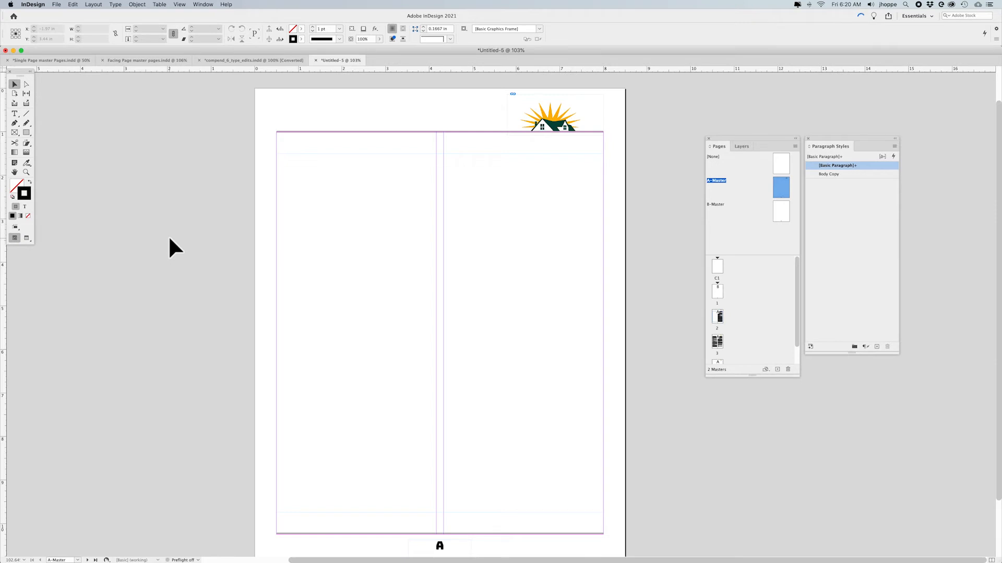
Step: Try a rectangular placeholder frame about 1.95 in wide and 2.57 in high at the outer edge of A-Master's first column
{"action": "left_click", "coordinate": [16, 133]}
{"action": "left_click_drag", "start_coordinate": [15, 133], "coordinate": [57, 142]}
{"action": "mouse_move", "coordinate": [294, 197]}
{"action": "left_mouse_down"}
{"action": "mouse_move", "coordinate": [337, 280]}
{"action": "mouse_move", "coordinate": [361, 286]}
{"action": "left_mouse_up"}
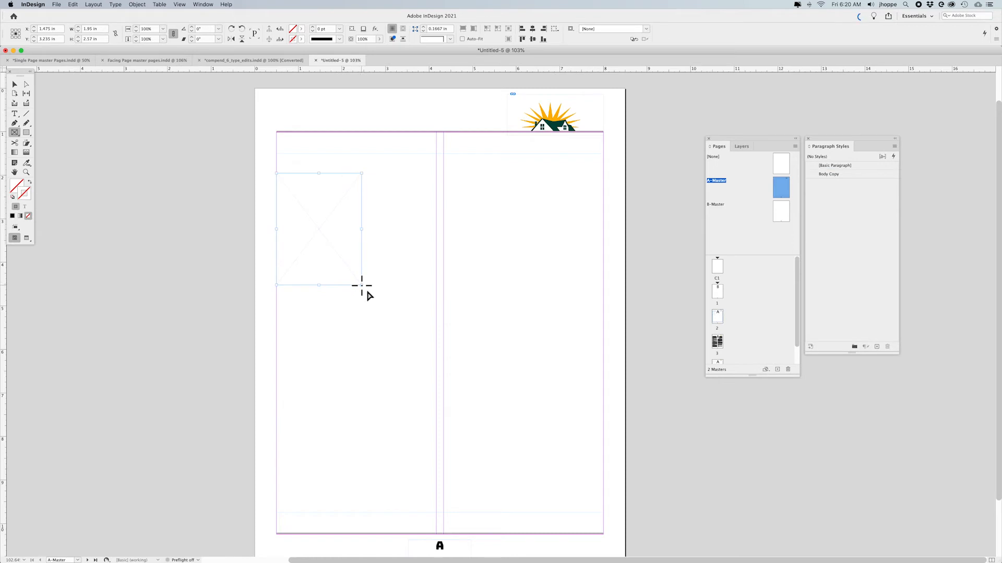
{"action": "left_click", "coordinate": [14, 84]}
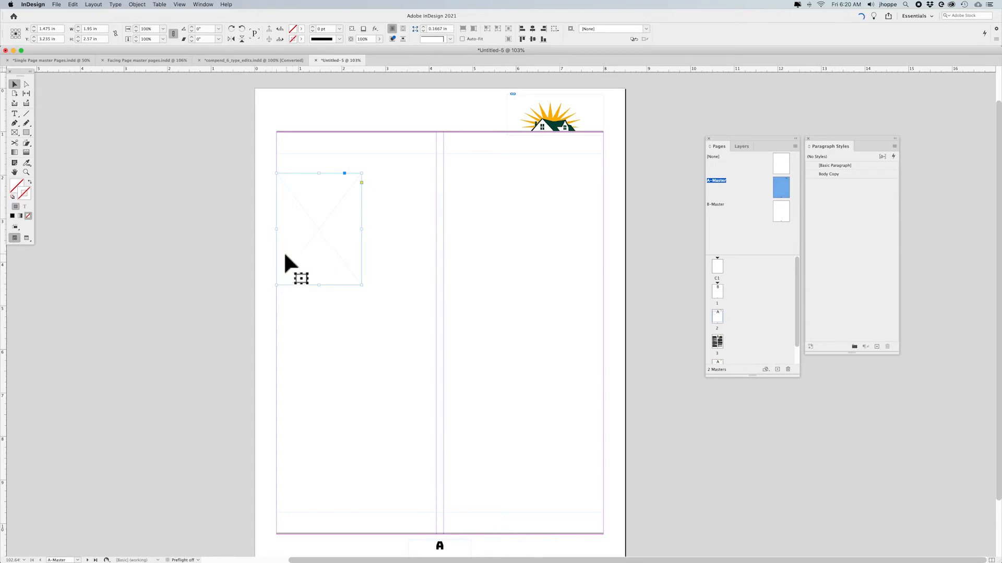
Step: Draw a rectangle about 1.95 in wide and 2.55 in high in A-Master's first column and set its content type to Graphic
{"action": "left_click", "coordinate": [26, 133]}
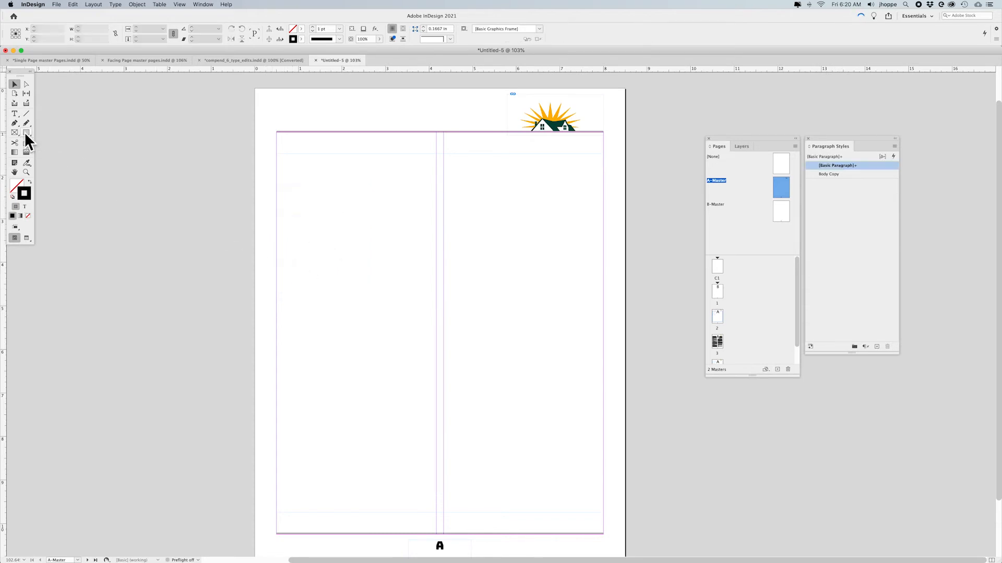
{"action": "mouse_move", "coordinate": [276, 175]}
{"action": "left_mouse_down"}
{"action": "mouse_move", "coordinate": [315, 220]}
{"action": "mouse_move", "coordinate": [340, 277]}
{"action": "mouse_move", "coordinate": [363, 286]}
{"action": "left_mouse_up"}
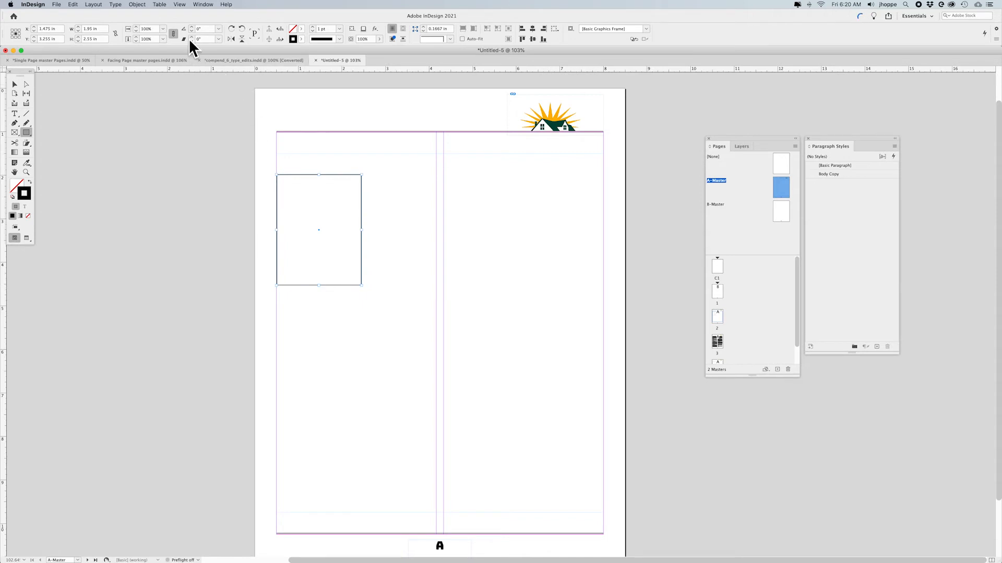
{"action": "left_click", "coordinate": [139, 5]}
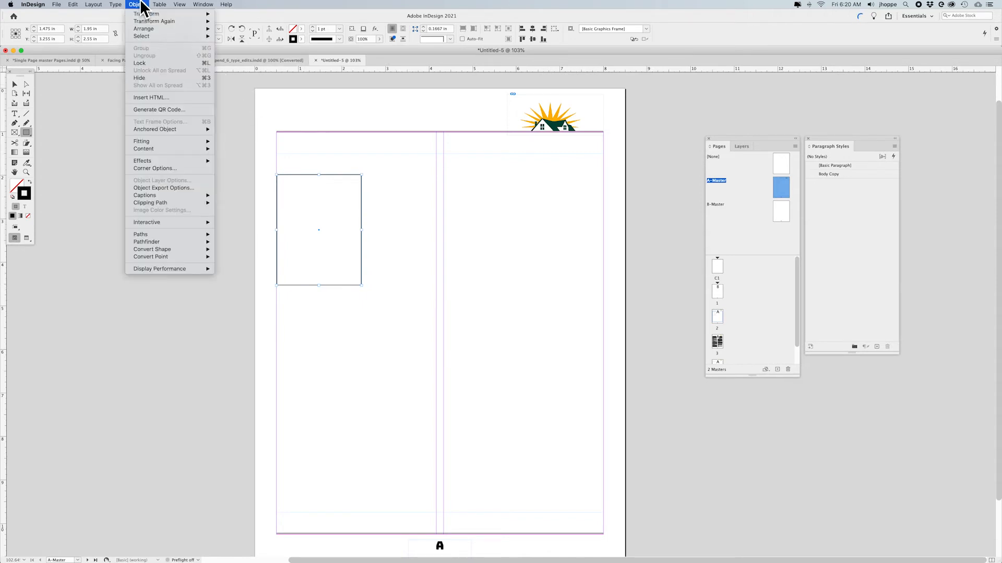
{"action": "mouse_move", "coordinate": [144, 150]}
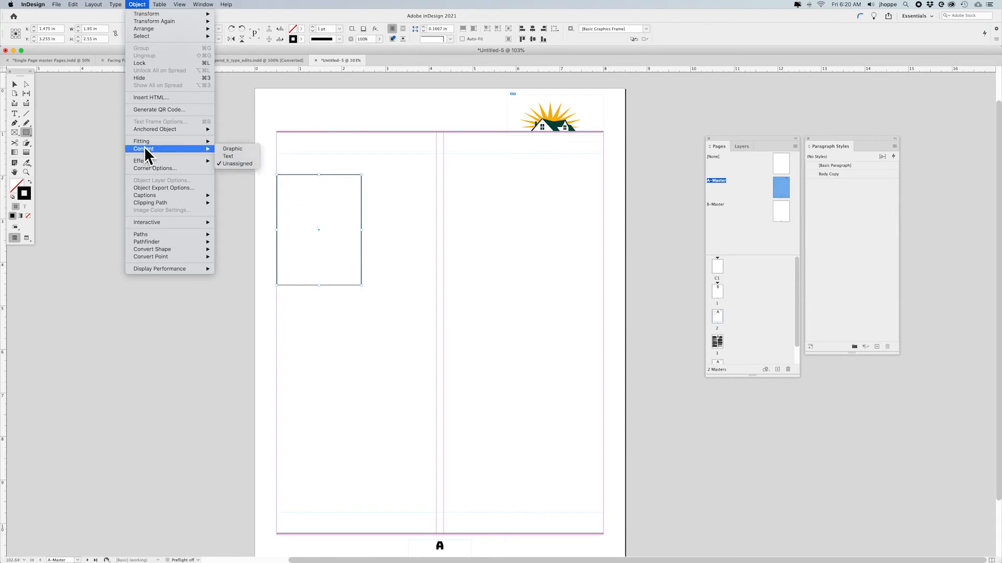
{"action": "left_click", "coordinate": [229, 150]}
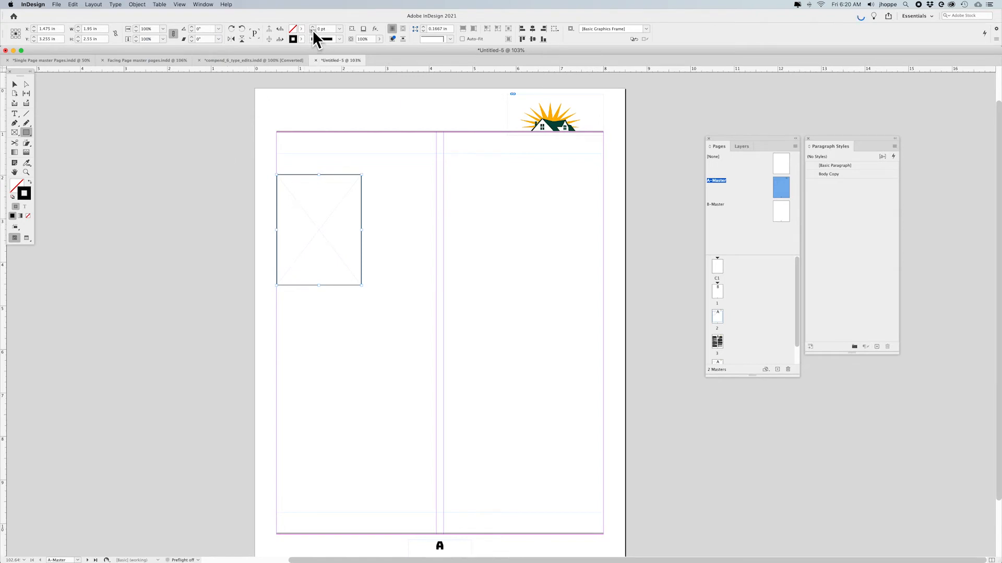
Step: Apply bounding-box text wrap to the image placeholder frame on A-Master with a 0.125 in offset on all sides
{"action": "left_click", "coordinate": [16, 84]}
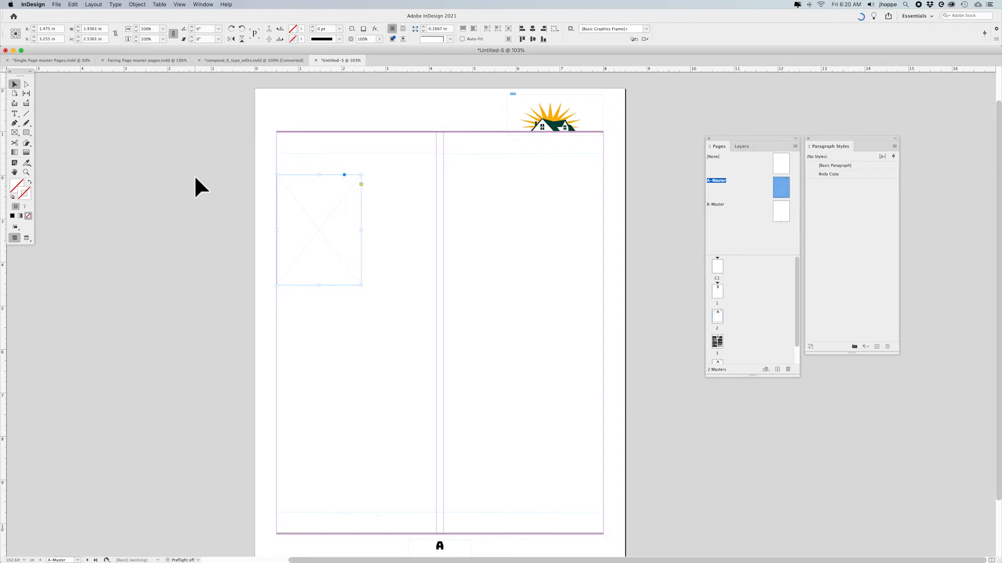
{"action": "left_click", "coordinate": [418, 217]}
{"action": "left_click", "coordinate": [318, 222]}
{"action": "left_click", "coordinate": [204, 4]}
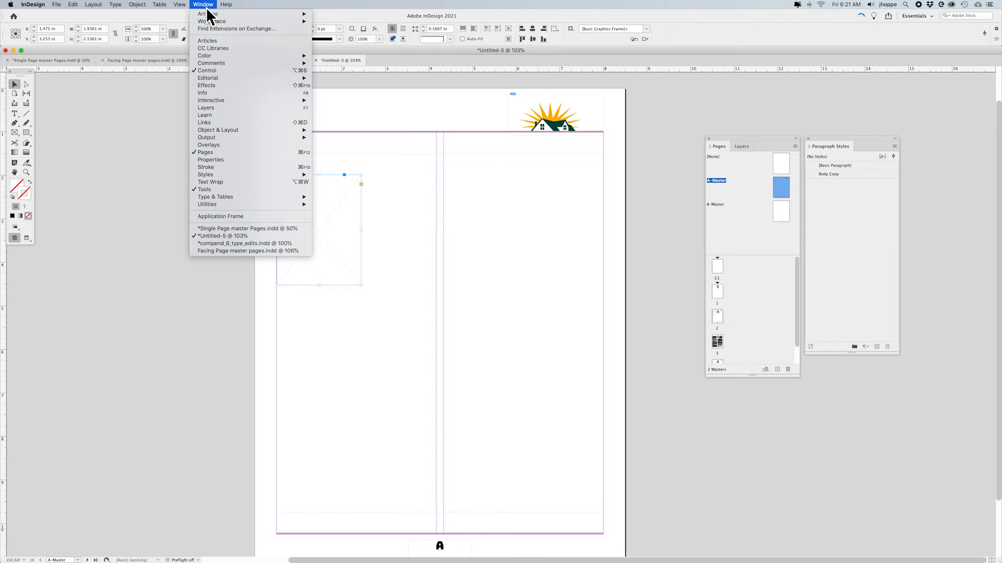
{"action": "left_click", "coordinate": [227, 182]}
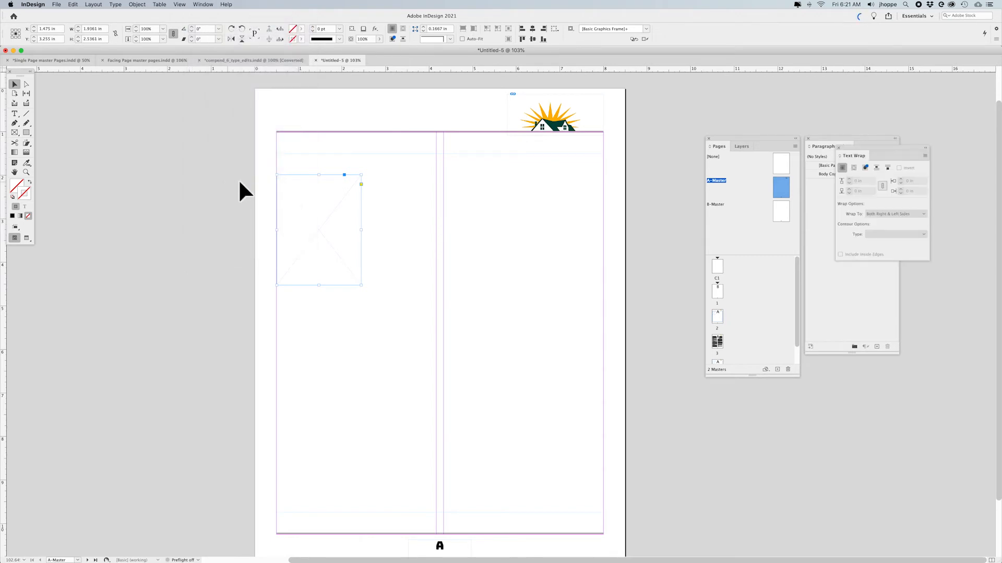
{"action": "left_click_drag", "start_coordinate": [863, 152], "coordinate": [507, 186]}
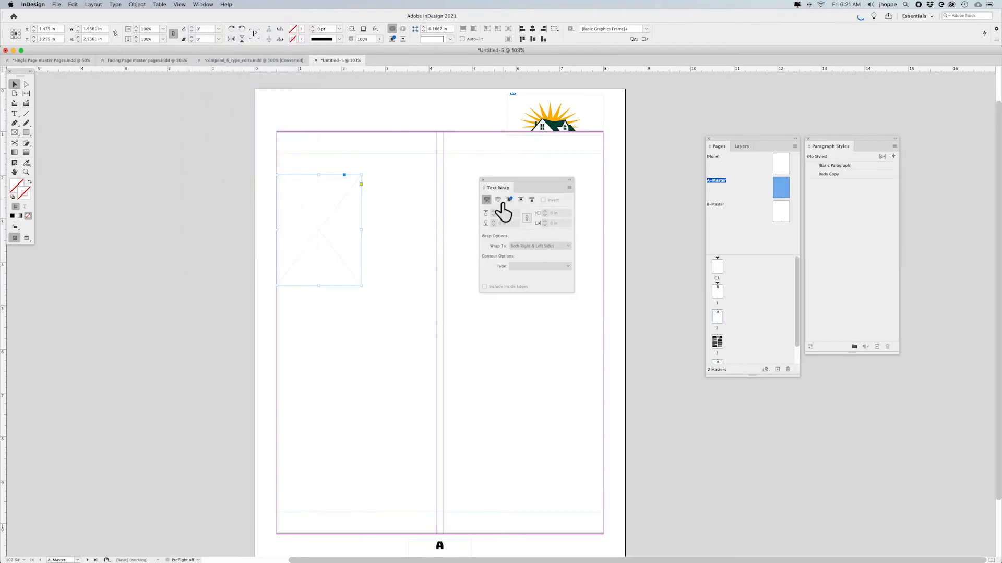
{"action": "left_click", "coordinate": [498, 201]}
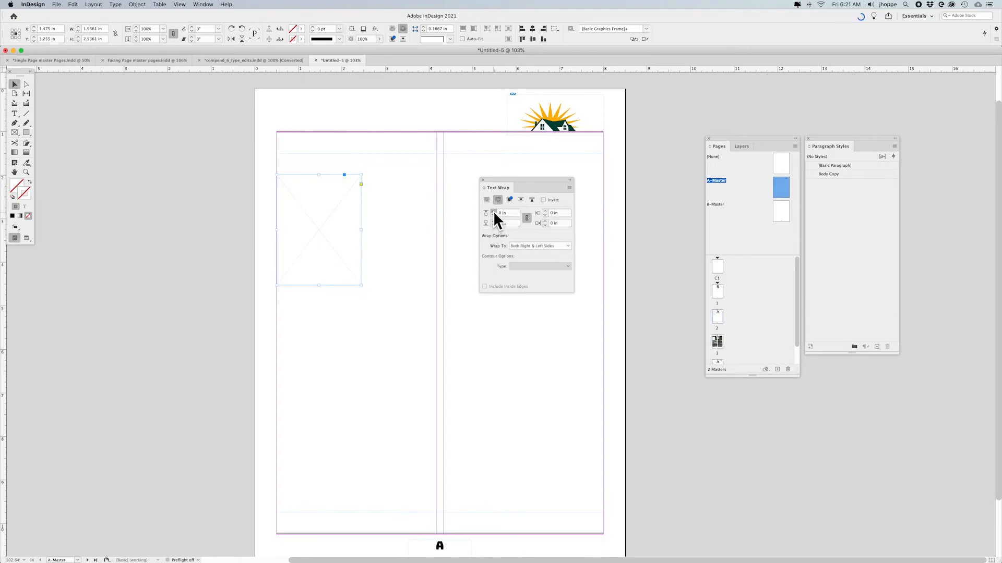
{"action": "left_click", "coordinate": [493, 211]}
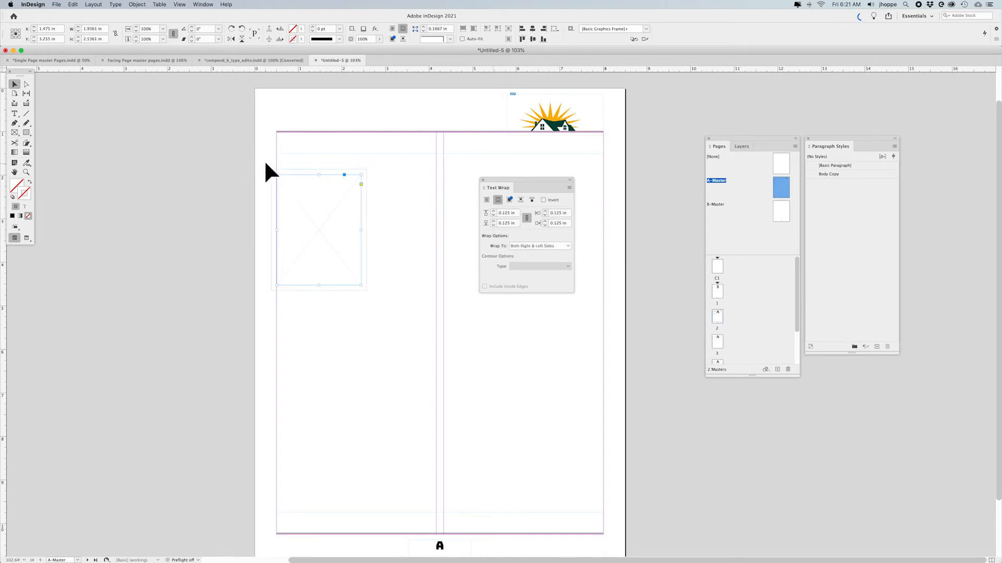
{"action": "left_click", "coordinate": [483, 180]}
Step: Move the placeholder frame straight up to the top edge of the master text frame, at about Y 2.77 in
{"action": "left_click_drag", "start_coordinate": [307, 184], "coordinate": [307, 163]}
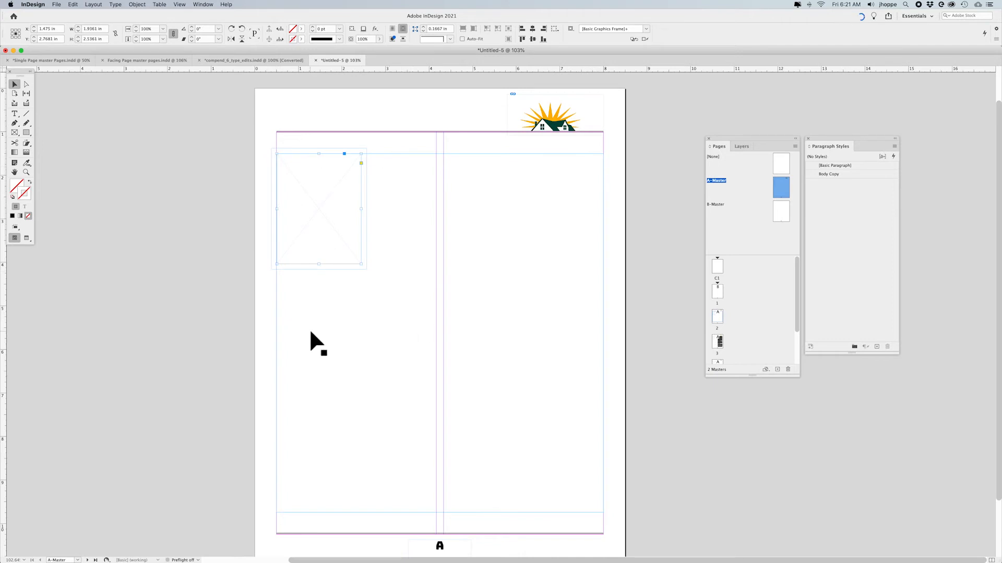
{"action": "left_click", "coordinate": [199, 219]}
{"action": "left_click", "coordinate": [309, 210]}
Step: Open page 4 and test selecting the text frame and the image placeholder beside its text
{"action": "scroll", "coordinate": [744, 309], "scroll_direction": "down", "scroll_amount": 2}
{"action": "double_click", "coordinate": [718, 323]}
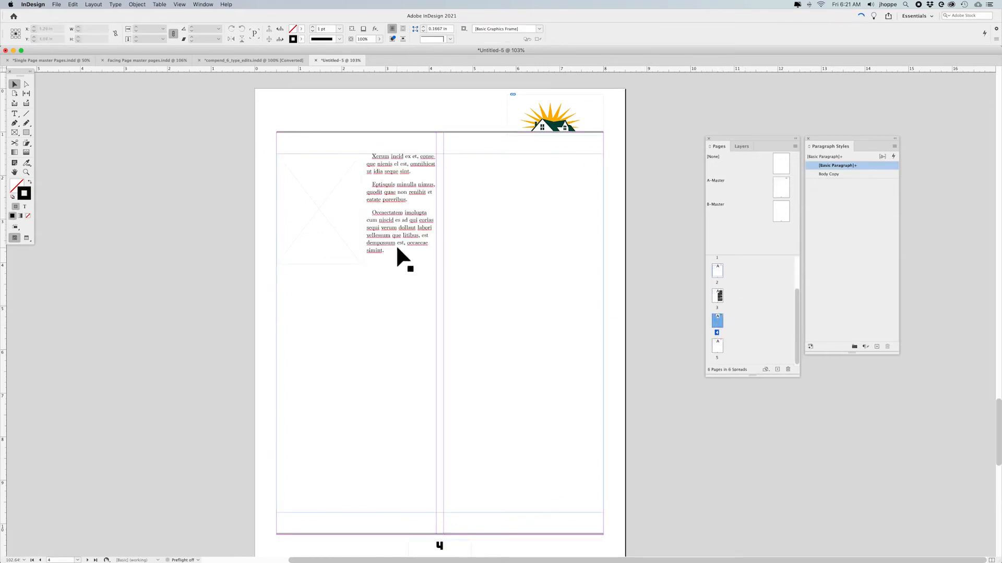
{"action": "left_click", "coordinate": [392, 210]}
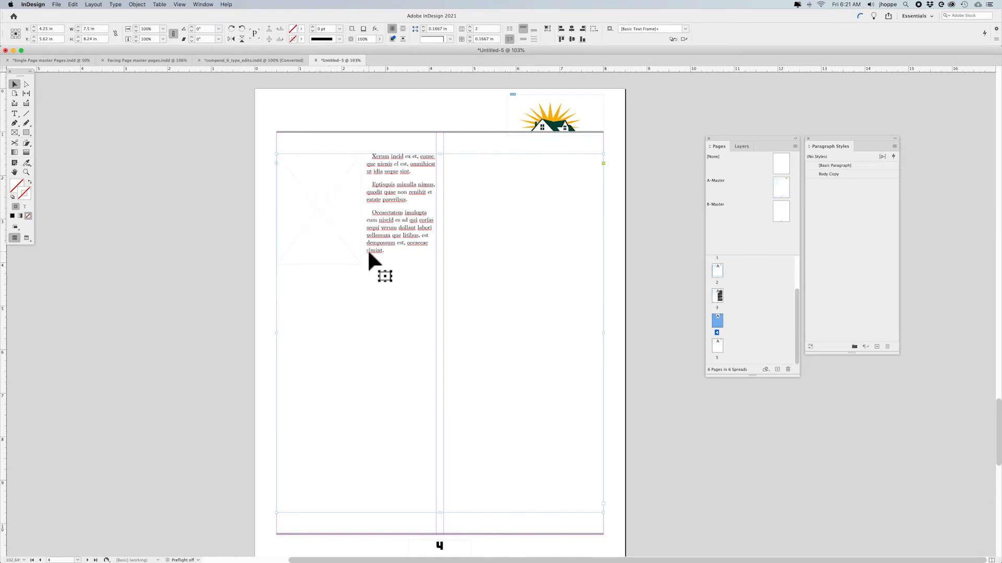
{"action": "left_click", "coordinate": [307, 225]}
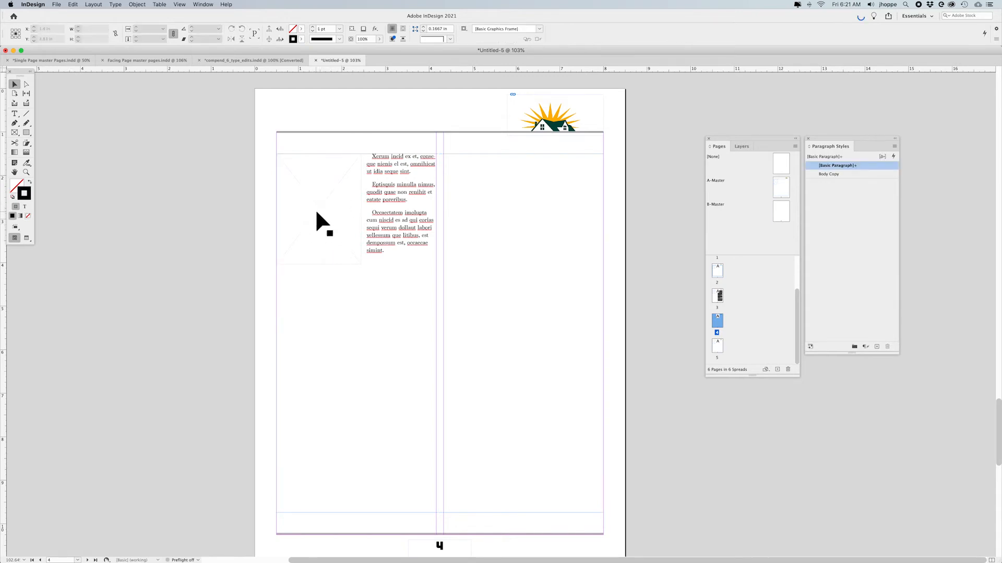
{"action": "left_click", "coordinate": [317, 213]}
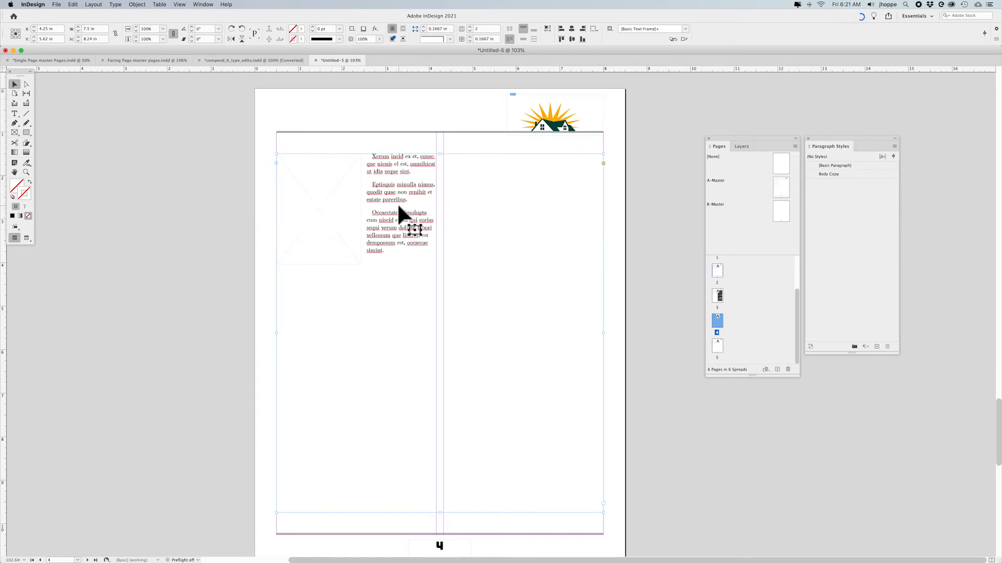
Step: Try moving the page 4 text frame aside to reach the placeholder, move it back, and undo these changes
{"action": "left_click_drag", "start_coordinate": [404, 227], "coordinate": [556, 307]}
{"action": "left_click", "coordinate": [327, 225]}
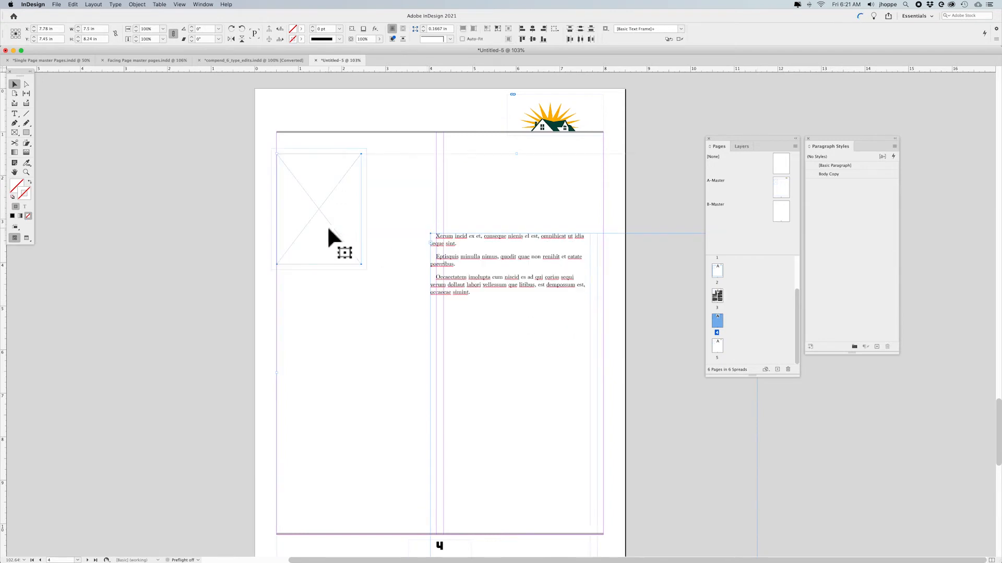
{"action": "left_click", "coordinate": [546, 296]}
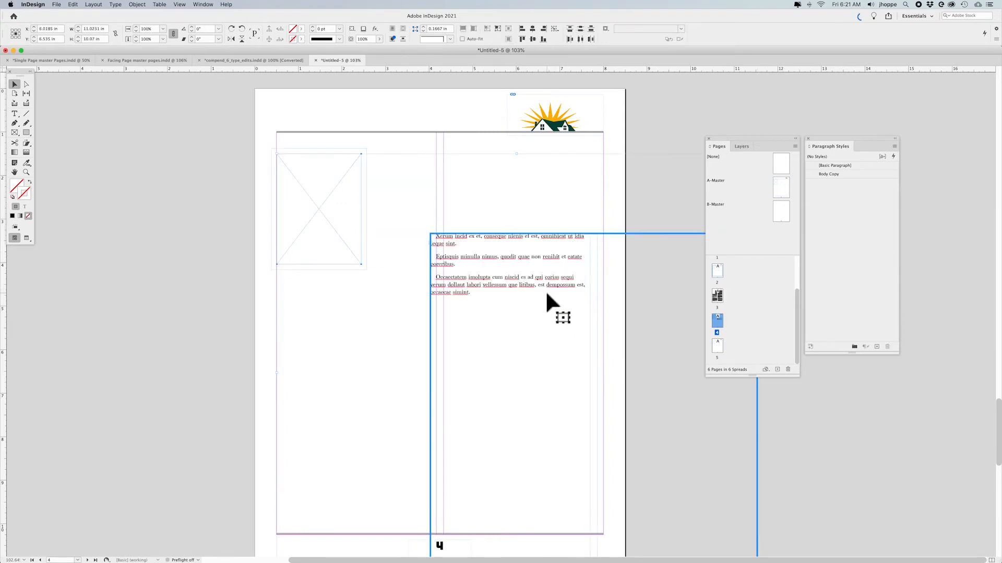
{"action": "left_click", "coordinate": [653, 169]}
{"action": "left_click_drag", "start_coordinate": [540, 302], "coordinate": [383, 220]}
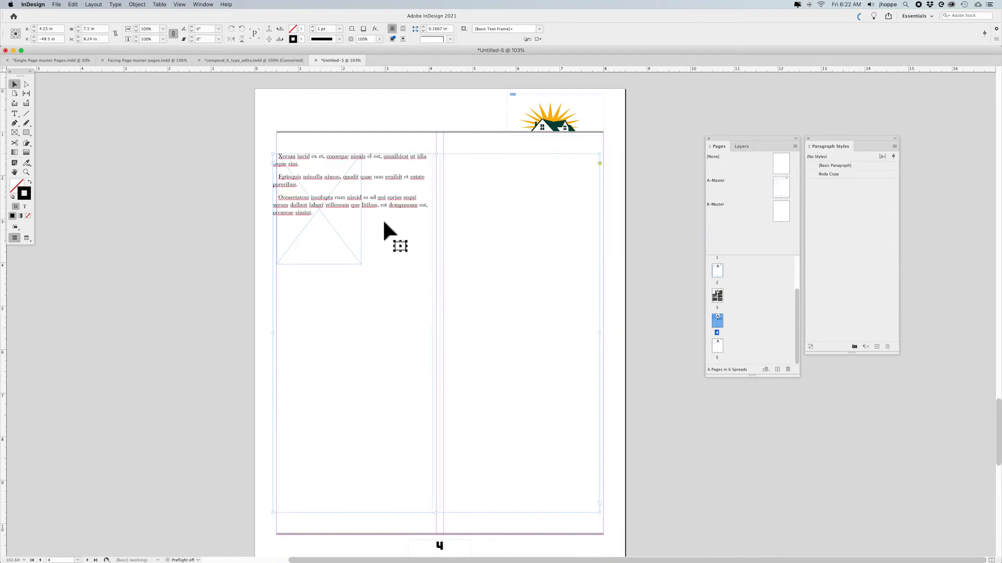
{"action": "key", "text": "super+z"}
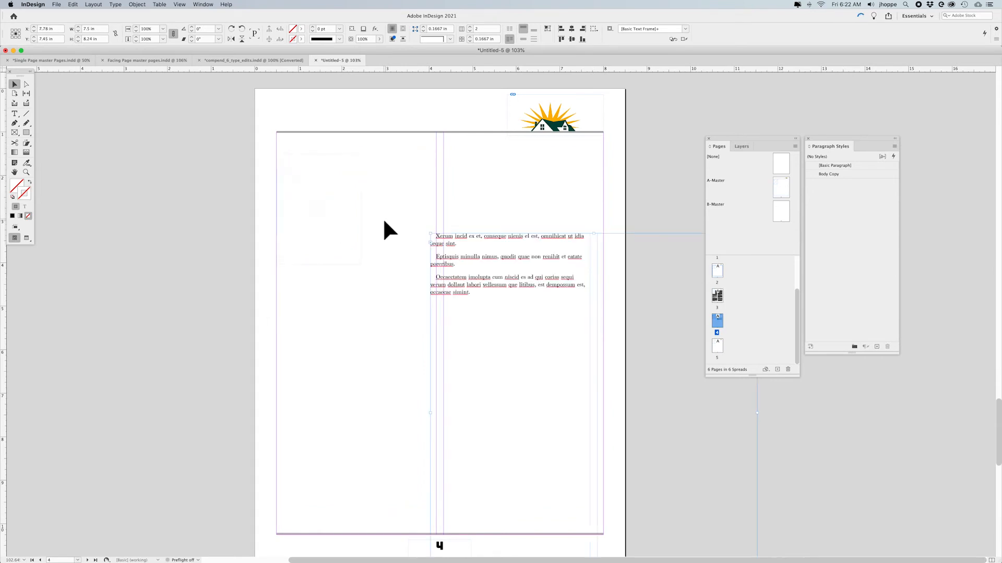
{"action": "key", "text": "super+shift+z"}
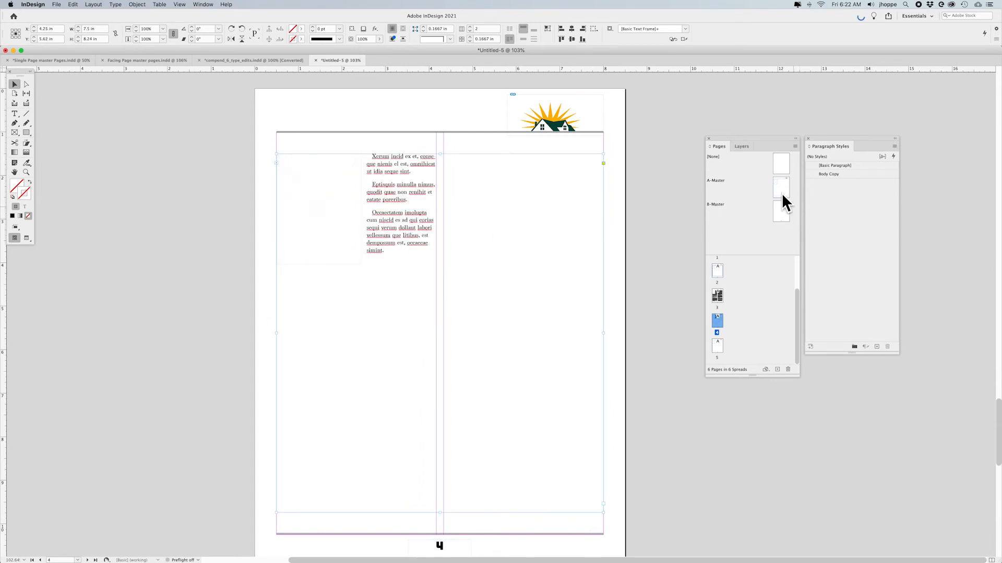
Step: On A-Master, create a layer named Images and move the image placeholder frame onto it
{"action": "double_click", "coordinate": [780, 187]}
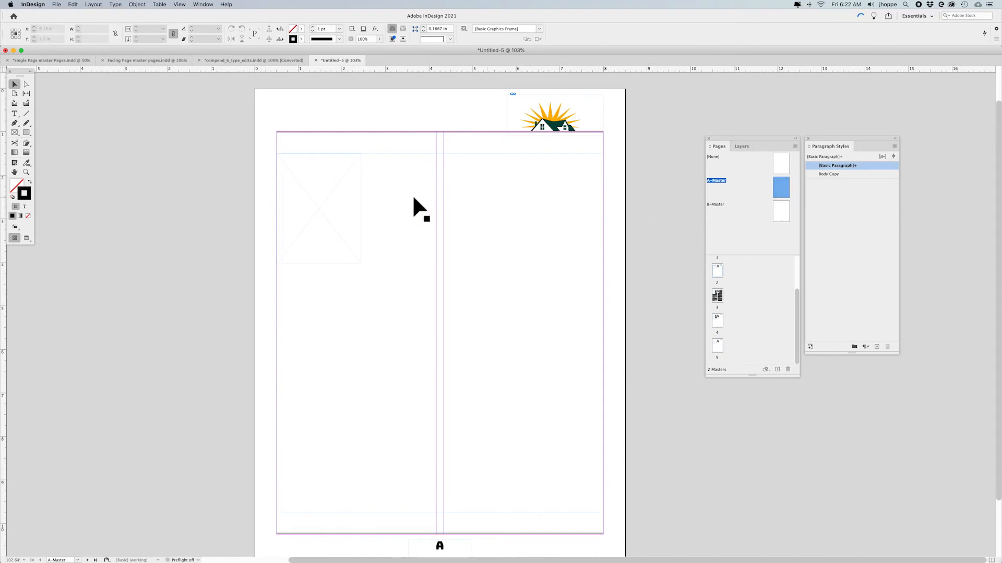
{"action": "left_click", "coordinate": [319, 203]}
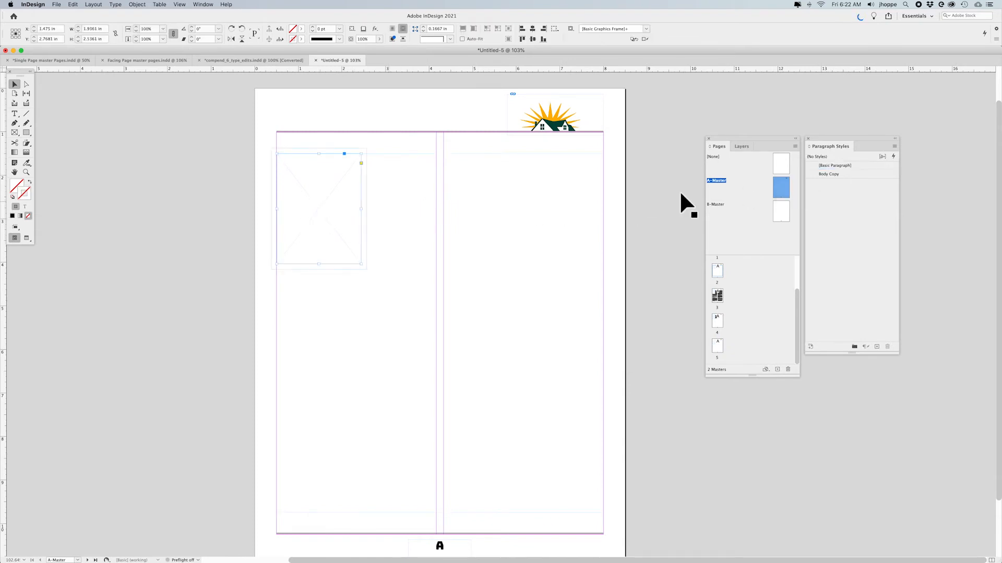
{"action": "left_click", "coordinate": [740, 146]}
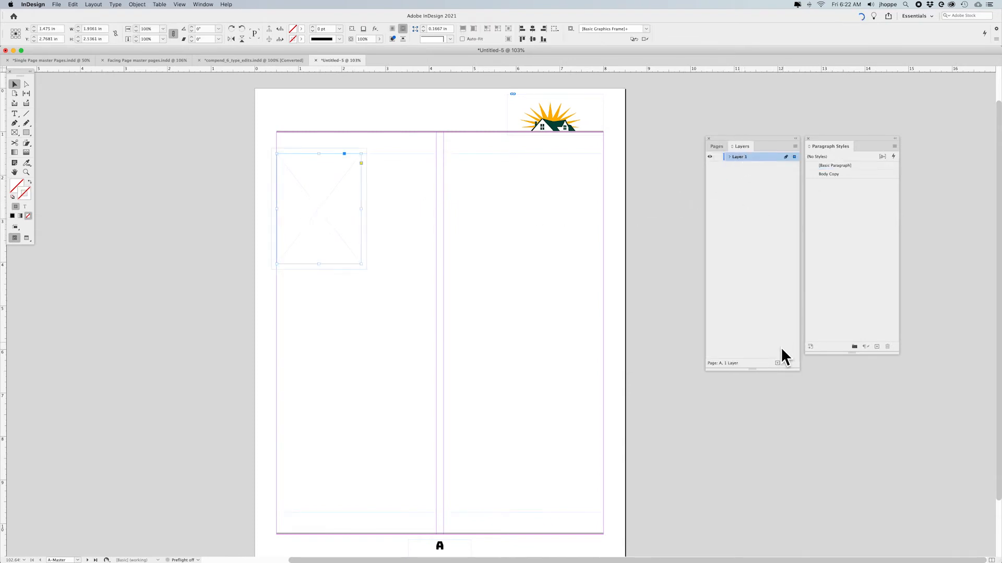
{"action": "left_click", "coordinate": [777, 363]}
{"action": "double_click", "coordinate": [743, 156]}
{"action": "type", "text": "Images"}
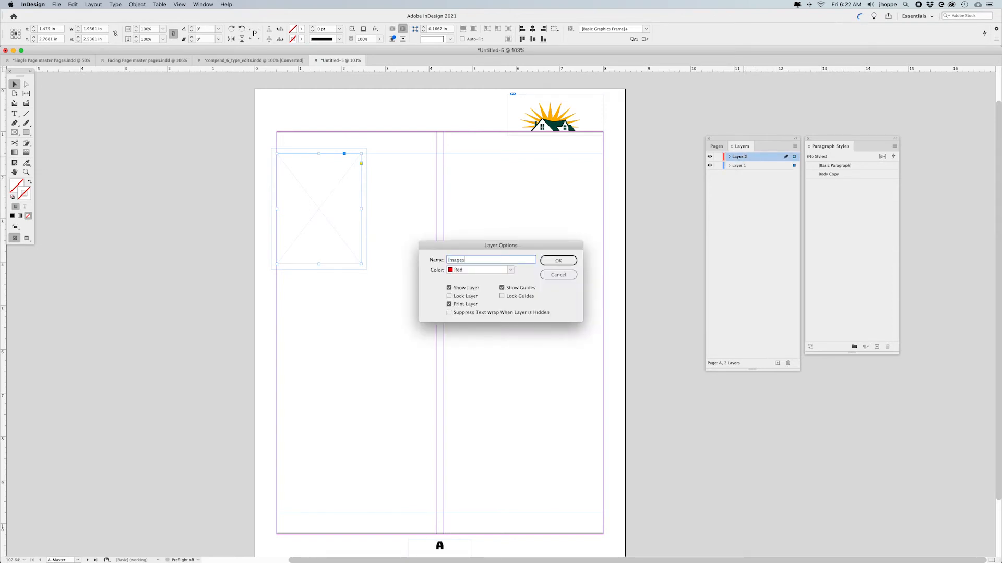
{"action": "key", "text": "Return"}
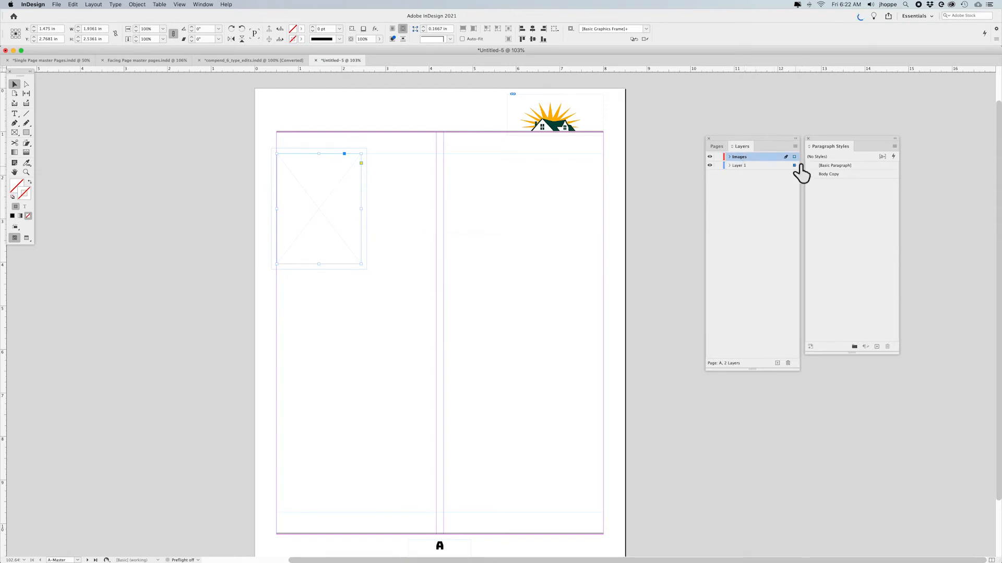
{"action": "left_click_drag", "start_coordinate": [794, 165], "coordinate": [794, 157]}
Step: On page 5, override the master text frame and the master image placeholder so both are editable
{"action": "left_click", "coordinate": [715, 146]}
{"action": "double_click", "coordinate": [716, 347]}
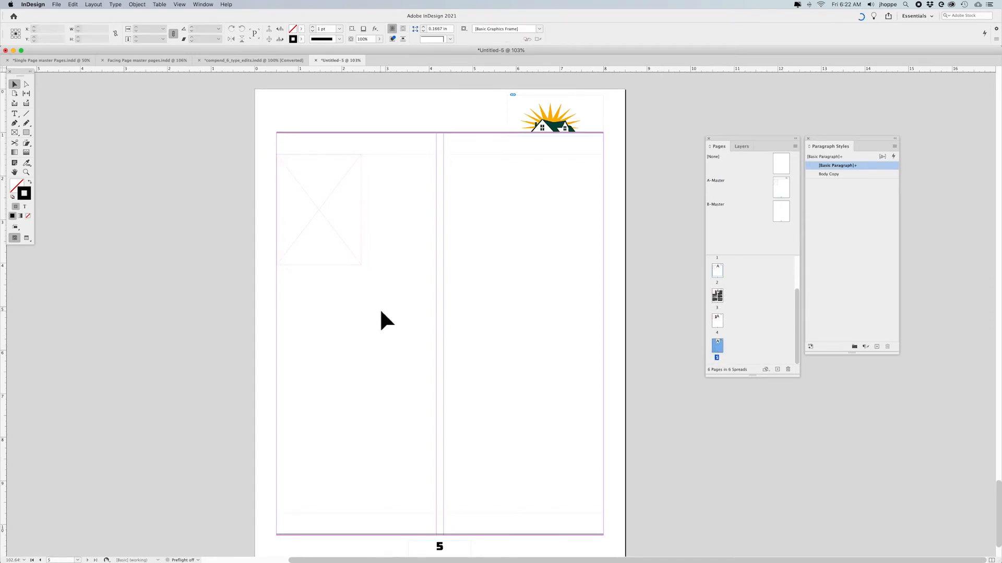
{"action": "left_click", "coordinate": [395, 305], "text": "shift+super"}
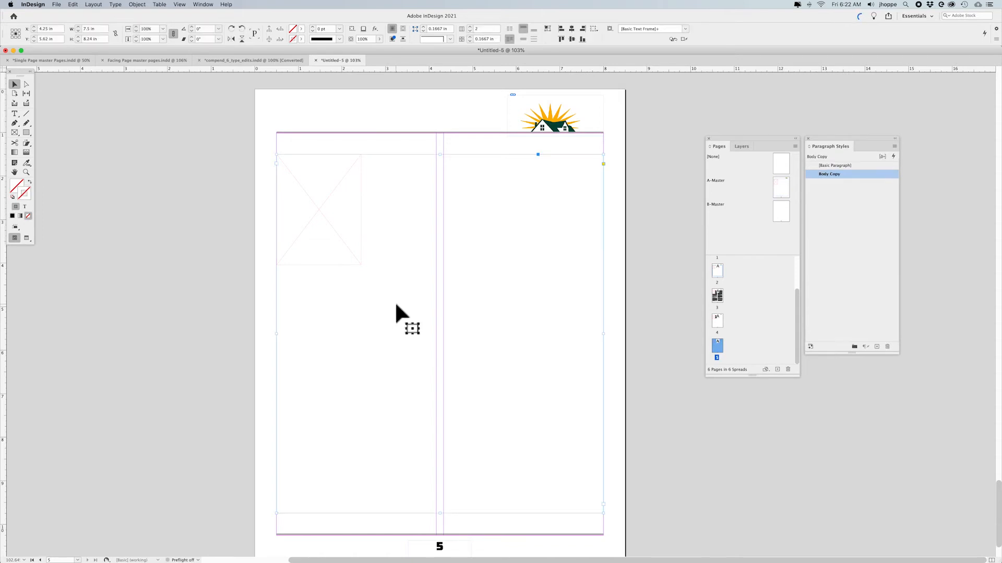
{"action": "left_click", "coordinate": [167, 266]}
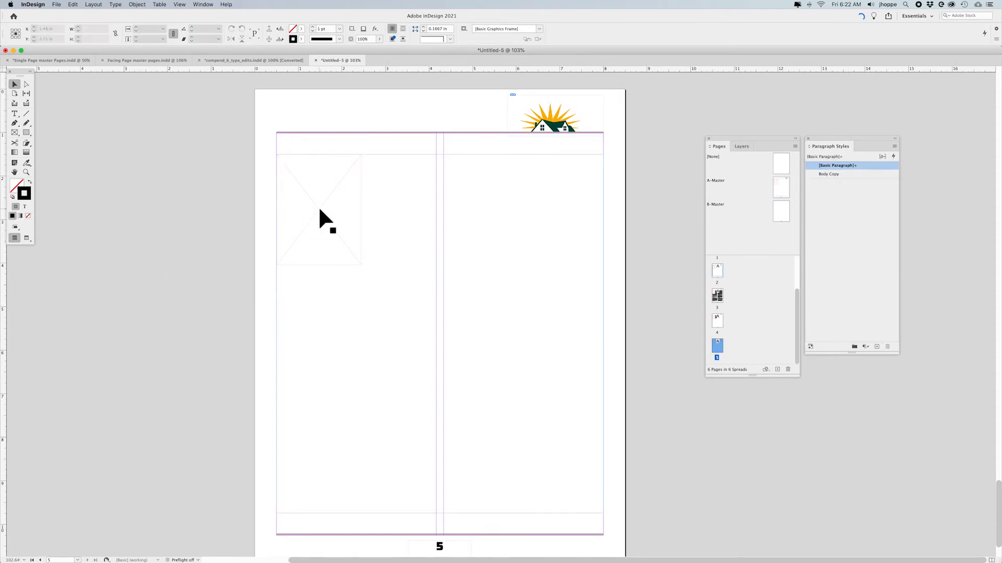
{"action": "left_click", "coordinate": [318, 205], "text": "shift+super"}
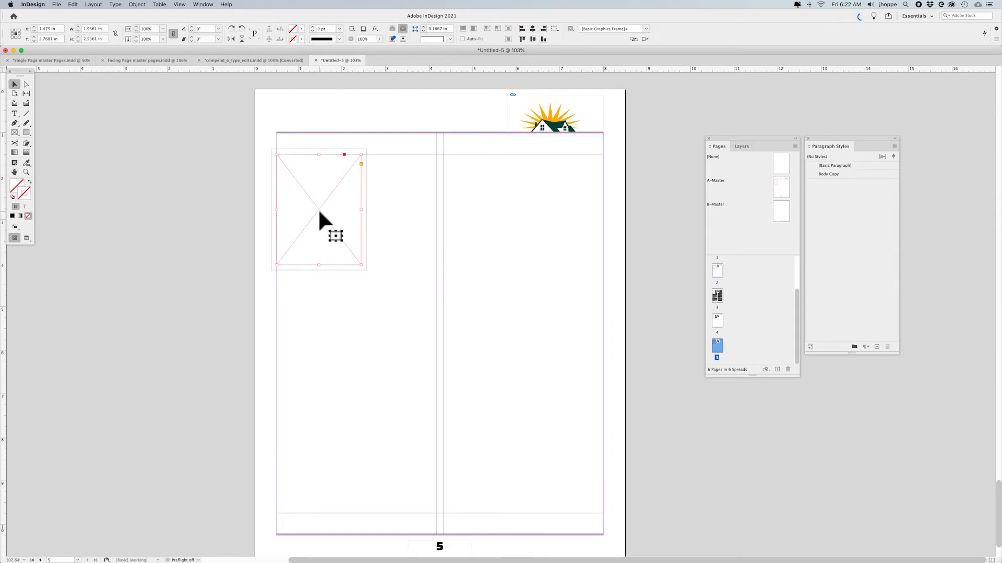
Step: Check the placeholder's layer and test selecting the overridden text frame separately from it on page 5
{"action": "left_click", "coordinate": [747, 147]}
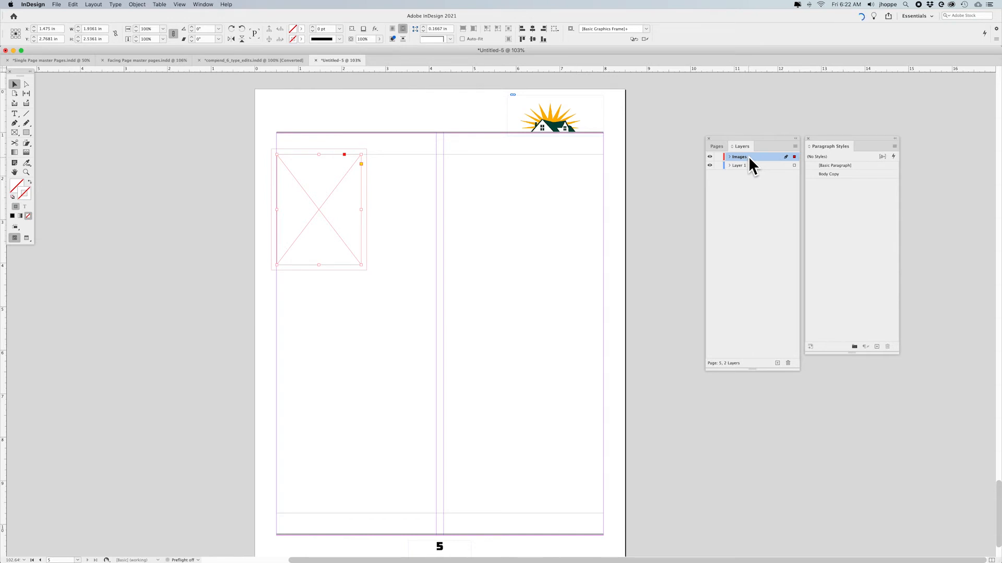
{"action": "left_click", "coordinate": [381, 217]}
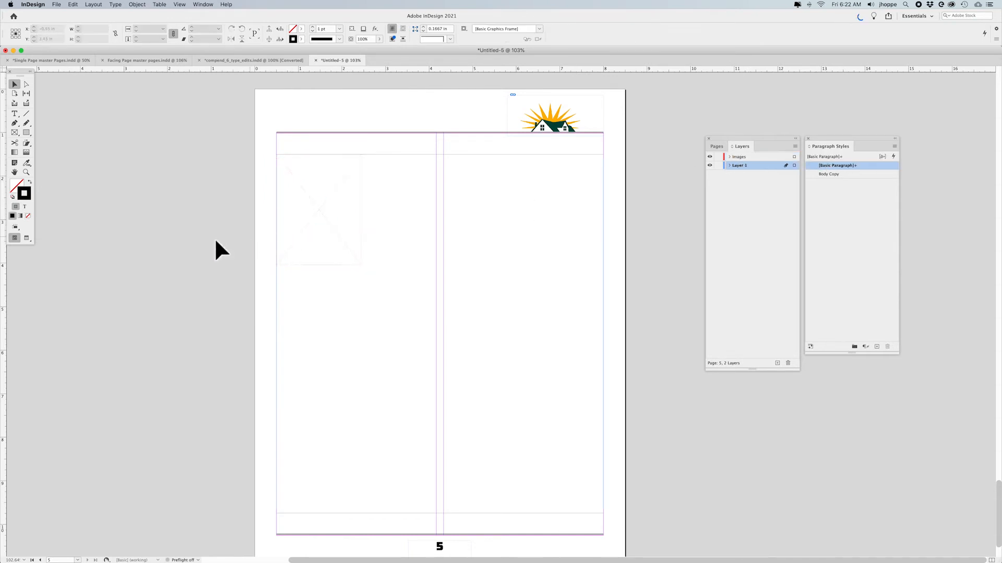
{"action": "left_click", "coordinate": [330, 231]}
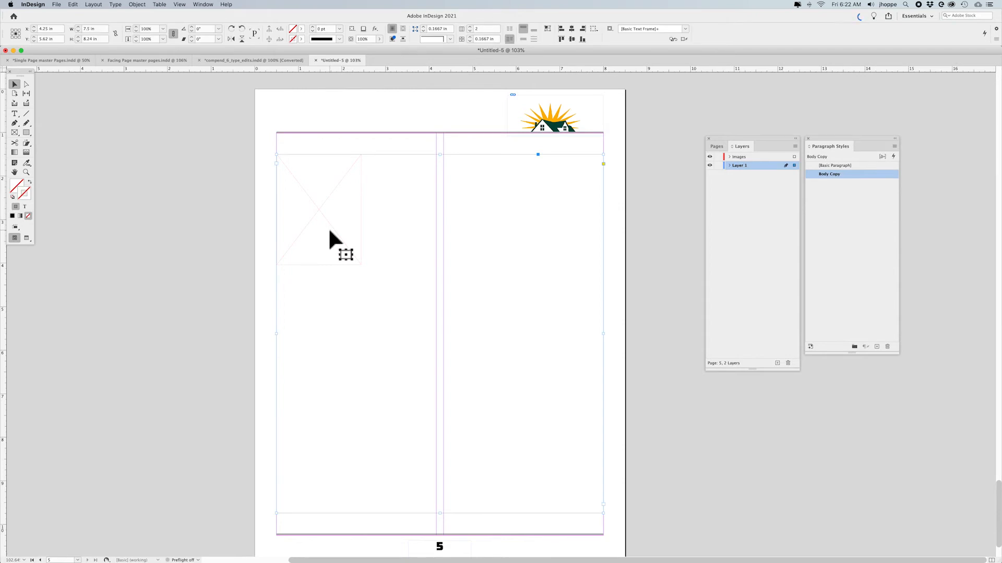
{"action": "left_click", "coordinate": [329, 230]}
{"action": "left_click", "coordinate": [211, 230]}
Step: Try placing the headshot JPEG in the page 5 image placeholder, and undo the placement
{"action": "left_click", "coordinate": [311, 220]}
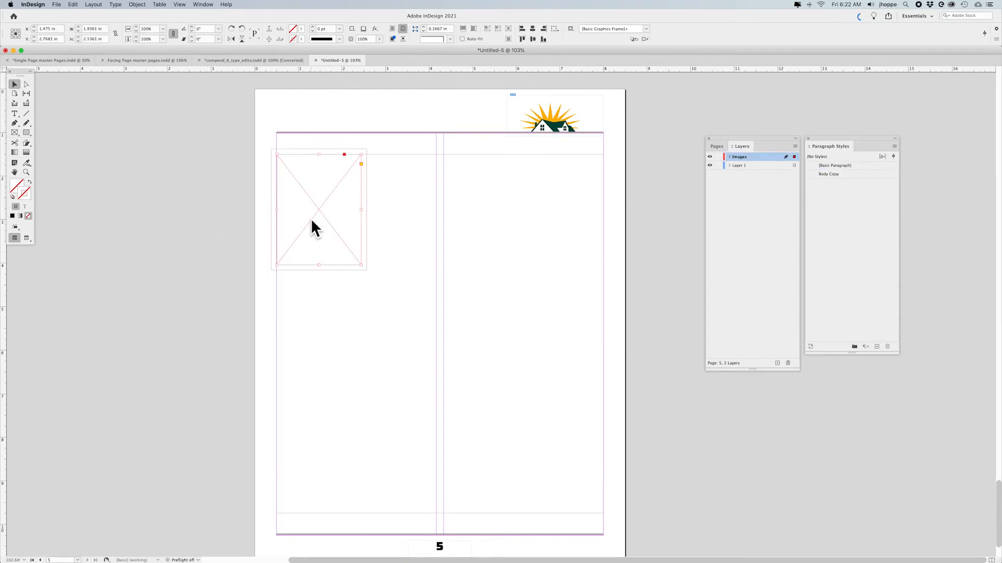
{"action": "key", "text": "super+d"}
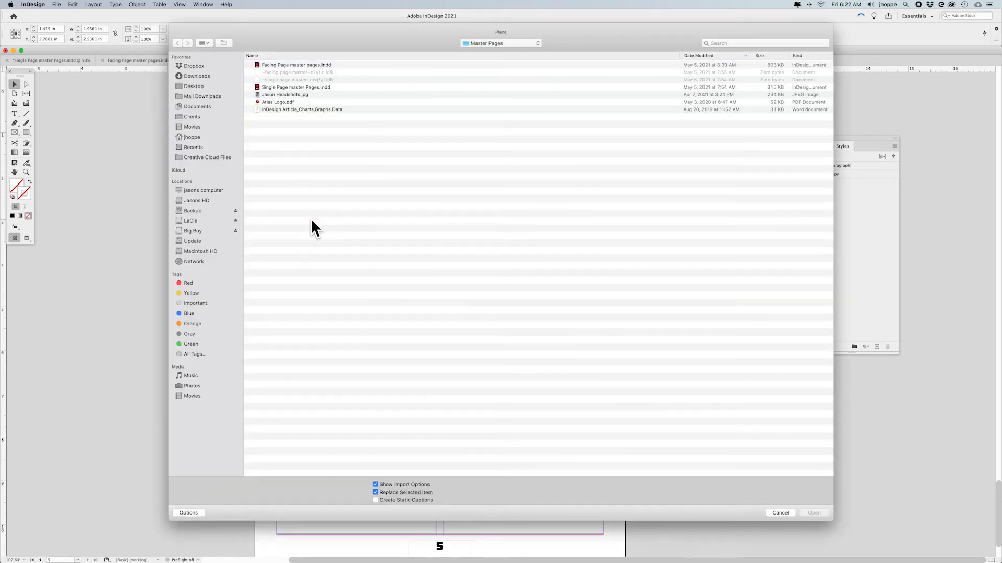
{"action": "double_click", "coordinate": [284, 95]}
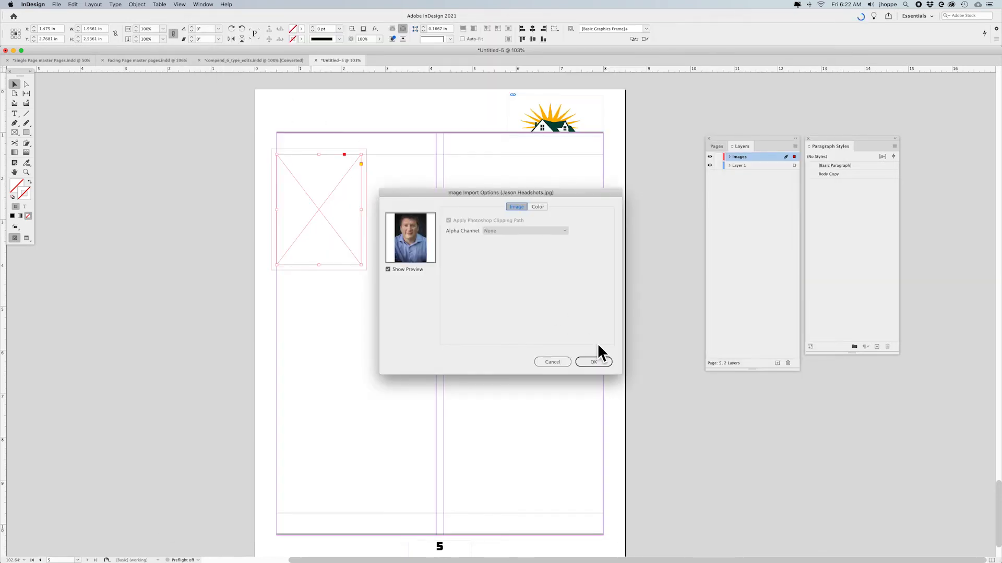
{"action": "left_click", "coordinate": [593, 362]}
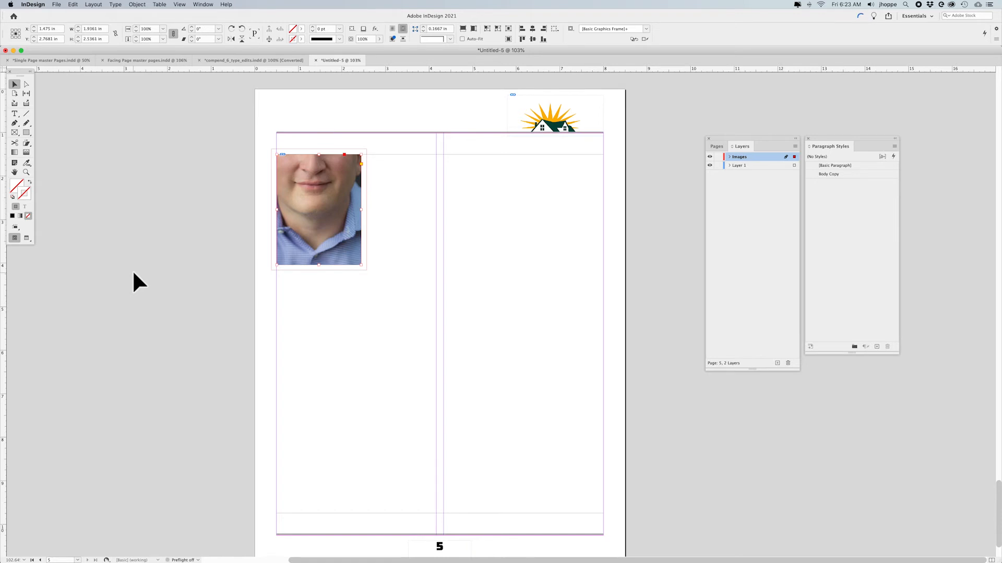
{"action": "key", "text": "super+z"}
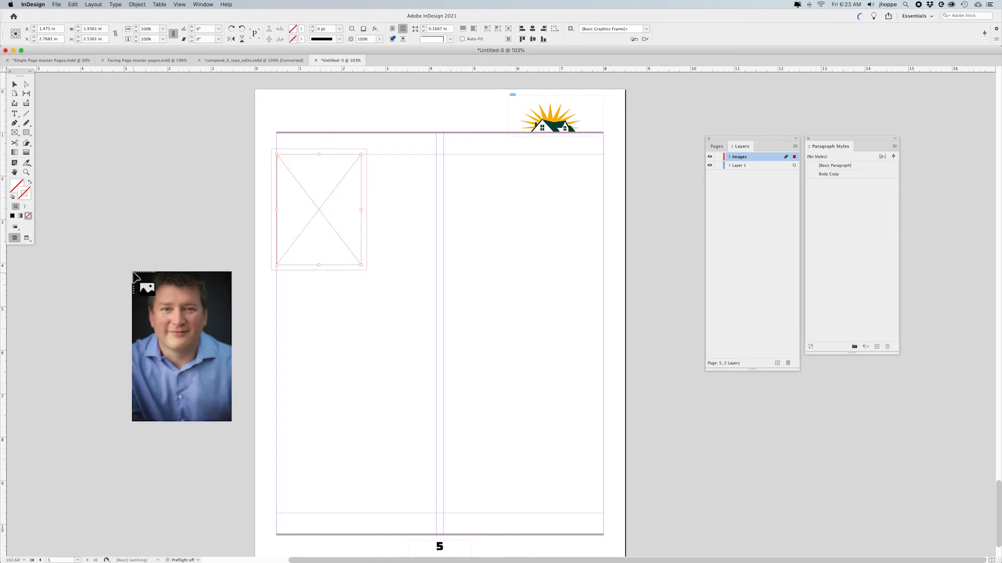
{"action": "key", "text": "Escape"}
Step: On A-Master, set the image placeholder's frame fitting option to Fill Frame Proportionally
{"action": "left_click", "coordinate": [718, 146]}
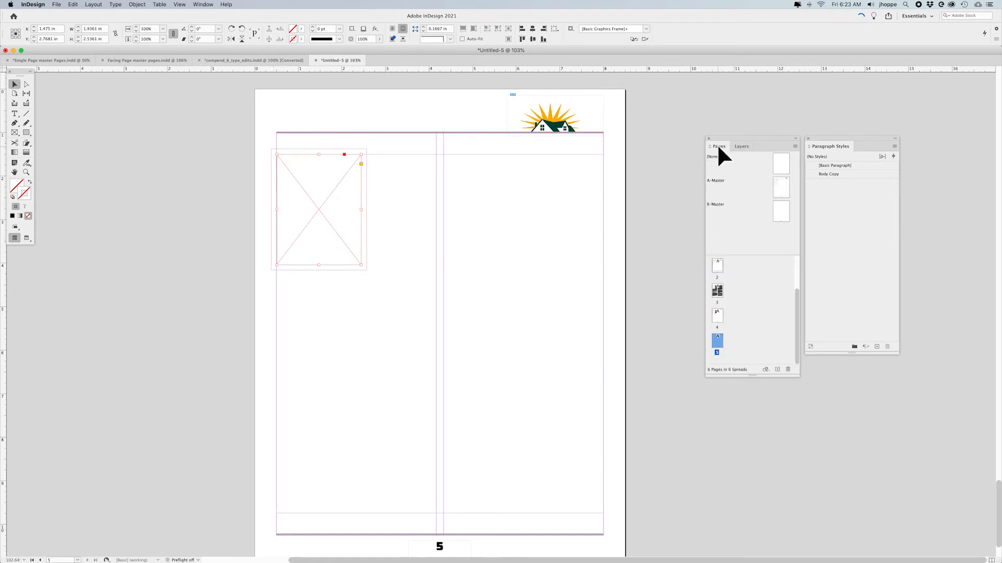
{"action": "key", "text": "shift+super+a"}
{"action": "double_click", "coordinate": [780, 188]}
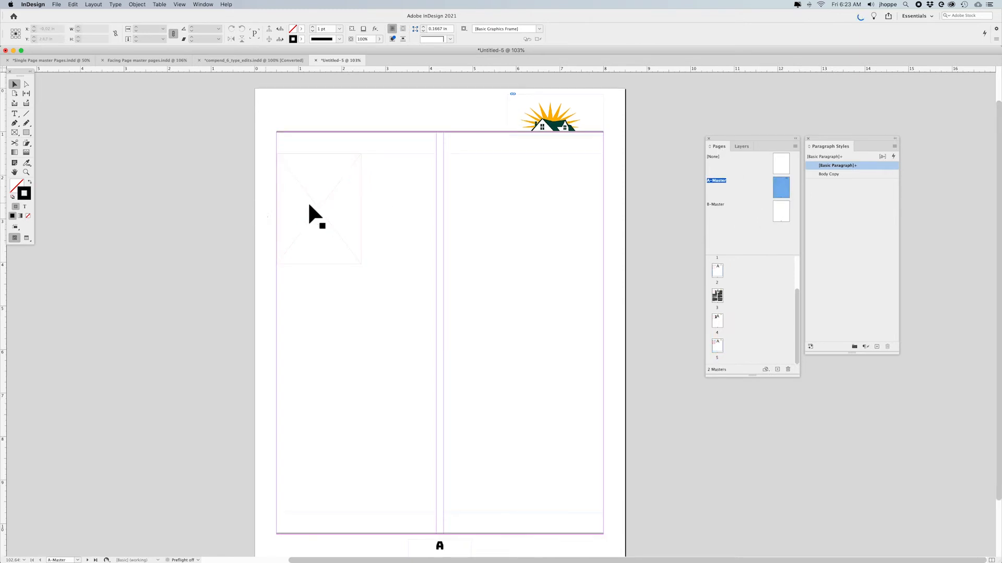
{"action": "left_click", "coordinate": [322, 205]}
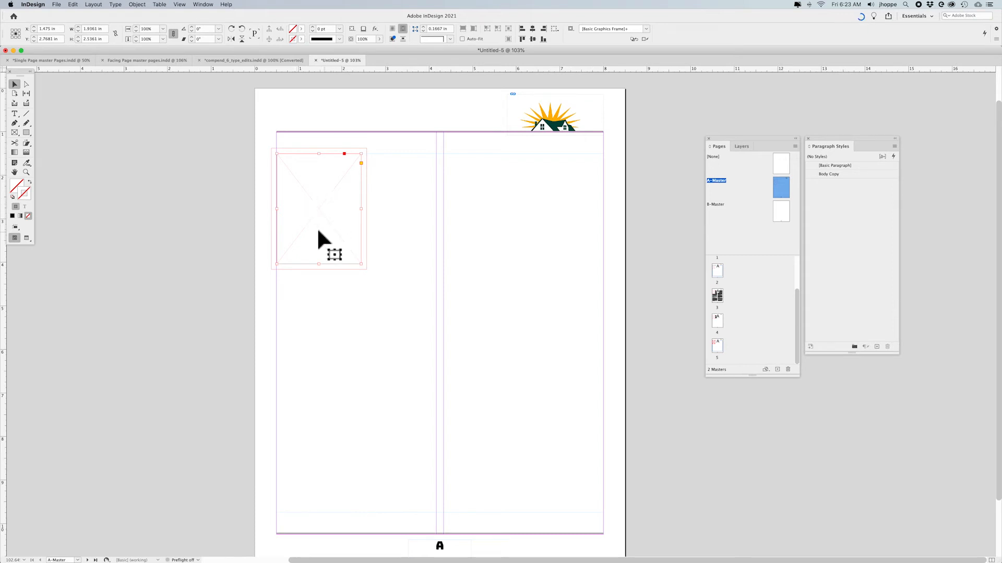
{"action": "left_click", "coordinate": [136, 4]}
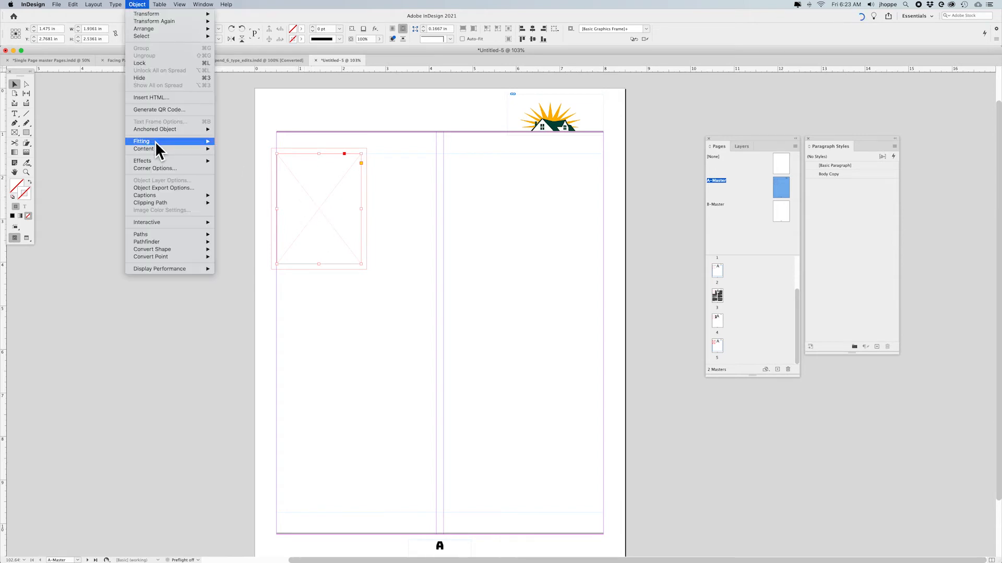
{"action": "mouse_move", "coordinate": [155, 142]}
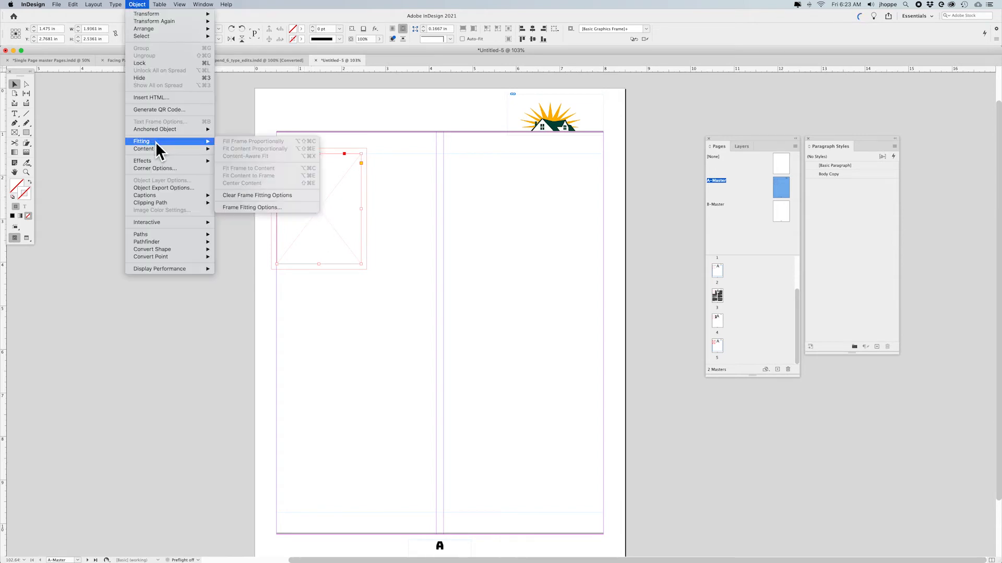
{"action": "left_click", "coordinate": [239, 207]}
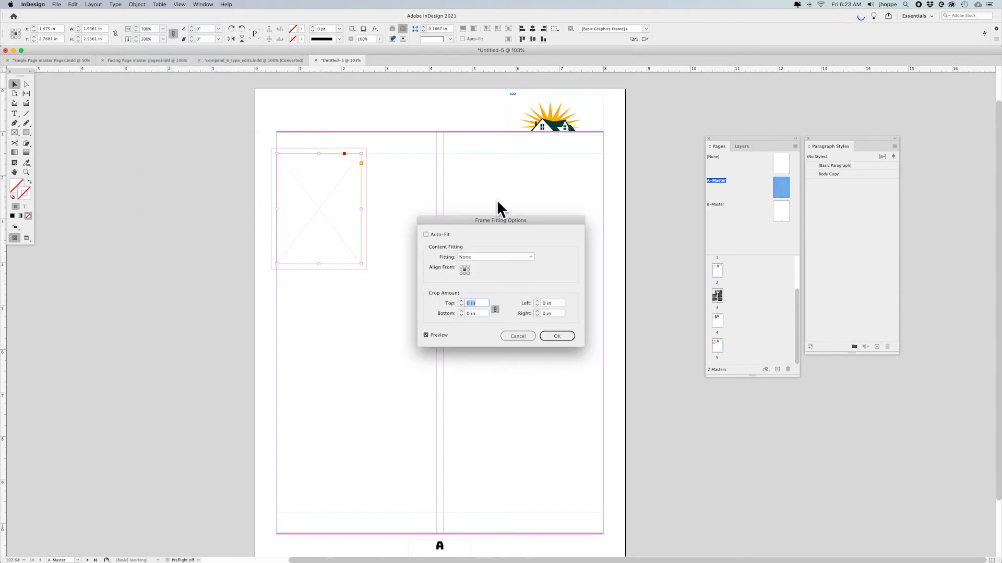
{"action": "left_click_drag", "start_coordinate": [499, 220], "coordinate": [556, 135]}
{"action": "left_click", "coordinate": [546, 172]}
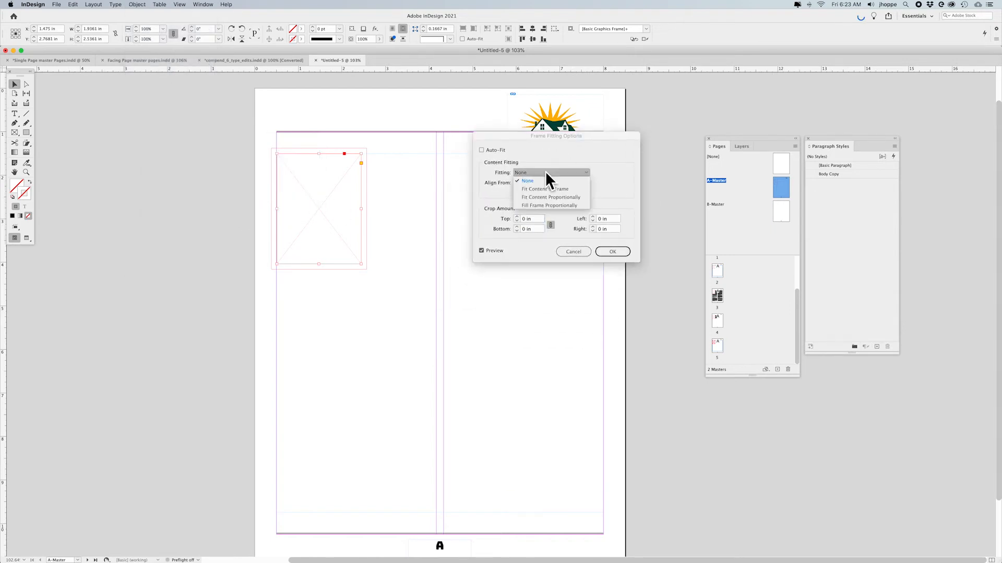
{"action": "left_click", "coordinate": [558, 205]}
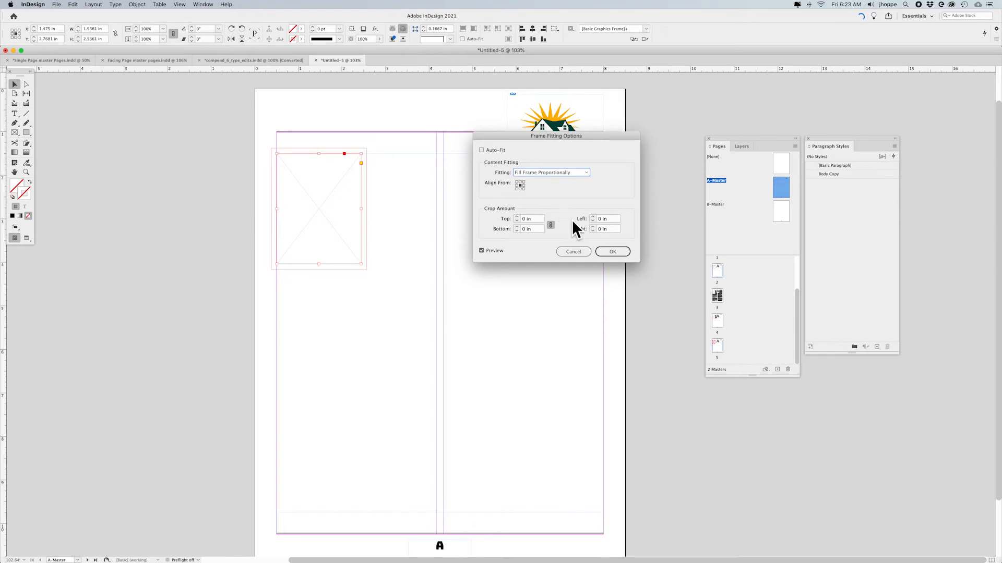
{"action": "left_click", "coordinate": [610, 252]}
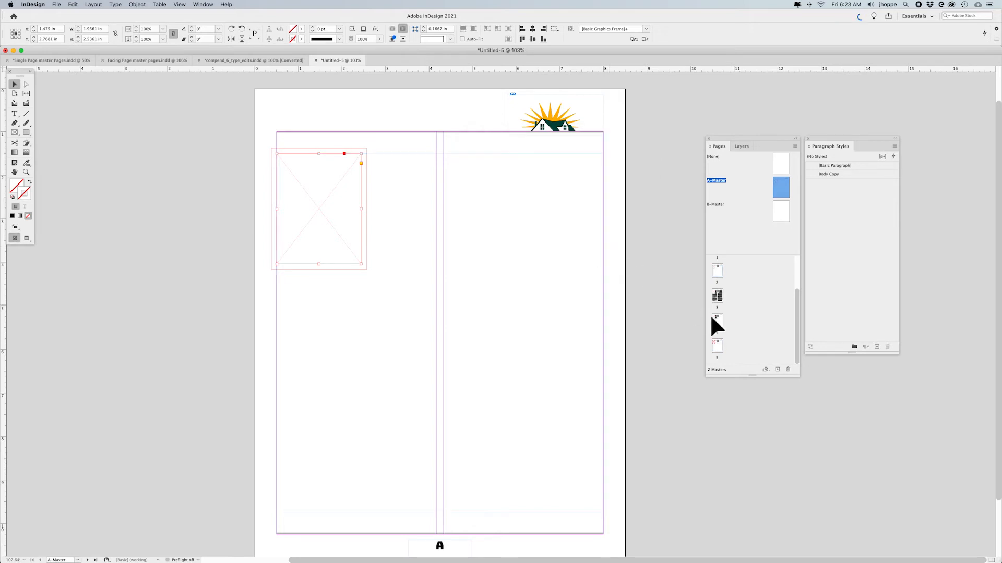
Step: Place the headshot JPEG into the overridden image placeholder on page 5, accepting the import options
{"action": "double_click", "coordinate": [718, 346]}
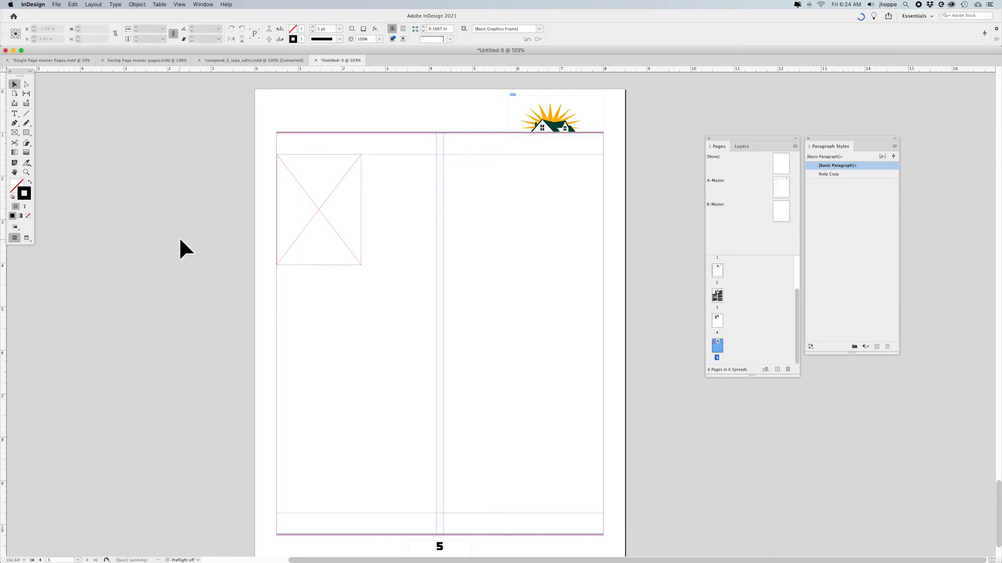
{"action": "key", "text": "super+d"}
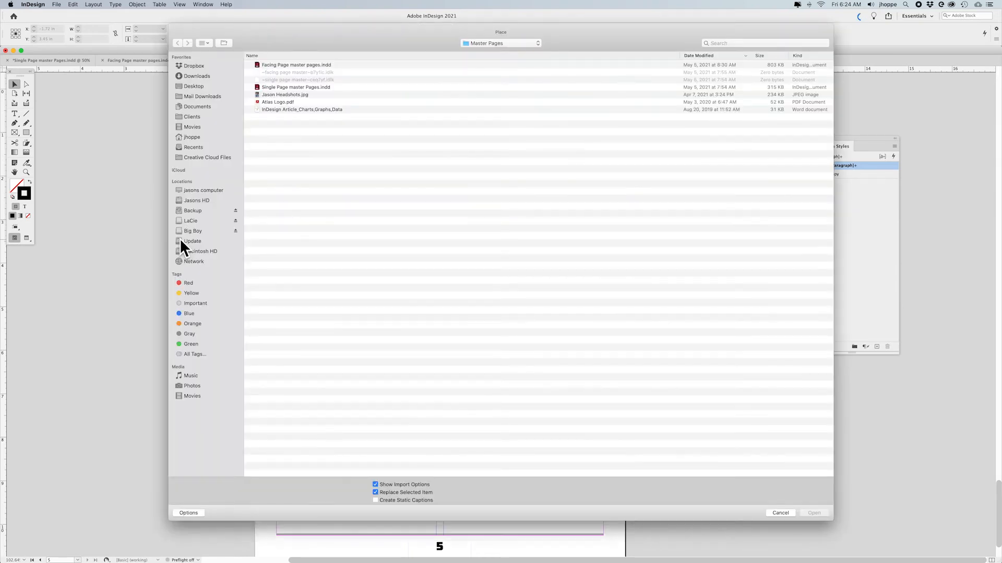
{"action": "double_click", "coordinate": [286, 94]}
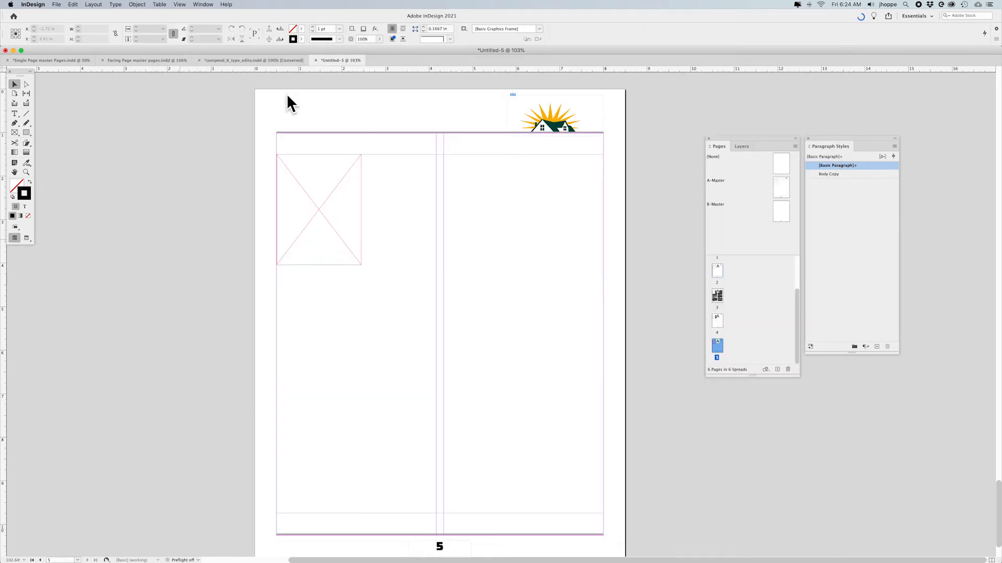
{"action": "left_click", "coordinate": [605, 360]}
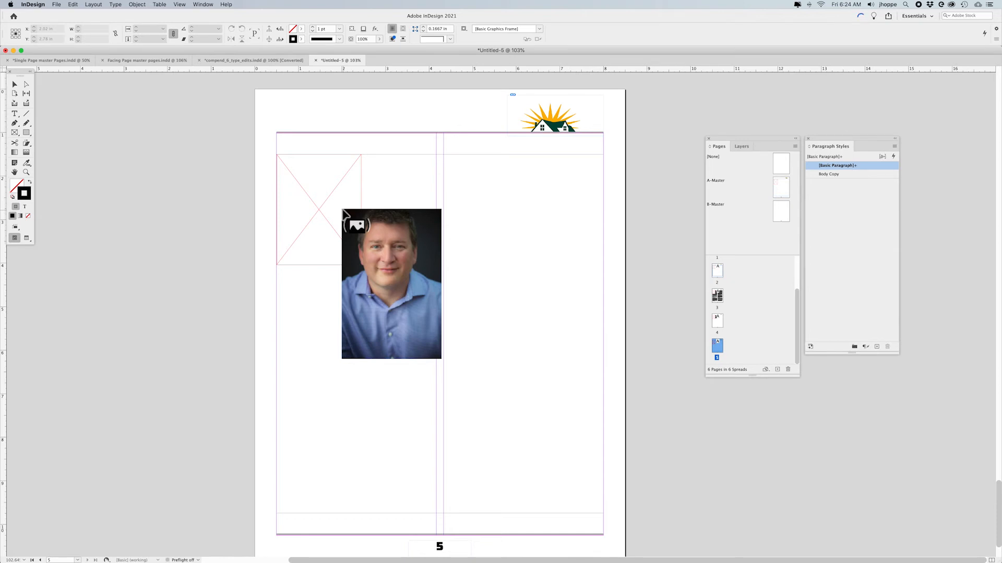
{"action": "left_click", "coordinate": [343, 211]}
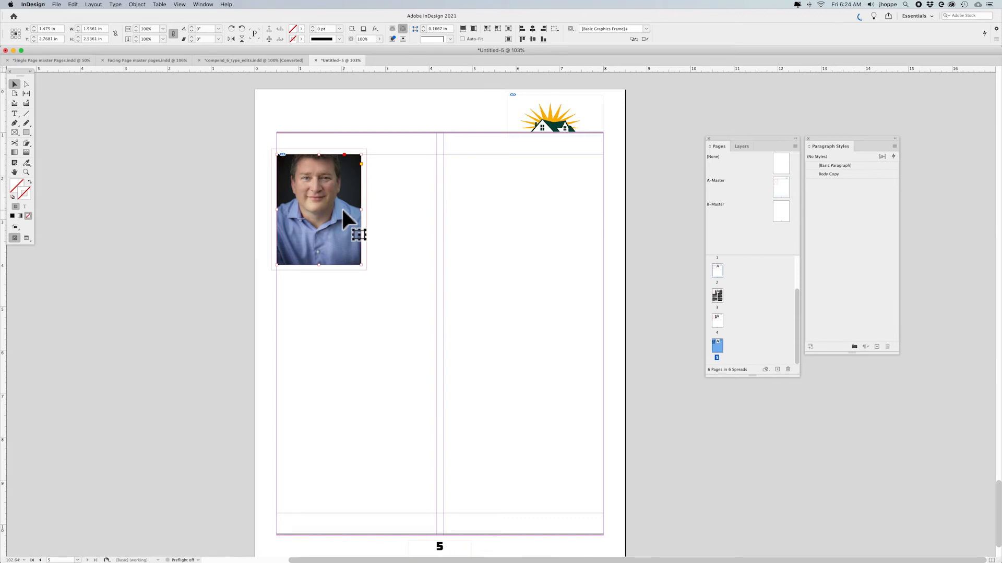
Step: Nudge the headshot down inside its page 5 frame and enlarge the image slightly within the crop
{"action": "left_click", "coordinate": [320, 209]}
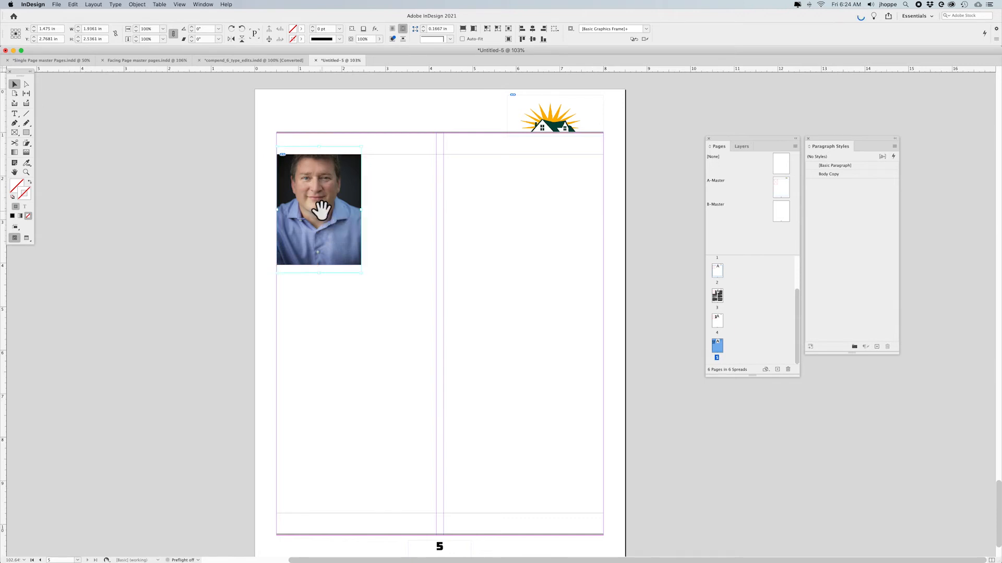
{"action": "key", "text": "Down"}
{"action": "key", "text": "Down"}
{"action": "key", "text": "Down"}
{"action": "key", "text": "Down"}
{"action": "key", "text": "Down"}
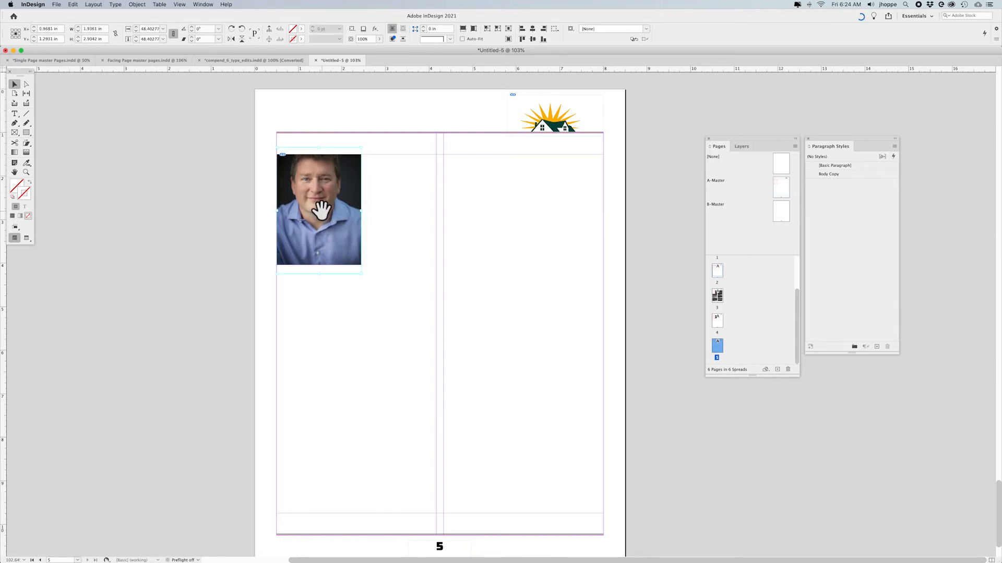
{"action": "key", "text": "Down"}
{"action": "key", "text": "Down"}
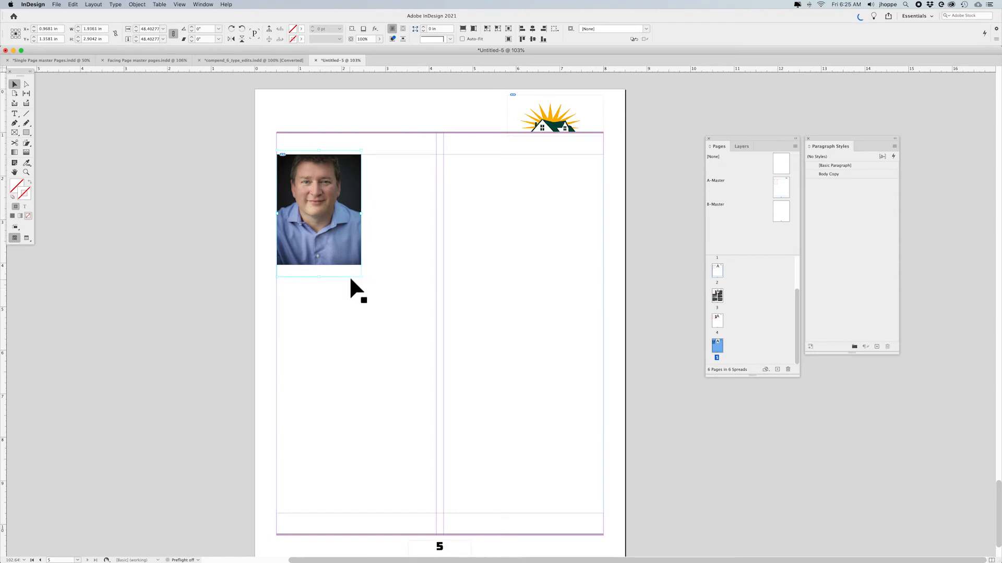
{"action": "left_click_drag", "start_coordinate": [359, 275], "coordinate": [368, 285]}
{"action": "left_click", "coordinate": [179, 254]}
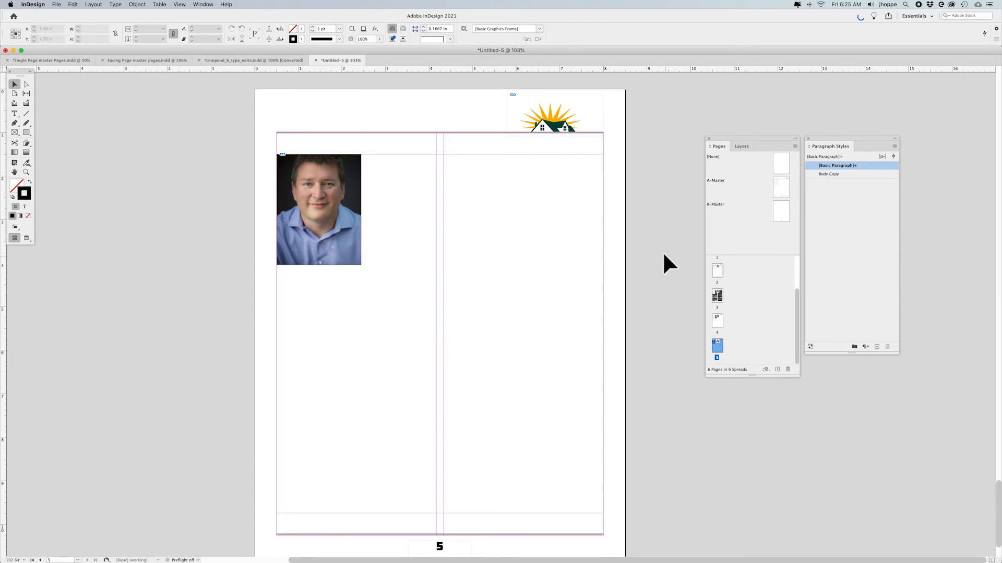
Step: Delete all the body text from the threaded text frame on page 3
{"action": "double_click", "coordinate": [782, 187]}
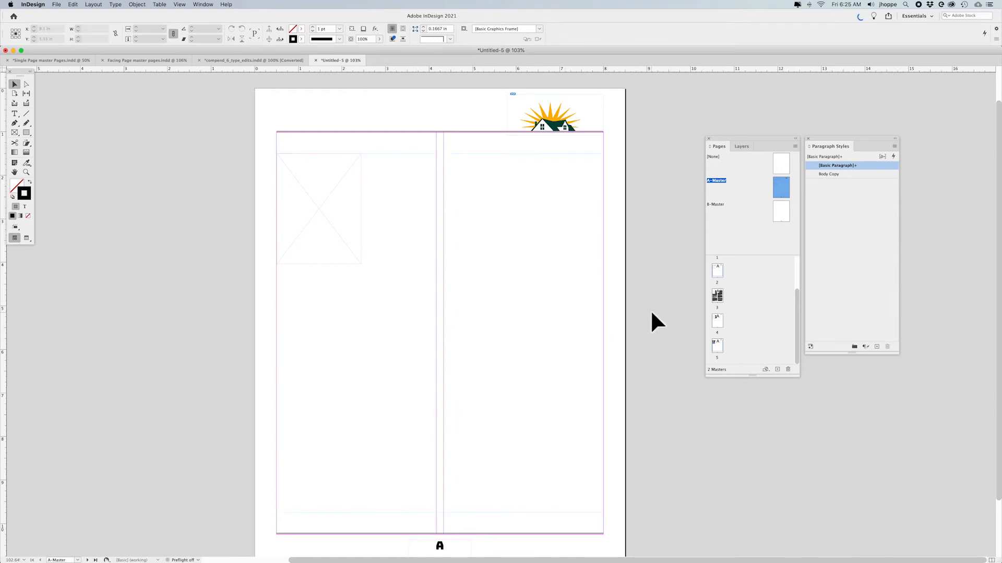
{"action": "left_click", "coordinate": [716, 297], "text": "alt"}
{"action": "double_click", "coordinate": [717, 296]}
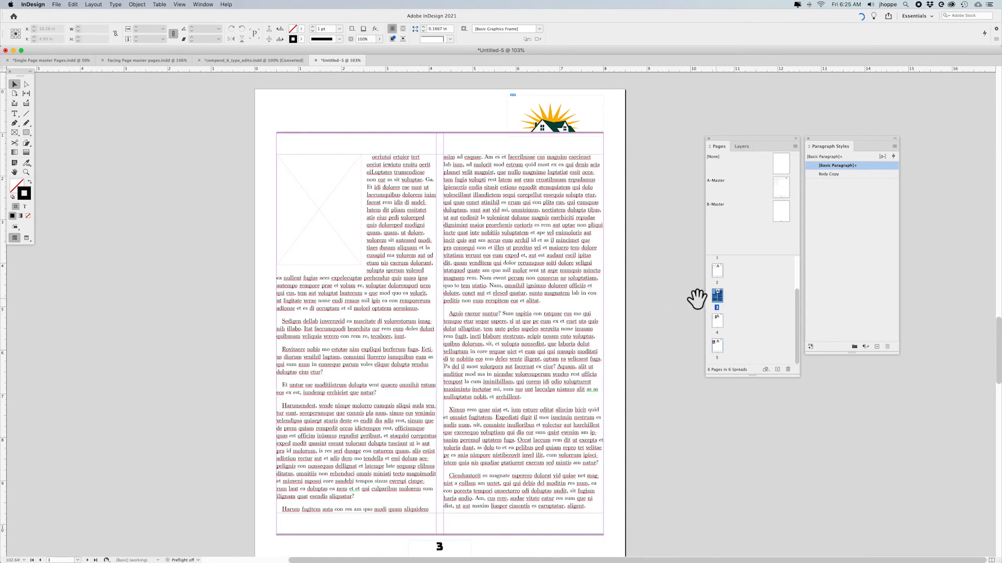
{"action": "double_click", "coordinate": [551, 300]}
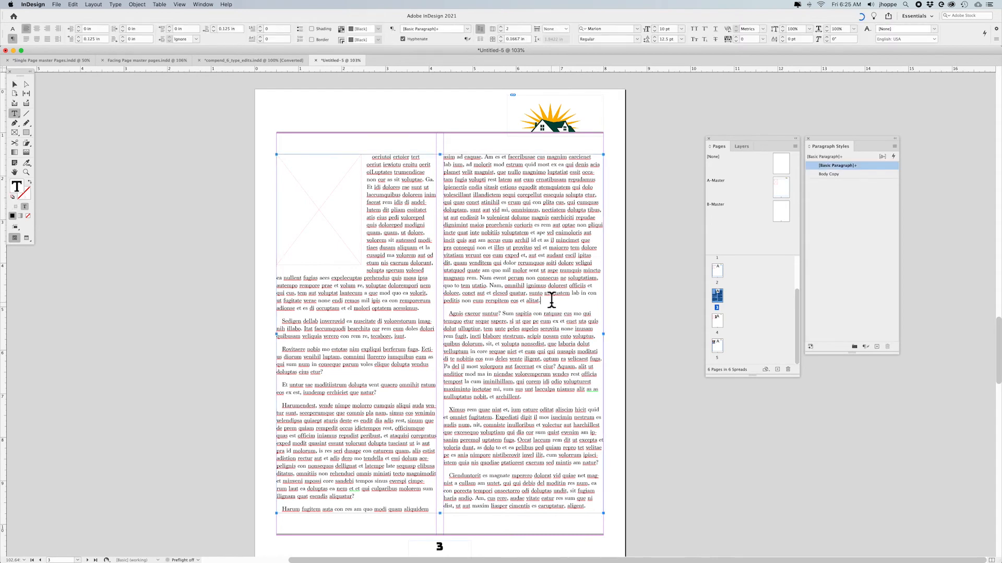
{"action": "key", "text": "super+a"}
{"action": "key", "text": "BackSpace"}
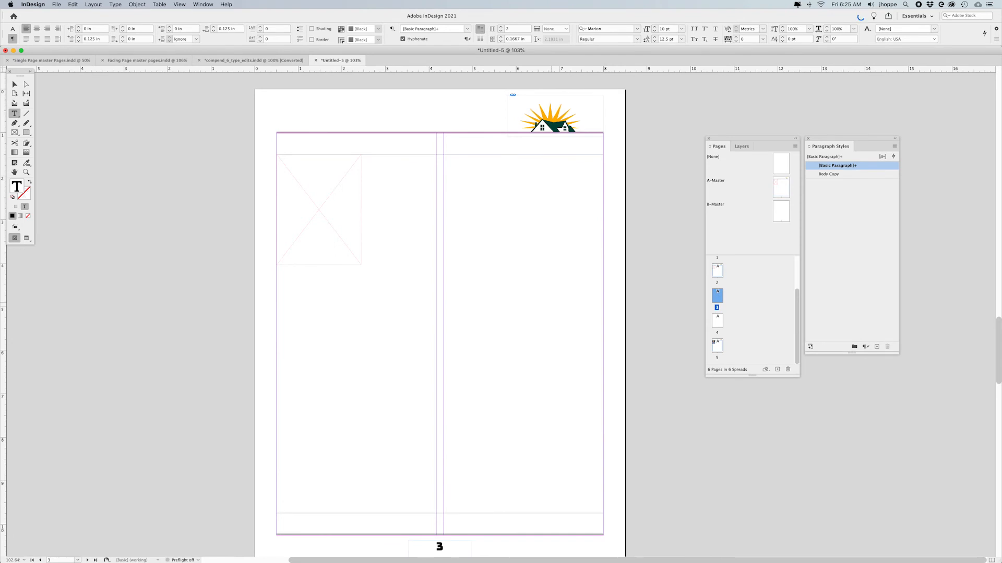
Step: Check that pages 4 and 5 are clear of body text, and reapply A-Master to page 3
{"action": "double_click", "coordinate": [716, 323]}
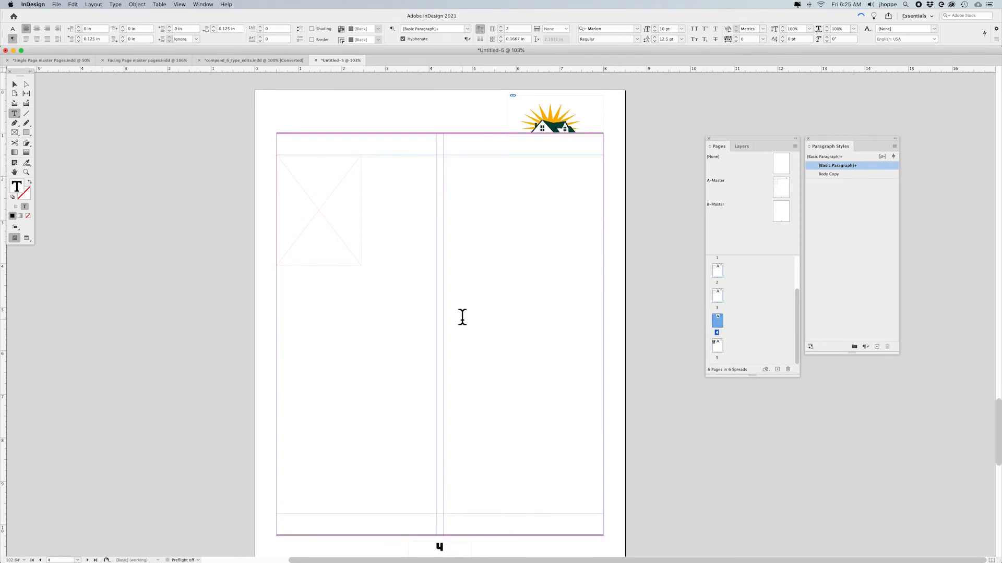
{"action": "double_click", "coordinate": [717, 348]}
{"action": "double_click", "coordinate": [714, 296]}
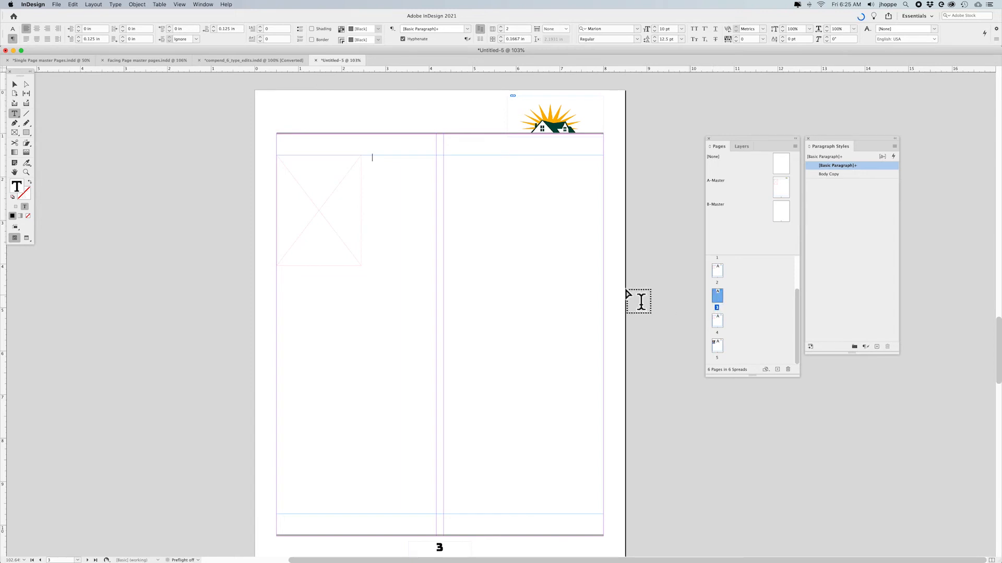
{"action": "left_click", "coordinate": [13, 85]}
{"action": "left_click_drag", "start_coordinate": [772, 183], "coordinate": [719, 295]}
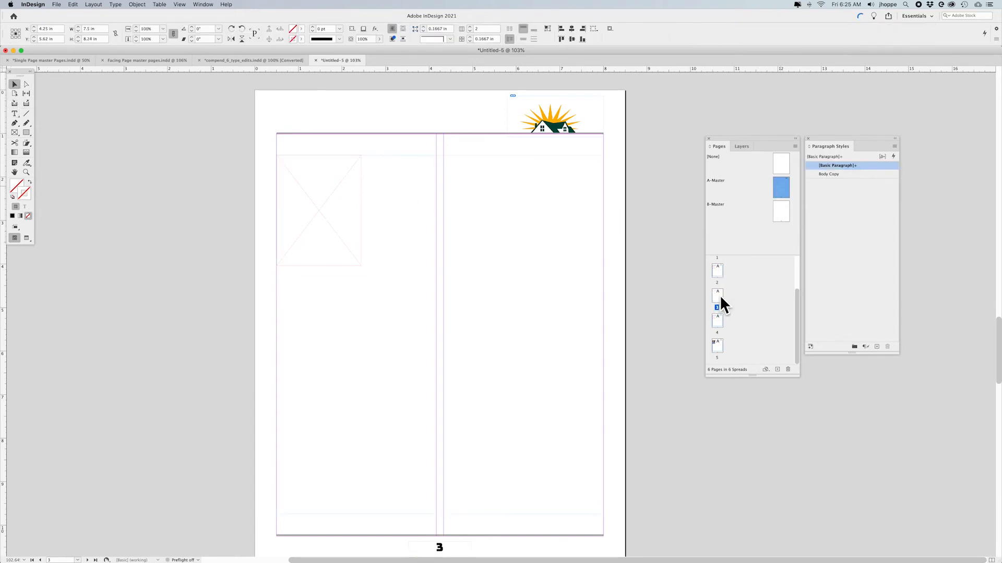
Step: Place the InDesign Article_Charts,Graphs,Data Word document, with styles and formatting removed, into the master text frame on page 3
{"action": "left_click", "coordinate": [201, 227]}
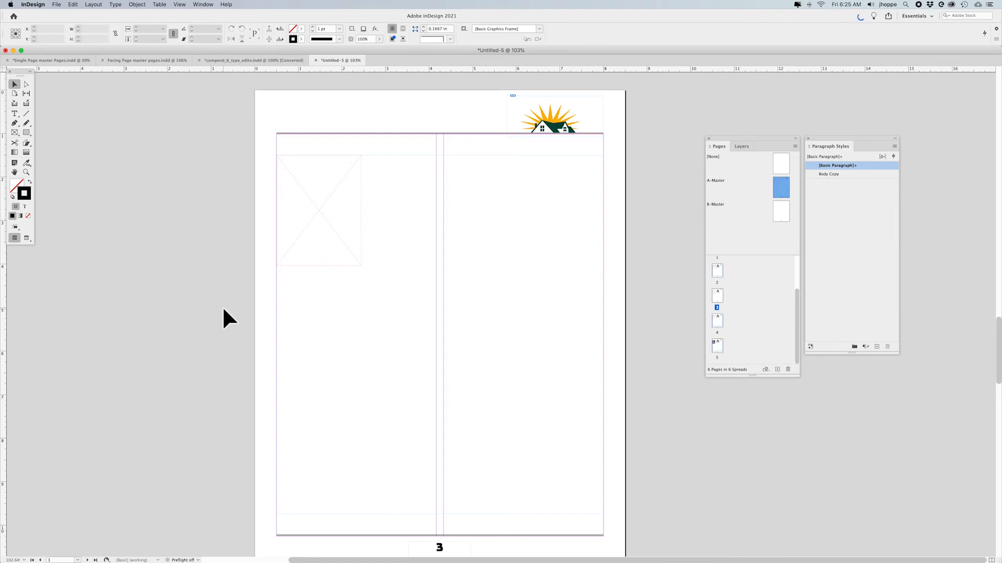
{"action": "key", "text": "super+d"}
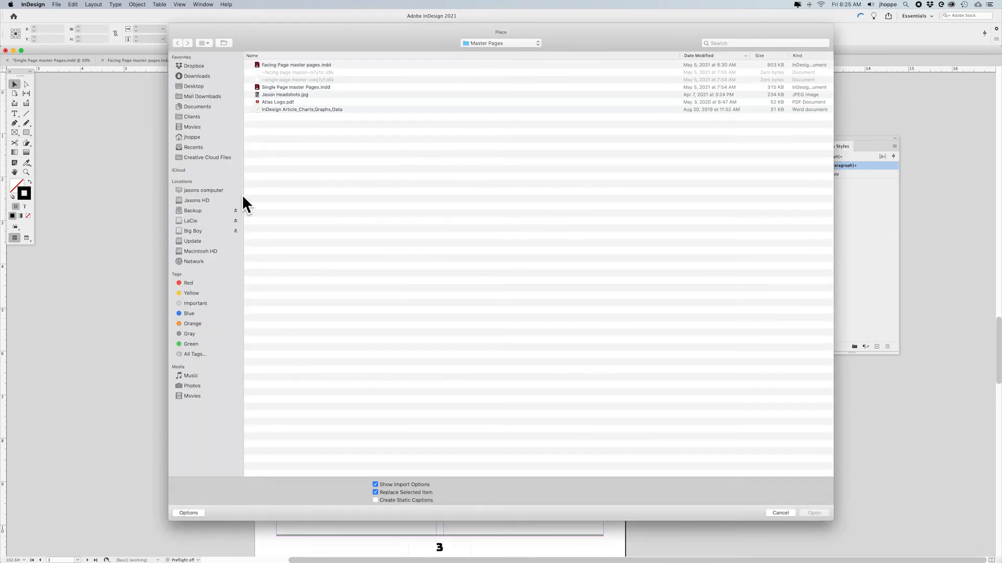
{"action": "double_click", "coordinate": [333, 108]}
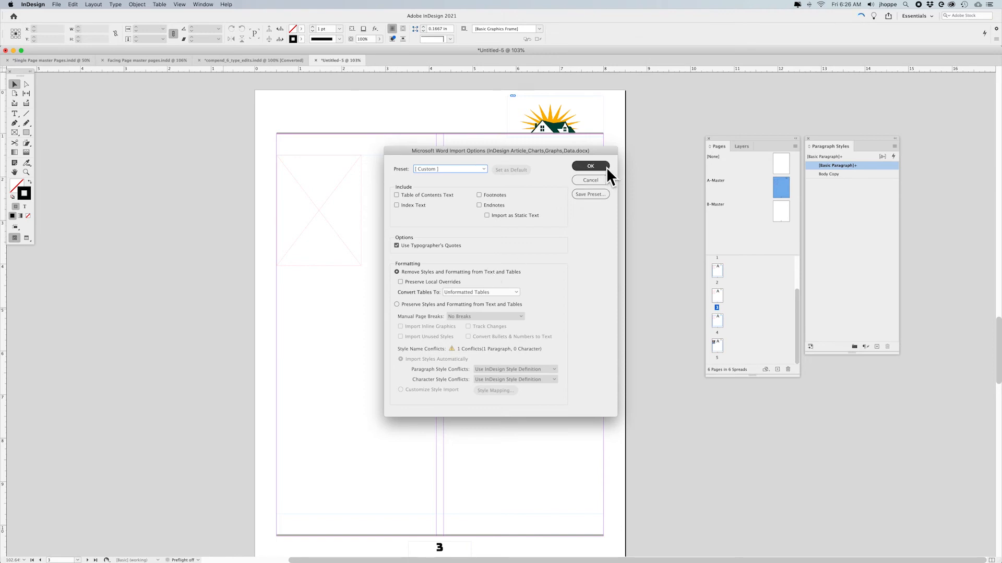
{"action": "left_click", "coordinate": [590, 166]}
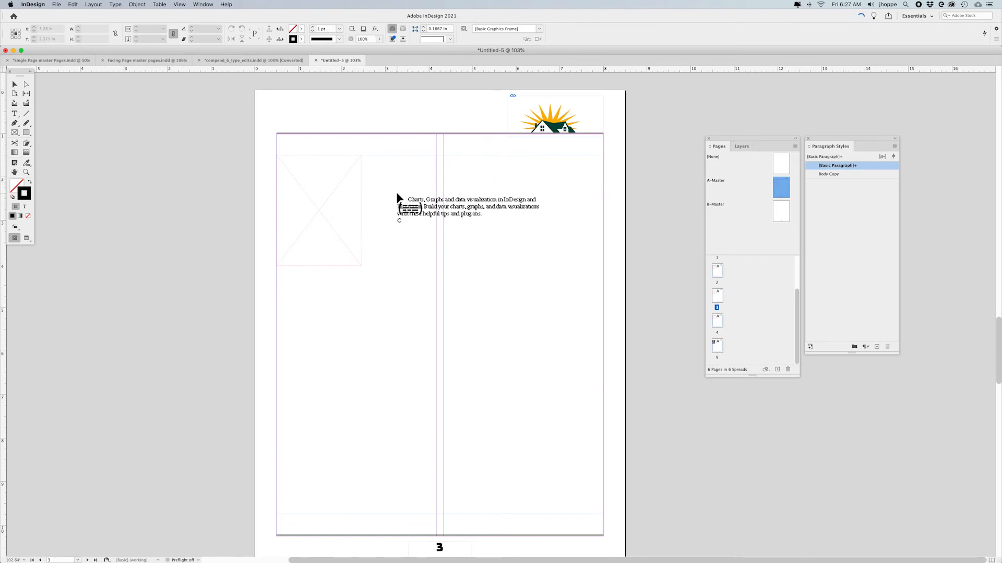
{"action": "left_click", "coordinate": [398, 199]}
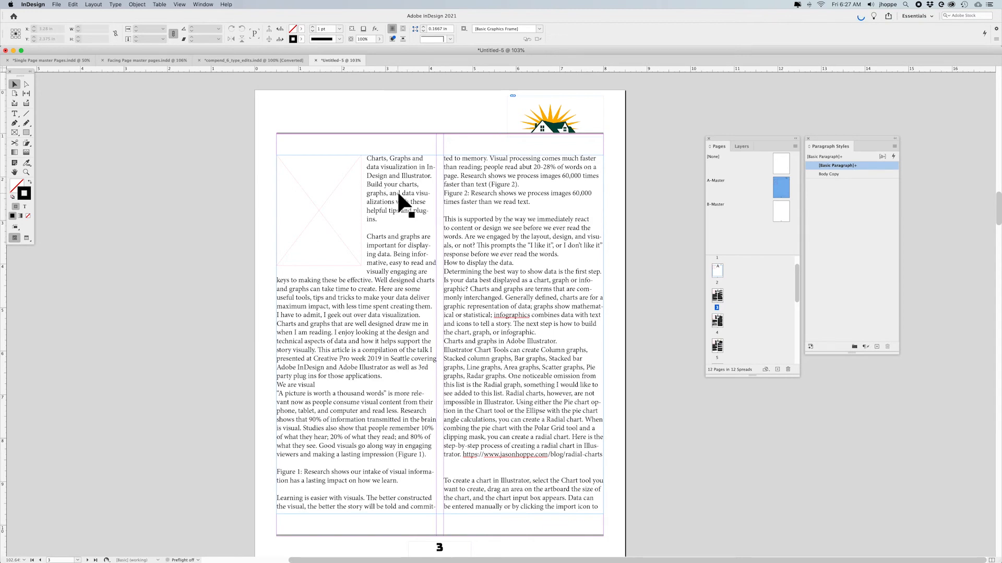
Step: Examine how the imported article flows through pages 3 to 7 and wraps around each image placeholder
{"action": "scroll", "coordinate": [519, 334], "scroll_direction": "down", "scroll_amount": 10}
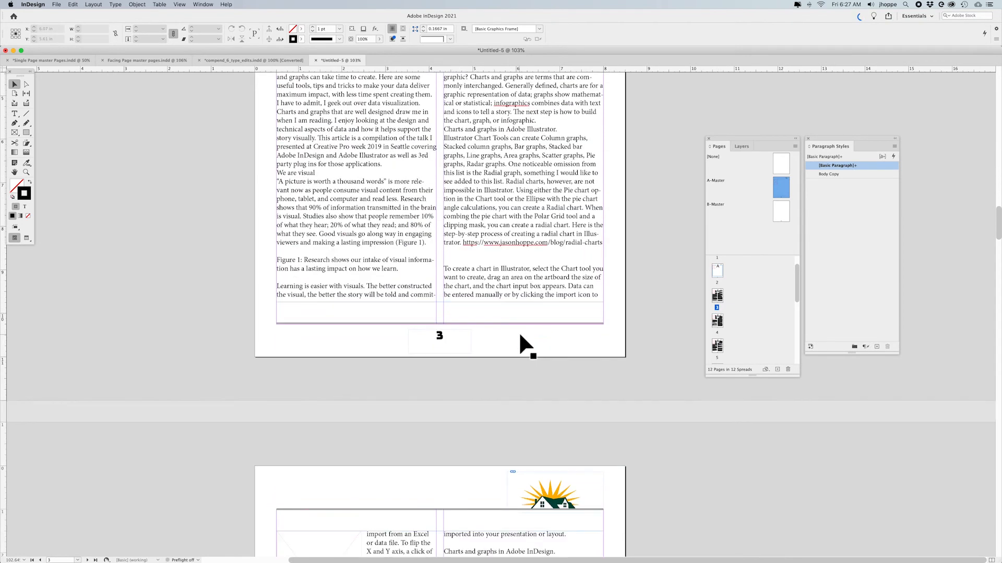
{"action": "scroll", "coordinate": [520, 335], "scroll_direction": "down", "scroll_amount": 10}
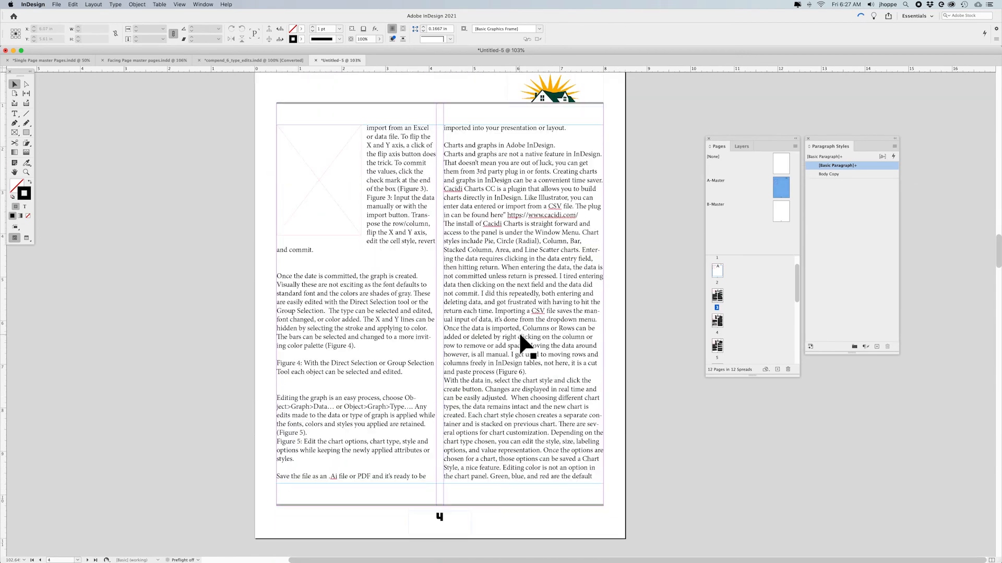
{"action": "scroll", "coordinate": [520, 335], "scroll_direction": "down", "scroll_amount": 10}
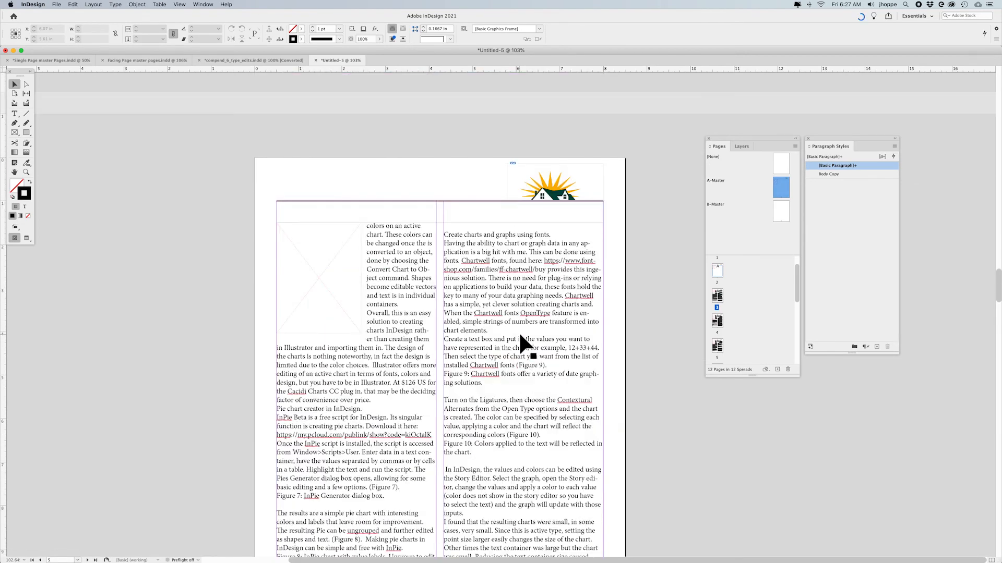
{"action": "scroll", "coordinate": [520, 335], "scroll_direction": "down", "scroll_amount": 10}
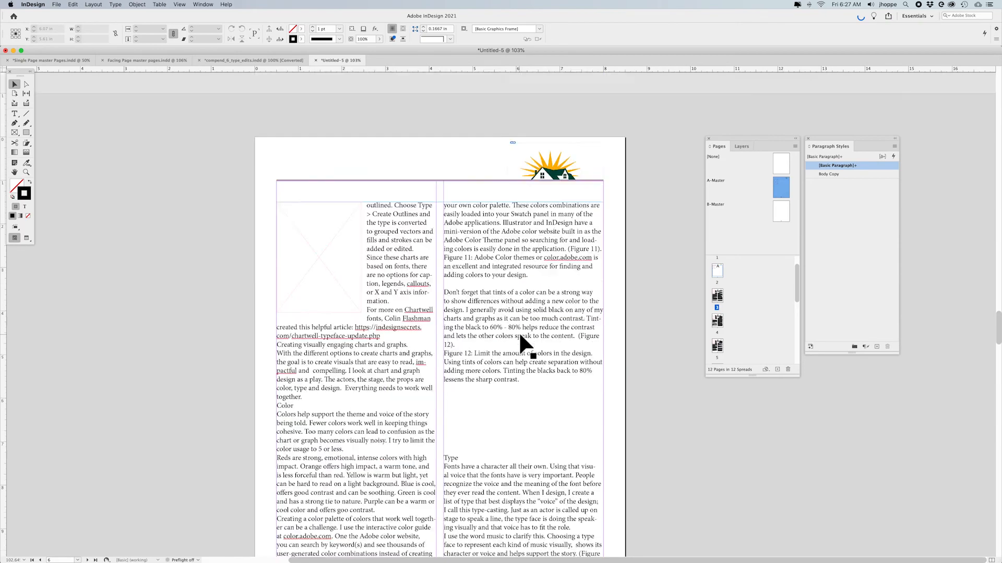
{"action": "scroll", "coordinate": [520, 336], "scroll_direction": "down", "scroll_amount": 6}
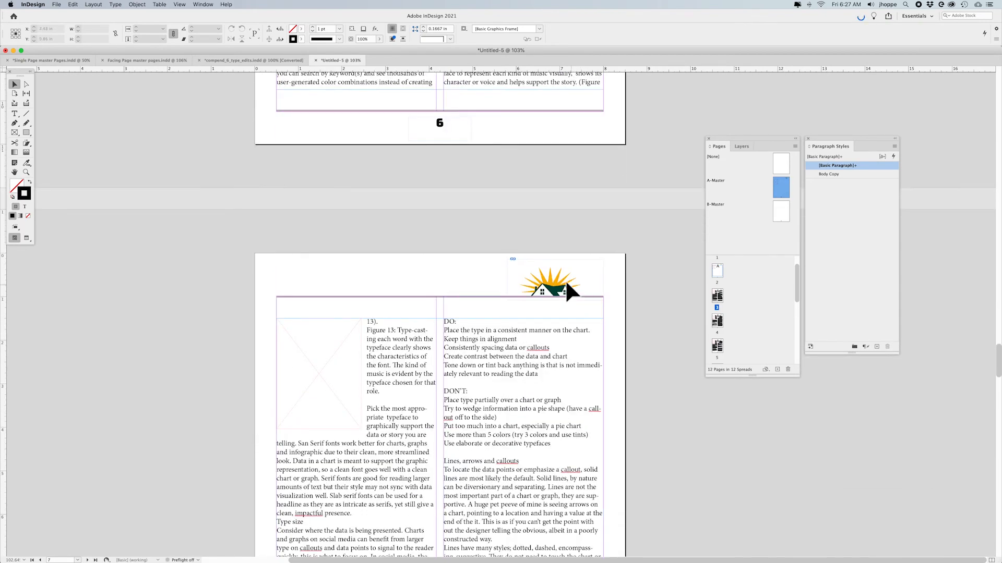
Step: Undo the article's placement and autoflow the loaded text again into the master text frame on page 3, with the Pages panel lengthened
{"action": "scroll", "coordinate": [524, 267], "scroll_direction": "up", "scroll_amount": 8}
{"action": "scroll", "coordinate": [525, 268], "scroll_direction": "up", "scroll_amount": 2}
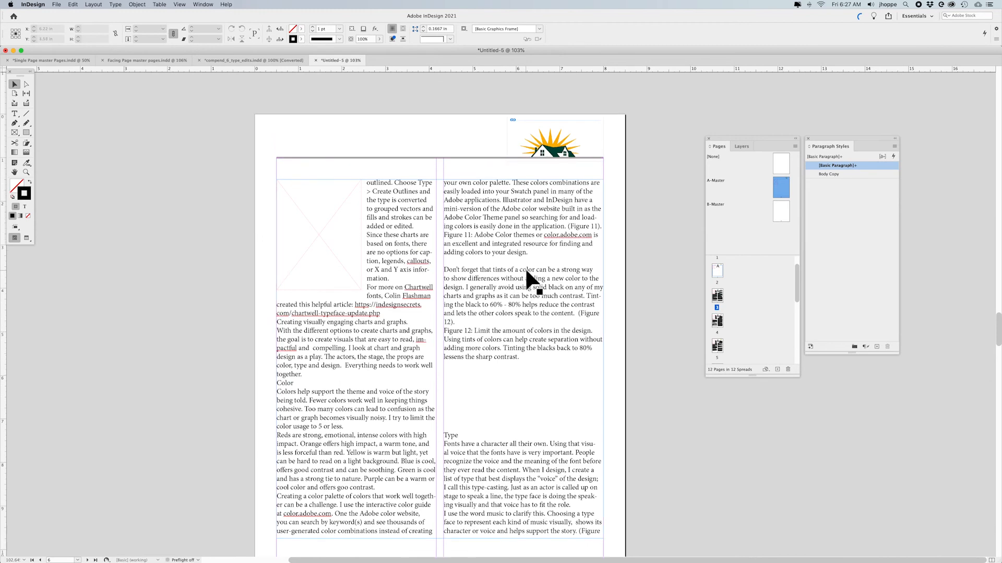
{"action": "scroll", "coordinate": [524, 268], "scroll_direction": "up", "scroll_amount": 20}
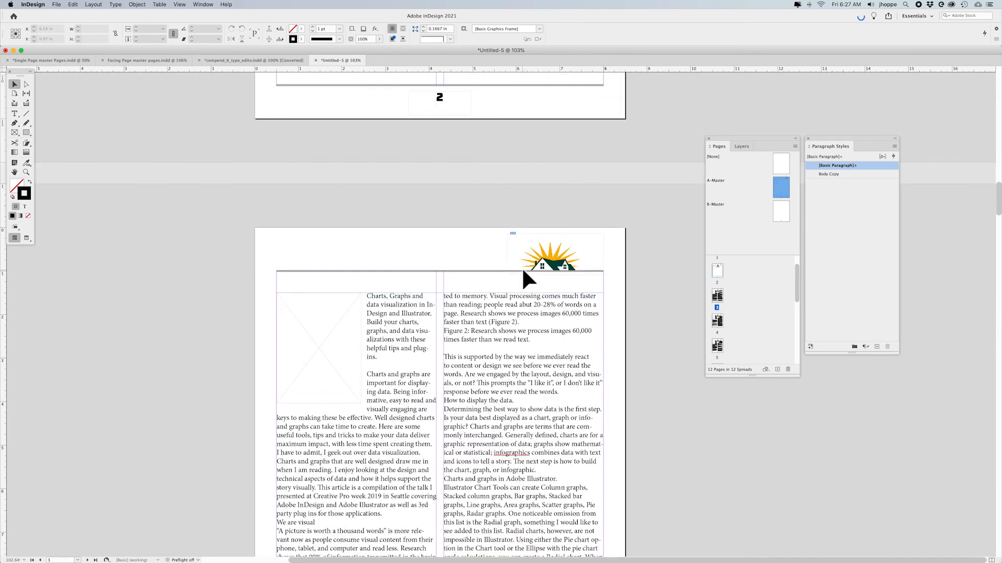
{"action": "scroll", "coordinate": [523, 270], "scroll_direction": "down", "scroll_amount": 3}
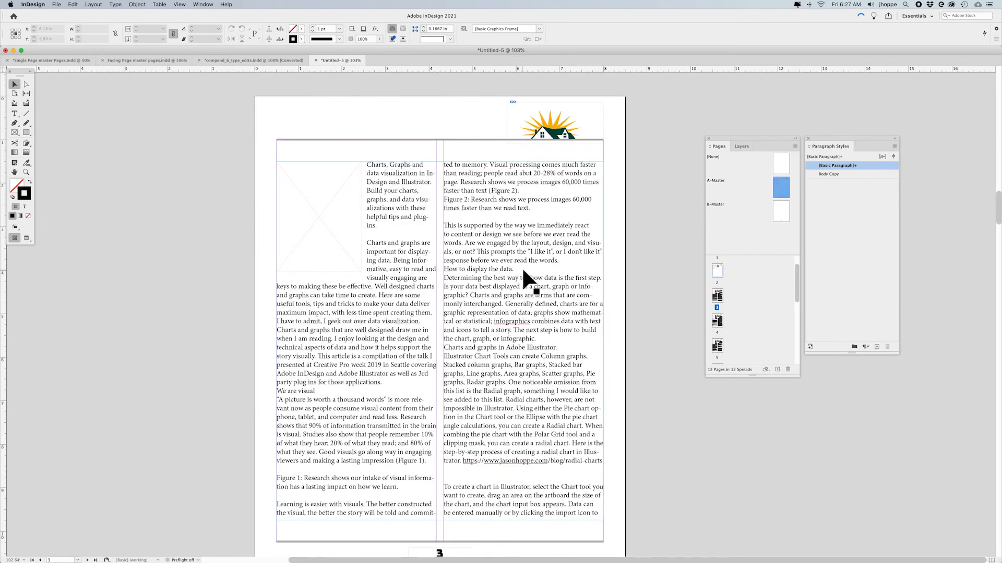
{"action": "key", "text": "super+z"}
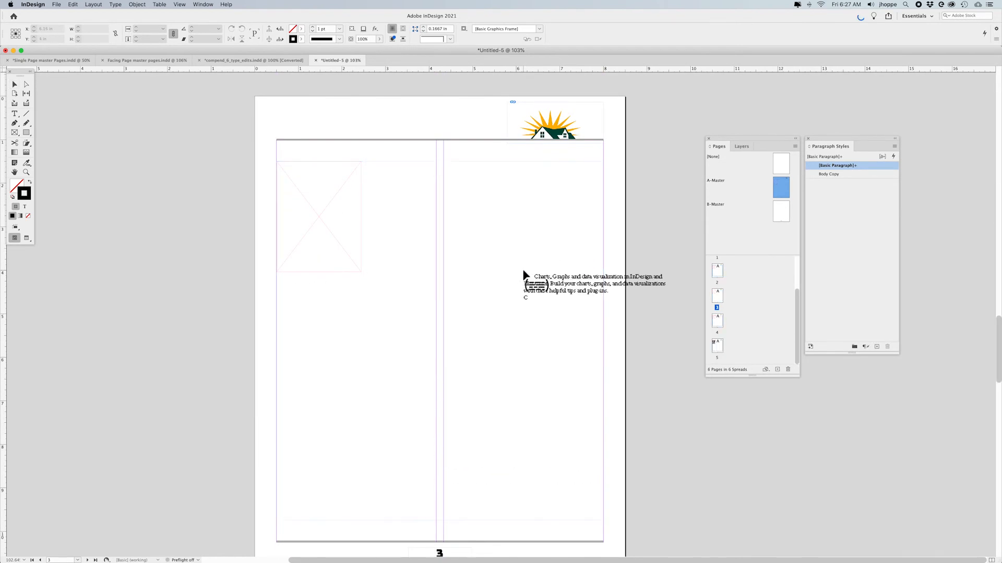
{"action": "left_click_drag", "start_coordinate": [753, 374], "coordinate": [755, 429]}
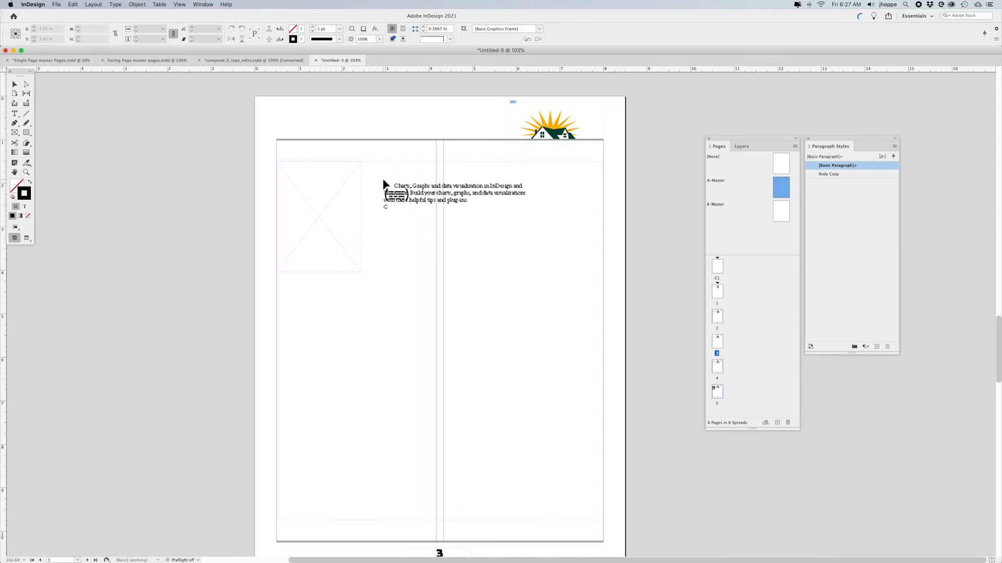
{"action": "left_click", "coordinate": [390, 183], "text": "shift"}
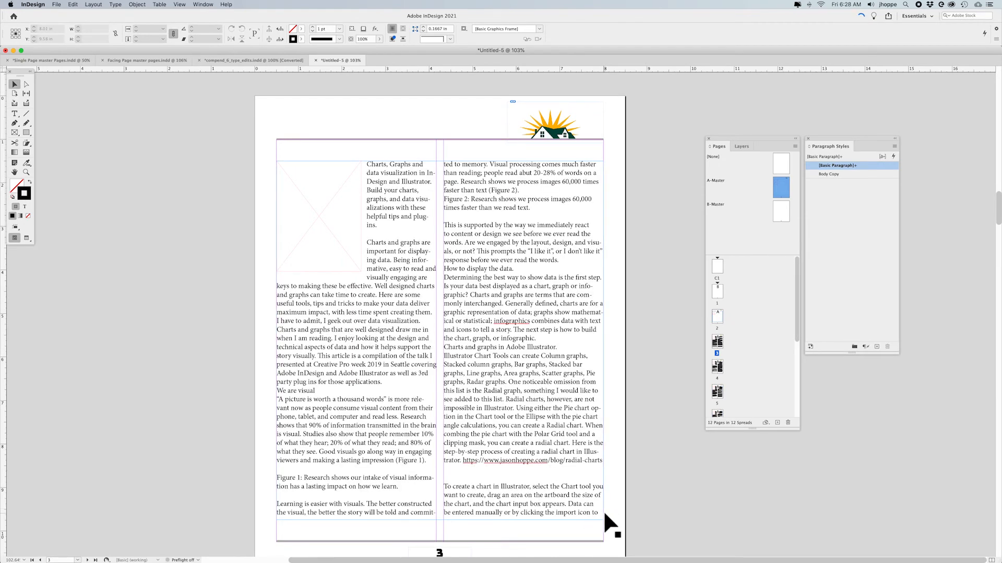
Step: Select the article's text frame on page 3, and show the hidden characters and text threads
{"action": "scroll", "coordinate": [530, 441], "scroll_direction": "down", "scroll_amount": 5}
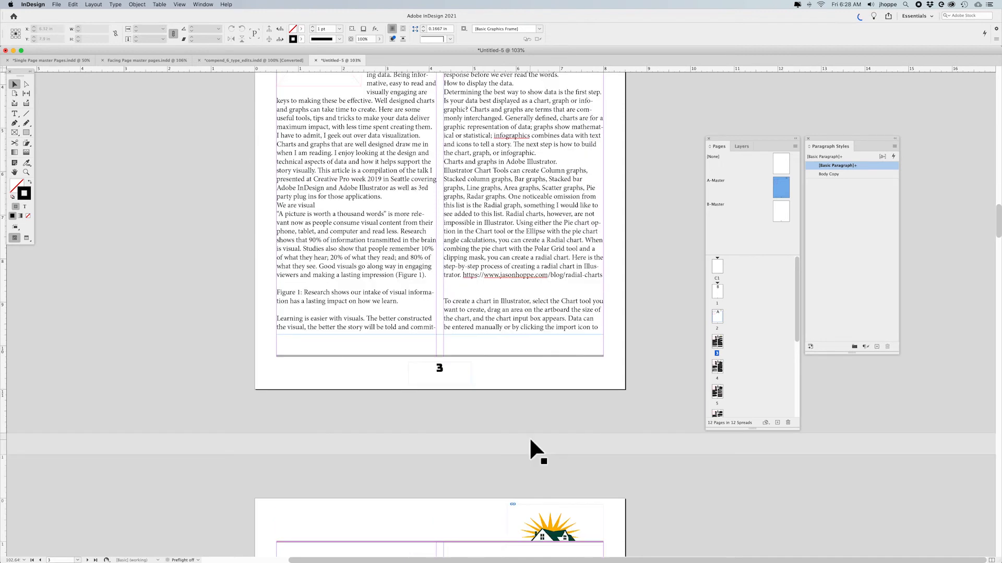
{"action": "left_click", "coordinate": [528, 291]}
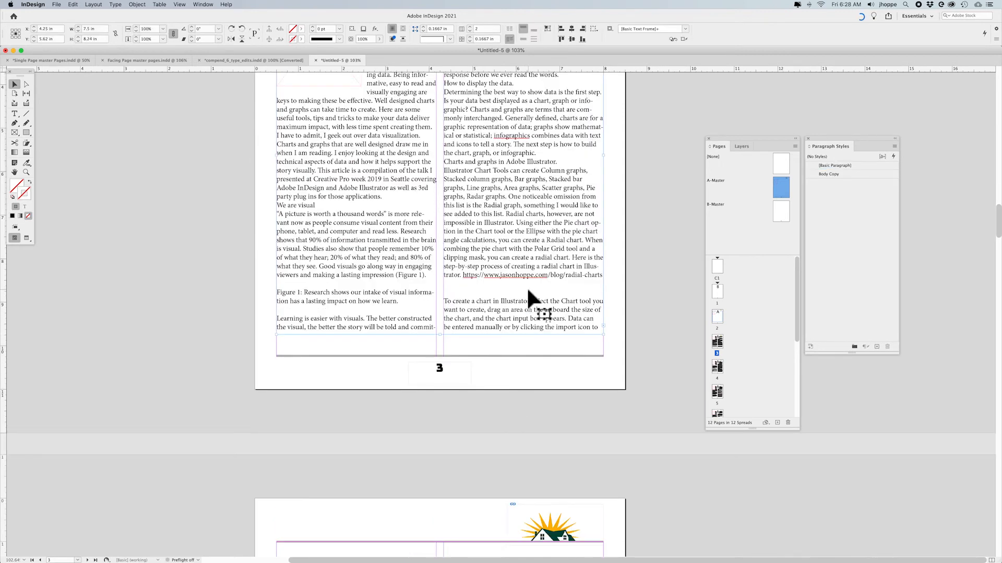
{"action": "key", "text": "super+alt+i"}
{"action": "left_click", "coordinate": [182, 4]}
{"action": "mouse_move", "coordinate": [205, 159]}
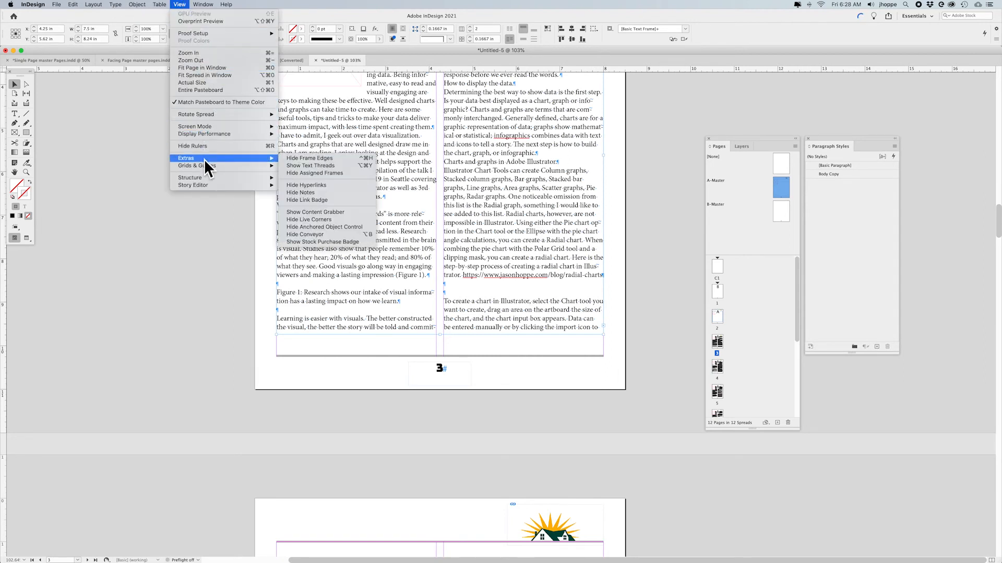
{"action": "left_click", "coordinate": [301, 164]}
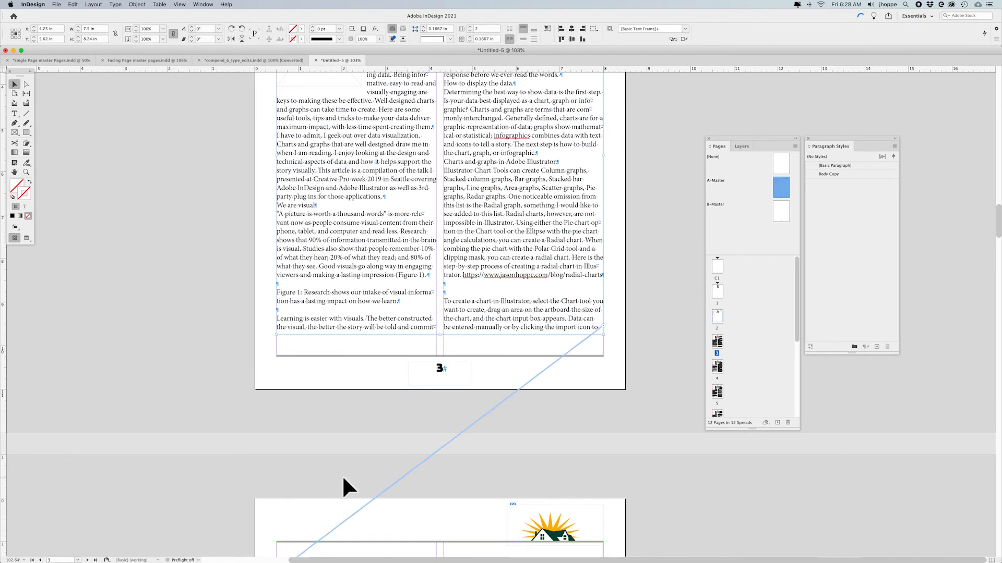
Step: Examine how the text thread links the frame on page 3 to the frame on page 4, and deselect the frame
{"action": "scroll", "coordinate": [201, 439], "scroll_direction": "down", "scroll_amount": 8}
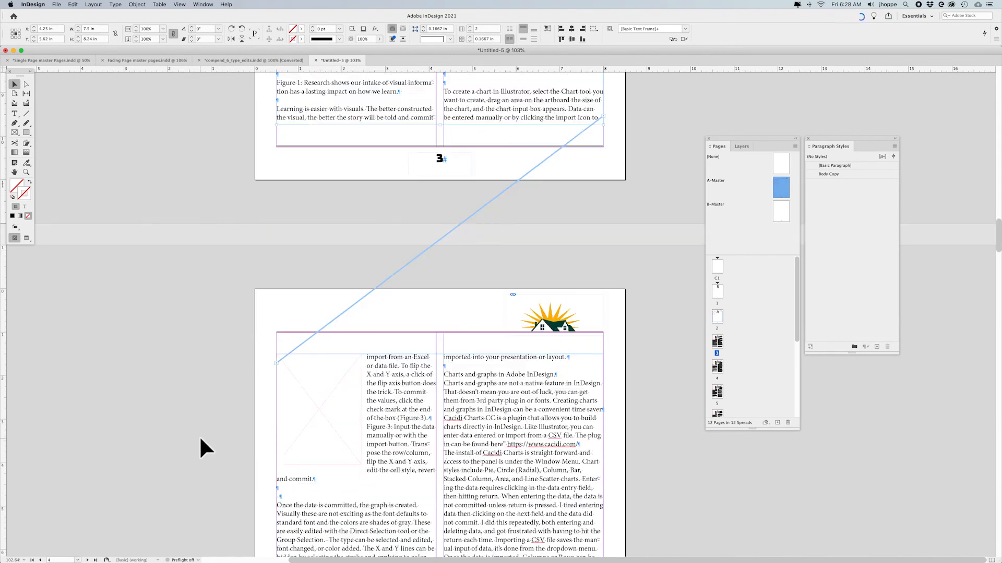
{"action": "scroll", "coordinate": [200, 438], "scroll_direction": "up", "scroll_amount": 15}
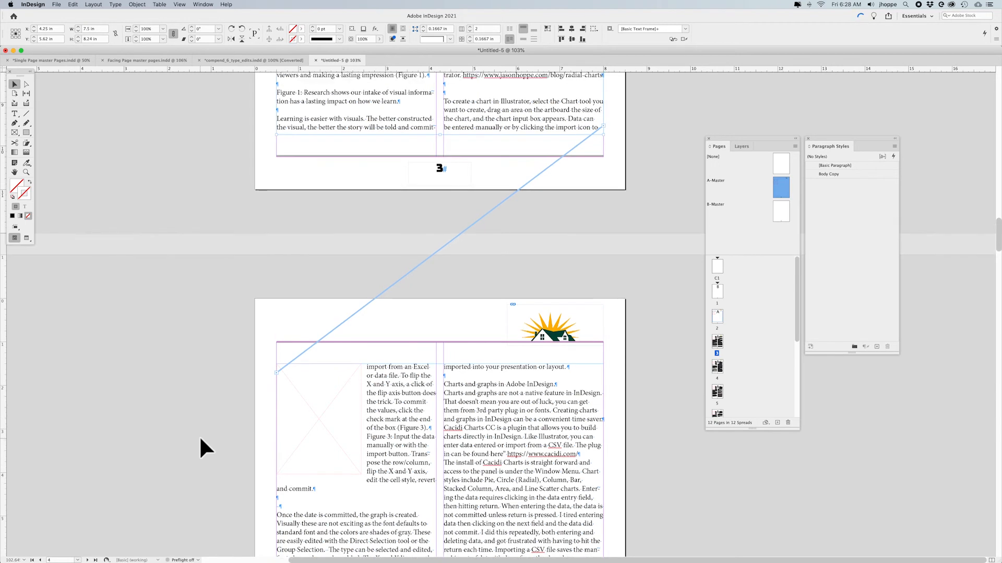
{"action": "scroll", "coordinate": [496, 424], "scroll_direction": "down", "scroll_amount": 5}
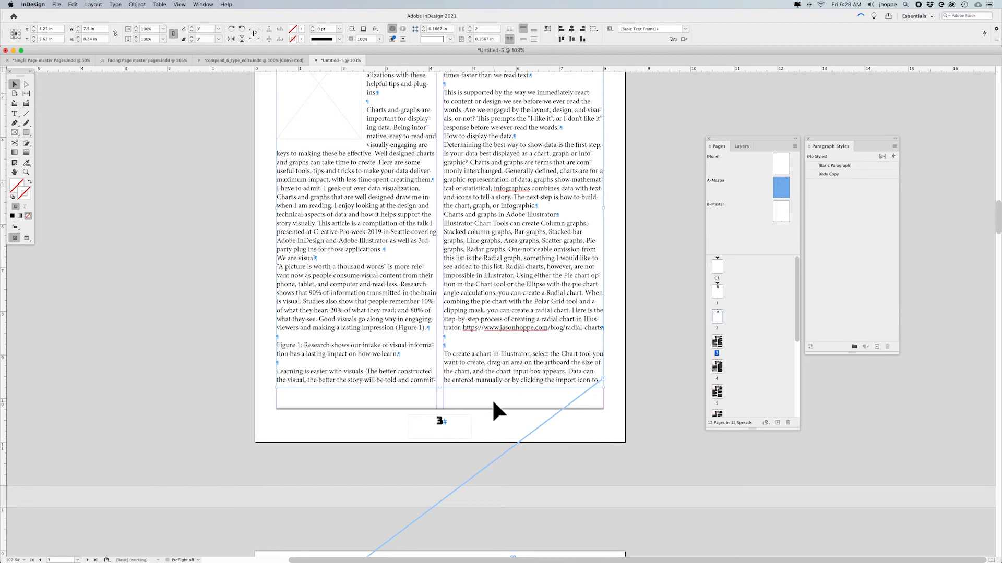
{"action": "scroll", "coordinate": [492, 399], "scroll_direction": "down", "scroll_amount": 6}
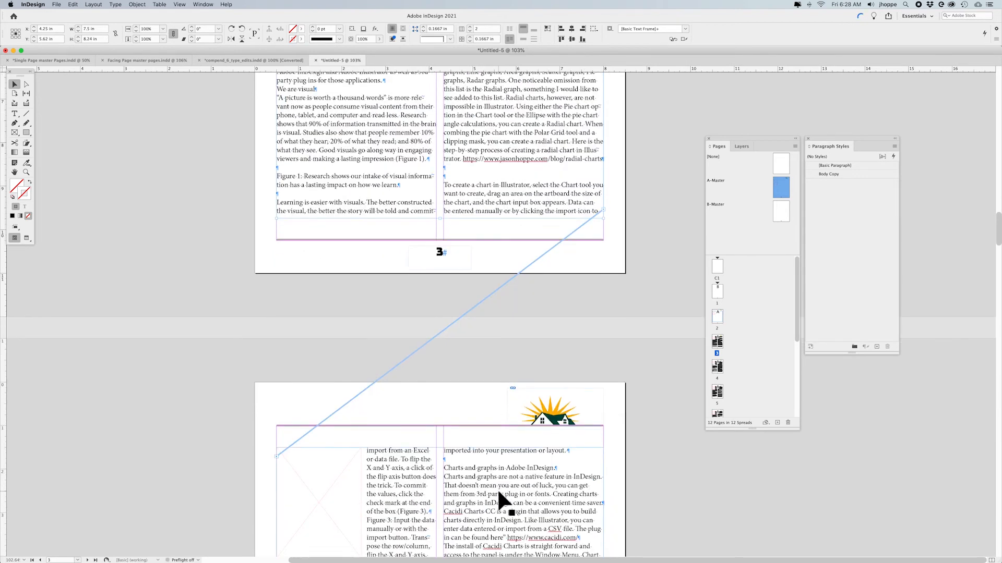
{"action": "scroll", "coordinate": [498, 493], "scroll_direction": "down", "scroll_amount": 3}
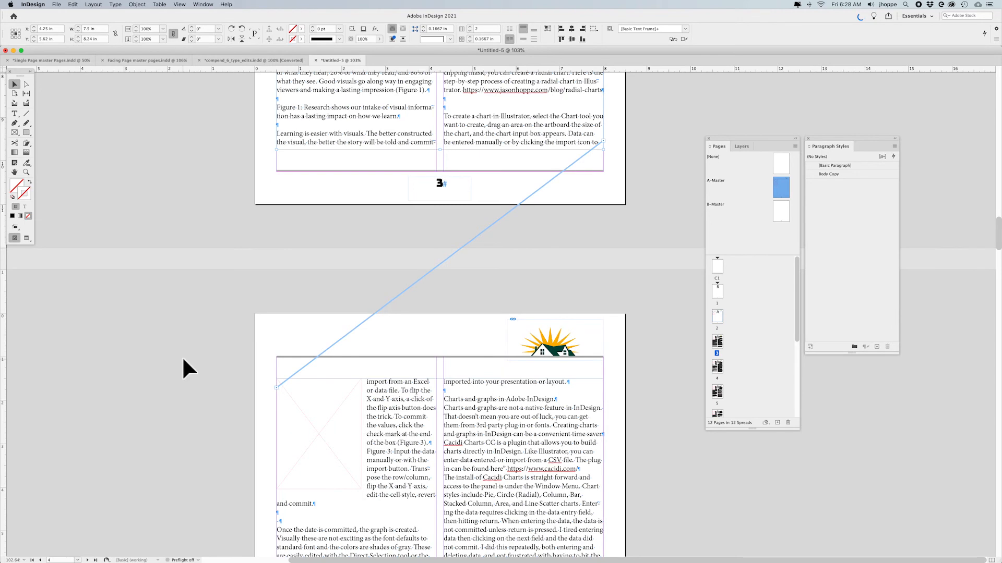
{"action": "scroll", "coordinate": [183, 360], "scroll_direction": "up", "scroll_amount": 10}
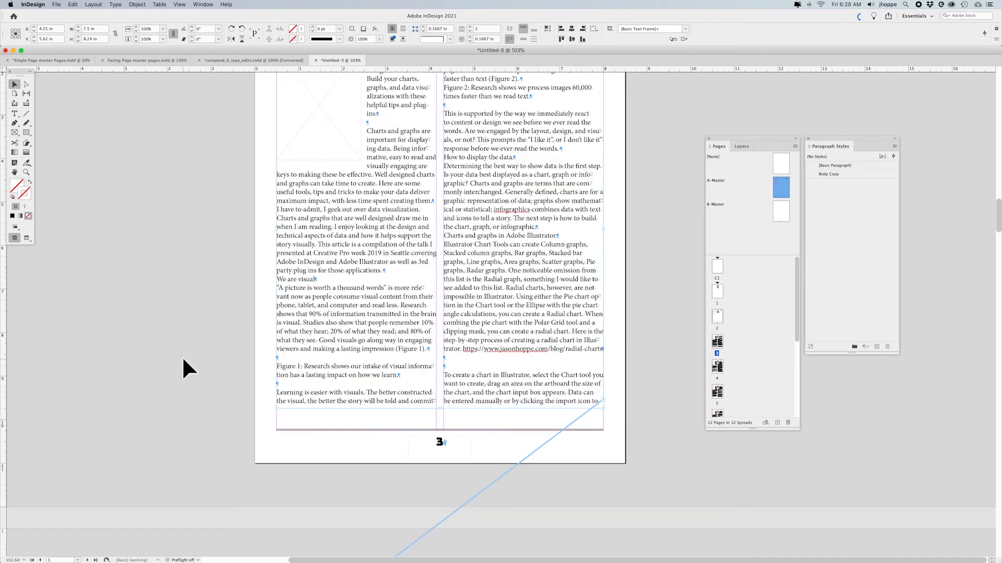
{"action": "scroll", "coordinate": [183, 359], "scroll_direction": "up", "scroll_amount": 2}
{"action": "left_click", "coordinate": [183, 356]}
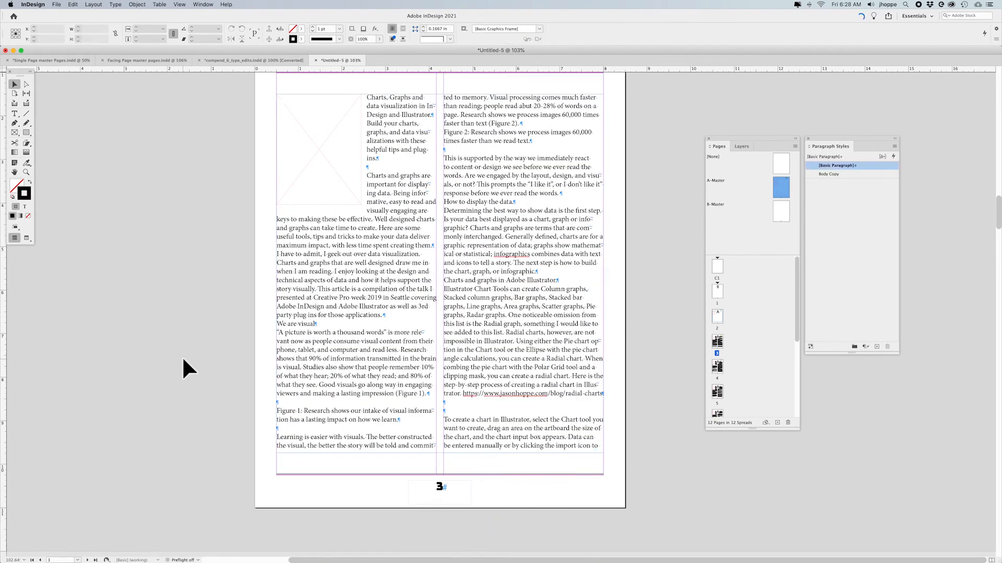
Step: Review the Smart Text Reflow options in the Type preferences
{"action": "left_click", "coordinate": [32, 3]}
{"action": "mouse_move", "coordinate": [36, 23]}
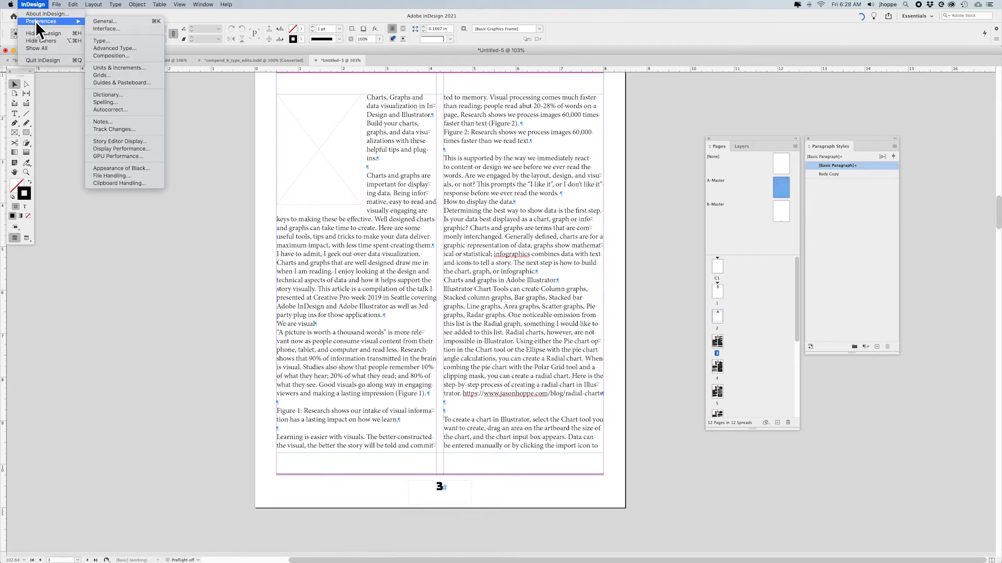
{"action": "left_click", "coordinate": [104, 40]}
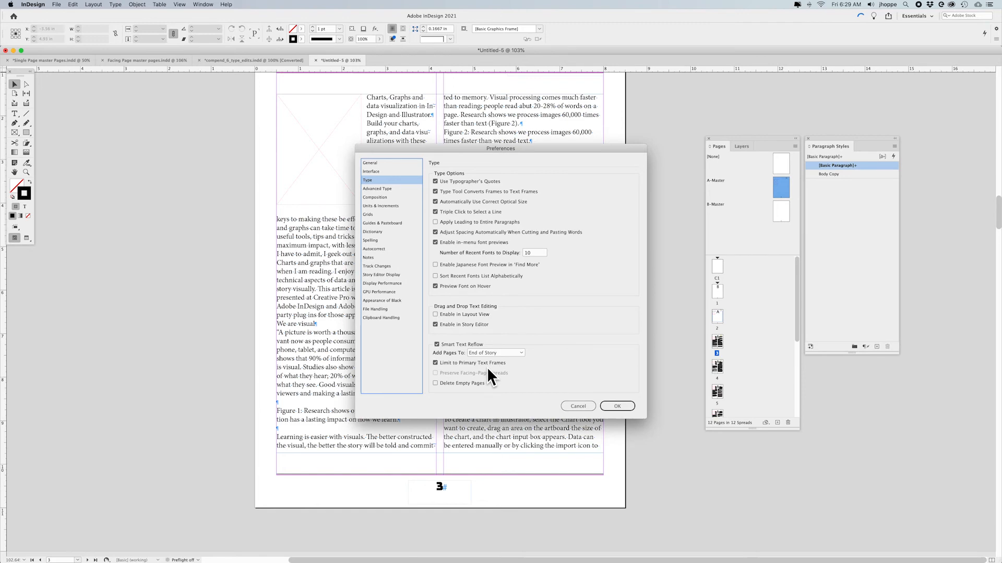
{"action": "left_click", "coordinate": [613, 406]}
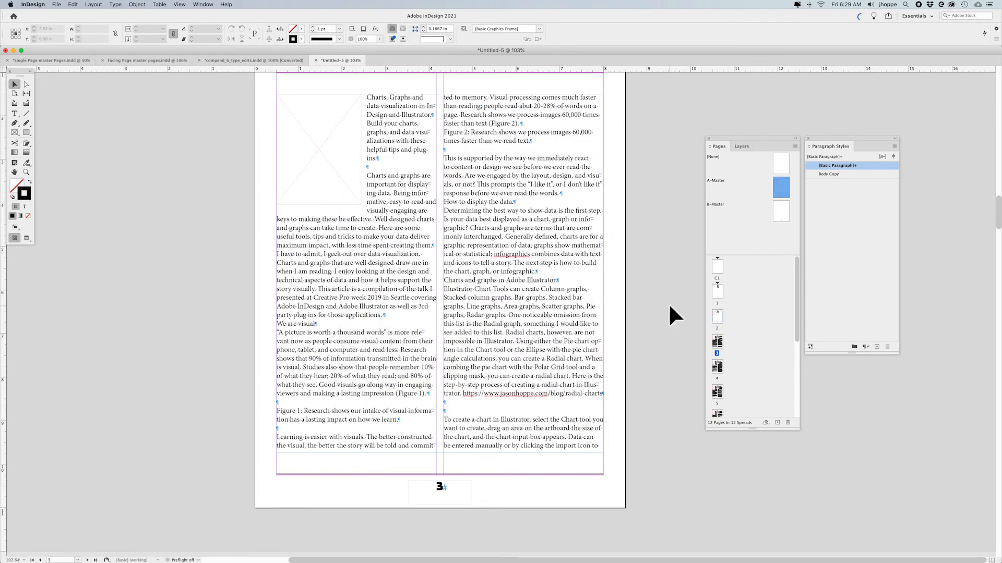
Step: Check the page thumbnails down to page 11 and the start of the article on page 3
{"action": "scroll", "coordinate": [753, 347], "scroll_direction": "down", "scroll_amount": 5}
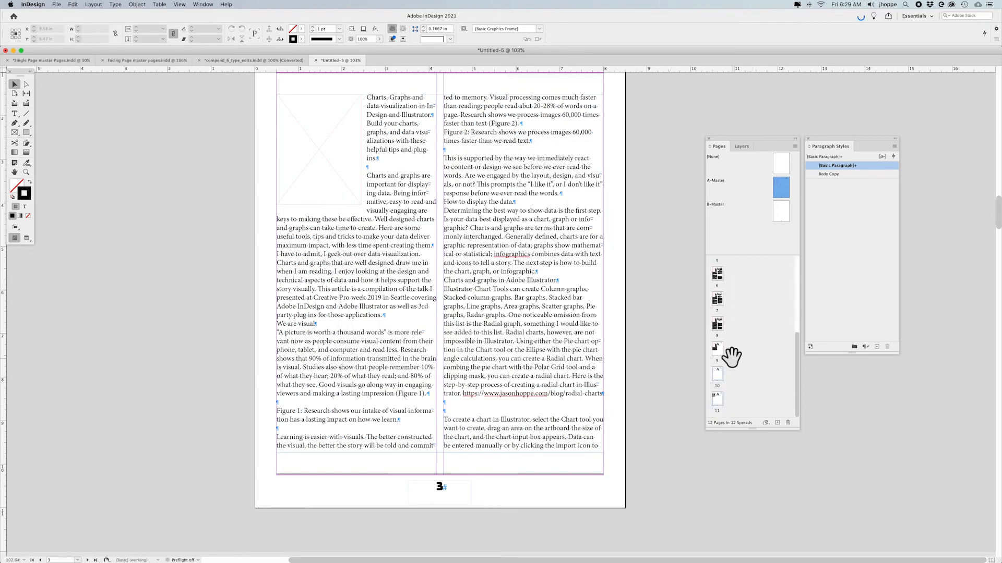
{"action": "scroll", "coordinate": [522, 340], "scroll_direction": "up", "scroll_amount": 5}
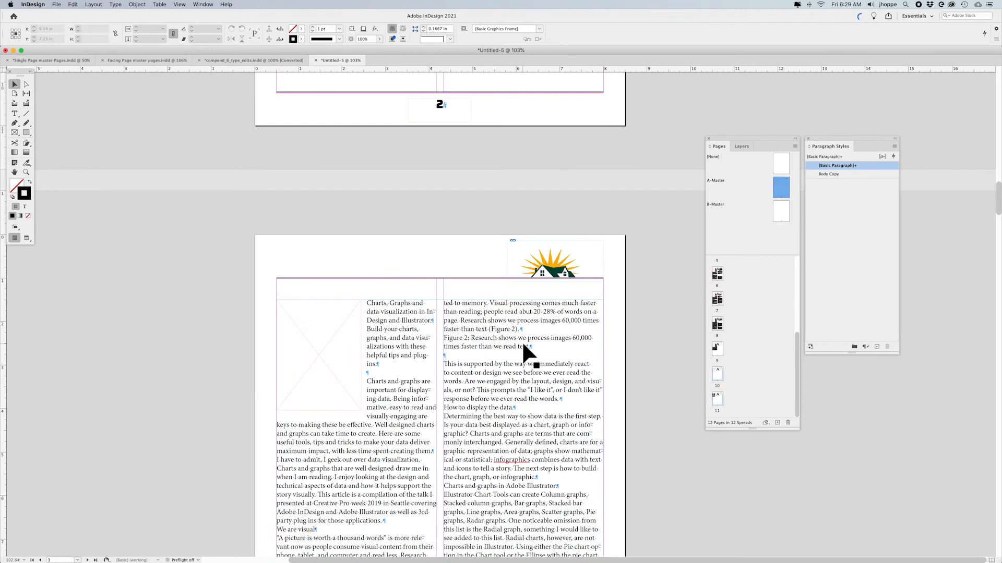
{"action": "scroll", "coordinate": [523, 345], "scroll_direction": "up", "scroll_amount": 6}
{"action": "scroll", "coordinate": [523, 345], "scroll_direction": "down", "scroll_amount": 7}
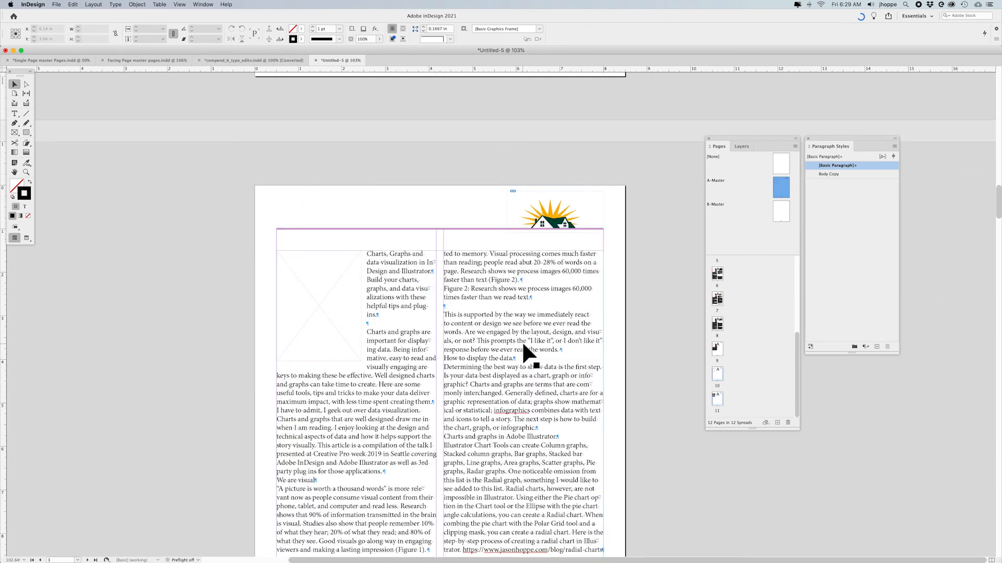
{"action": "scroll", "coordinate": [523, 345], "scroll_direction": "down", "scroll_amount": 5}
{"action": "scroll", "coordinate": [521, 340], "scroll_direction": "up", "scroll_amount": 2}
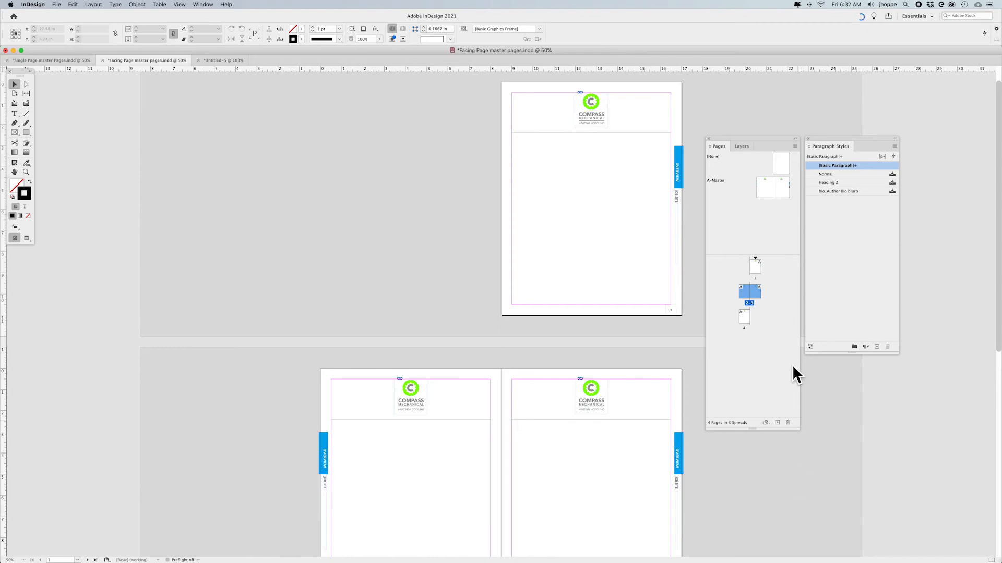
Step: Draw a text frame about 5.12 by 3.35 in on the right-hand page of A-Master, containing the word RIGHT
{"action": "double_click", "coordinate": [768, 183]}
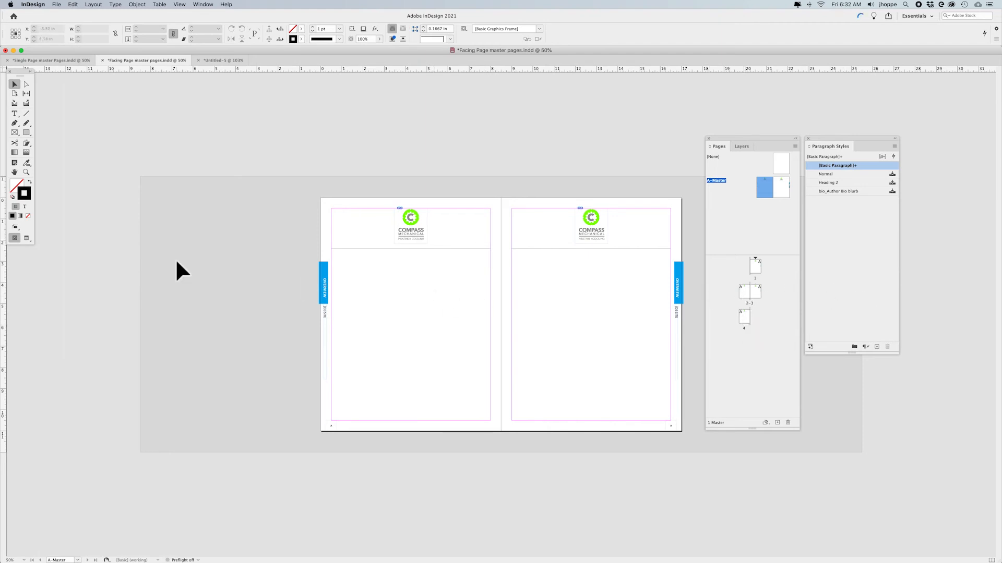
{"action": "left_click", "coordinate": [14, 113]}
{"action": "left_click_drag", "start_coordinate": [530, 291], "coordinate": [639, 361]}
{"action": "type", "text": "RIGHT"}
Step: Enlarge the word RIGHT on A-Master several size increments, and select its text frame
{"action": "key", "text": "super+a"}
{"action": "key", "text": "super+shift+period"}
{"action": "key", "text": "super+shift+period"}
{"action": "key", "text": "super+shift+period"}
{"action": "key", "text": "super+shift+period"}
{"action": "key", "text": "super+shift+period"}
{"action": "key", "text": "super+shift+period"}
{"action": "key", "text": "super+shift+period"}
{"action": "key", "text": "super+shift+period"}
{"action": "key", "text": "super+shift+period"}
{"action": "key", "text": "super+shift+period"}
{"action": "key", "text": "super+shift+period"}
{"action": "key", "text": "super+shift+period"}
{"action": "key", "text": "super+shift+period"}
{"action": "key", "text": "super+shift+period"}
{"action": "key", "text": "super+shift+period"}
{"action": "key", "text": "super+shift+period"}
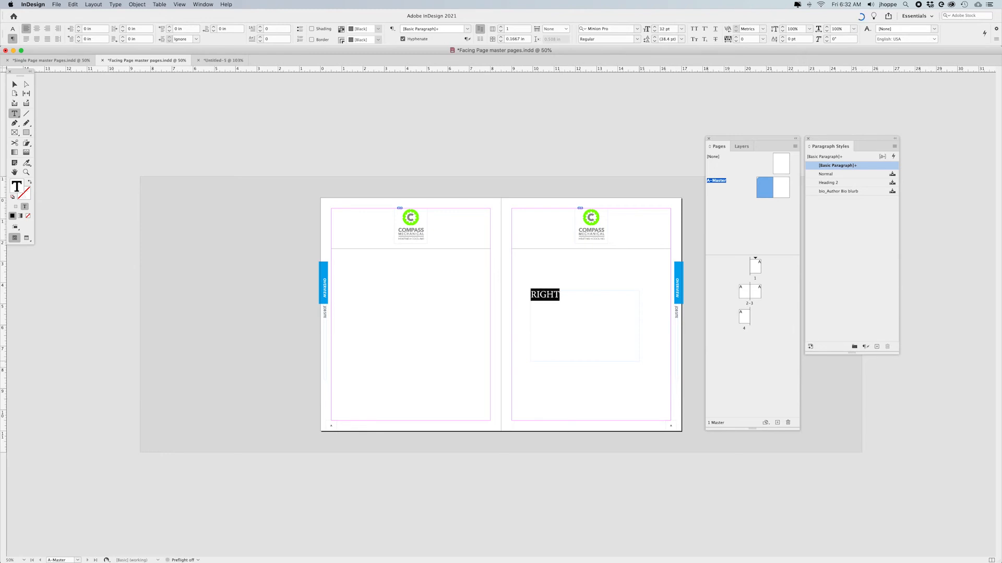
{"action": "left_click", "coordinate": [15, 84]}
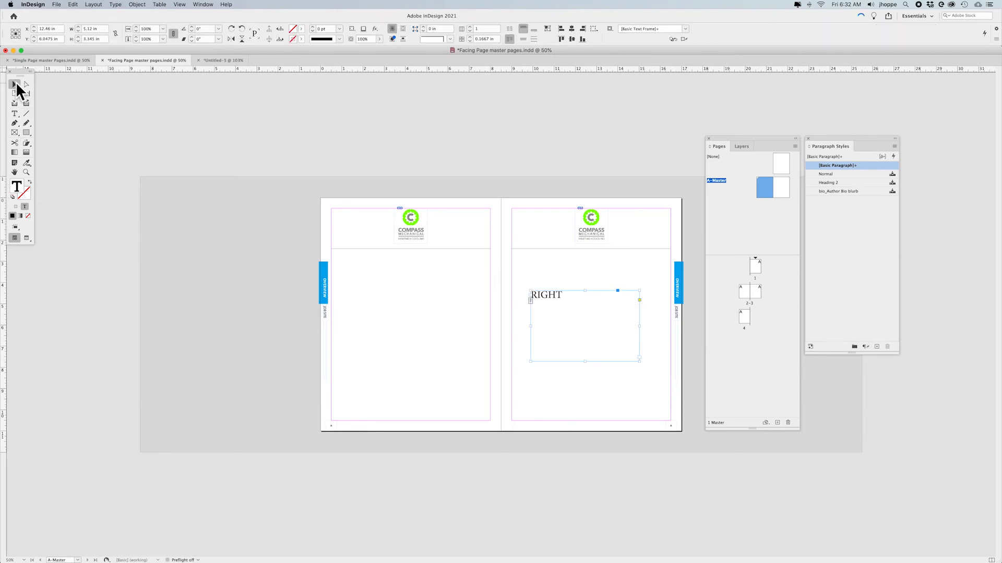
{"action": "key", "text": "super+shift+m"}
{"action": "left_click", "coordinate": [537, 277]}
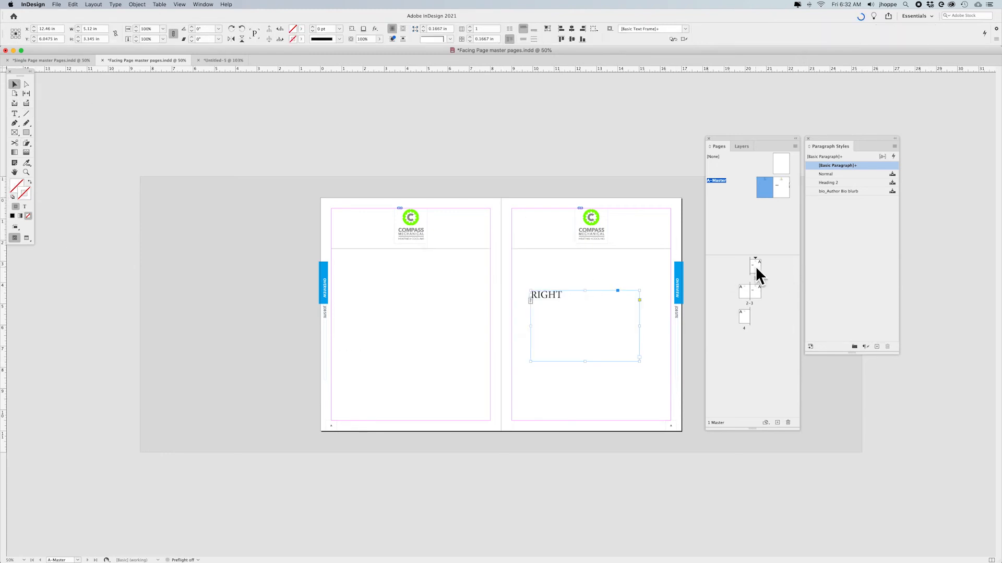
Step: Check on pages 1 to 3 where the right-hand master page's RIGHT text is applied
{"action": "double_click", "coordinate": [755, 267]}
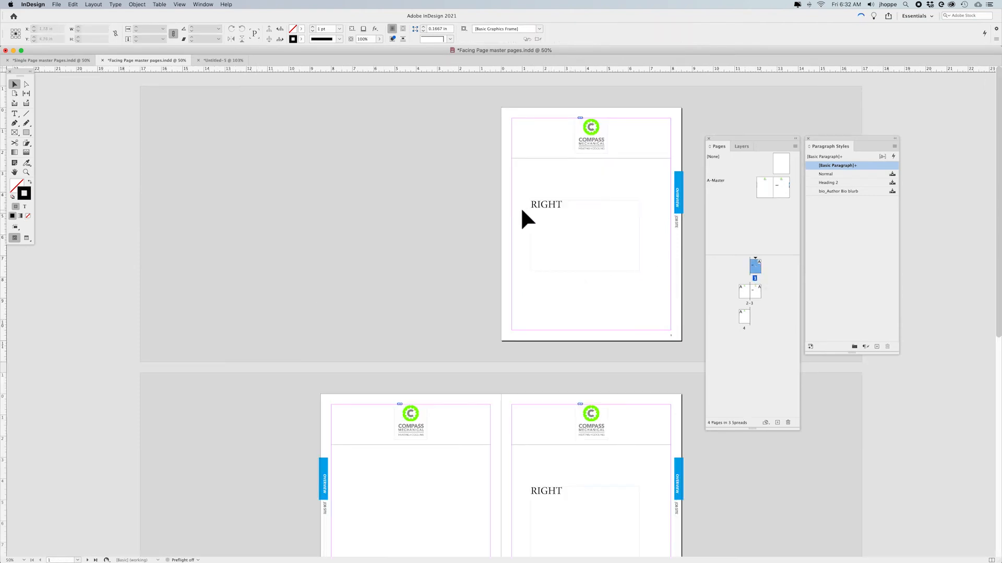
{"action": "scroll", "coordinate": [571, 222], "scroll_direction": "down", "scroll_amount": 2}
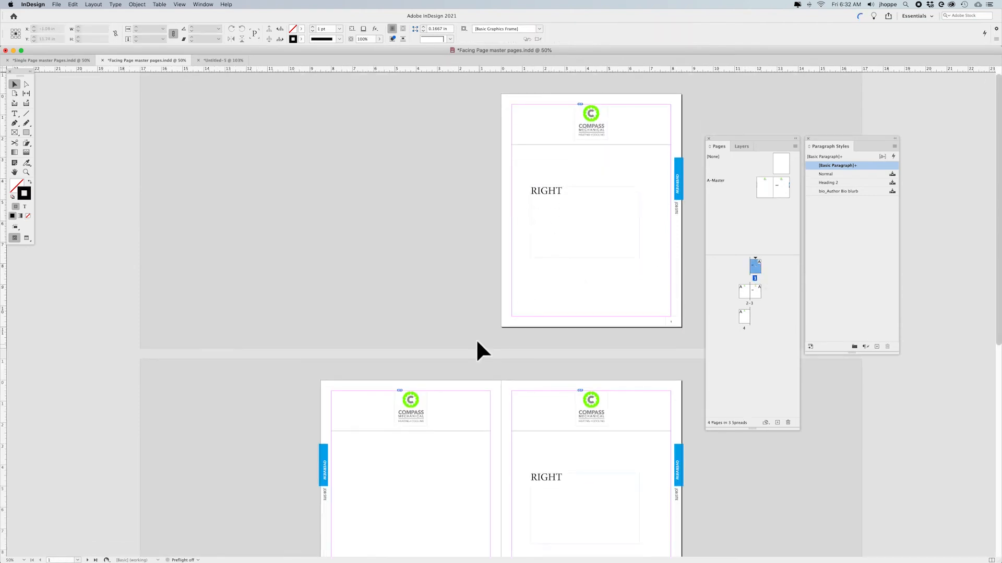
{"action": "scroll", "coordinate": [396, 415], "scroll_direction": "down", "scroll_amount": 3}
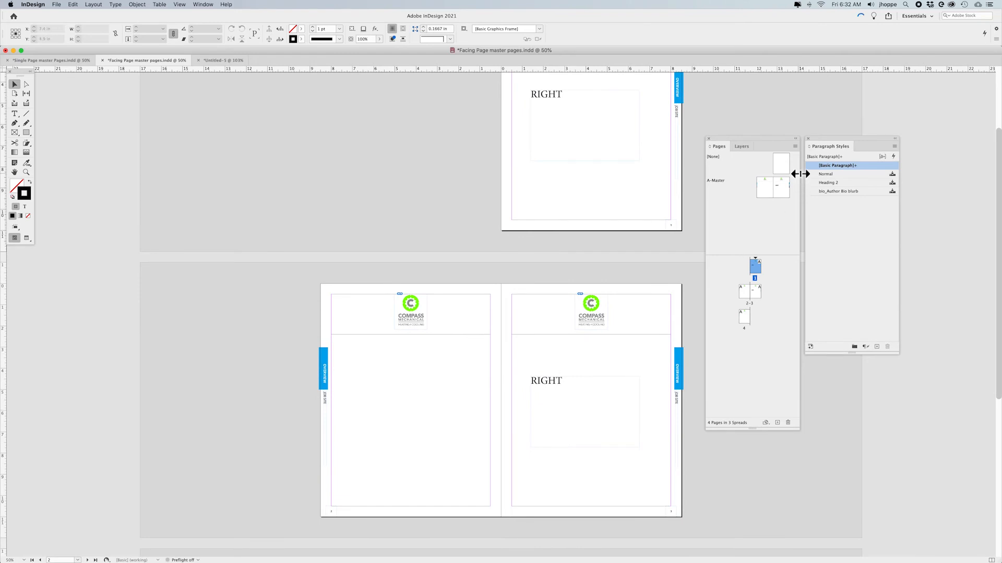
{"action": "left_click", "coordinate": [778, 187]}
{"action": "left_click_drag", "start_coordinate": [782, 185], "coordinate": [749, 296]}
Step: Delete the RIGHT text frame from the right-hand page of A-Master, and enlarge the view of the master spread to 75%
{"action": "double_click", "coordinate": [762, 191]}
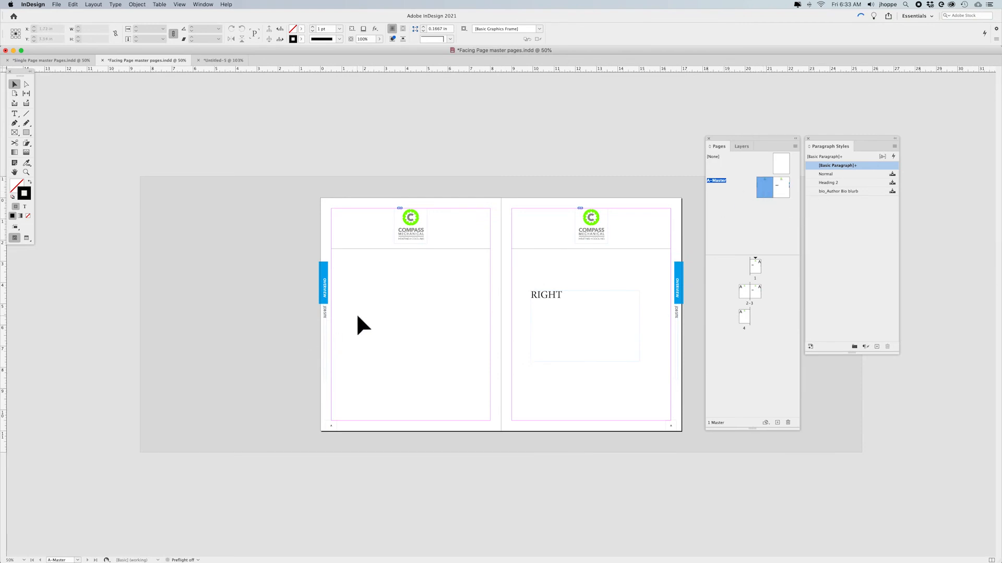
{"action": "left_click", "coordinate": [600, 334]}
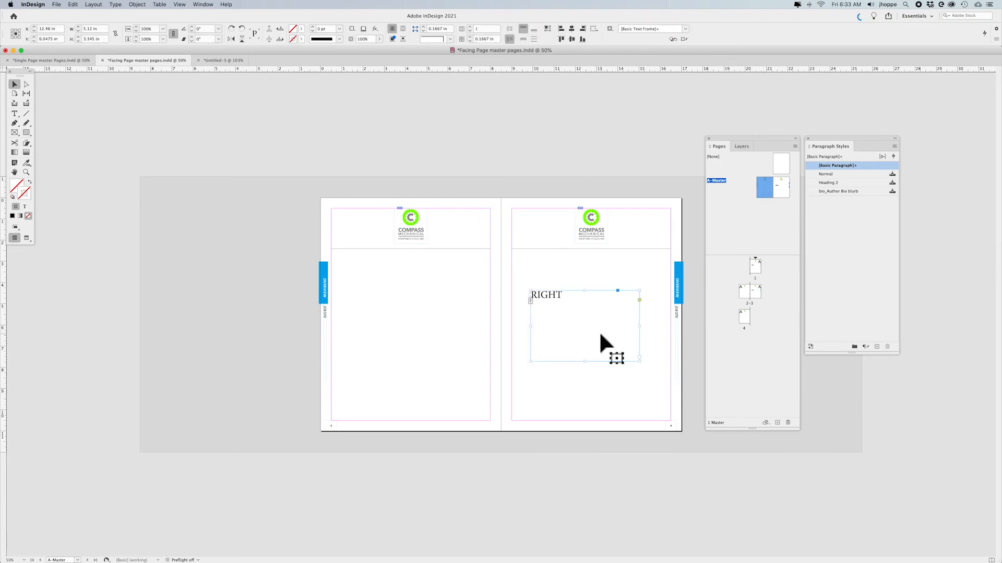
{"action": "key", "text": "Delete"}
{"action": "key", "text": "d"}
{"action": "key", "text": "super+equal"}
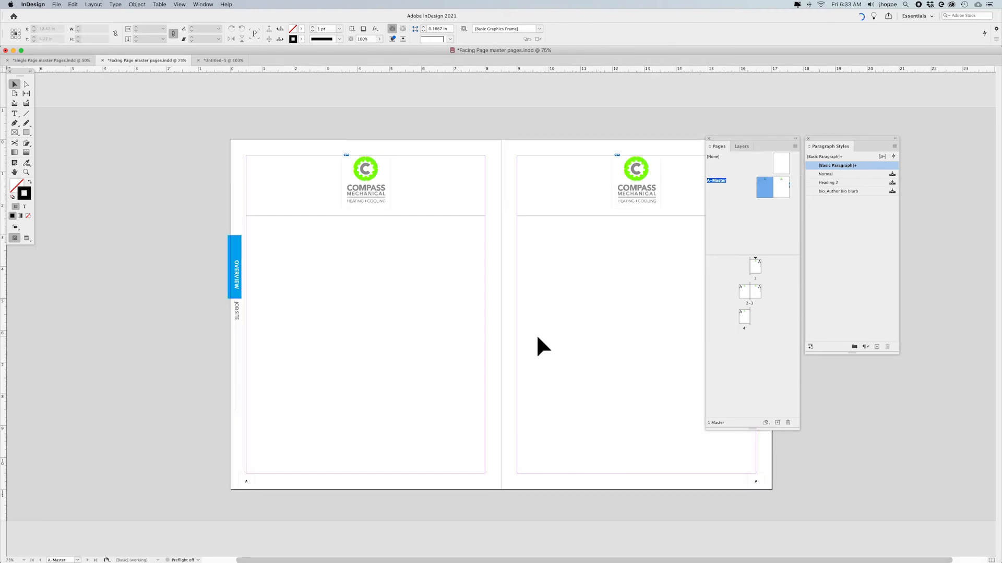
{"action": "key", "text": "space"}
{"action": "left_click_drag", "start_coordinate": [383, 345], "coordinate": [313, 348]}
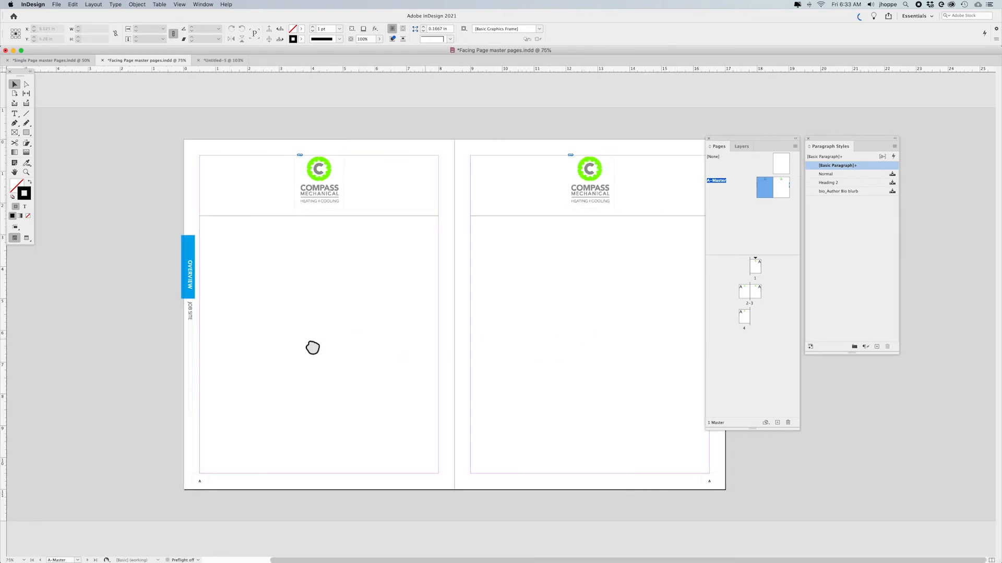
Step: Move the Paragraph Styles and Pages panels clear of the A-Master spread, and check its page number and logo frames
{"action": "left_click_drag", "start_coordinate": [827, 136], "coordinate": [889, 138]}
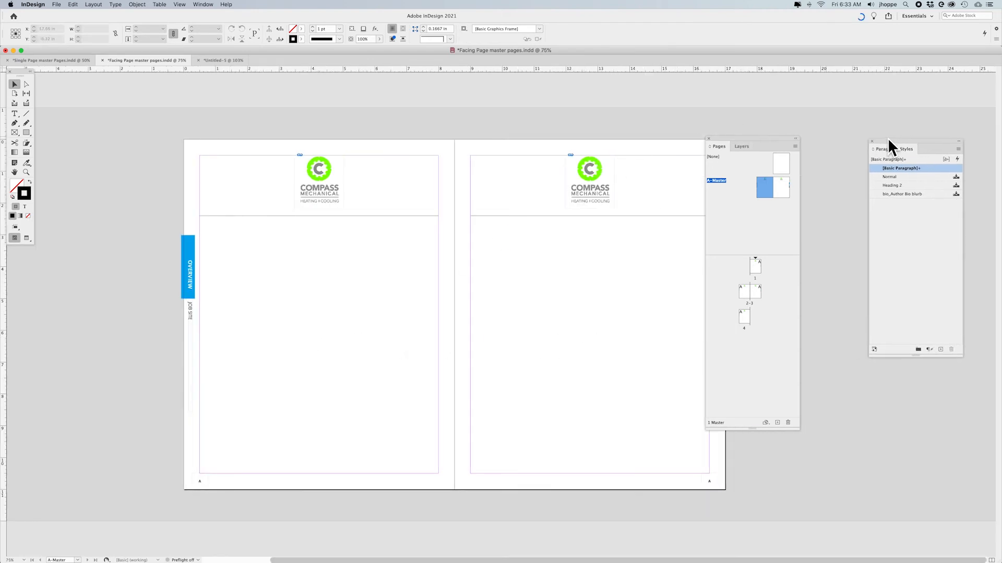
{"action": "left_click_drag", "start_coordinate": [754, 136], "coordinate": [807, 137]}
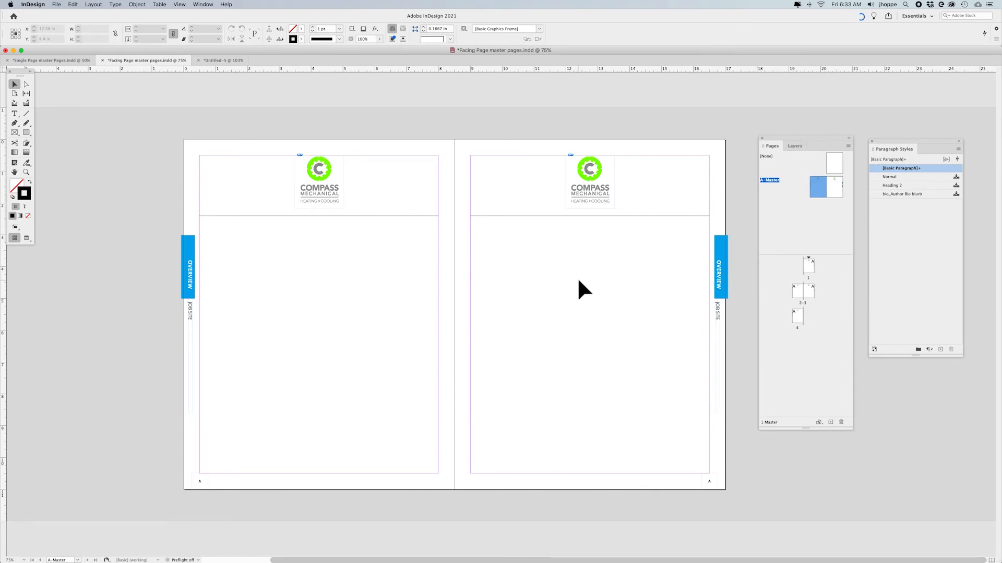
{"action": "left_click_drag", "start_coordinate": [195, 478], "coordinate": [711, 478]}
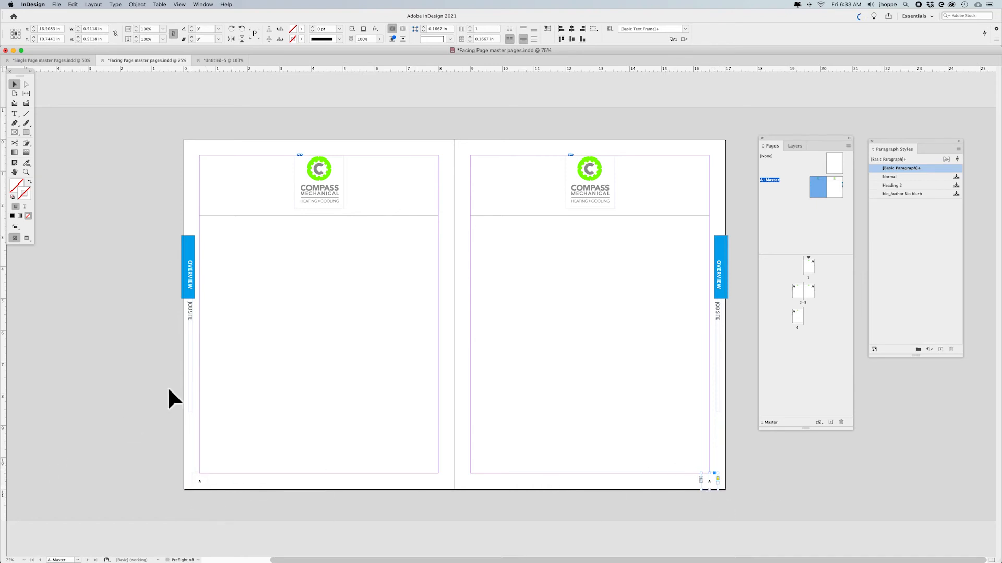
{"action": "left_click", "coordinate": [309, 185]}
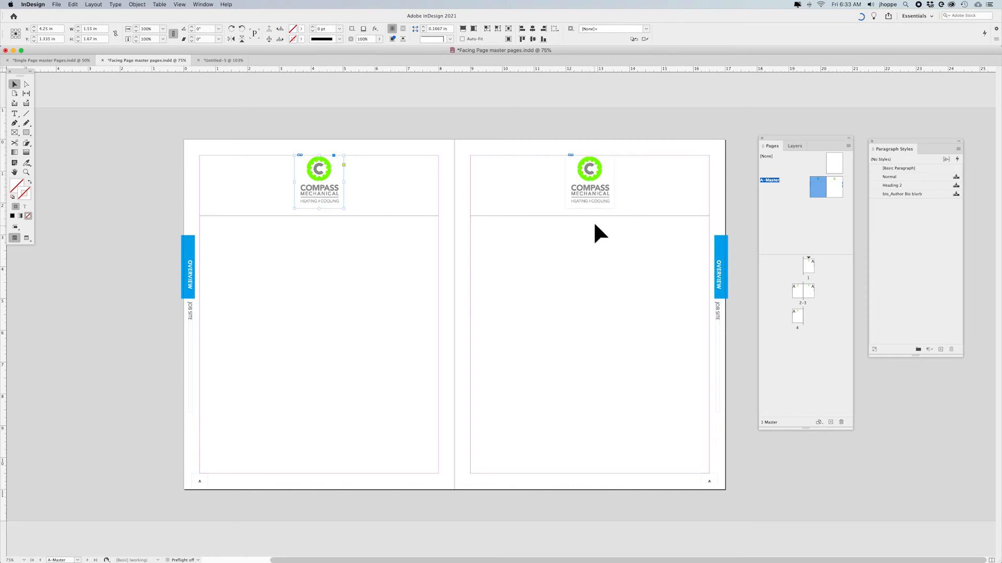
{"action": "left_click", "coordinate": [594, 219]}
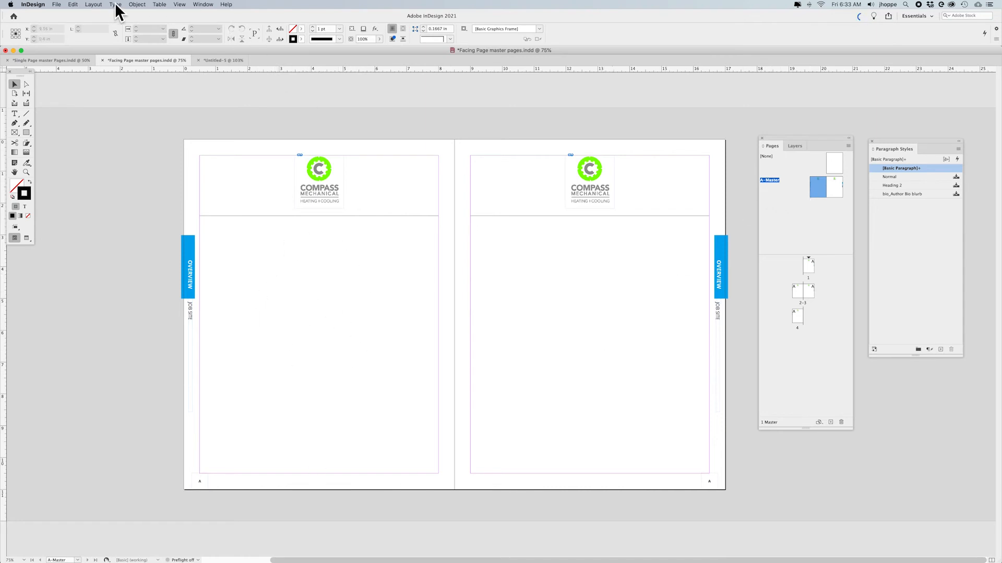
{"action": "left_click", "coordinate": [94, 4]}
{"action": "left_click", "coordinate": [93, 20]}
{"action": "left_click", "coordinate": [443, 274]}
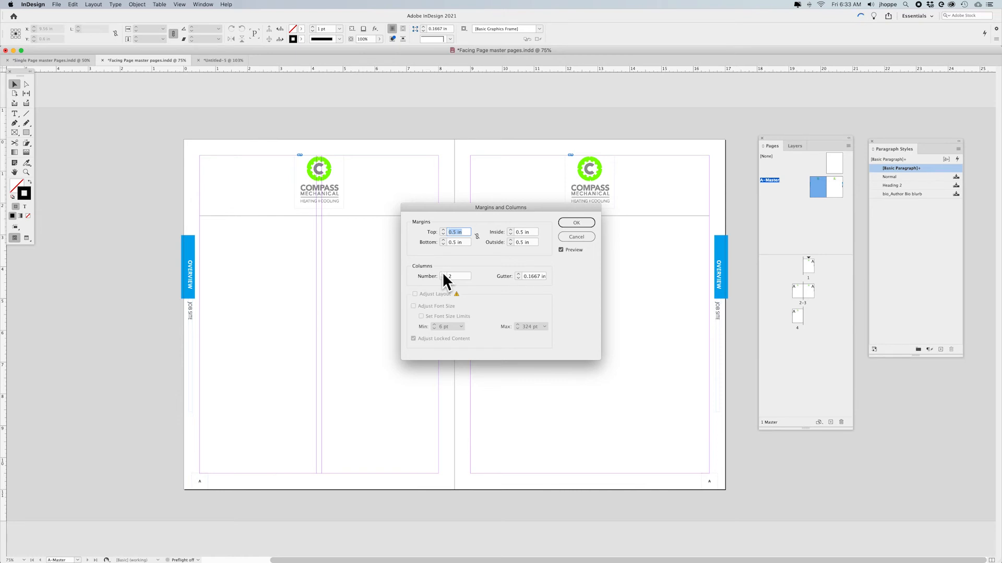
{"action": "left_click", "coordinate": [443, 275]}
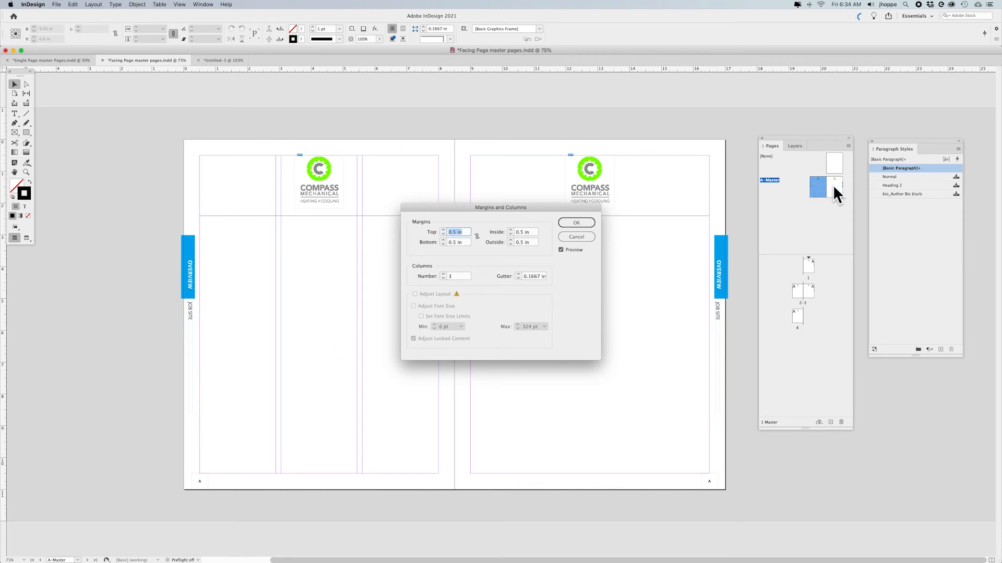
{"action": "left_click", "coordinate": [575, 238]}
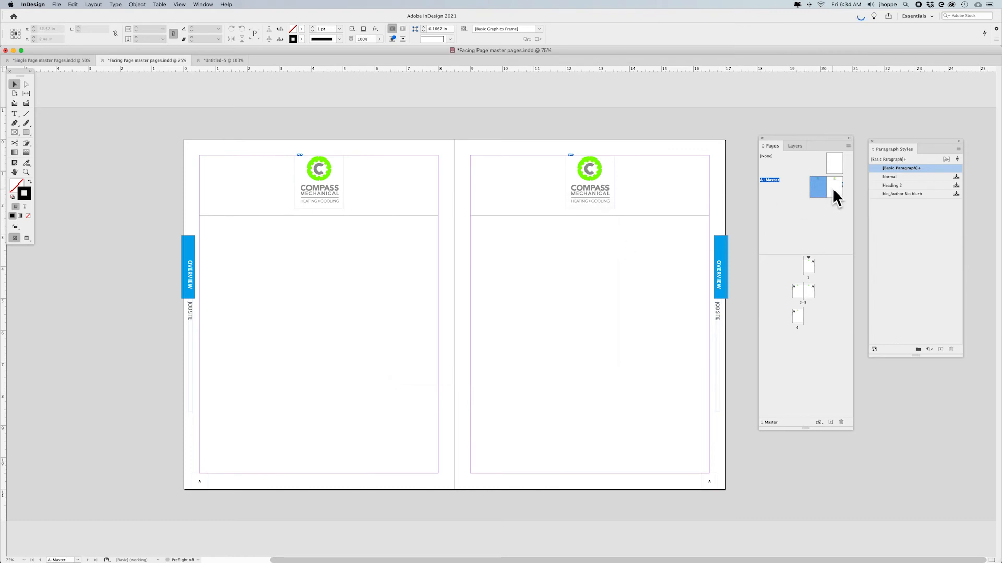
Step: Give both pages of A-Master three columns and a 0.8125 in bottom margin, and check the layout on page 1
{"action": "left_click", "coordinate": [94, 5]}
{"action": "left_click", "coordinate": [99, 22]}
{"action": "left_click", "coordinate": [443, 274]}
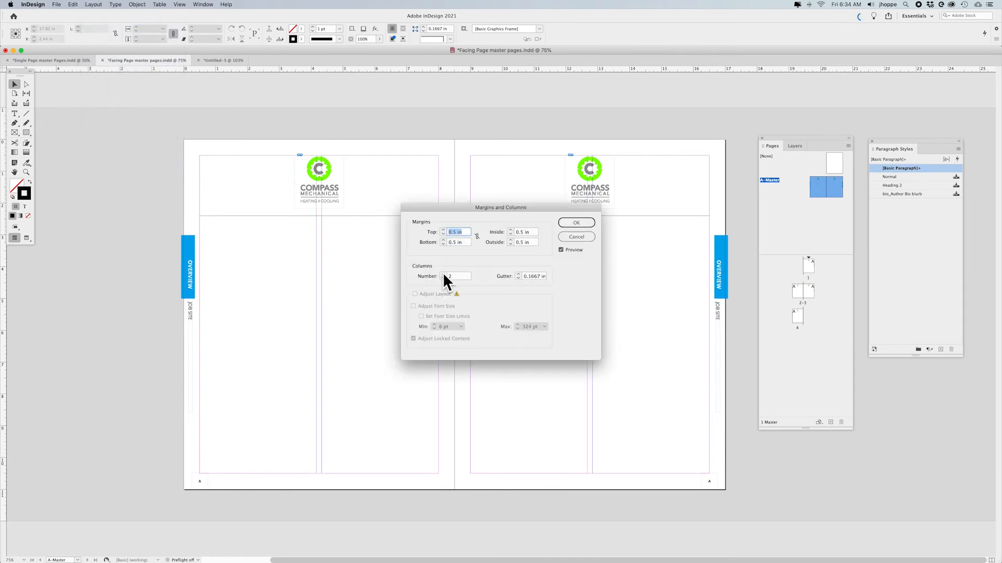
{"action": "left_click", "coordinate": [443, 274]}
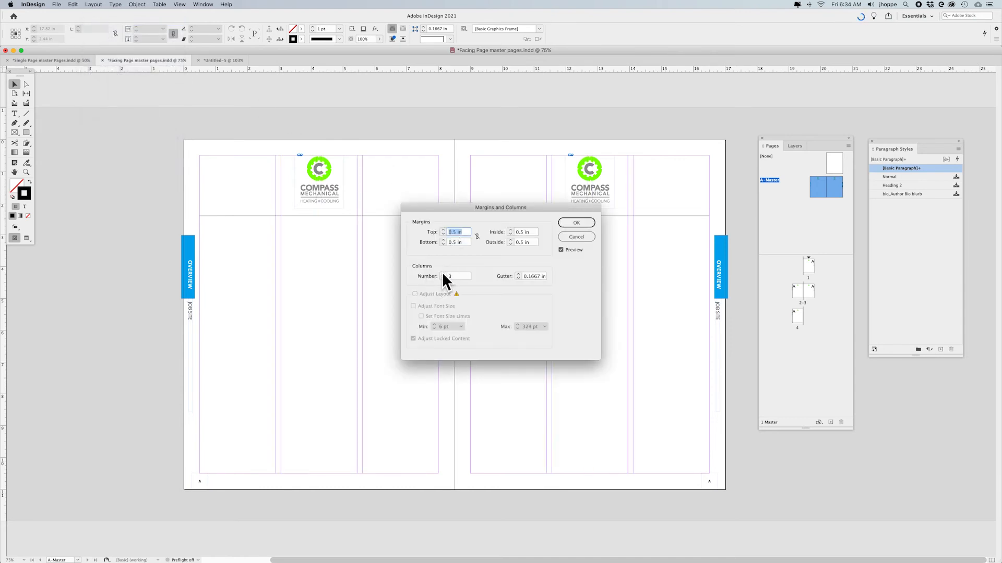
{"action": "left_click", "coordinate": [443, 241]}
{"action": "left_click", "coordinate": [442, 240]}
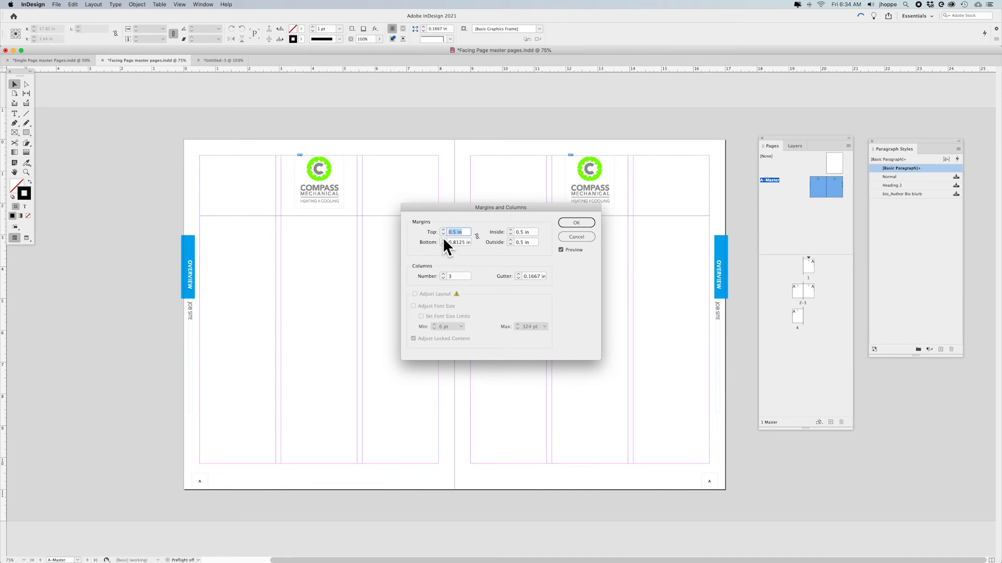
{"action": "left_click", "coordinate": [576, 223]}
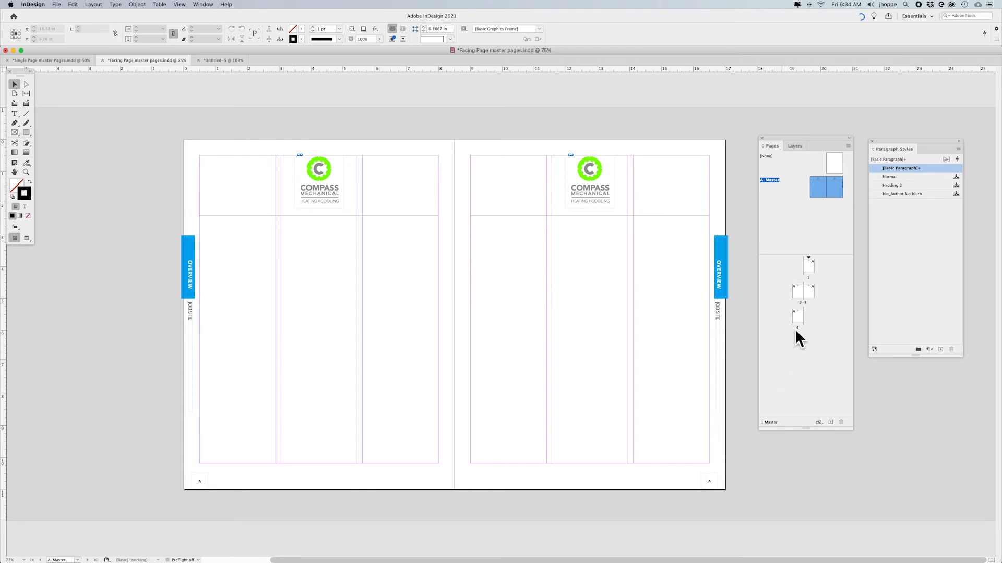
{"action": "double_click", "coordinate": [807, 266]}
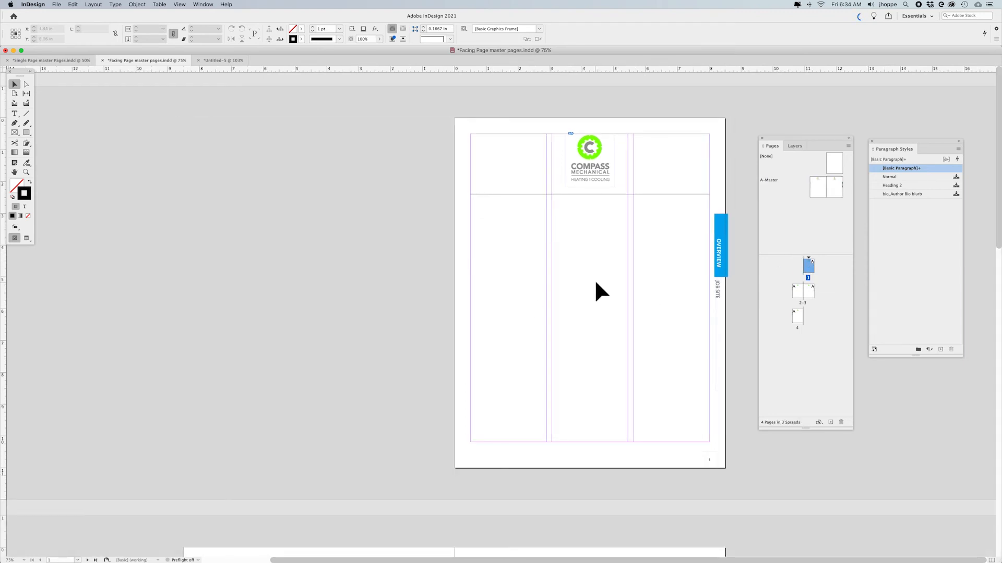
Step: Draw a three-column text frame about 7.49 by 7.55 in below the header line on the left-hand page of A-Master
{"action": "double_click", "coordinate": [816, 185]}
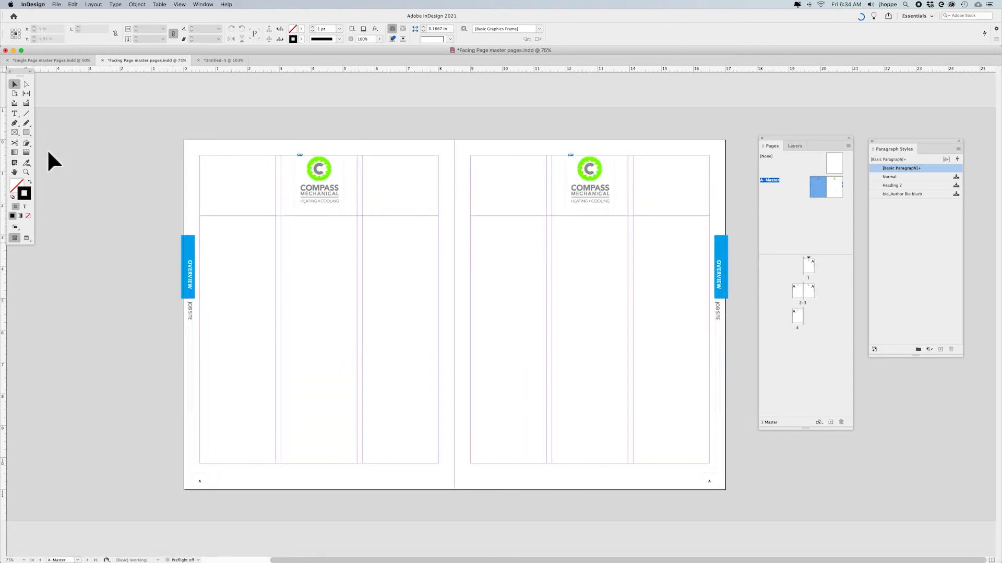
{"action": "left_click", "coordinate": [15, 114]}
{"action": "left_click_drag", "start_coordinate": [200, 224], "coordinate": [438, 462]}
{"action": "left_click", "coordinate": [14, 85]}
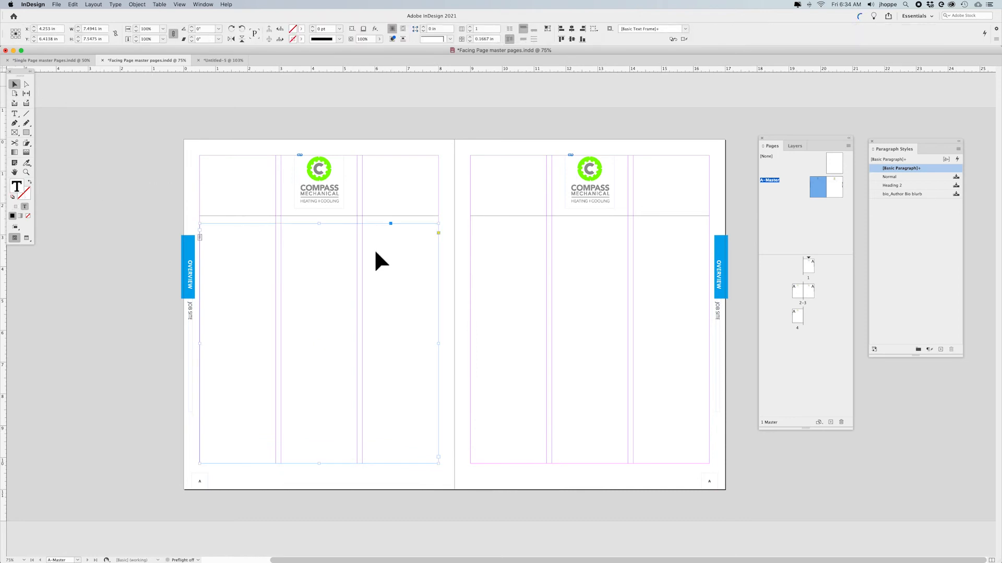
{"action": "left_click", "coordinate": [469, 27]}
{"action": "left_click_drag", "start_coordinate": [372, 290], "coordinate": [390, 299]}
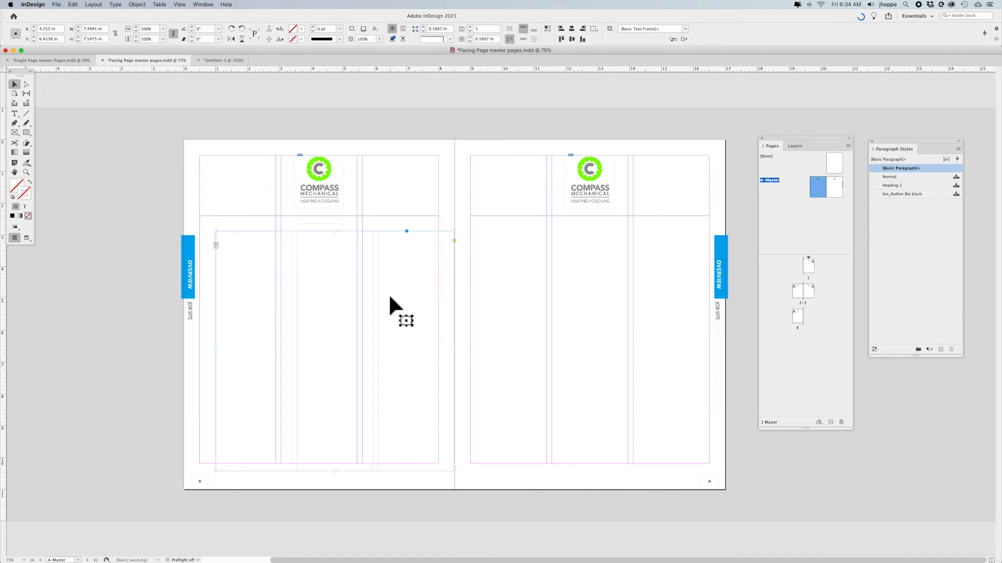
{"action": "key", "text": "super+z"}
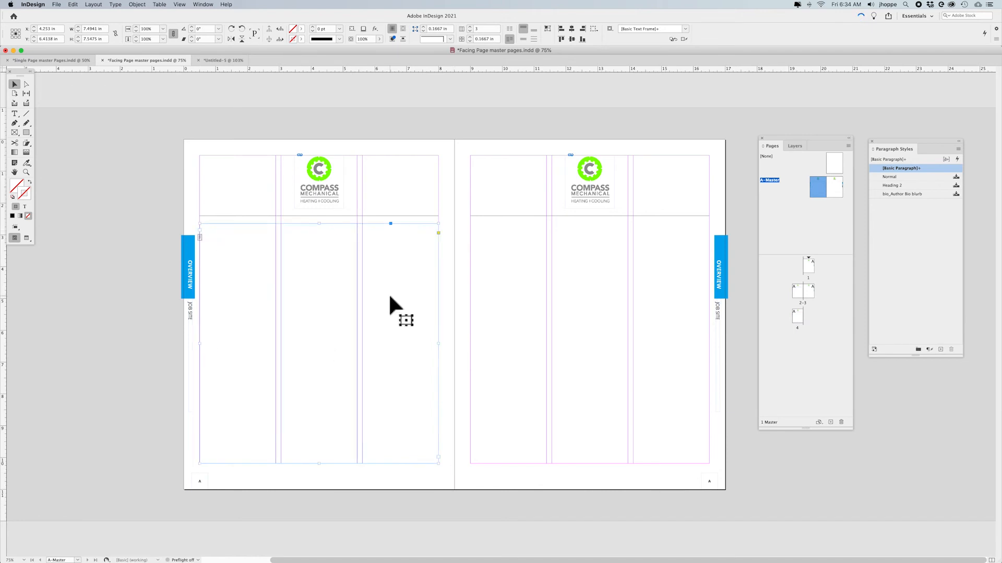
Step: Duplicate the three-column text frame onto the right-hand page of A-Master between its margins, and hide the guides
{"action": "left_click_drag", "start_coordinate": [313, 312], "coordinate": [583, 310]}
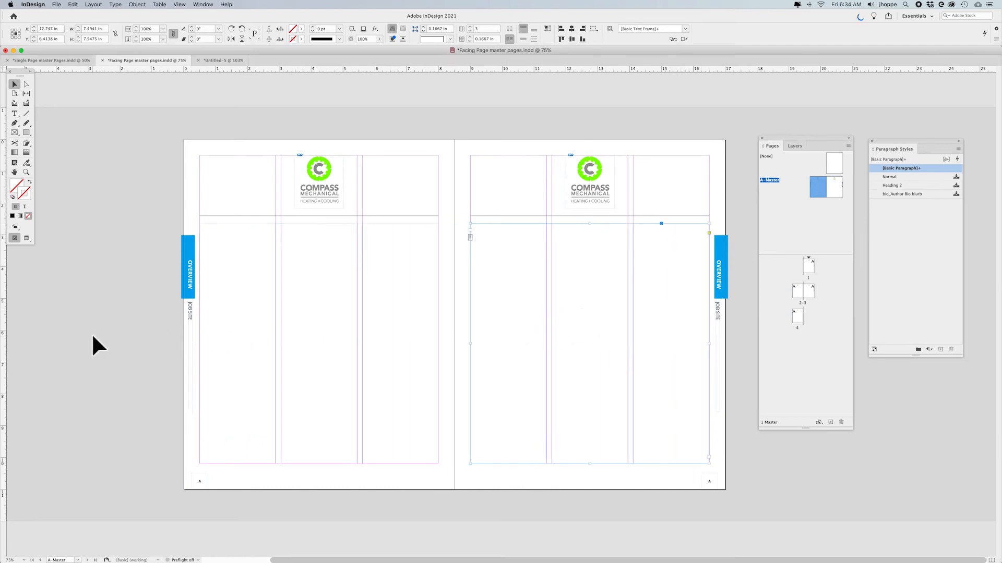
{"action": "key", "text": "super+semicolon"}
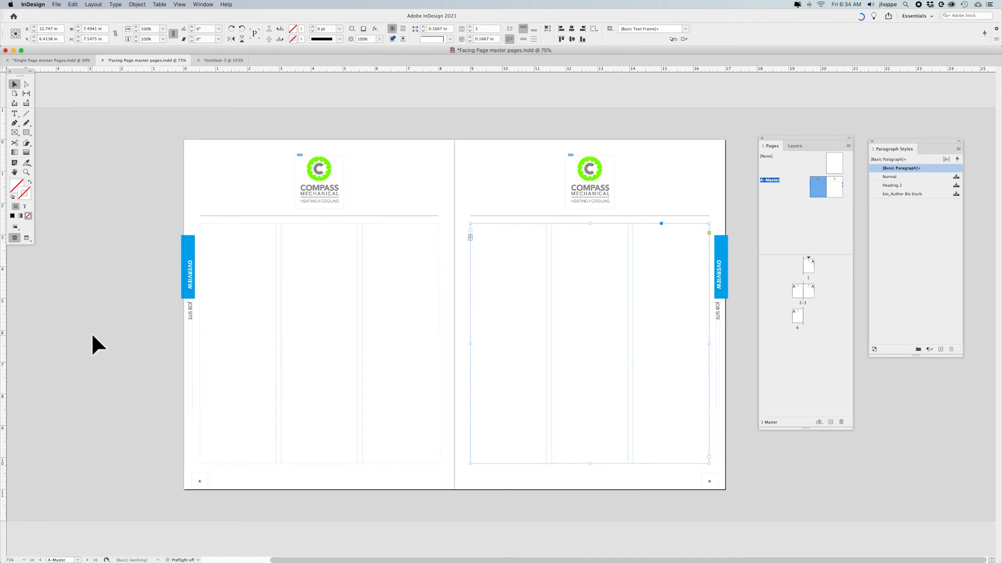
{"action": "key", "text": "shift+super+a"}
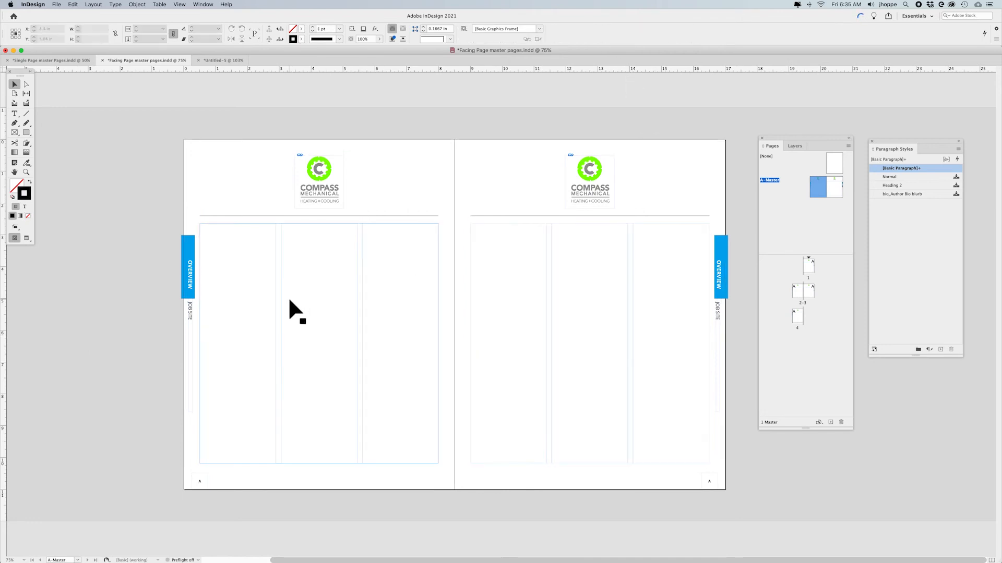
Step: Thread the three-column text frame on the left-hand page of A-Master into the matching frame on the right-hand page
{"action": "left_click", "coordinate": [290, 301]}
{"action": "left_click", "coordinate": [515, 295]}
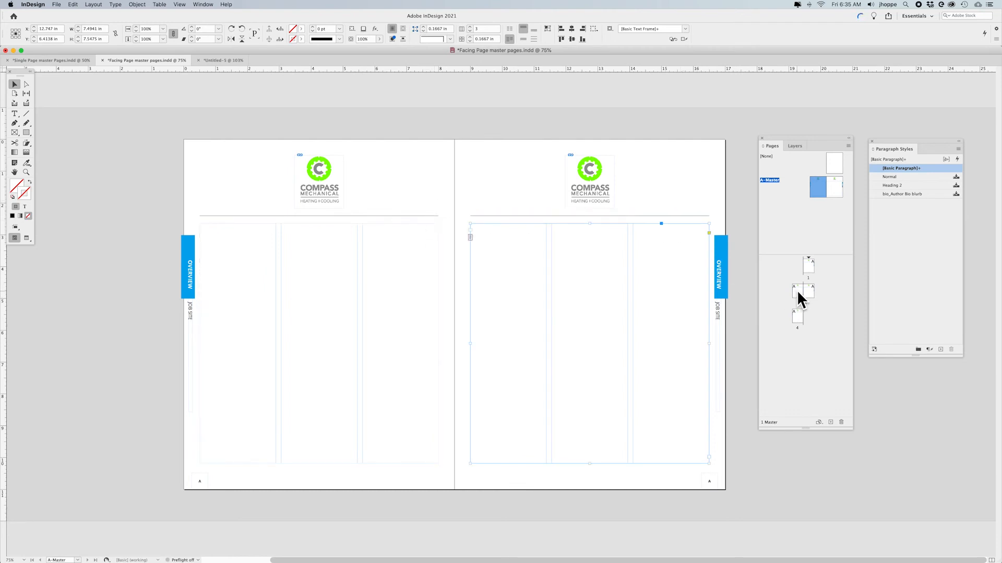
{"action": "left_click", "coordinate": [364, 354]}
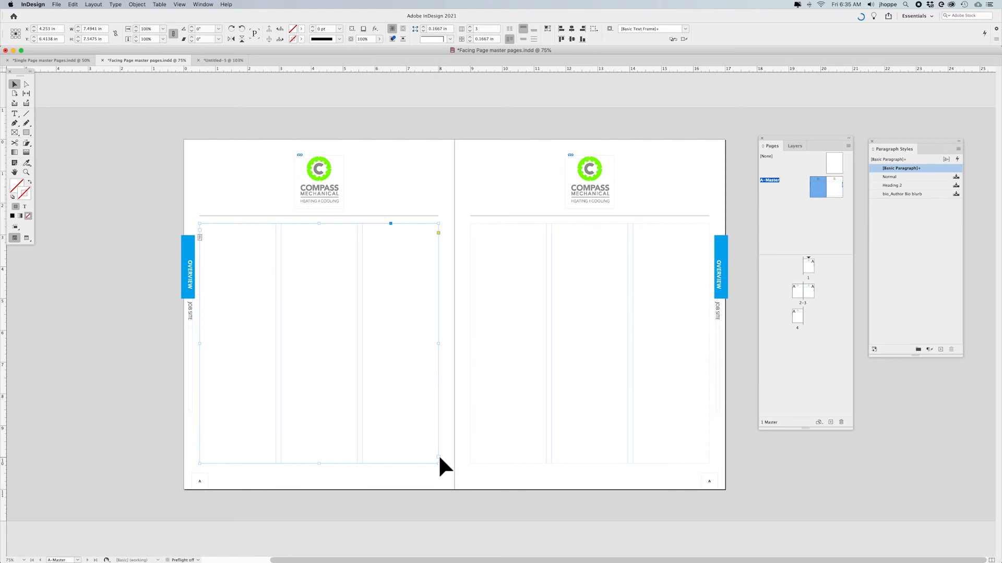
{"action": "left_click", "coordinate": [489, 405]}
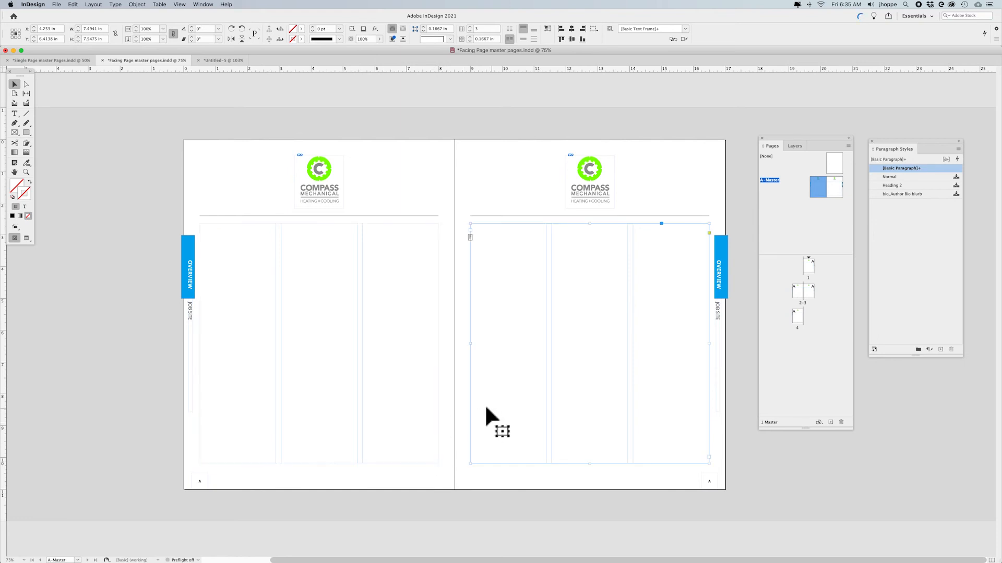
{"action": "left_click", "coordinate": [395, 400]}
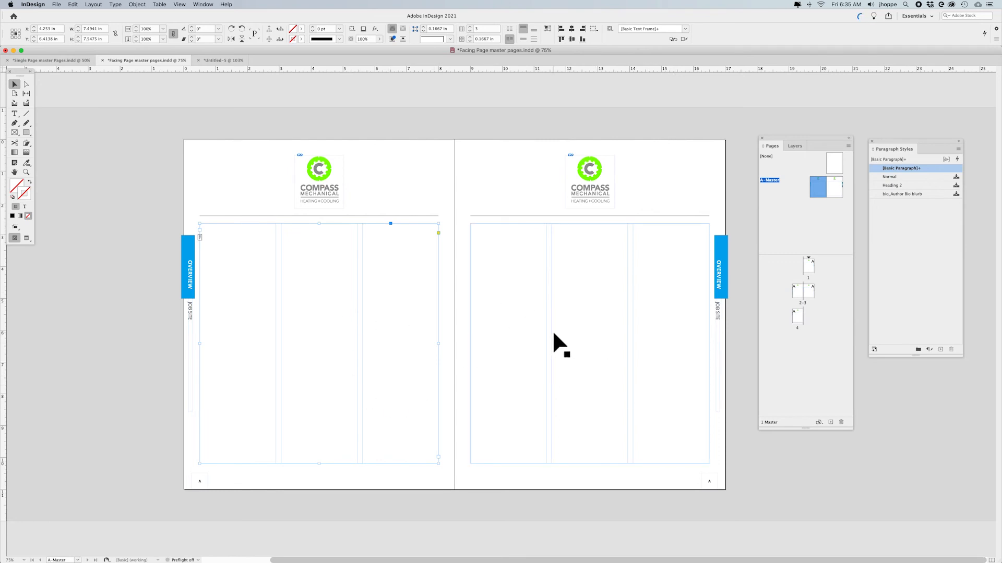
{"action": "left_click", "coordinate": [439, 458]}
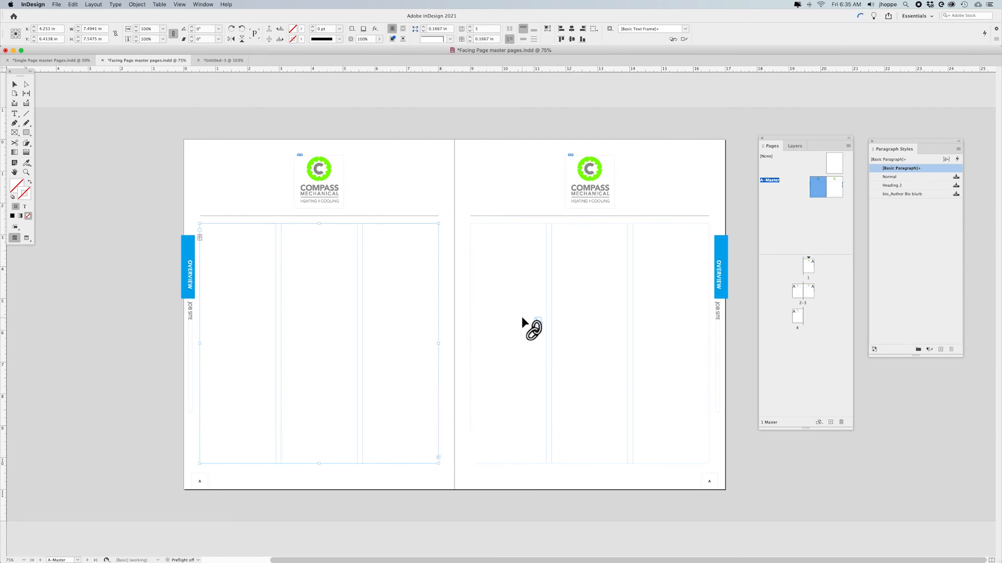
{"action": "left_click", "coordinate": [505, 339]}
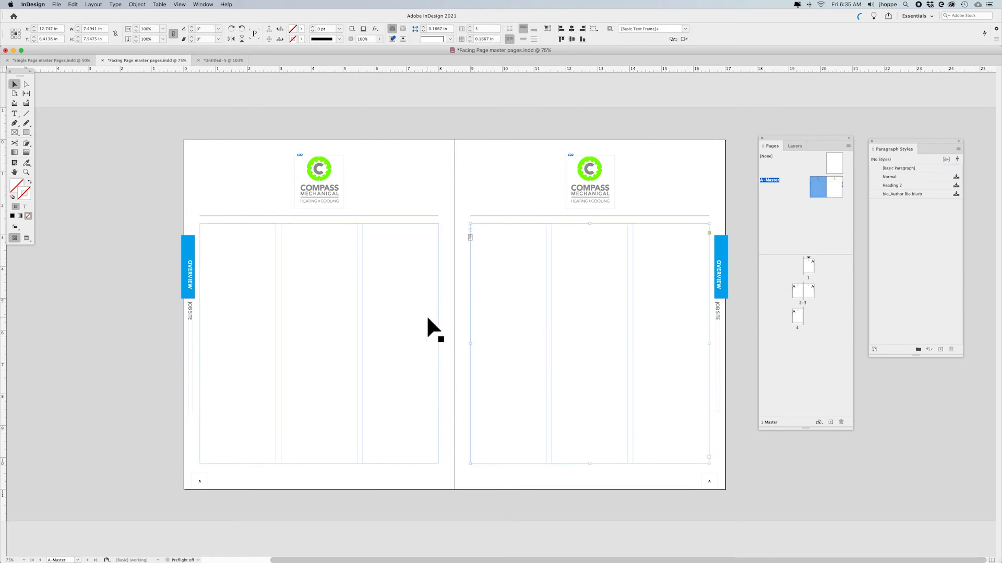
Step: Display the text threads between the A-Master frames, show the guides again, and deselect the frame
{"action": "key", "text": "alt+super+y"}
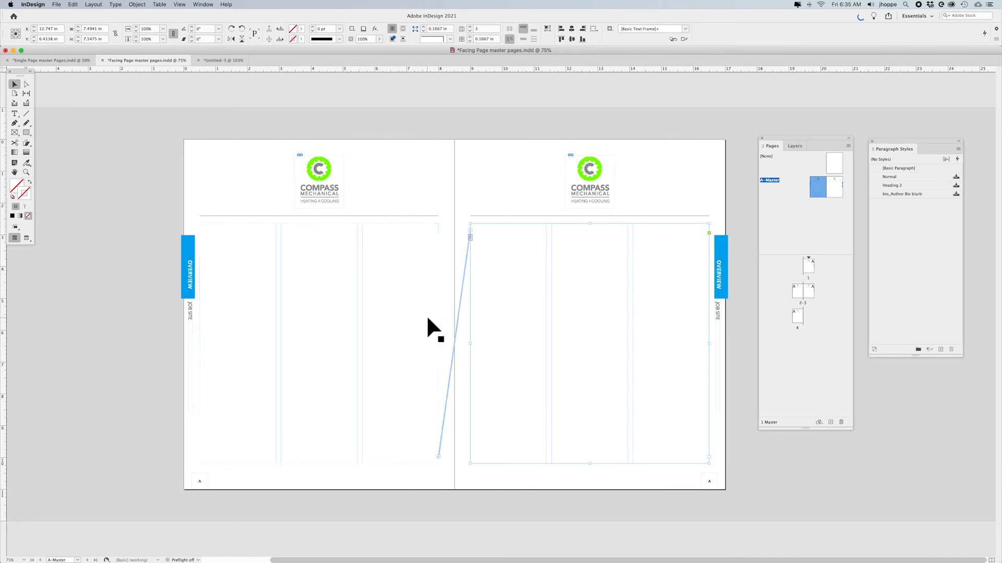
{"action": "left_click", "coordinate": [181, 5]}
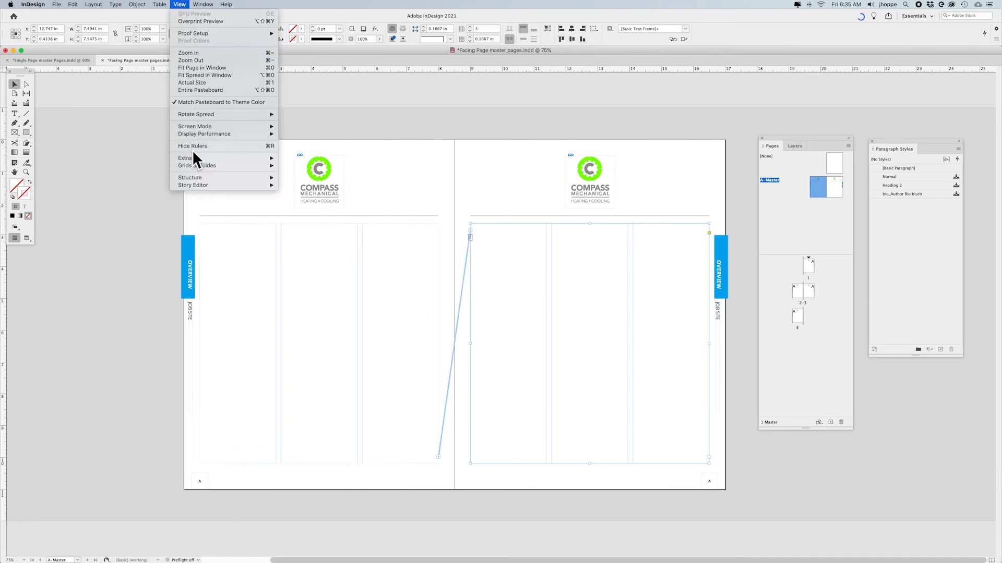
{"action": "mouse_move", "coordinate": [193, 156]}
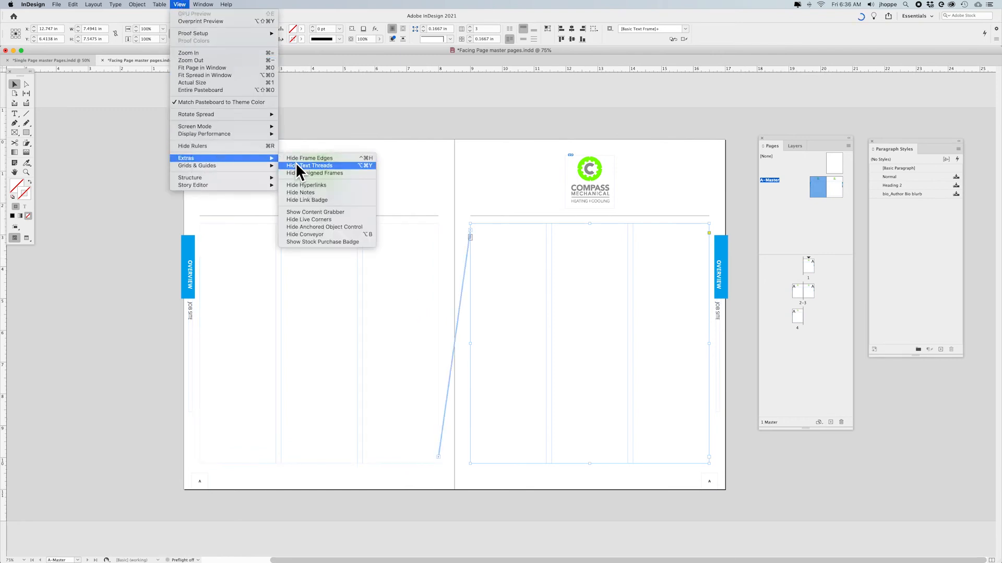
{"action": "left_click", "coordinate": [365, 124]}
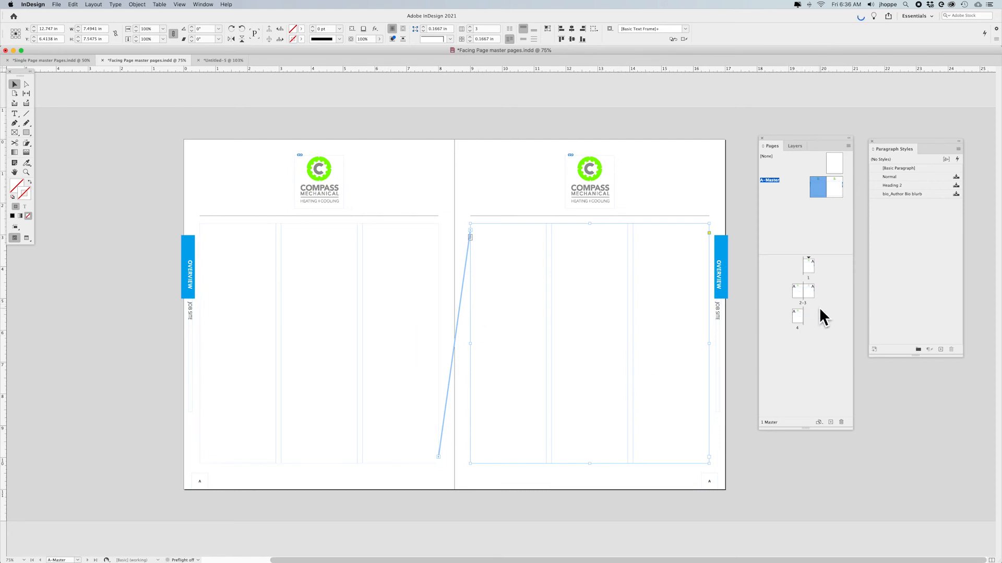
{"action": "key", "text": "super+semicolon"}
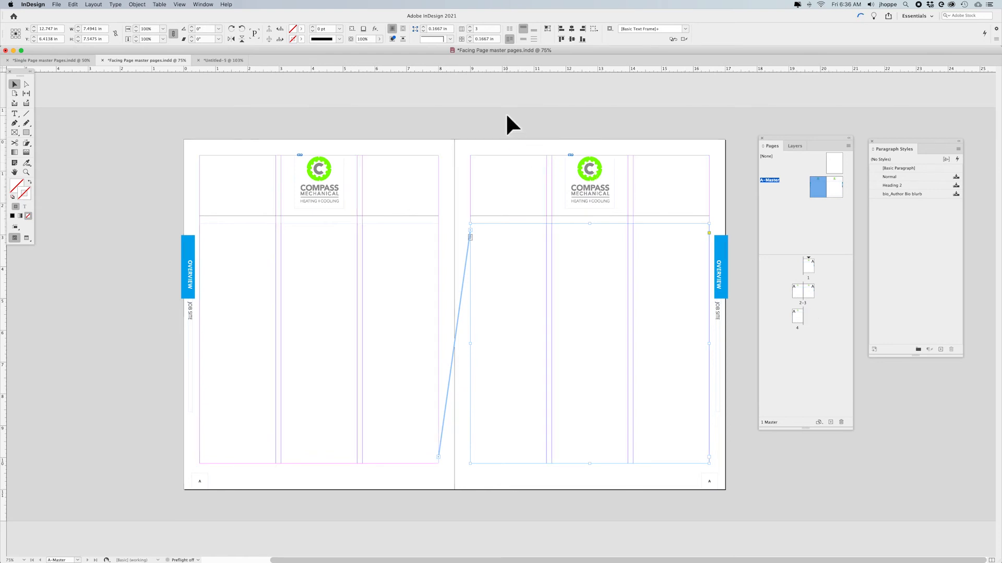
{"action": "left_click", "coordinate": [505, 112]}
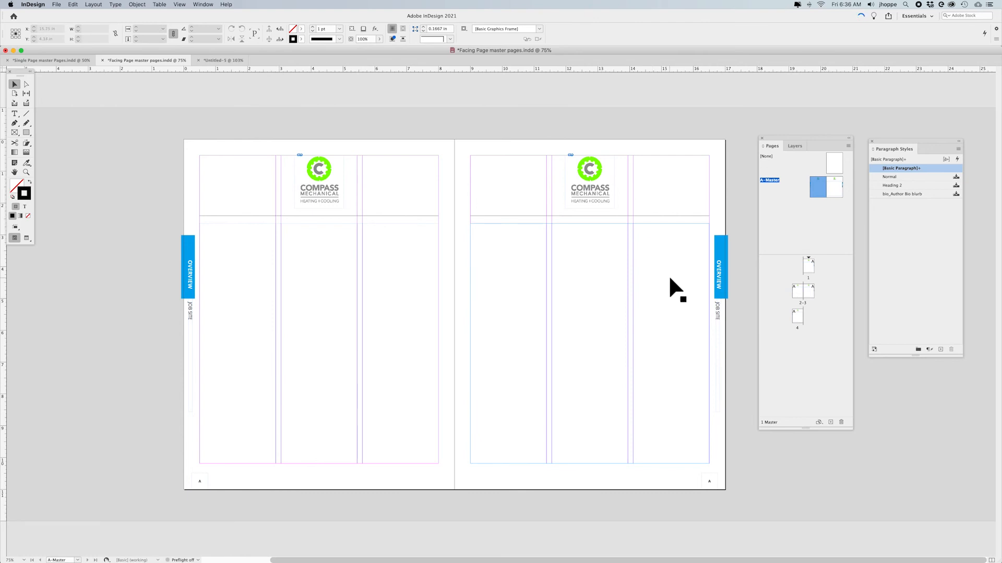
Step: Check the A-Master text frames on pages 2 to 4, and move the Pages panel closer to page 4
{"action": "double_click", "coordinate": [796, 292]}
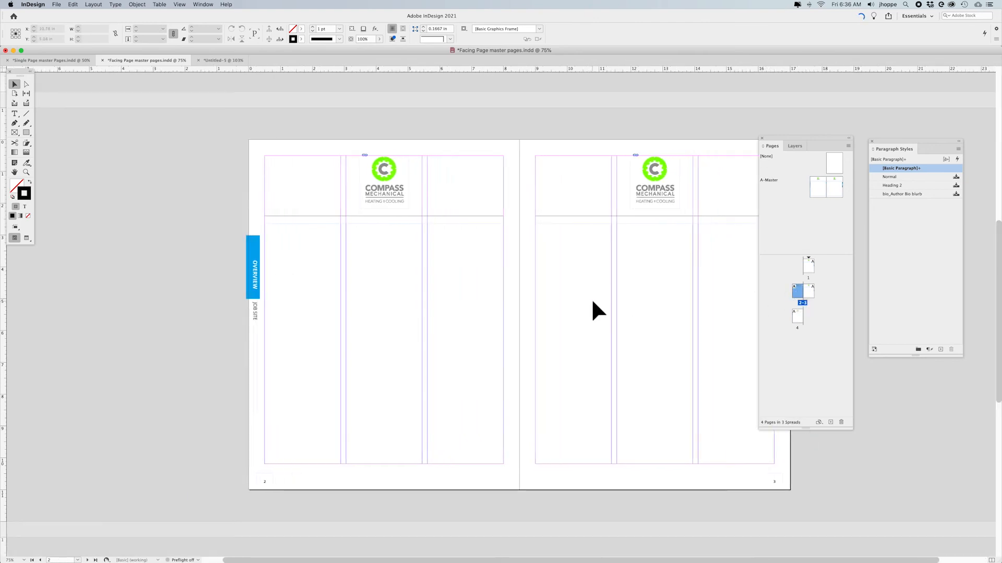
{"action": "double_click", "coordinate": [795, 313]}
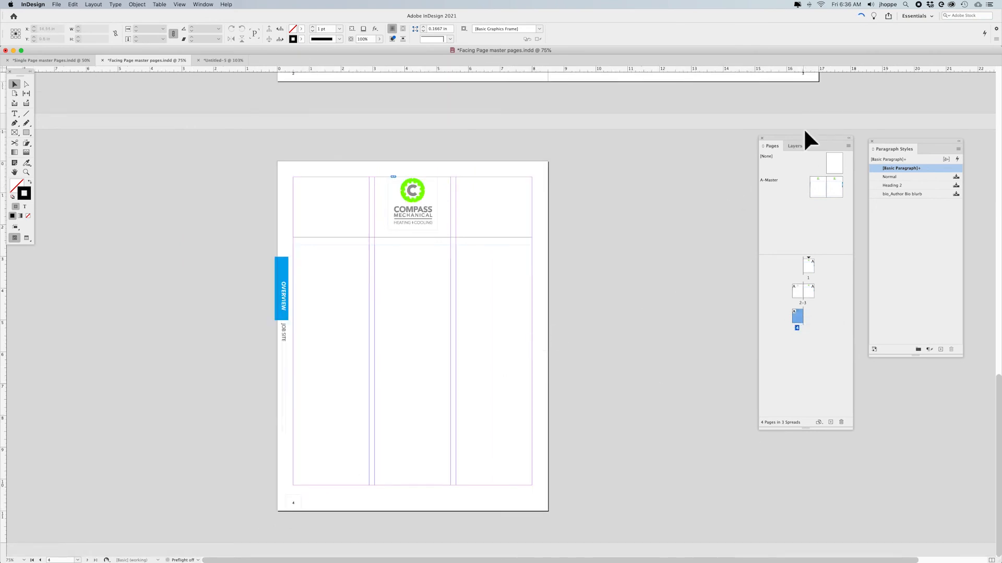
{"action": "left_click_drag", "start_coordinate": [807, 139], "coordinate": [666, 165]}
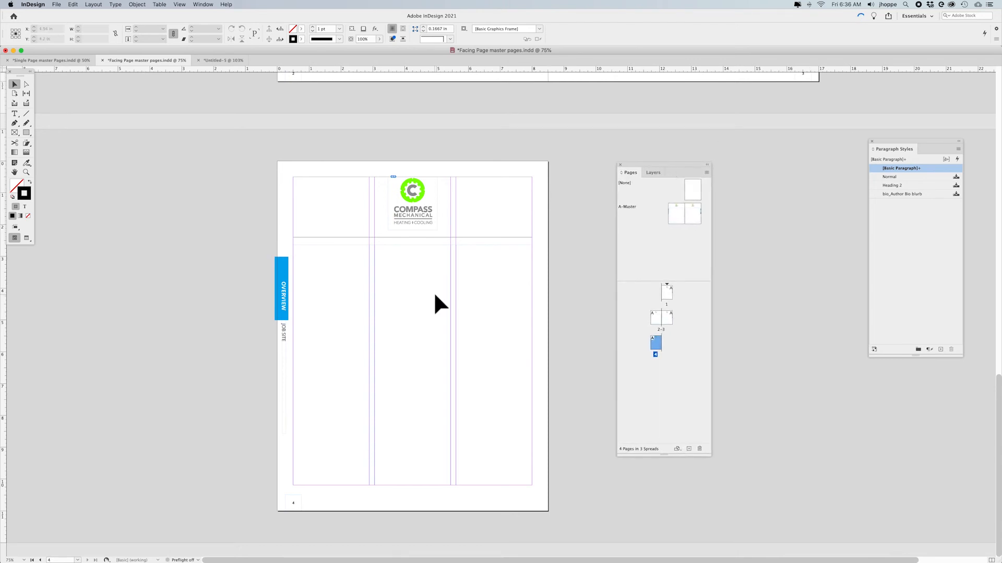
Step: Insert 4 pages based on A-Master after page 4, and move the Pages panel clear of the spread
{"action": "left_click", "coordinate": [706, 173]}
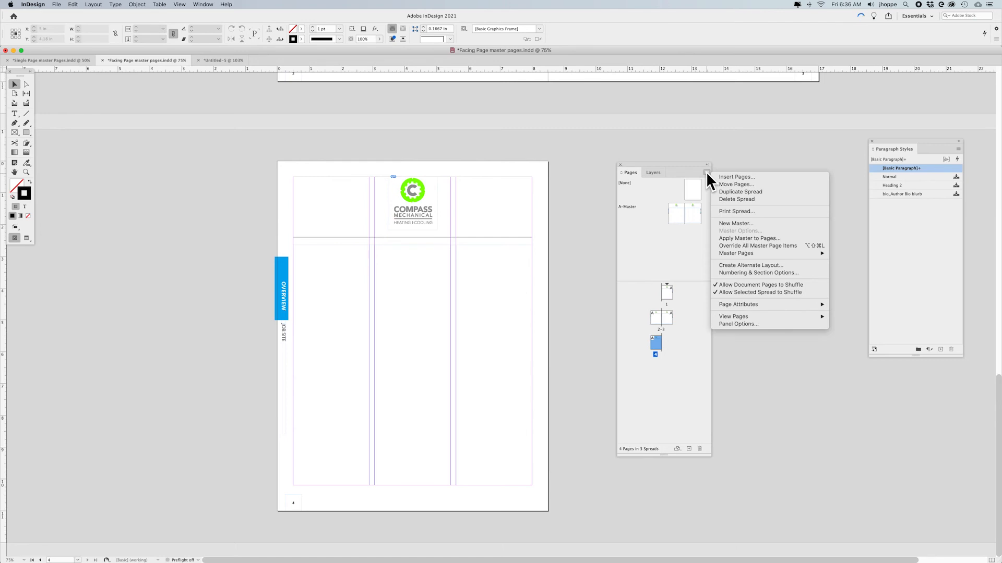
{"action": "key", "text": "Escape"}
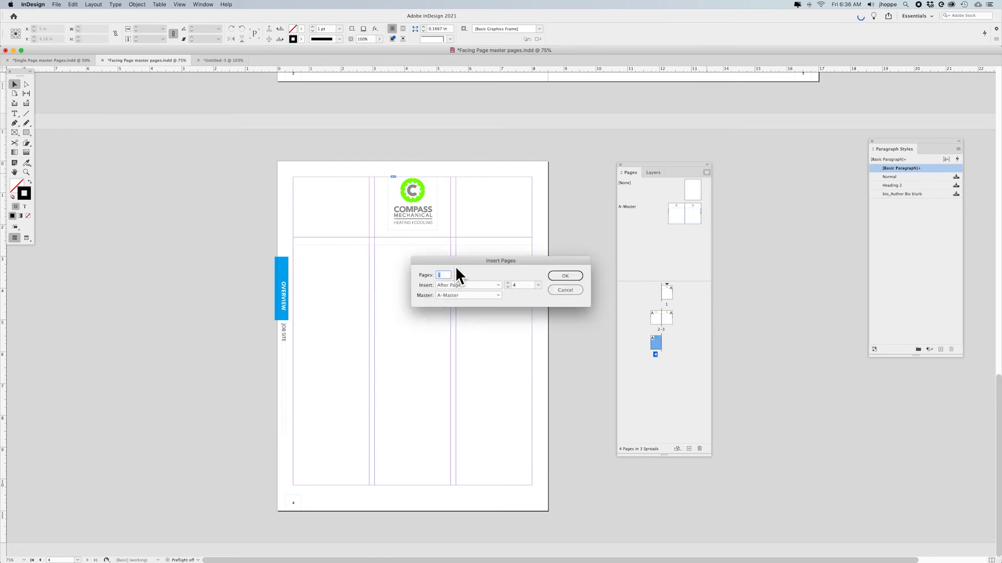
{"action": "left_click_drag", "start_coordinate": [464, 261], "coordinate": [462, 263]}
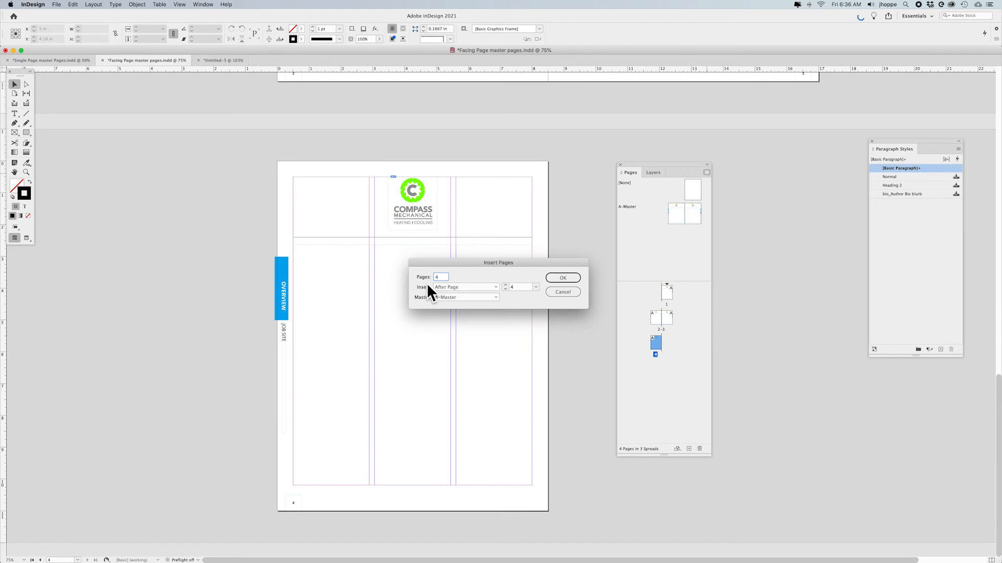
{"action": "left_click", "coordinate": [566, 277]}
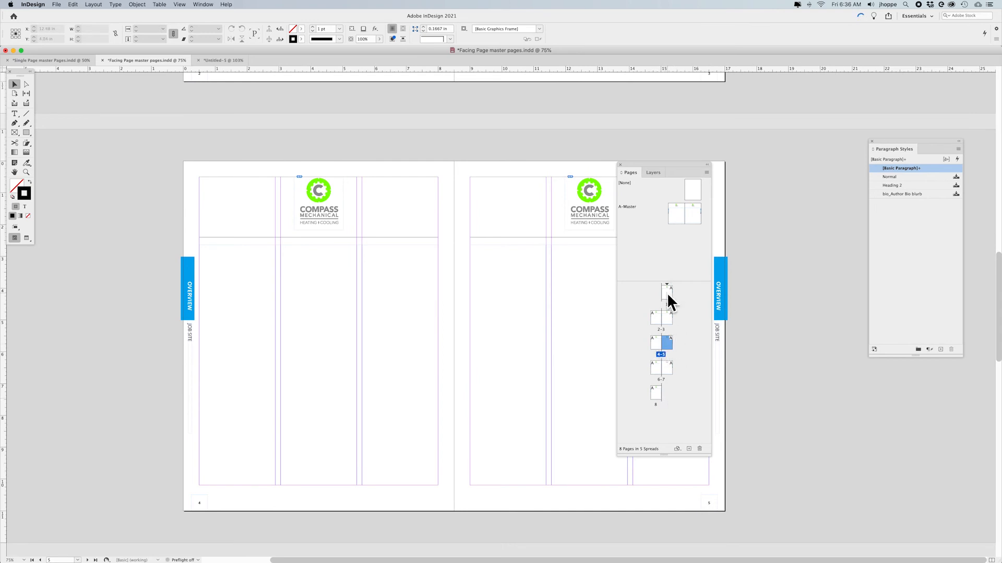
{"action": "left_click_drag", "start_coordinate": [653, 161], "coordinate": [788, 166]}
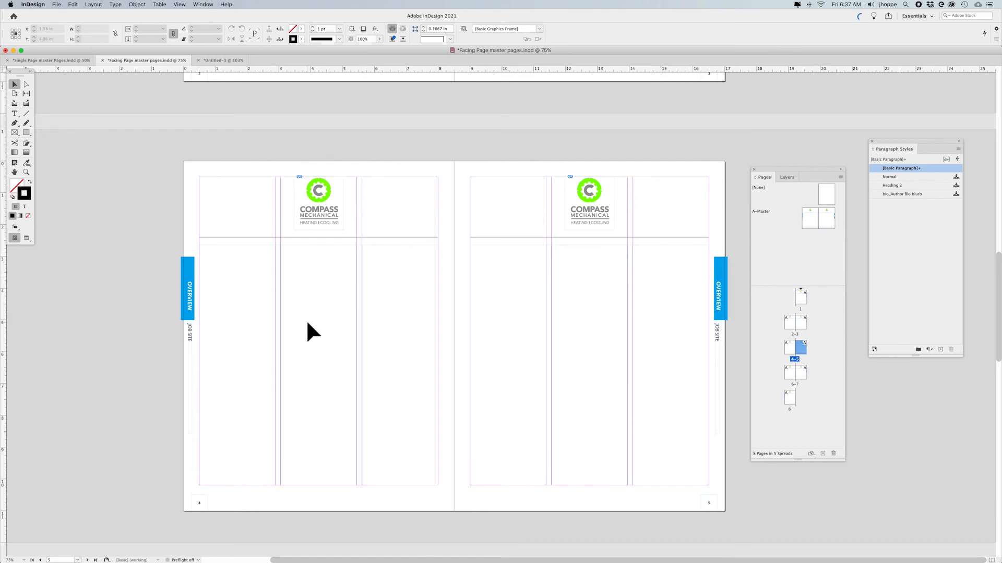
Step: Draw a rectangle about 2.39 by 3.06 in in the middle column of A-Master's left-hand page and set its content to Graphic
{"action": "double_click", "coordinate": [803, 220]}
{"action": "left_click", "coordinate": [28, 134]}
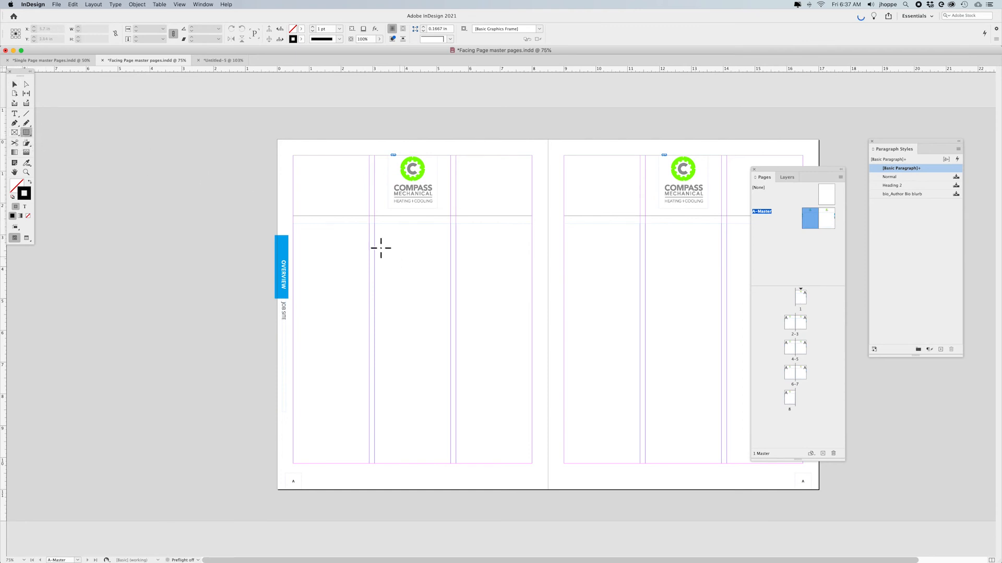
{"action": "left_click_drag", "start_coordinate": [375, 224], "coordinate": [450, 320]}
{"action": "left_click", "coordinate": [145, 5]}
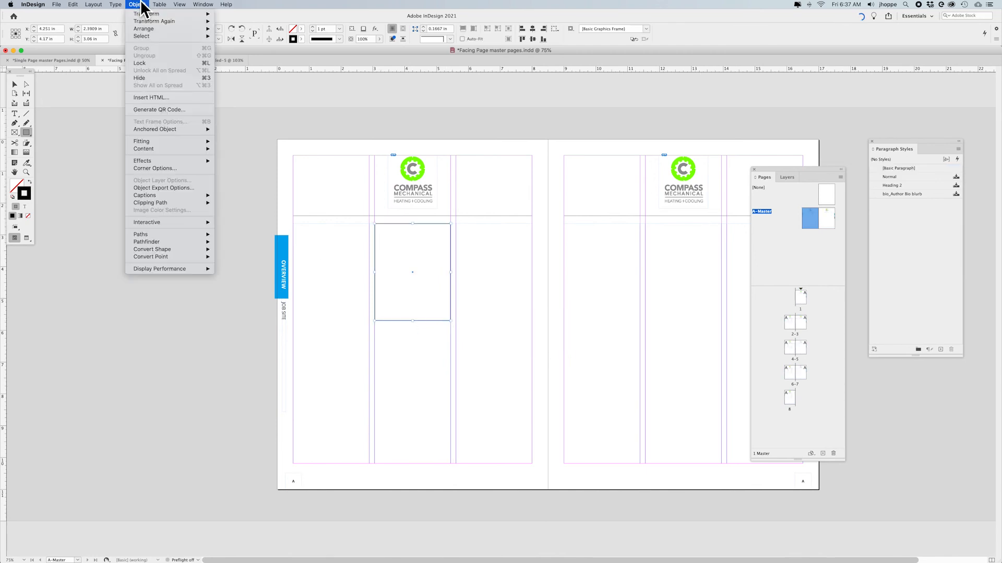
{"action": "mouse_move", "coordinate": [144, 151]}
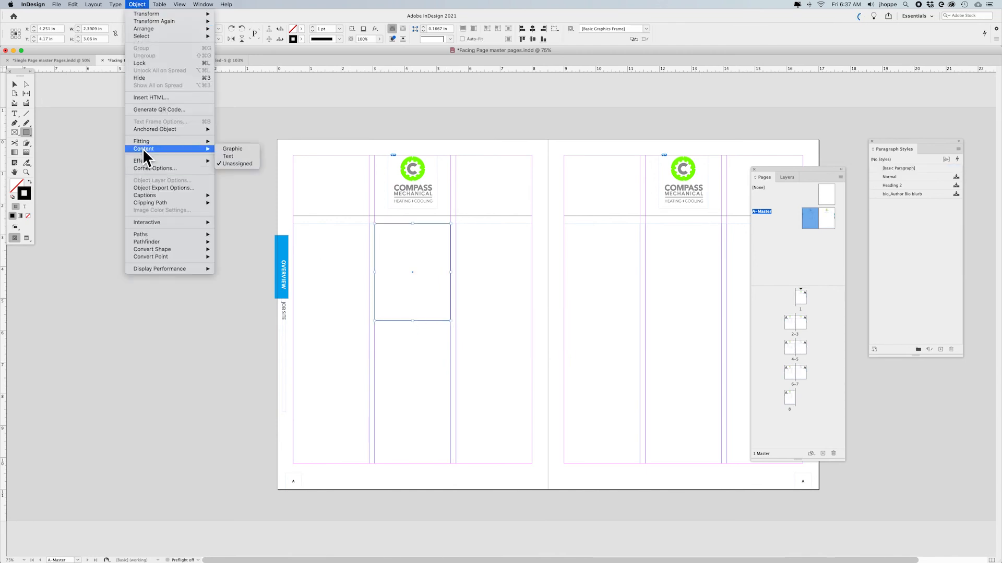
{"action": "left_click", "coordinate": [245, 149]}
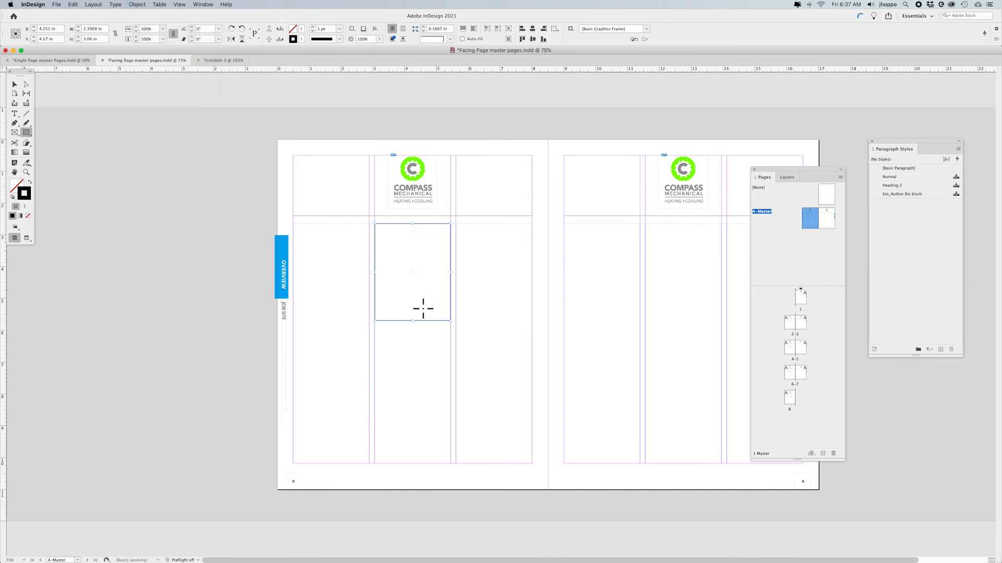
Step: Wrap text around the graphic frame's bounding box with 0.125 in offsets on all sides
{"action": "left_click", "coordinate": [209, 6]}
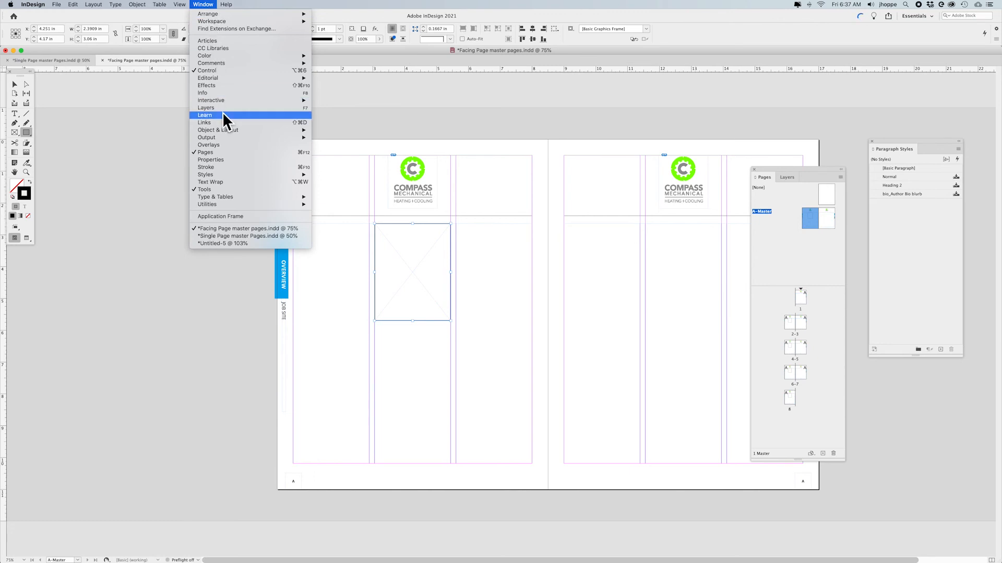
{"action": "mouse_move", "coordinate": [225, 129]}
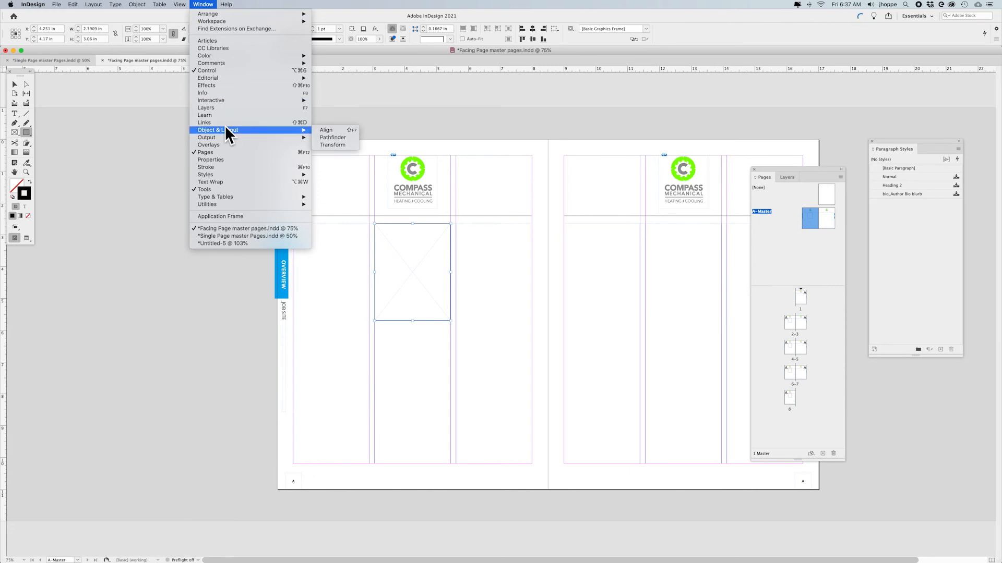
{"action": "left_click", "coordinate": [220, 180]}
{"action": "left_click", "coordinate": [500, 201]}
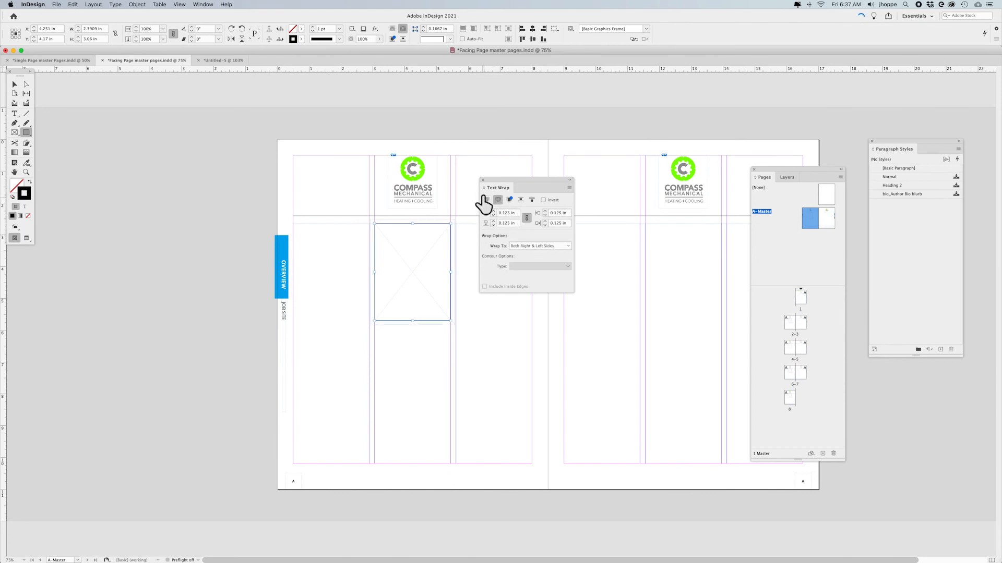
{"action": "left_click", "coordinate": [482, 180]}
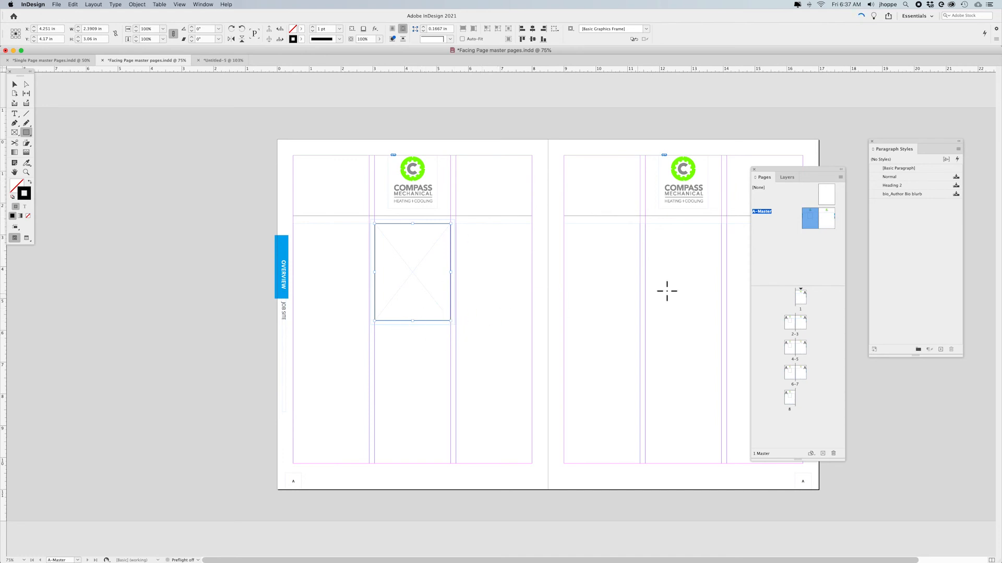
Step: Add a new layer named Images and move the graphic frame onto it
{"action": "left_click", "coordinate": [788, 177]}
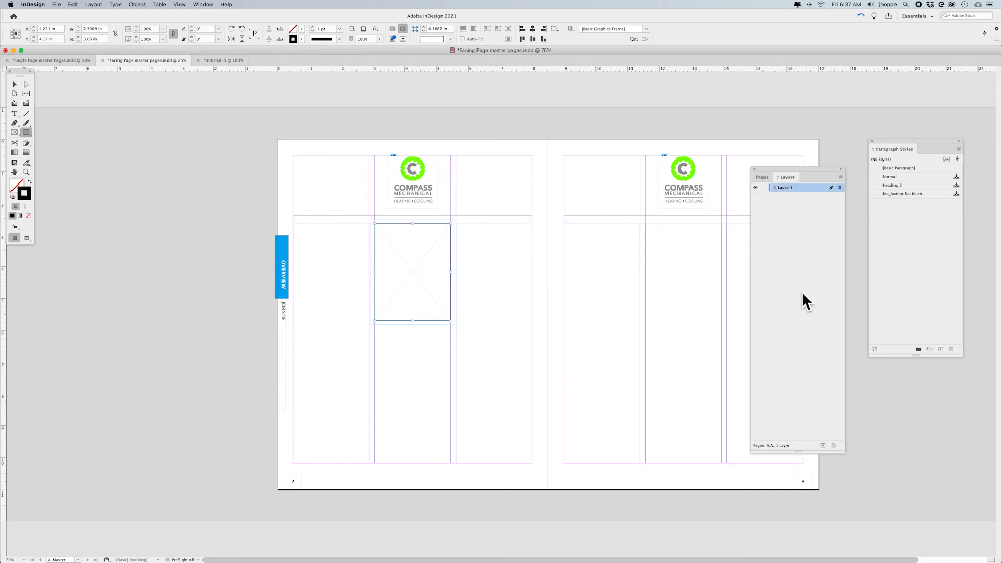
{"action": "left_click", "coordinate": [823, 446]}
{"action": "double_click", "coordinate": [784, 187]}
{"action": "type", "text": "Imag"}
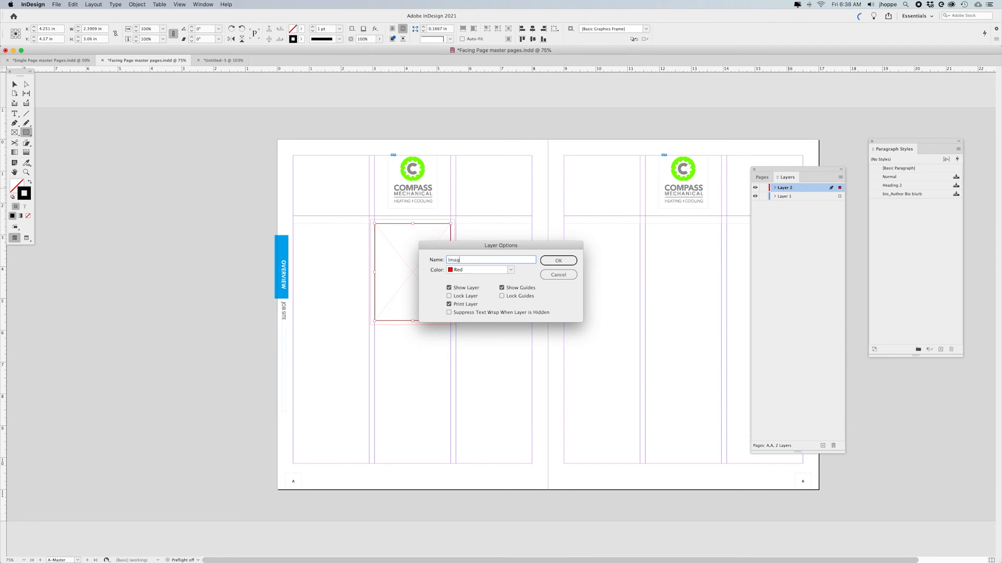
{"action": "key", "text": "Return"}
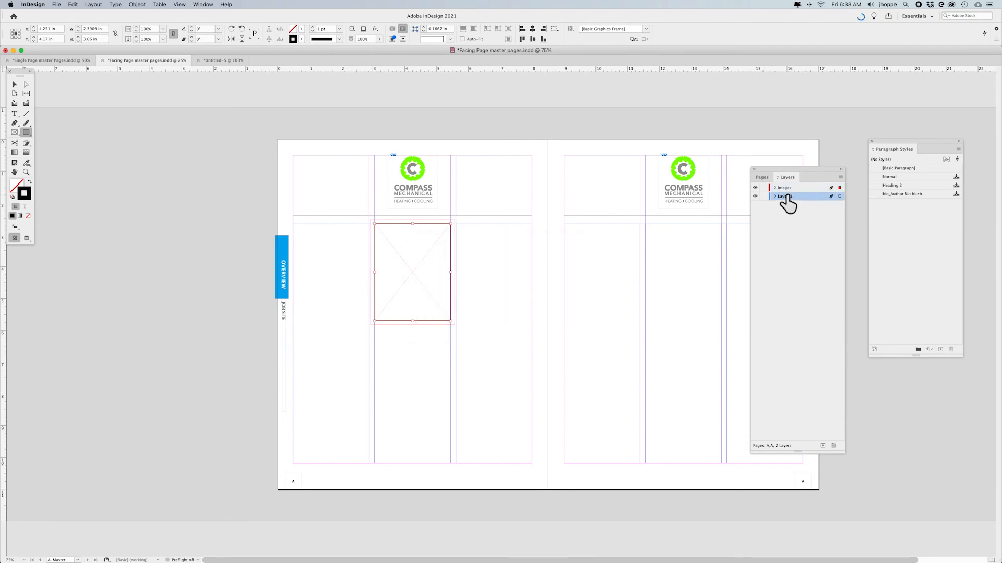
Step: Rename Layer 1 as Text
{"action": "double_click", "coordinate": [788, 197]}
{"action": "type", "text": "Text"}
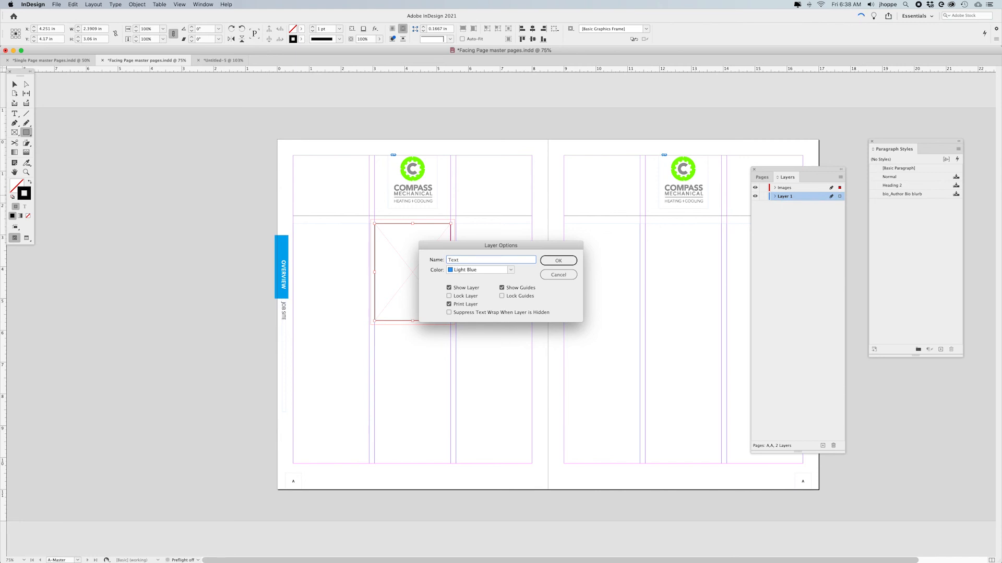
{"action": "key", "text": "Return"}
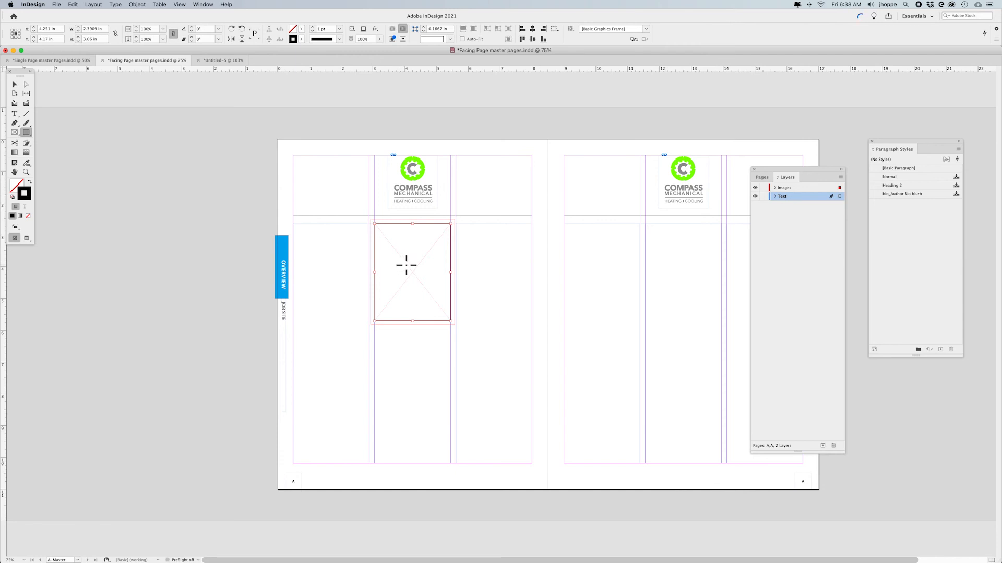
Step: Duplicate the graphic frame into the middle column of A-Master's right-hand page, and move the Layers panel clear of the spread
{"action": "left_click", "coordinate": [14, 84]}
{"action": "left_click_drag", "start_coordinate": [406, 264], "coordinate": [679, 256]}
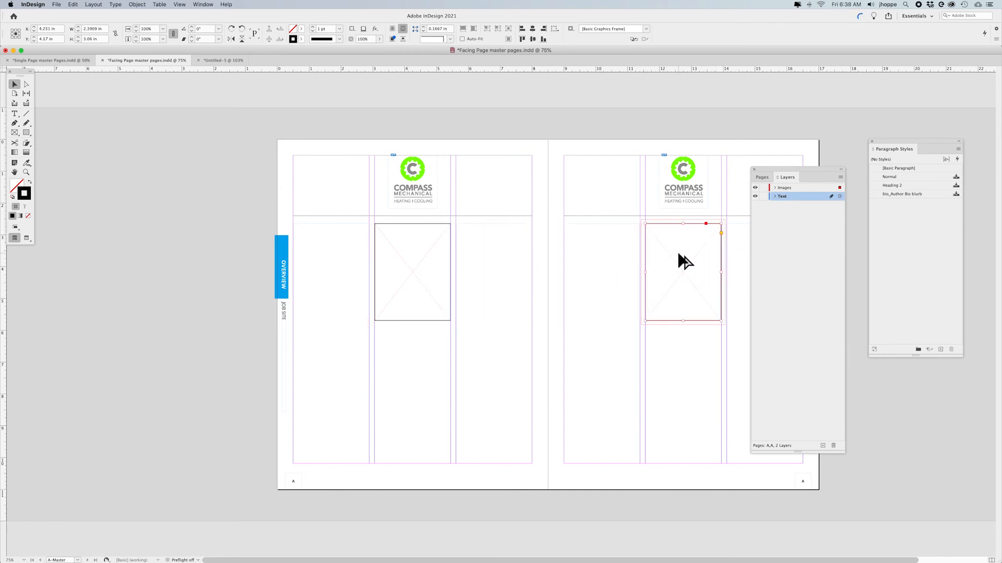
{"action": "left_click_drag", "start_coordinate": [780, 169], "coordinate": [161, 161]}
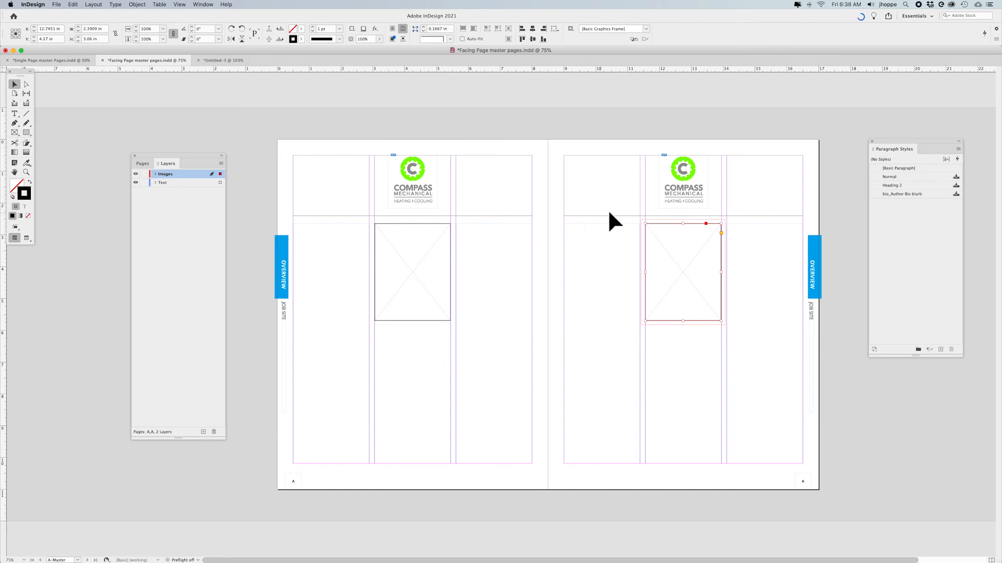
Step: Place the Word document InDesign Article_Charts_Graphs_Data into page 1's three-column text frame and flow it through the following pages
{"action": "left_click", "coordinate": [136, 166]}
{"action": "double_click", "coordinate": [180, 308]}
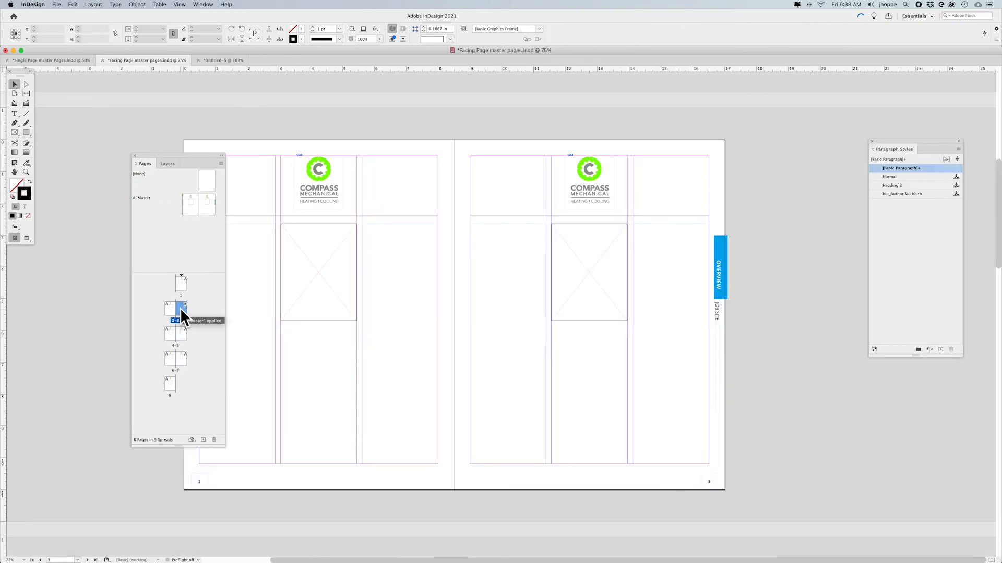
{"action": "scroll", "coordinate": [397, 294], "scroll_direction": "left", "scroll_amount": 4}
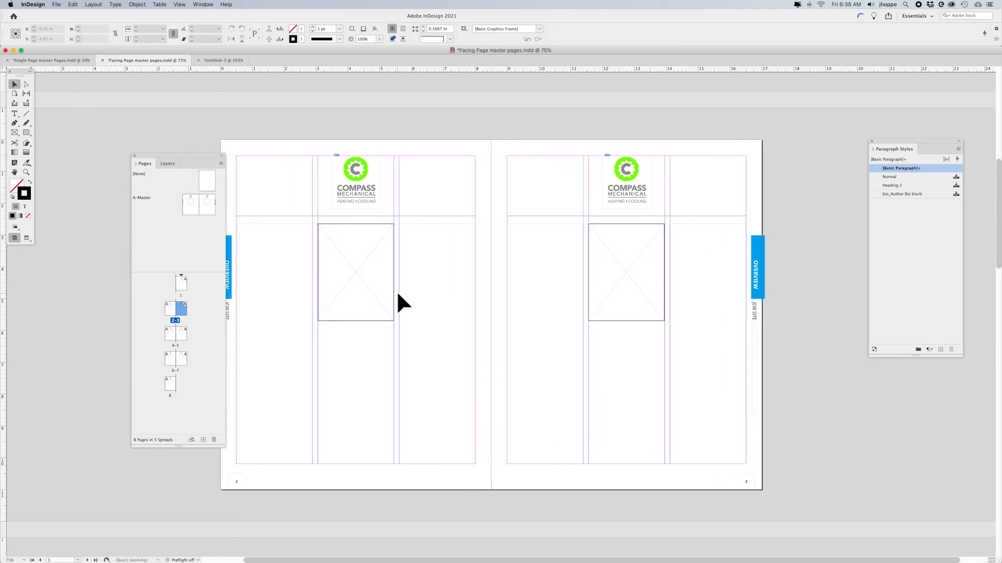
{"action": "double_click", "coordinate": [179, 284]}
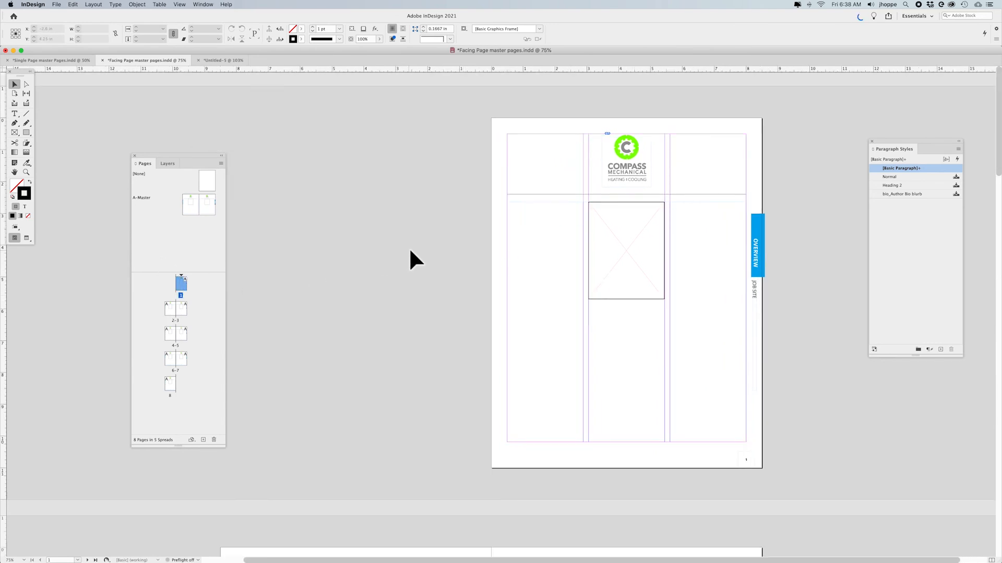
{"action": "key", "text": "ctrl+d"}
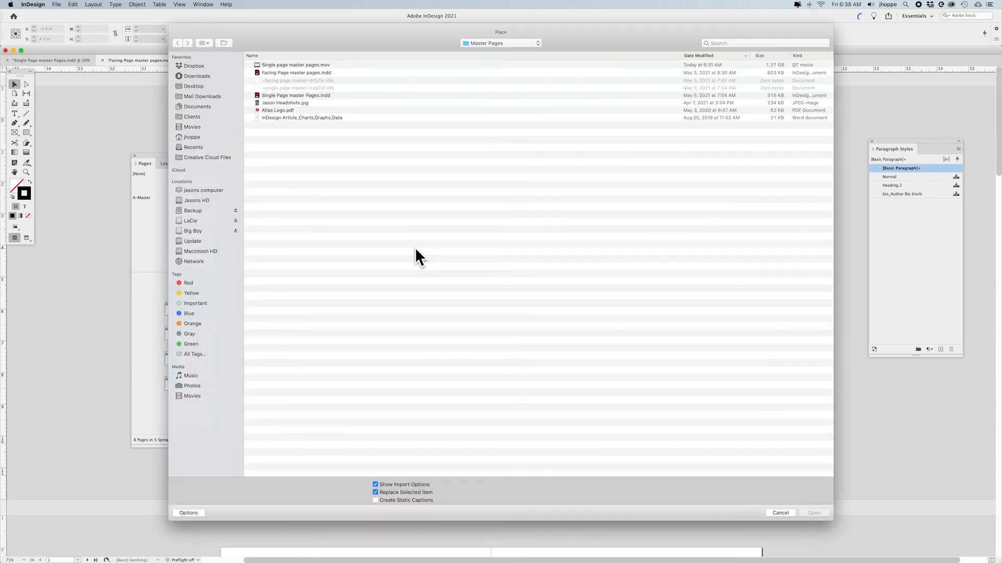
{"action": "double_click", "coordinate": [314, 118]}
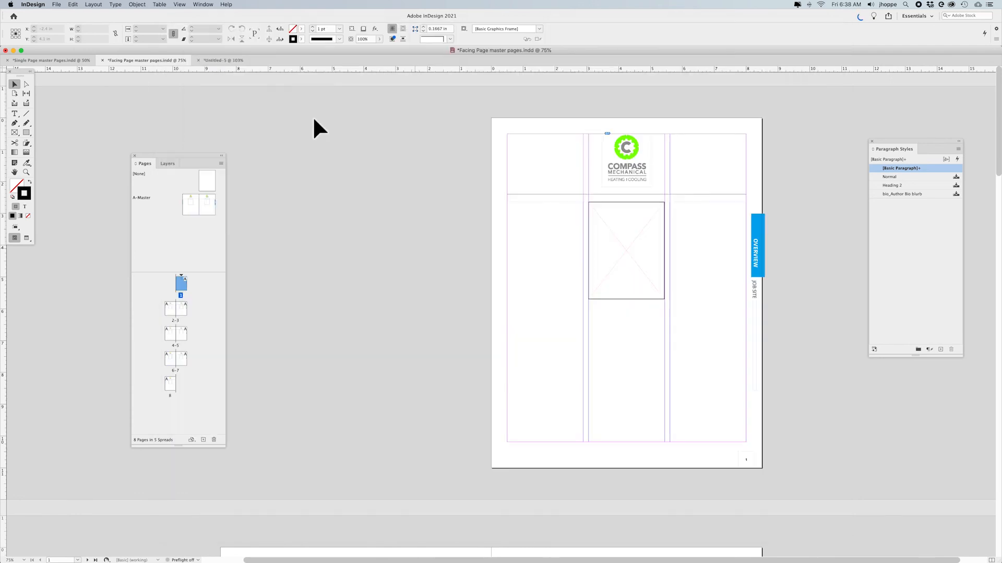
{"action": "left_click", "coordinate": [594, 161]}
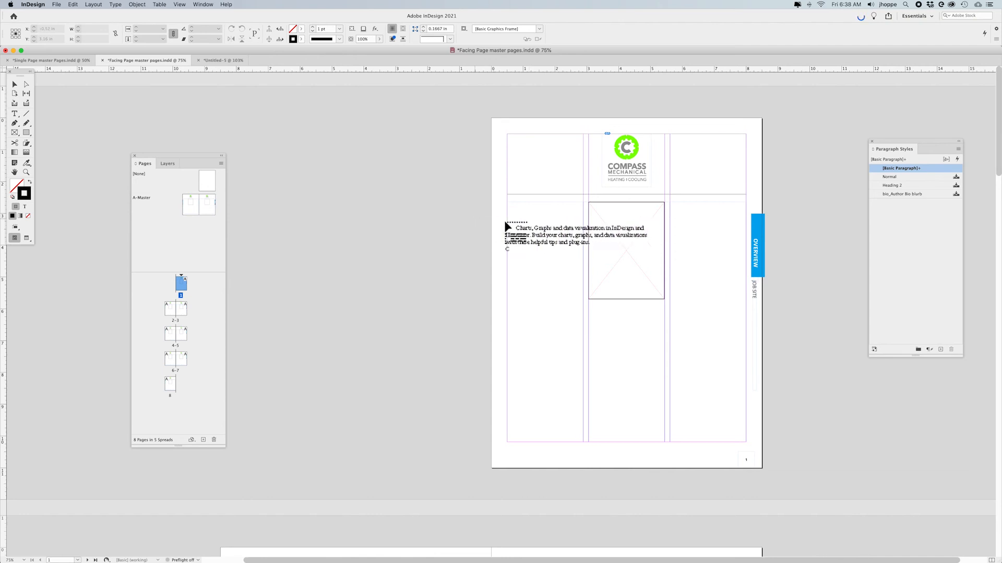
{"action": "left_click", "coordinate": [533, 225]}
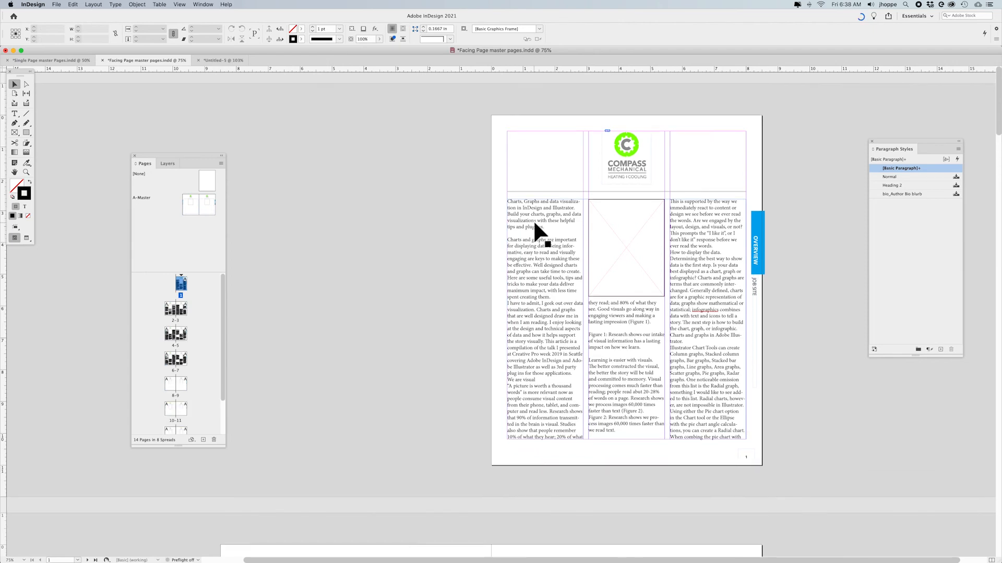
Step: Check how the article wraps around the graphic frames and threads across pages 1 to 3
{"action": "scroll", "coordinate": [534, 225], "scroll_direction": "down", "scroll_amount": 5}
{"action": "scroll", "coordinate": [534, 224], "scroll_direction": "down", "scroll_amount": 3}
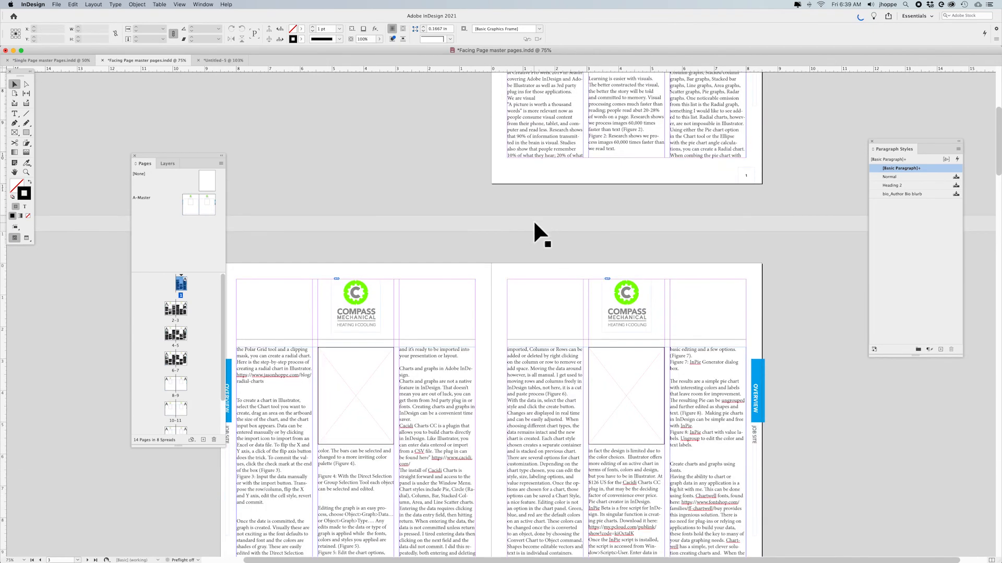
{"action": "left_click", "coordinate": [421, 236]}
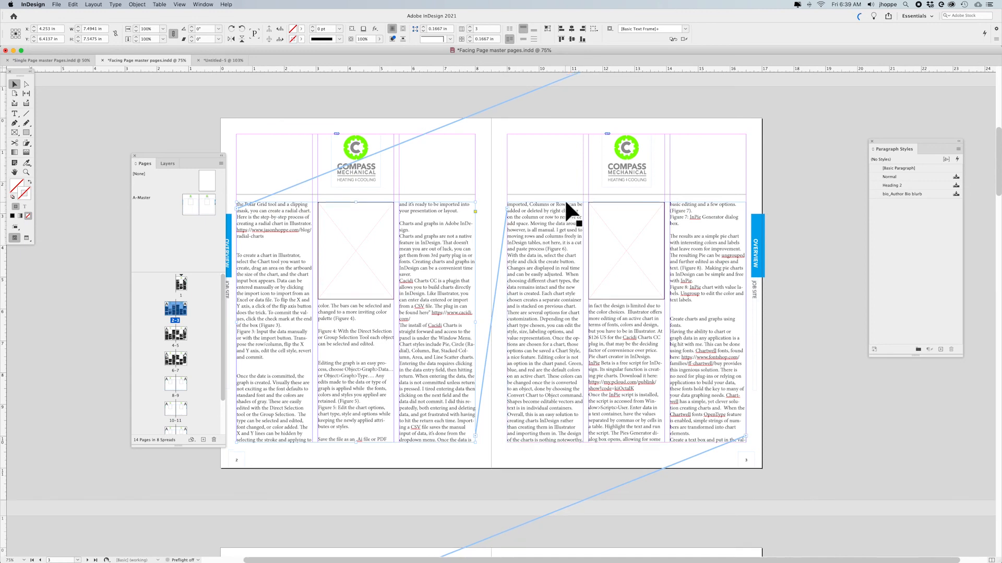
{"action": "scroll", "coordinate": [565, 199], "scroll_direction": "up", "scroll_amount": 3}
{"action": "scroll", "coordinate": [565, 199], "scroll_direction": "up", "scroll_amount": 4}
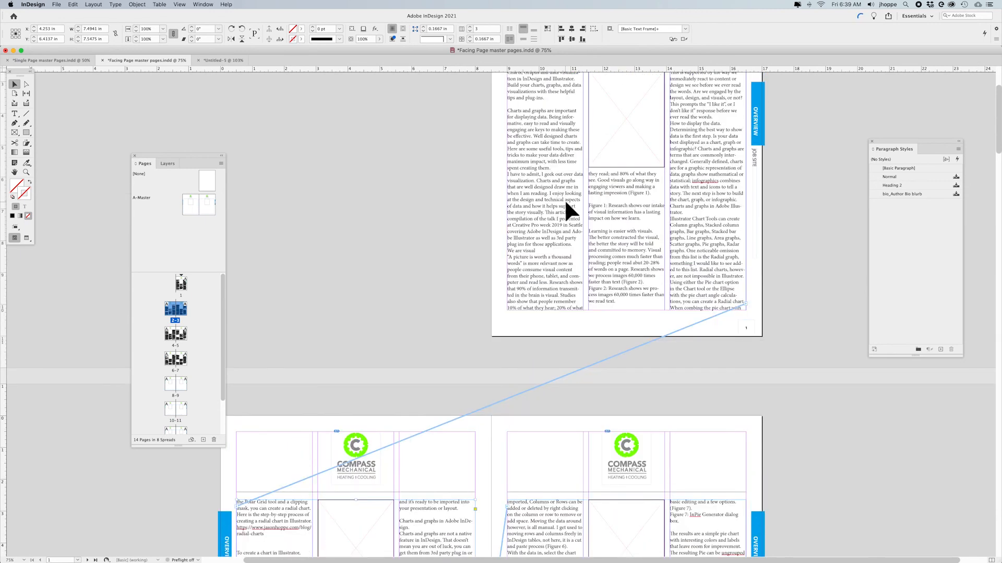
{"action": "scroll", "coordinate": [378, 185], "scroll_direction": "up", "scroll_amount": 1}
Step: Place the headshot JPEG into the graphic frame in the middle column of page 1
{"action": "left_click", "coordinate": [364, 200]}
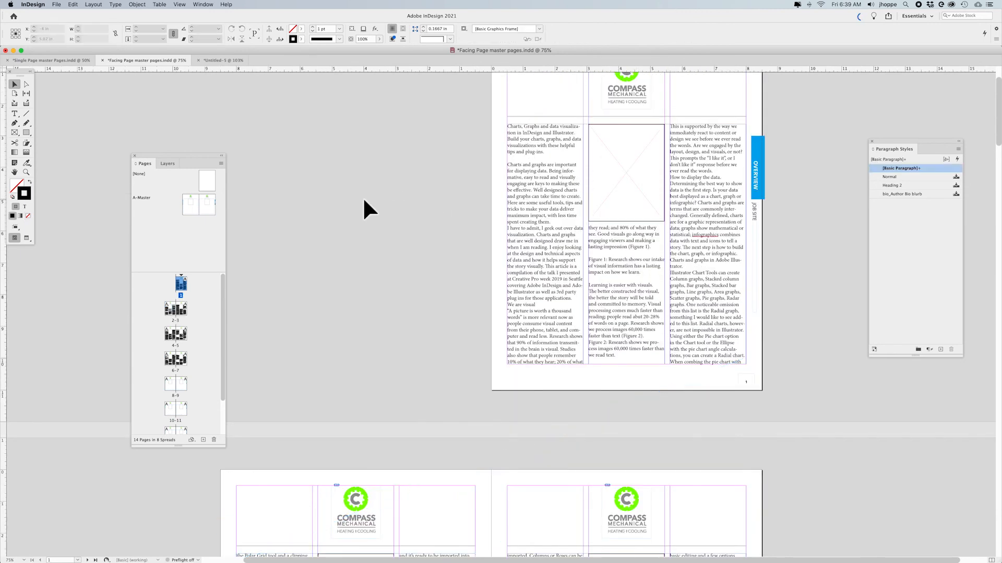
{"action": "key", "text": "super+d"}
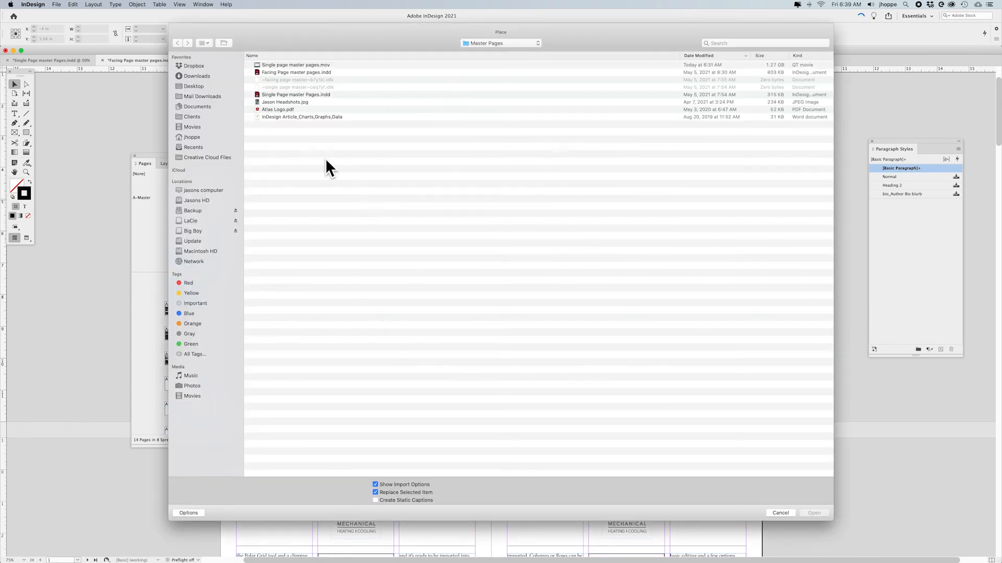
{"action": "double_click", "coordinate": [290, 102]}
{"action": "left_click", "coordinate": [593, 361]}
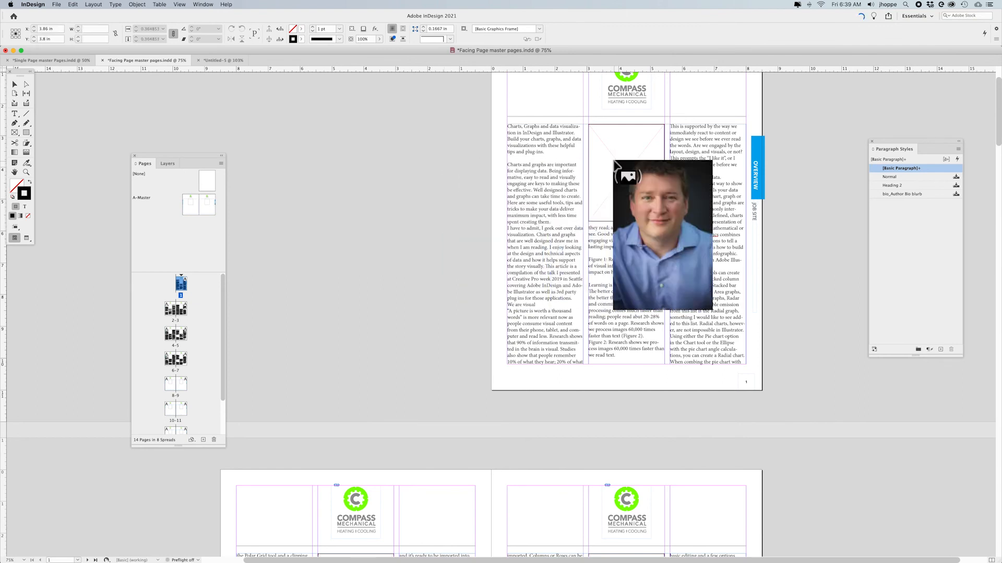
{"action": "left_click", "coordinate": [614, 162]}
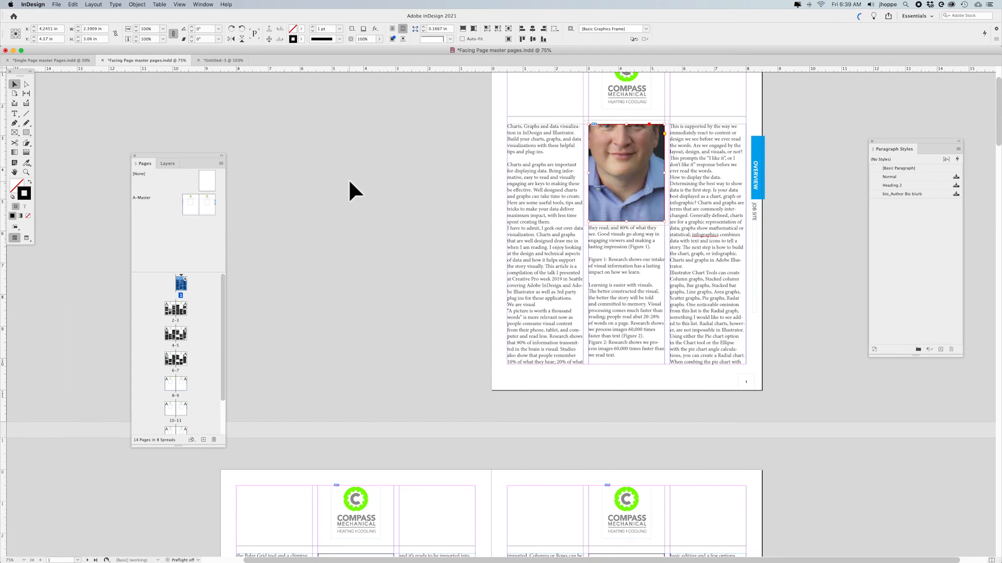
Step: Set the frame fitting of the graphic frame on A-Master's left-hand page to Fill Frame Proportionally
{"action": "double_click", "coordinate": [193, 205]}
{"action": "left_click", "coordinate": [421, 259]}
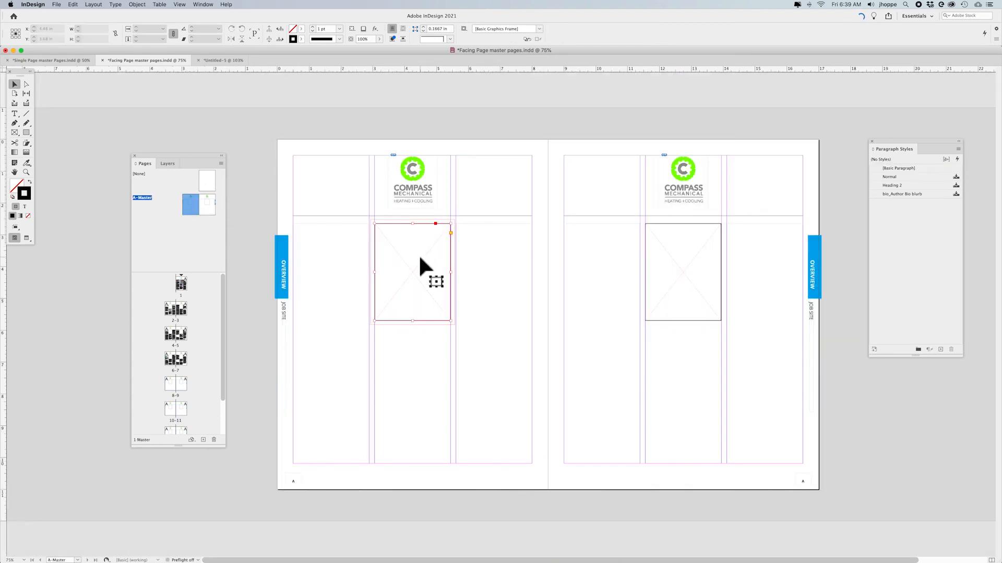
{"action": "left_click", "coordinate": [137, 5]}
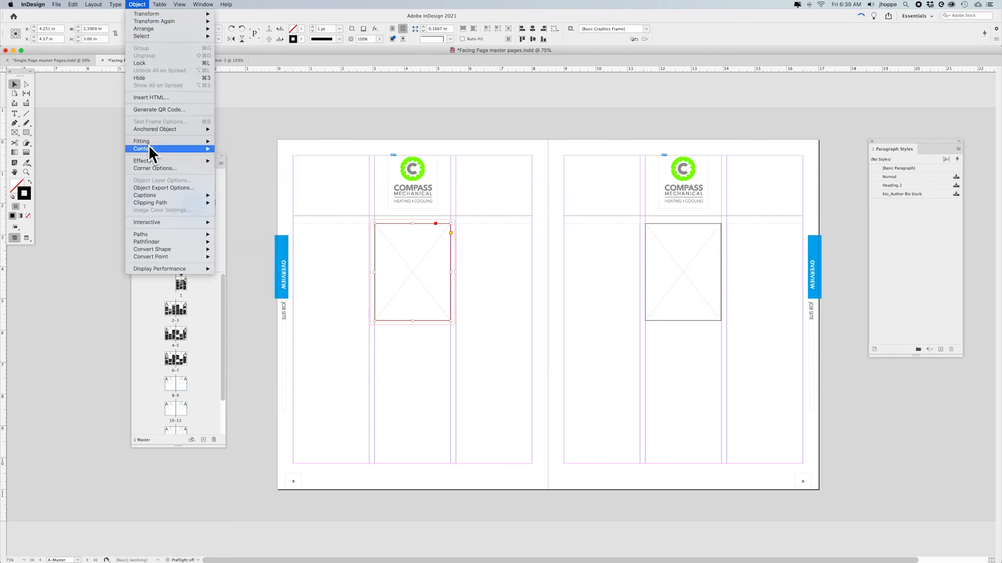
{"action": "mouse_move", "coordinate": [150, 141]}
{"action": "left_click", "coordinate": [249, 208]}
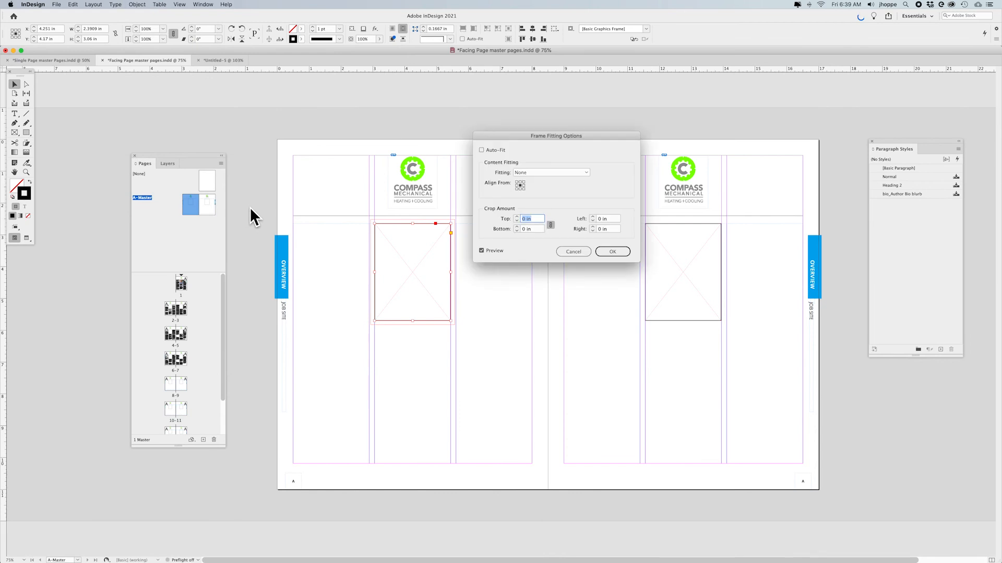
{"action": "left_click", "coordinate": [548, 171]}
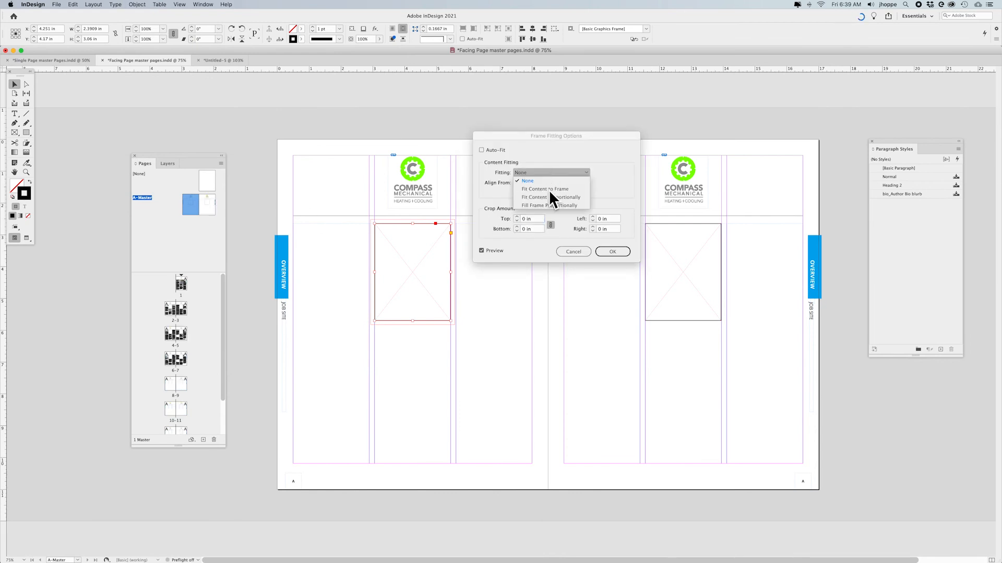
{"action": "left_click", "coordinate": [552, 205]}
{"action": "left_click", "coordinate": [612, 252]}
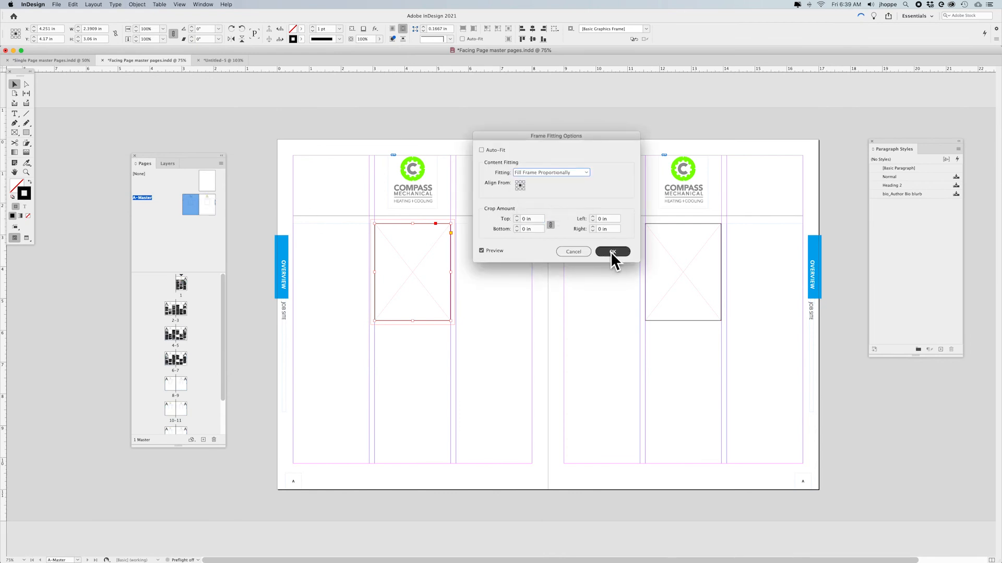
Step: Apply Fill Frame Proportionally fitting to the graphic frame on A-Master's right-hand page
{"action": "left_click", "coordinate": [685, 267]}
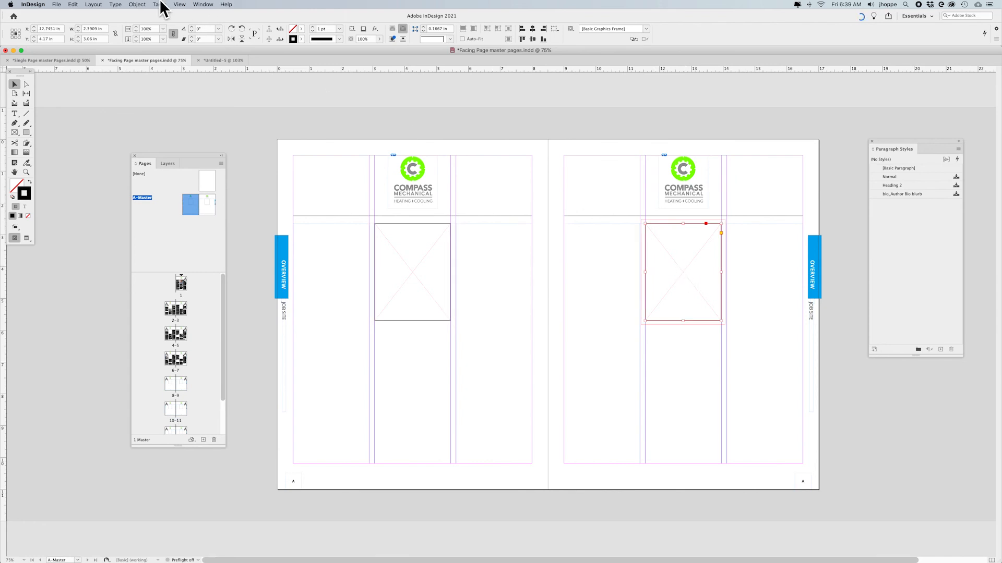
{"action": "left_click", "coordinate": [138, 5]}
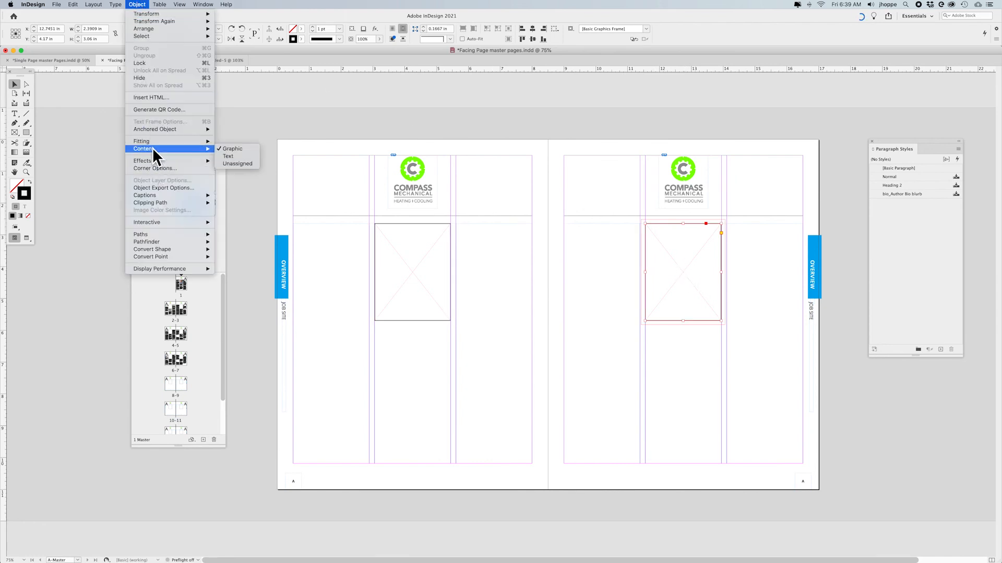
{"action": "mouse_move", "coordinate": [151, 143]}
{"action": "left_click", "coordinate": [261, 207]}
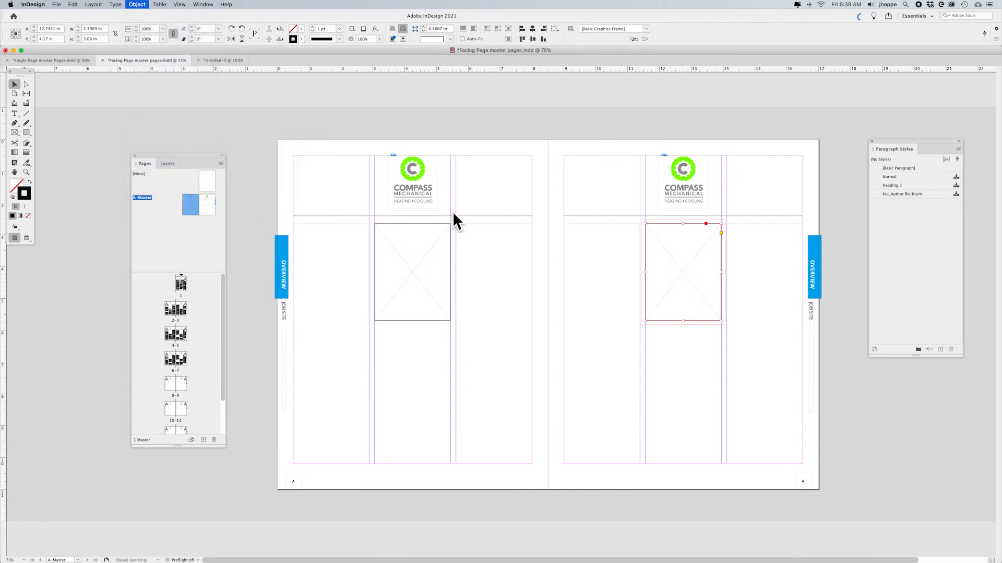
{"action": "left_click", "coordinate": [526, 173]}
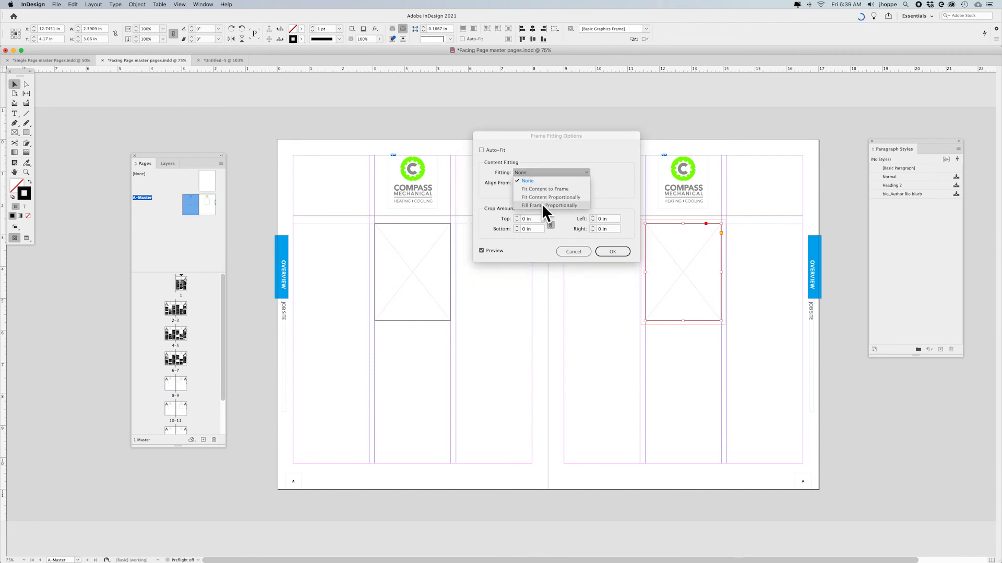
{"action": "left_click", "coordinate": [541, 203]}
{"action": "left_click", "coordinate": [610, 253]}
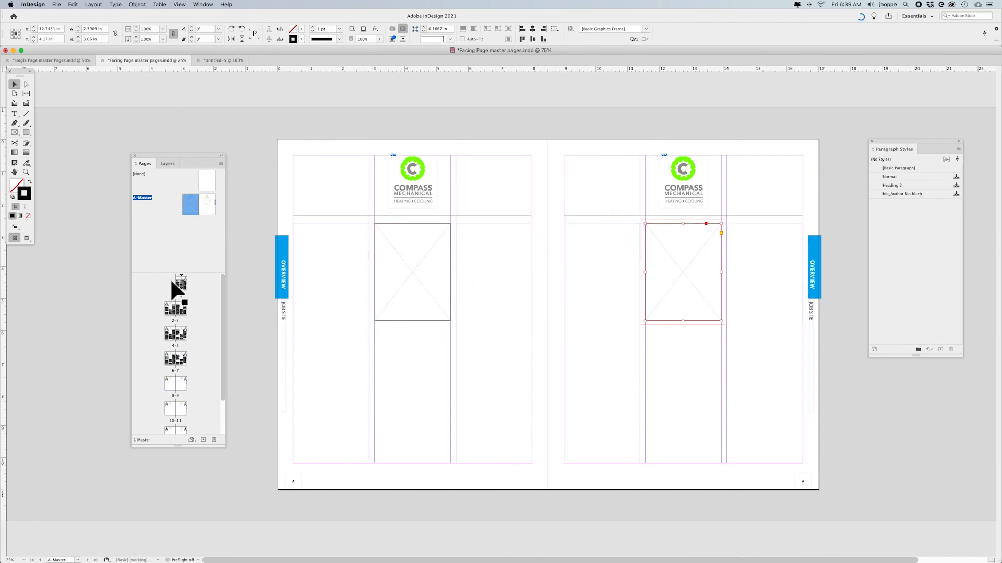
Step: Place the headshot JPEG into page 2's graphic frame and move that frame to the foot of the middle column
{"action": "double_click", "coordinate": [181, 284]}
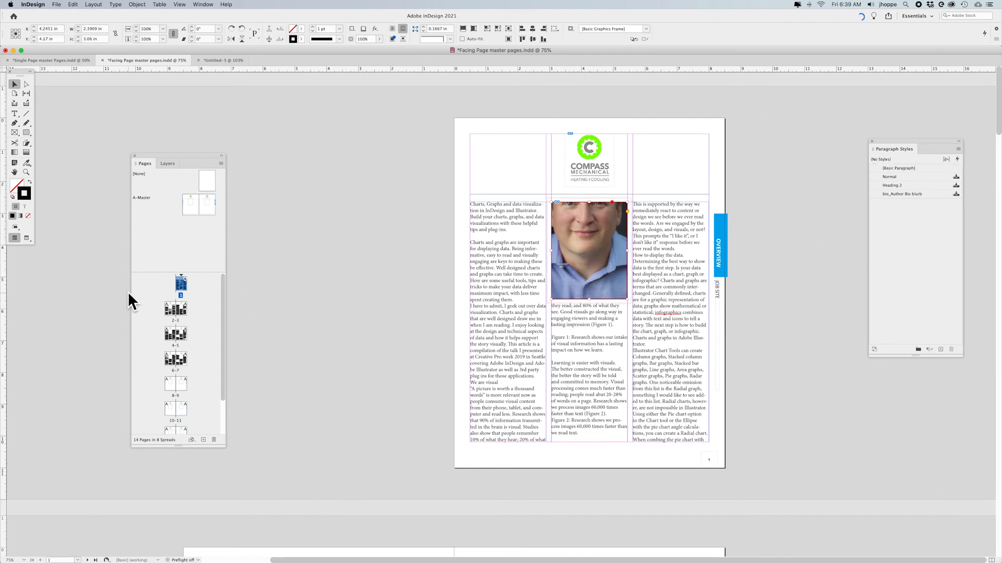
{"action": "double_click", "coordinate": [170, 308]}
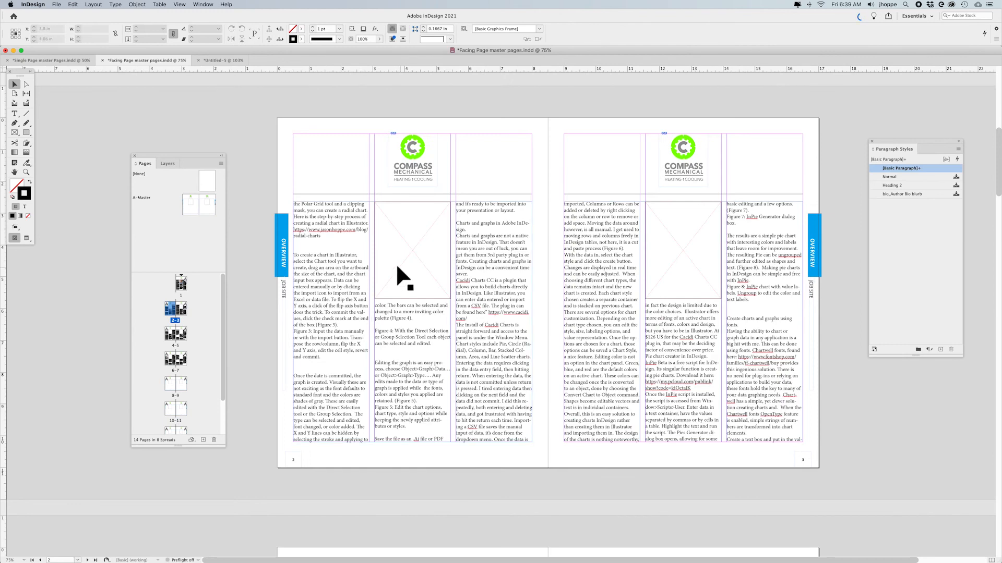
{"action": "key", "text": "super+d"}
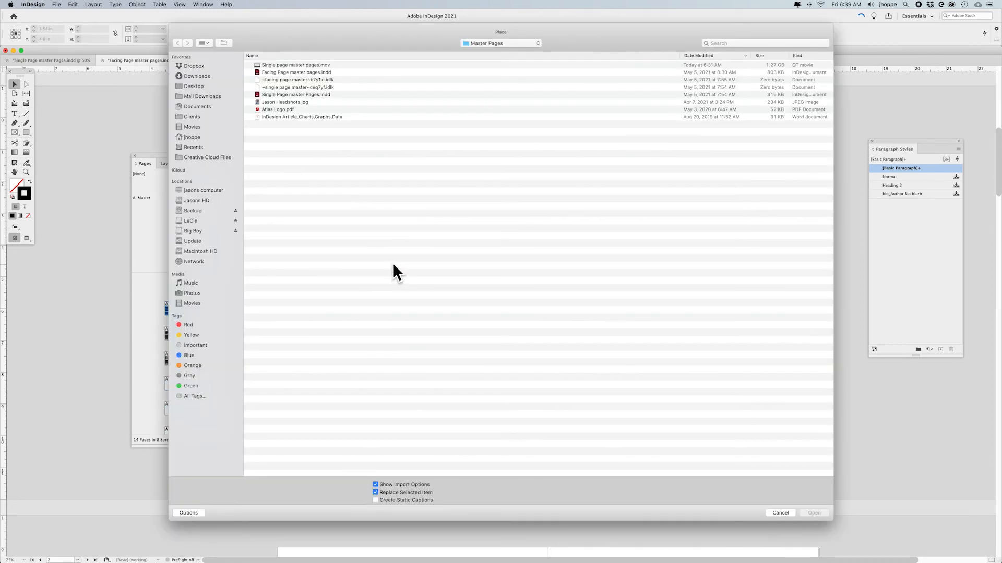
{"action": "double_click", "coordinate": [289, 101]}
{"action": "left_click", "coordinate": [594, 362]}
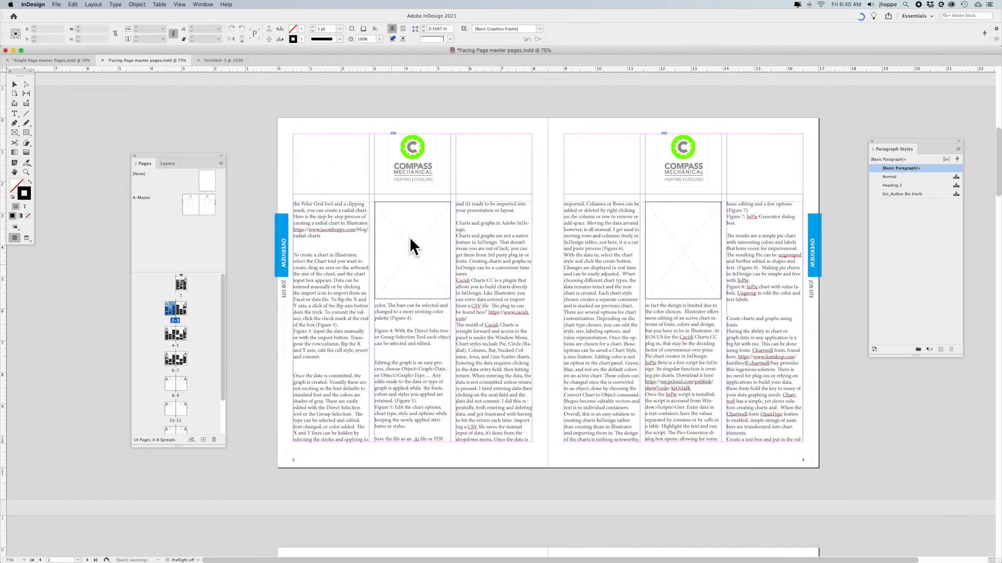
{"action": "left_click", "coordinate": [410, 242]}
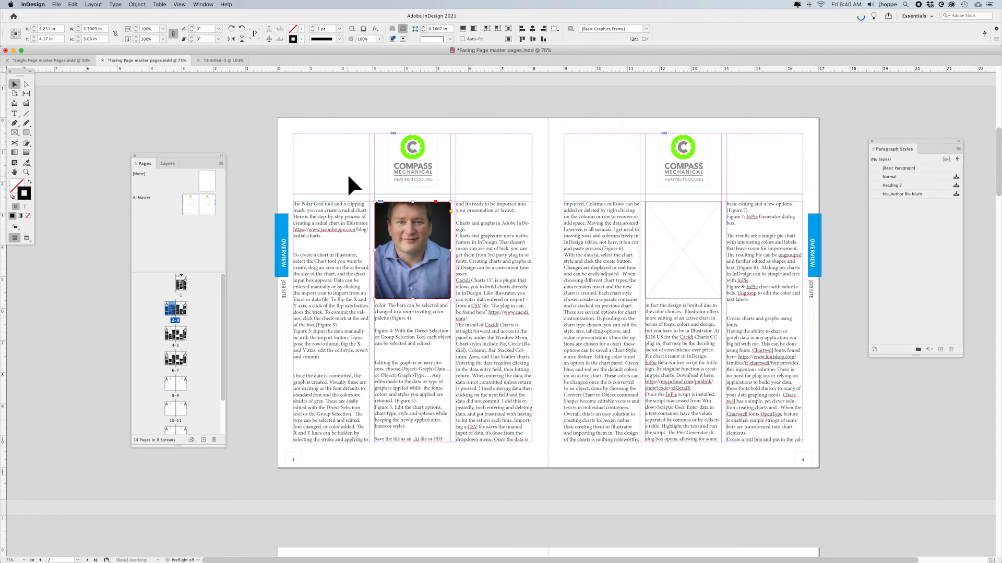
{"action": "left_click_drag", "start_coordinate": [427, 254], "coordinate": [424, 381]}
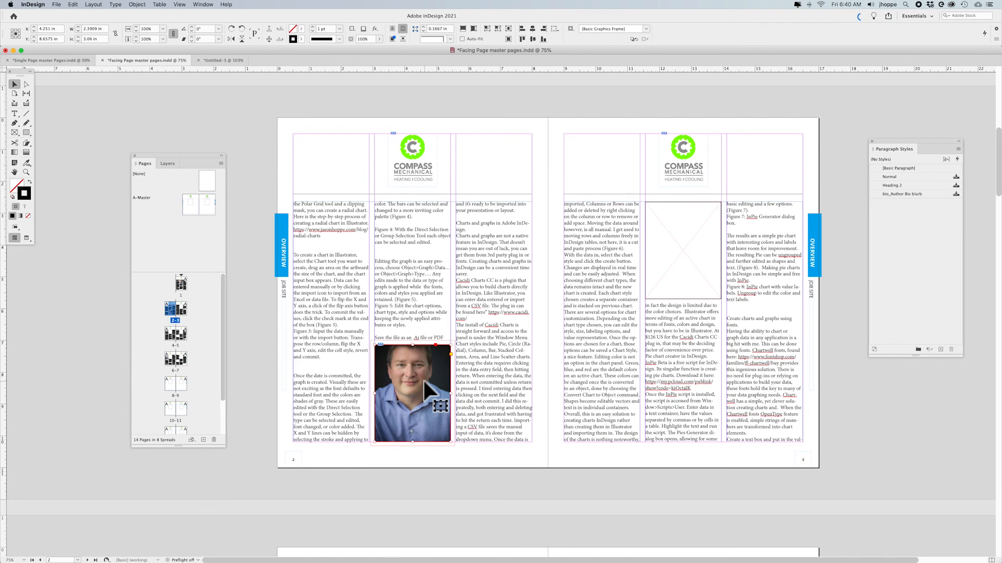
Step: Override the text and graphic frames on page 3 and move only the graphic frame into the third column
{"action": "left_click", "coordinate": [687, 221]}
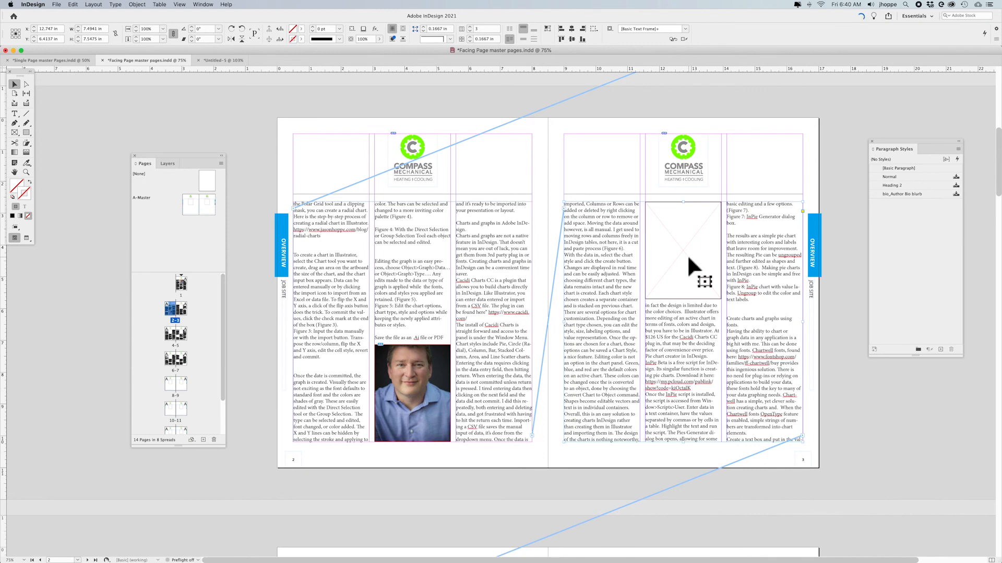
{"action": "scroll", "coordinate": [688, 258], "scroll_direction": "right", "scroll_amount": 2}
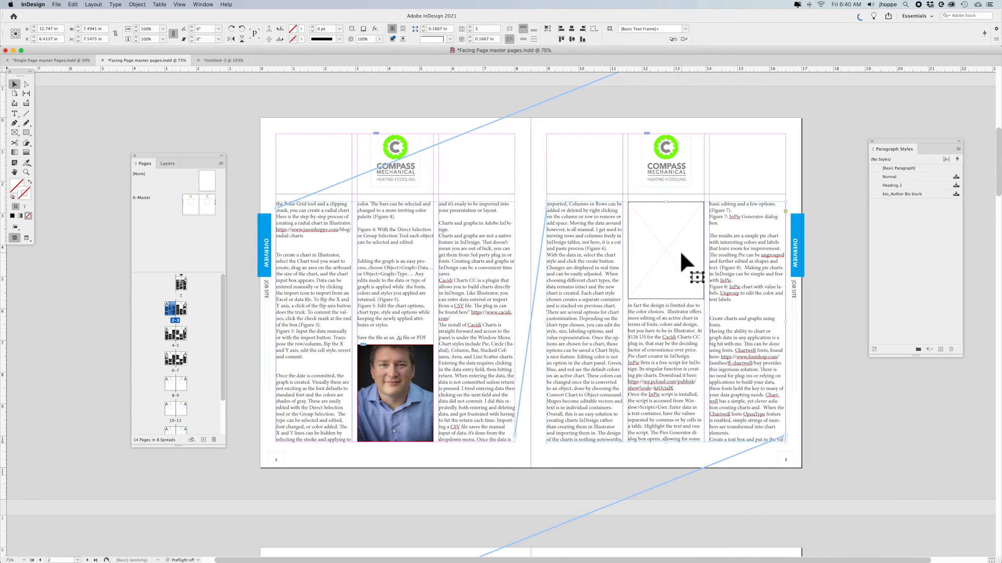
{"action": "left_click", "coordinate": [680, 259]}
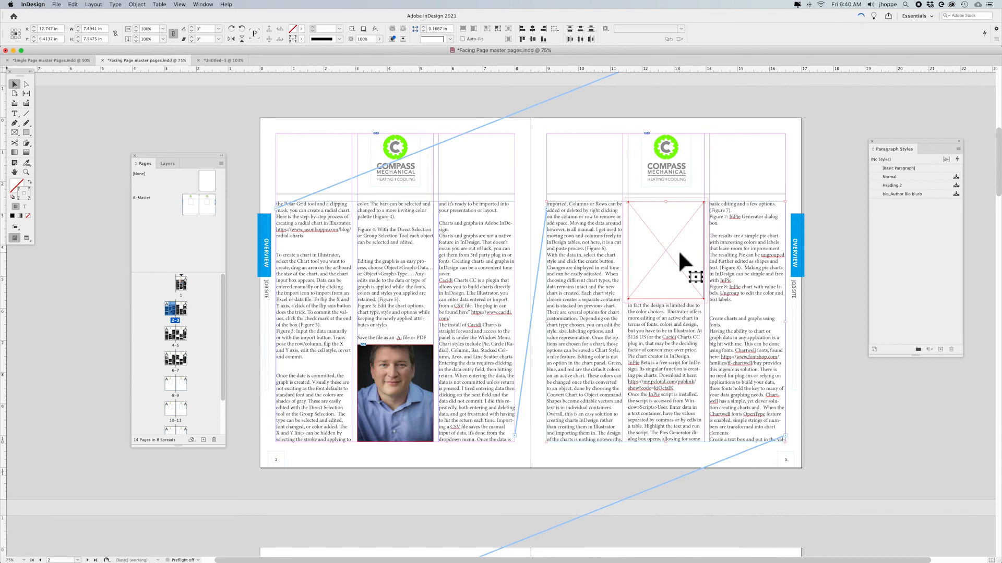
{"action": "left_click_drag", "start_coordinate": [680, 255], "coordinate": [763, 329]}
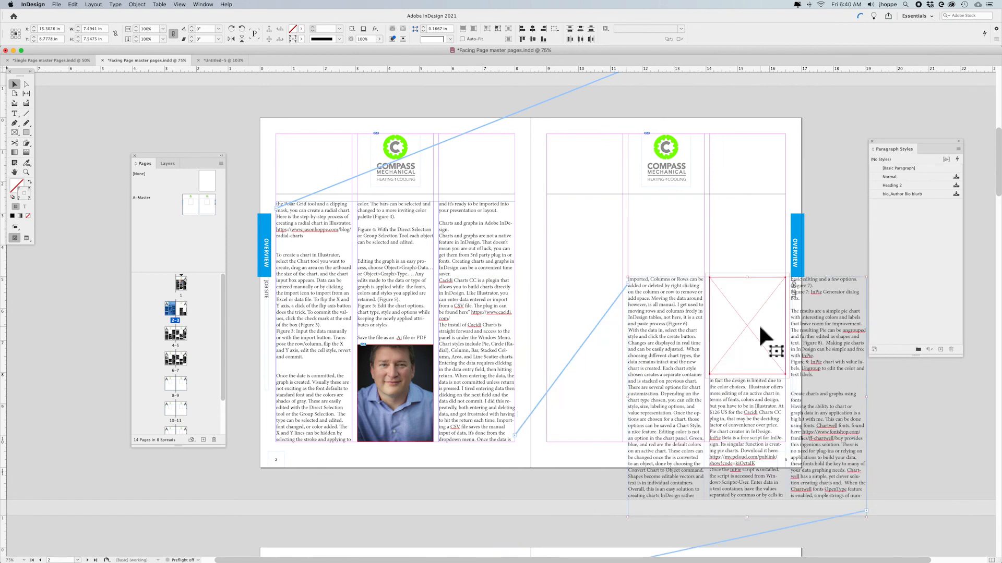
{"action": "key", "text": "cmd+z"}
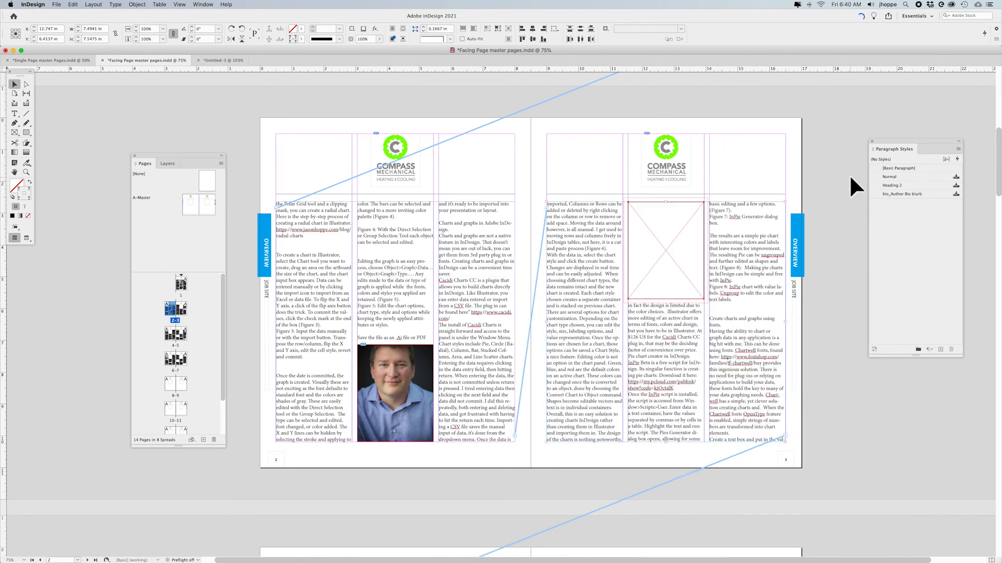
{"action": "left_click", "coordinate": [657, 261]}
{"action": "left_click_drag", "start_coordinate": [735, 326], "coordinate": [739, 323]}
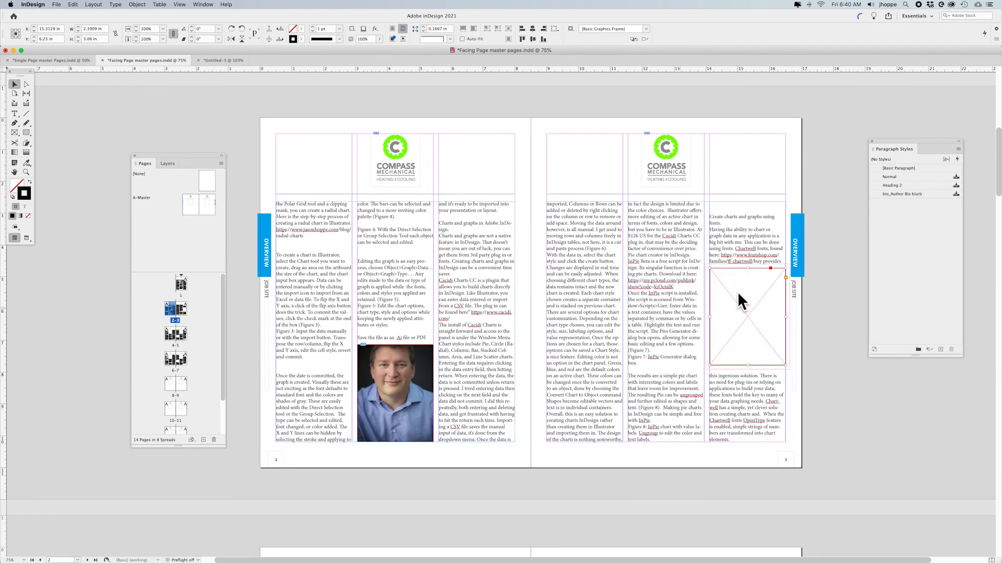
Step: Set the stroke weight of both graphic frames on A-Master to 6 pt
{"action": "double_click", "coordinate": [190, 206]}
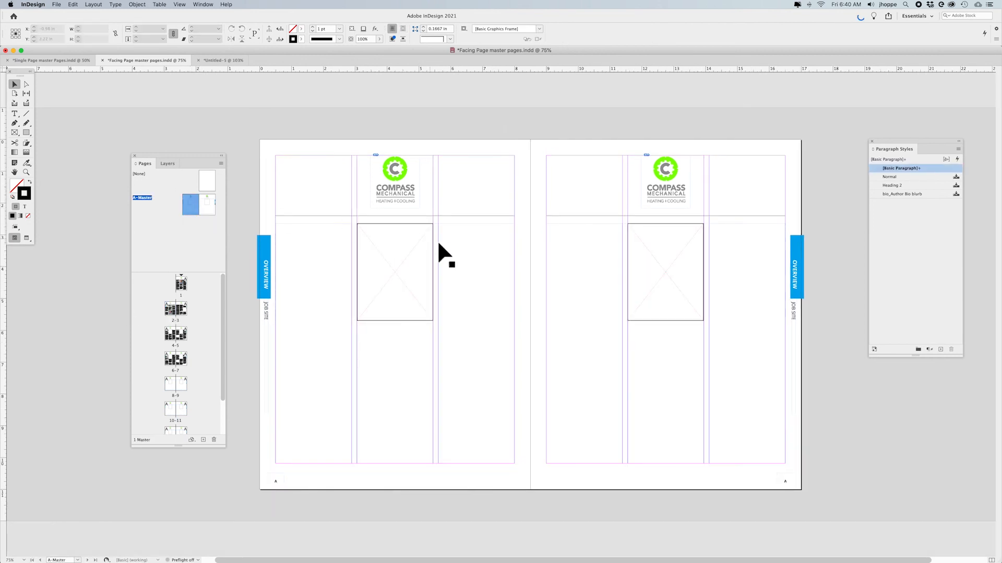
{"action": "left_click", "coordinate": [402, 245]}
{"action": "left_click", "coordinate": [643, 253], "text": "shift"}
{"action": "left_click", "coordinate": [312, 26]}
{"action": "left_click", "coordinate": [312, 26]}
{"action": "left_click", "coordinate": [312, 26]}
{"action": "left_click", "coordinate": [312, 26]}
{"action": "left_click", "coordinate": [312, 26]}
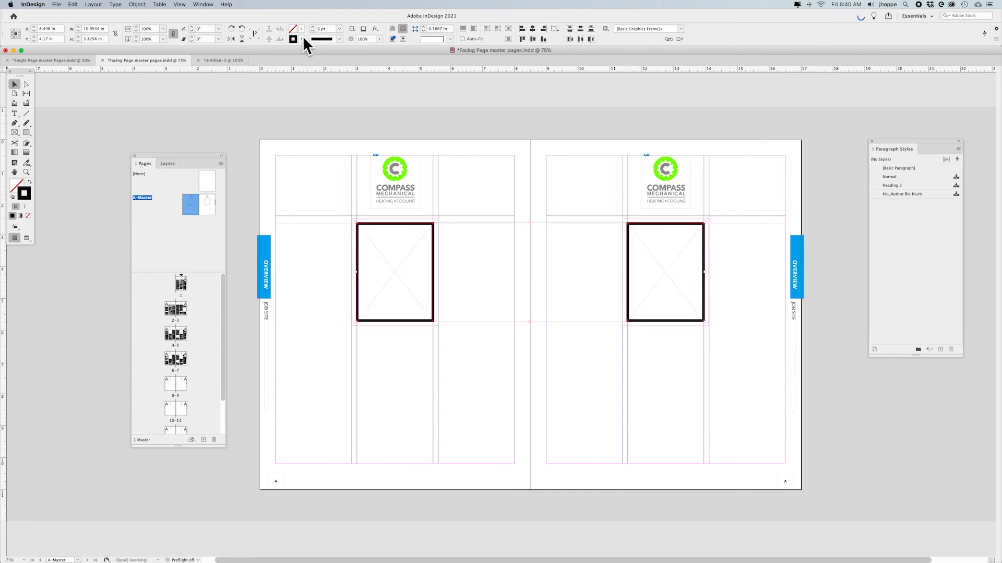
Step: Reduce the tint of the black stroke on both A-Master graphic frames to 50%
{"action": "left_click", "coordinate": [302, 39]}
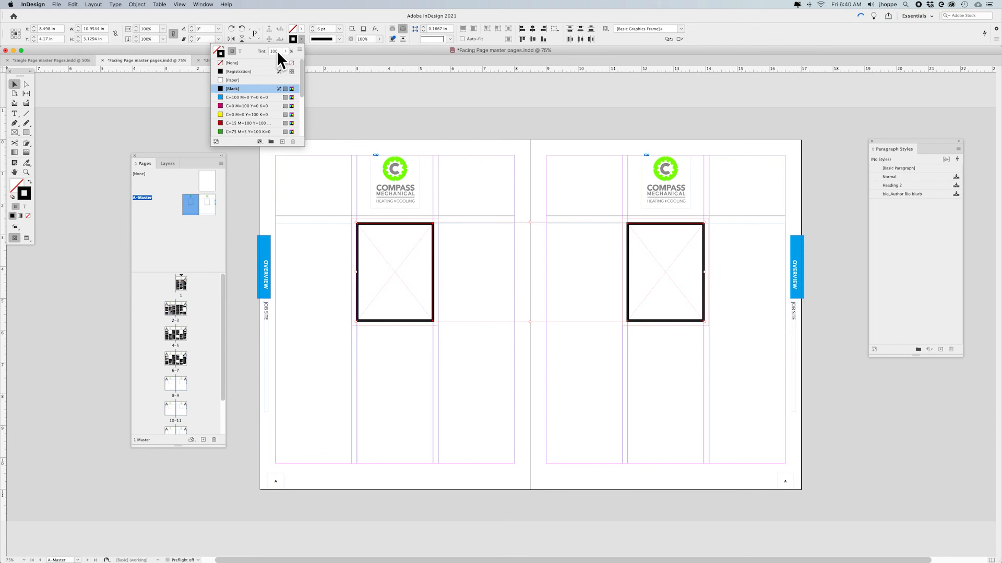
{"action": "type", "text": "50"}
{"action": "key", "text": "Return"}
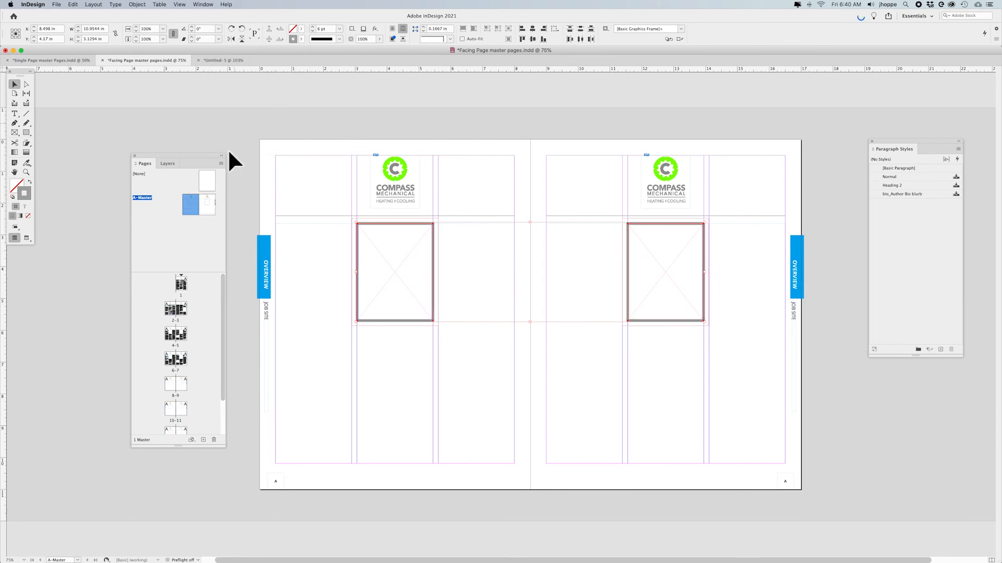
Step: Check how the moved graphic frames on pages 2 and 3 respond to the master's stroke change
{"action": "double_click", "coordinate": [168, 310]}
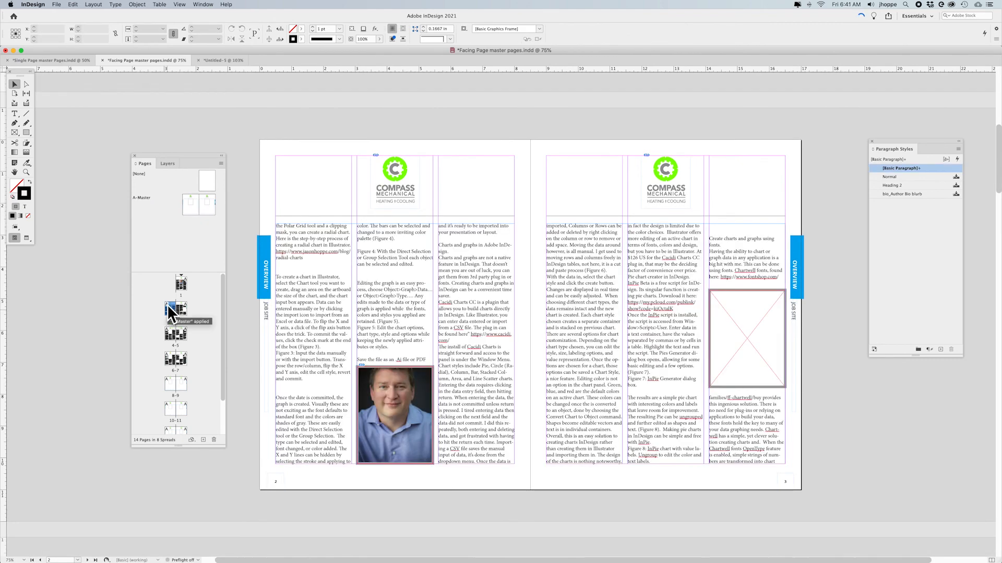
{"action": "left_click", "coordinate": [398, 421]}
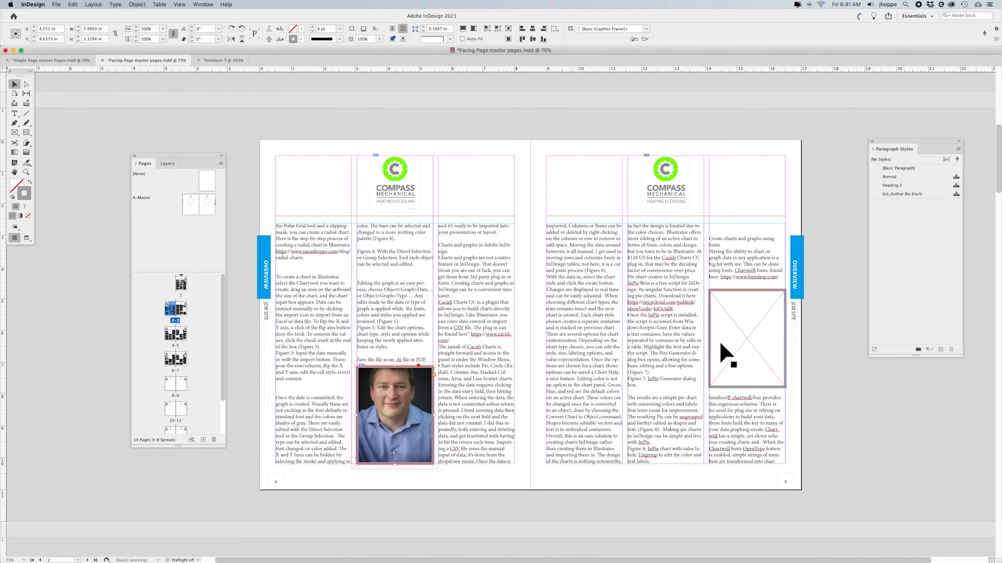
{"action": "left_click", "coordinate": [729, 351]}
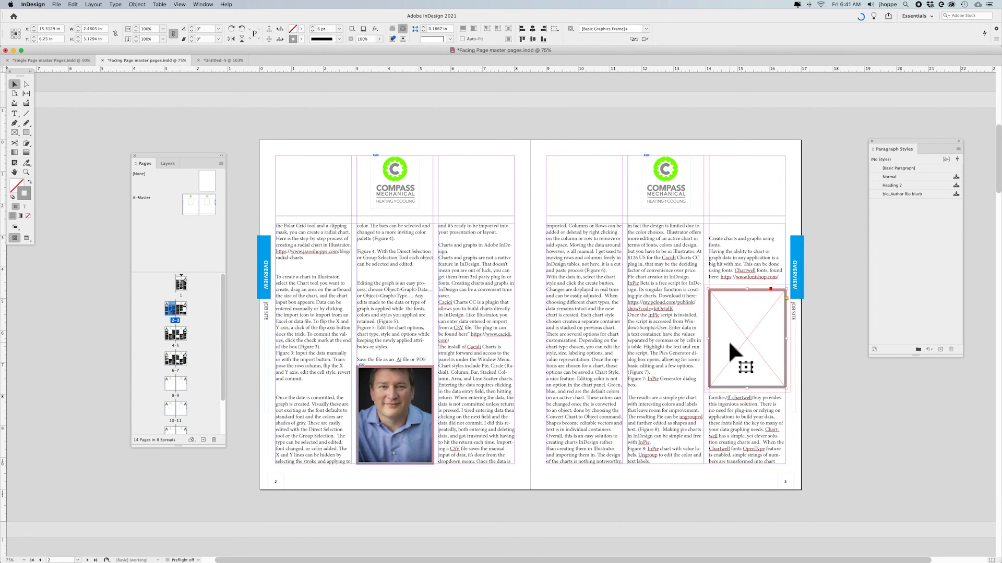
Step: Create a two-page, Letter-size master spread with prefix B that is not based on another master
{"action": "left_click", "coordinate": [189, 244]}
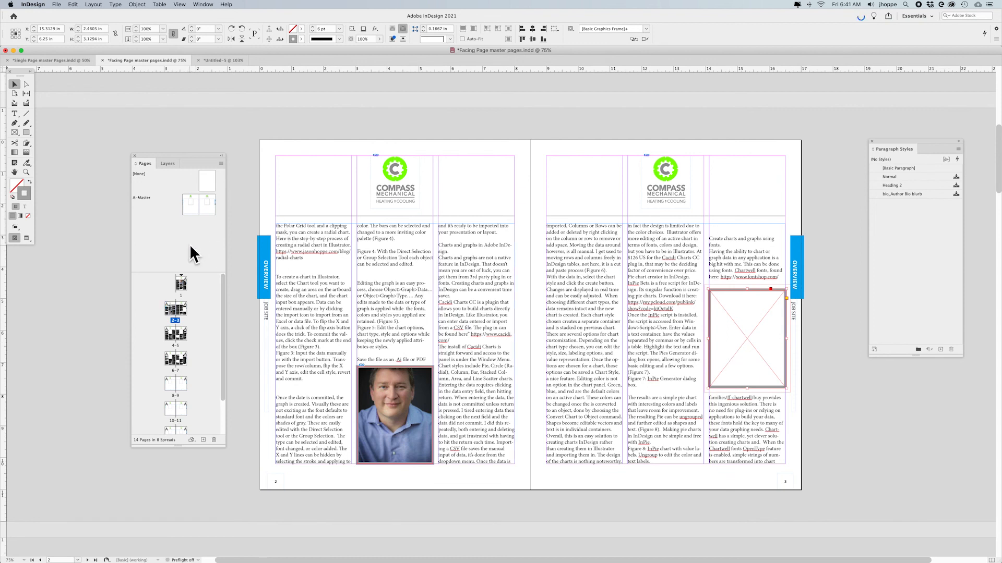
{"action": "left_click", "coordinate": [222, 163]}
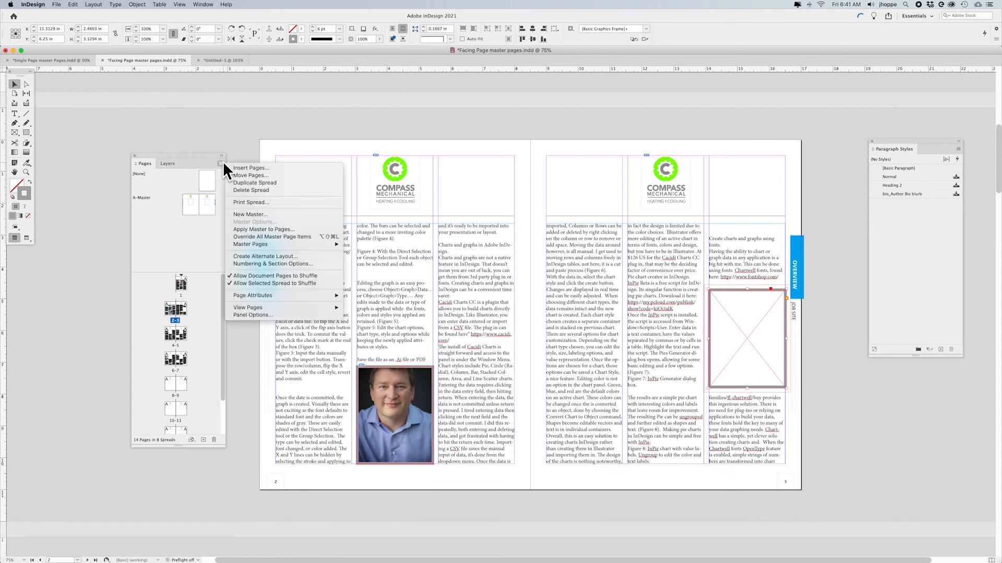
{"action": "left_click", "coordinate": [237, 213]}
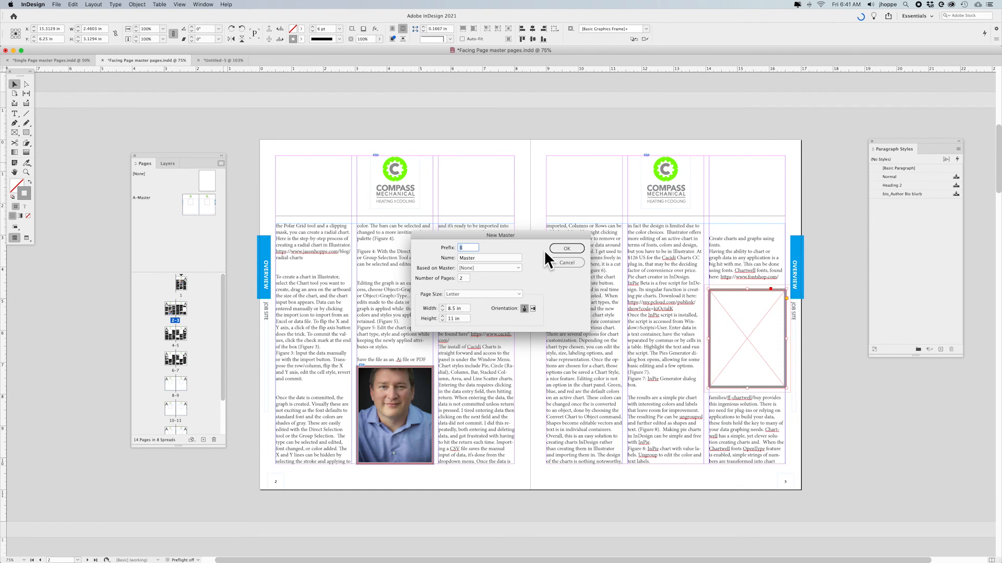
{"action": "left_click", "coordinate": [574, 249]}
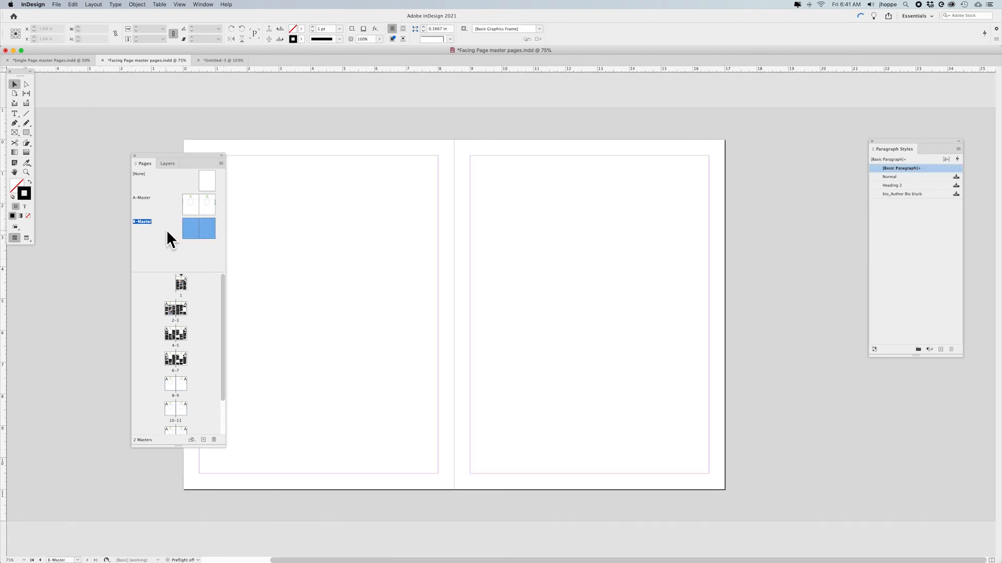
Step: Set the columns on both pages of the B-Master spread to 2
{"action": "left_click", "coordinate": [93, 5]}
{"action": "left_click", "coordinate": [99, 22]}
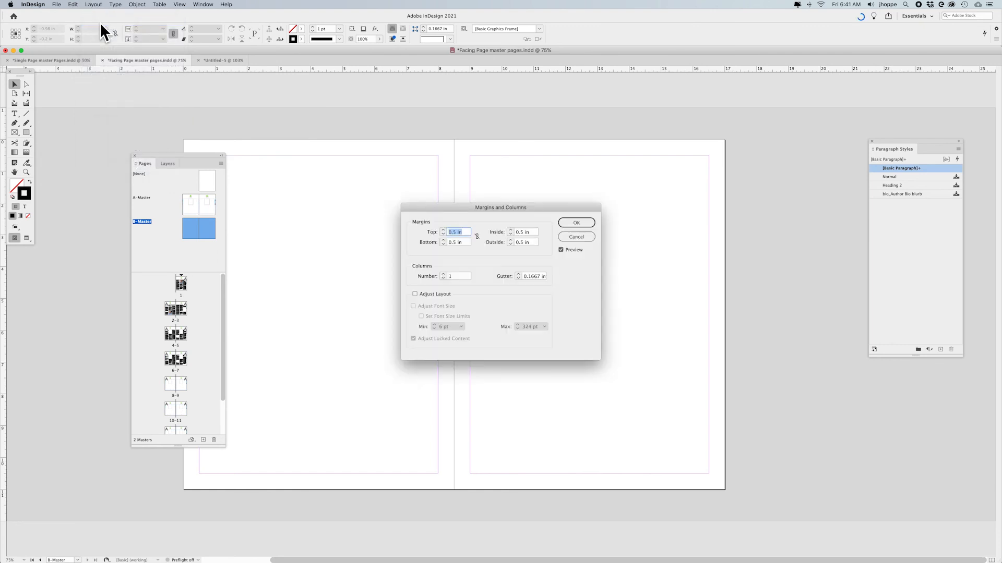
{"action": "left_click", "coordinate": [443, 274]}
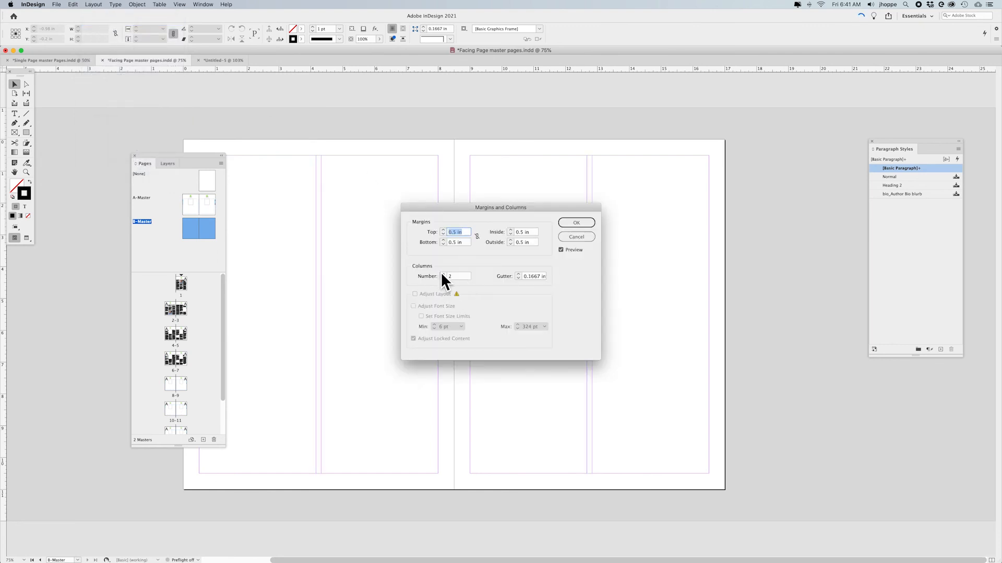
{"action": "left_click", "coordinate": [576, 222]}
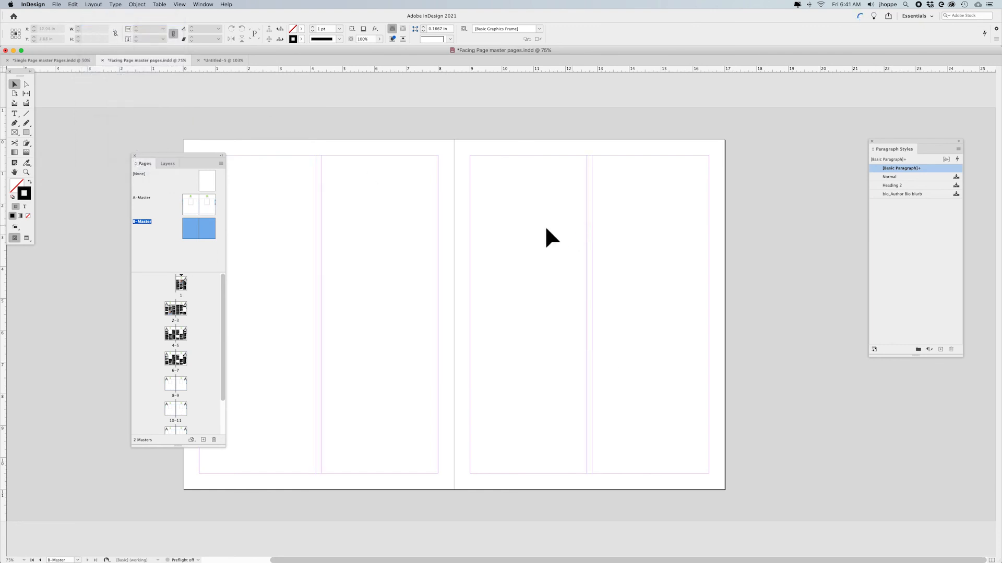
Step: Set only the right-hand page of the B-Master spread to 3 columns
{"action": "left_click", "coordinate": [205, 228]}
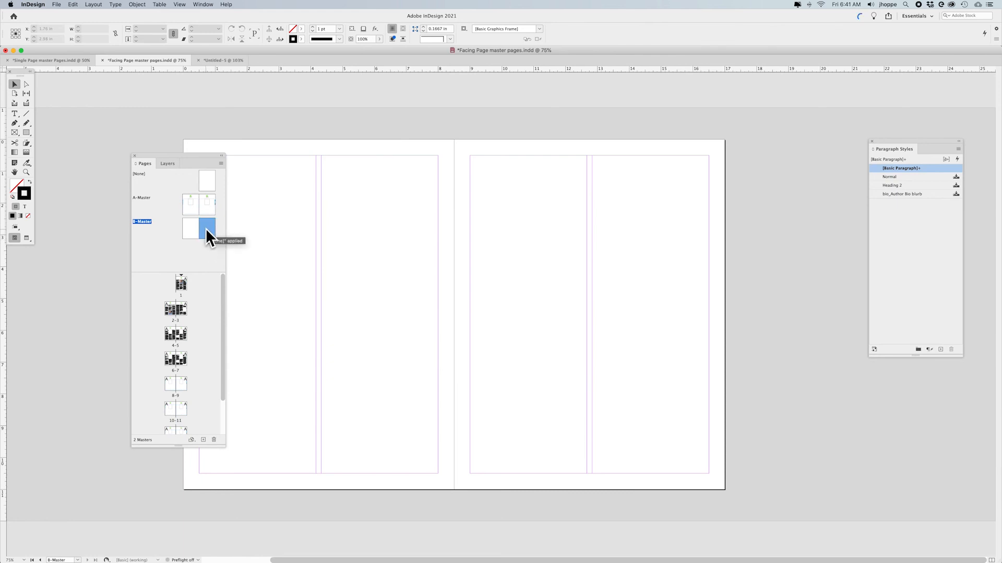
{"action": "left_click", "coordinate": [97, 7]}
{"action": "left_click", "coordinate": [115, 21]}
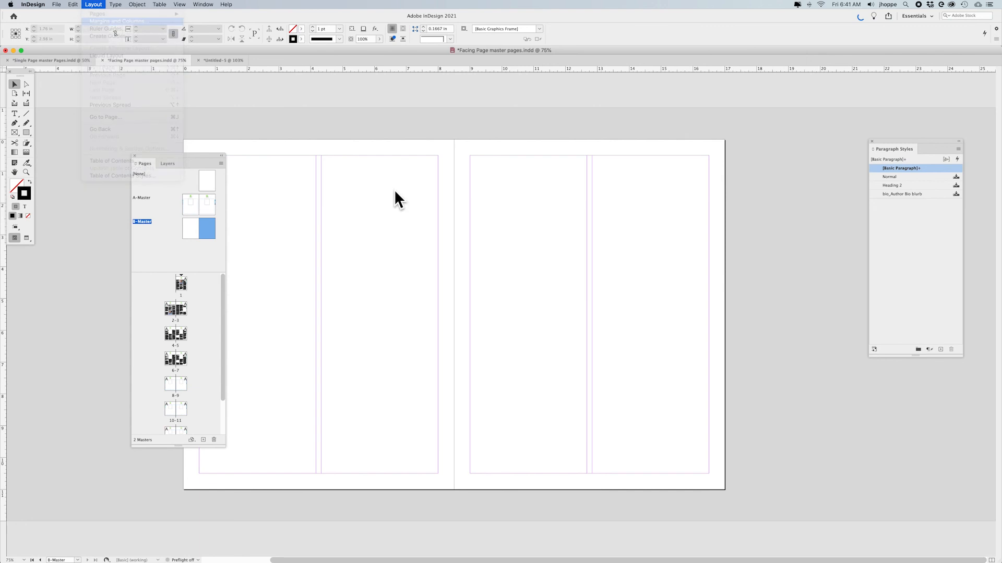
{"action": "left_click", "coordinate": [443, 274]}
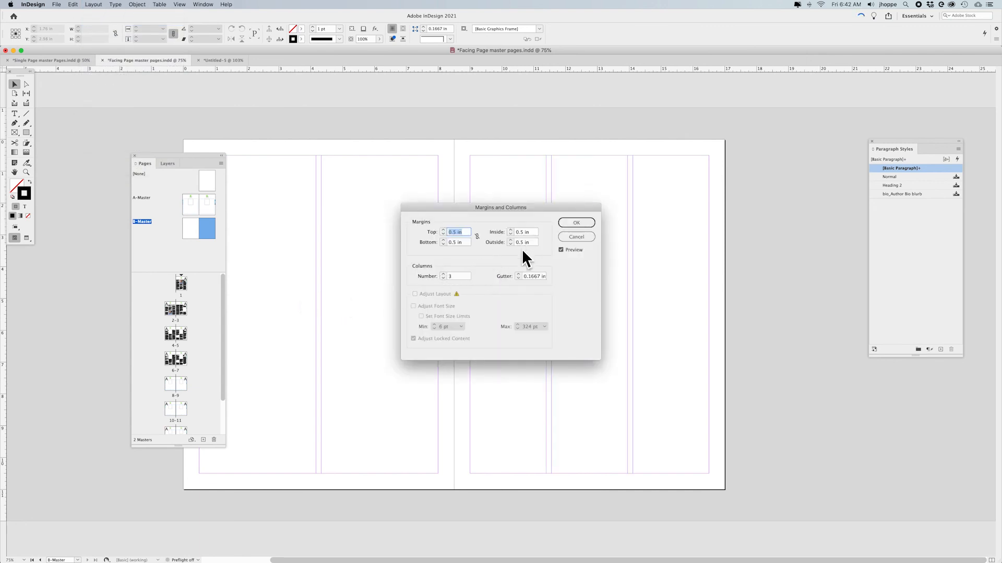
{"action": "left_click", "coordinate": [573, 223]}
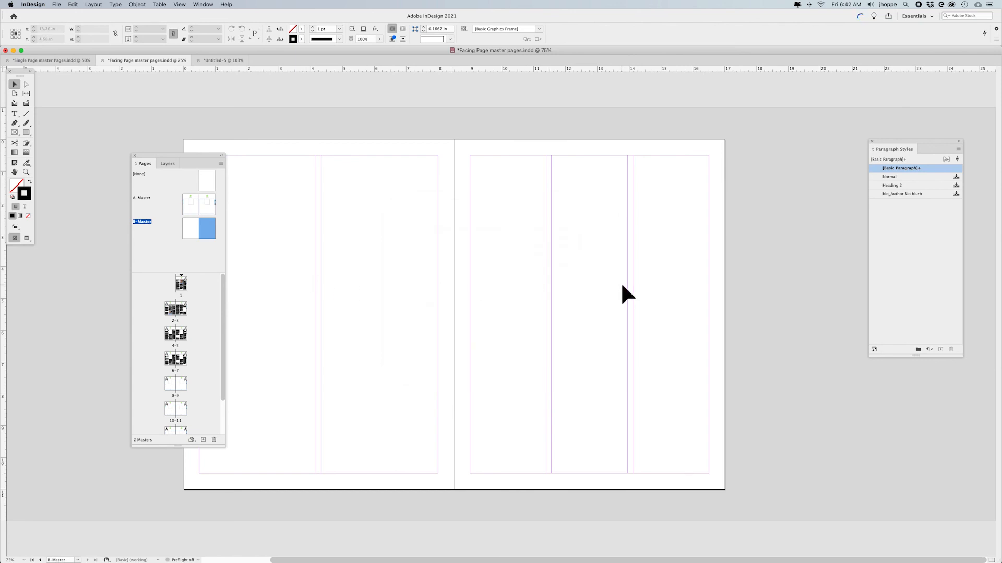
Step: Copy both page number frames from the A-Master spread and paste them in place on B-Master
{"action": "double_click", "coordinate": [186, 207]}
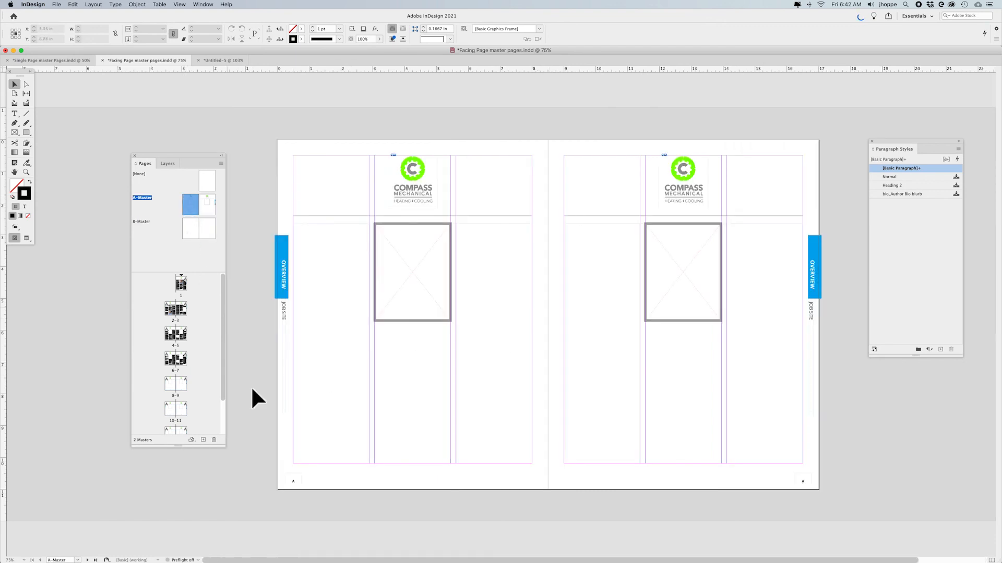
{"action": "left_click", "coordinate": [293, 481]}
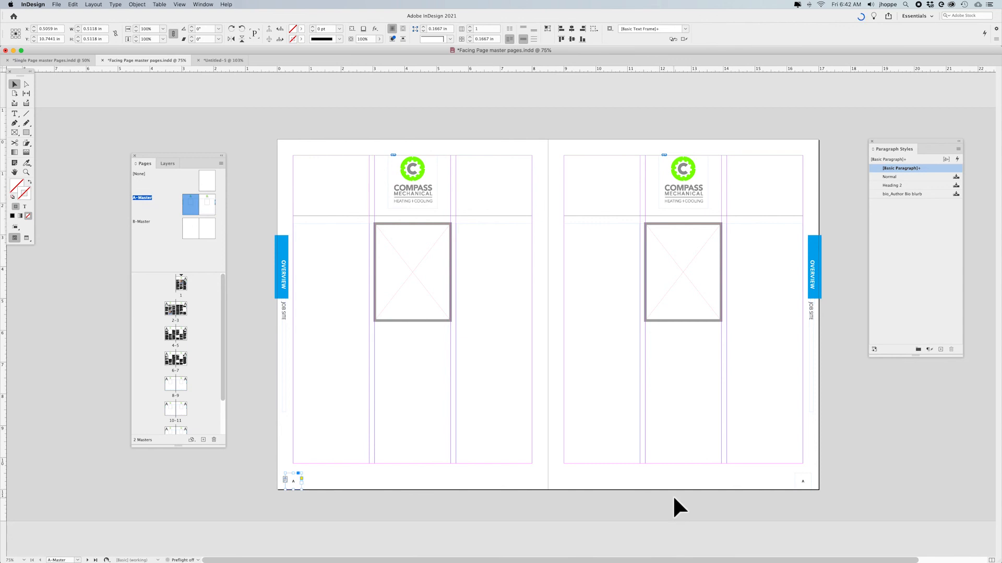
{"action": "left_click", "coordinate": [803, 480], "text": "shift"}
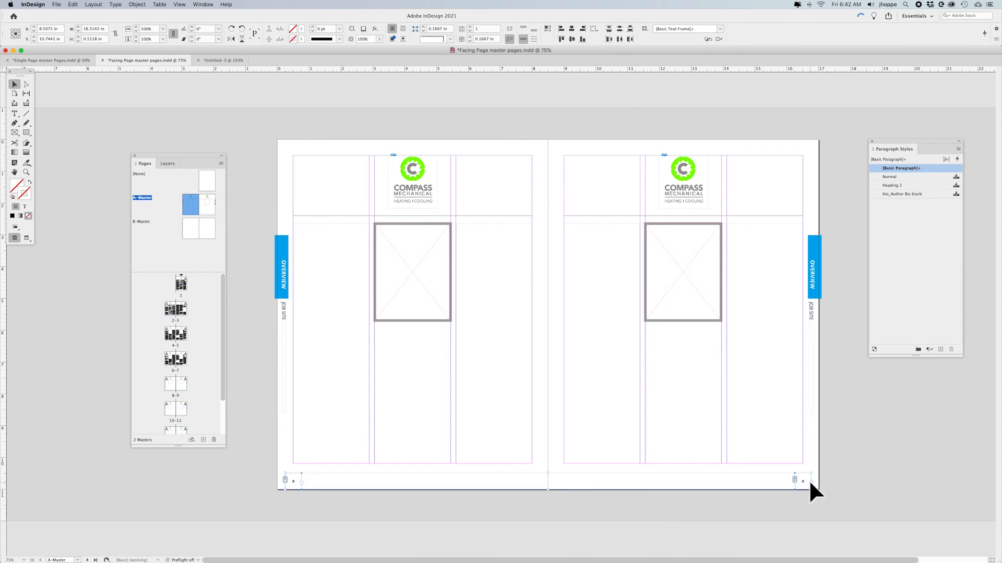
{"action": "double_click", "coordinate": [187, 234]}
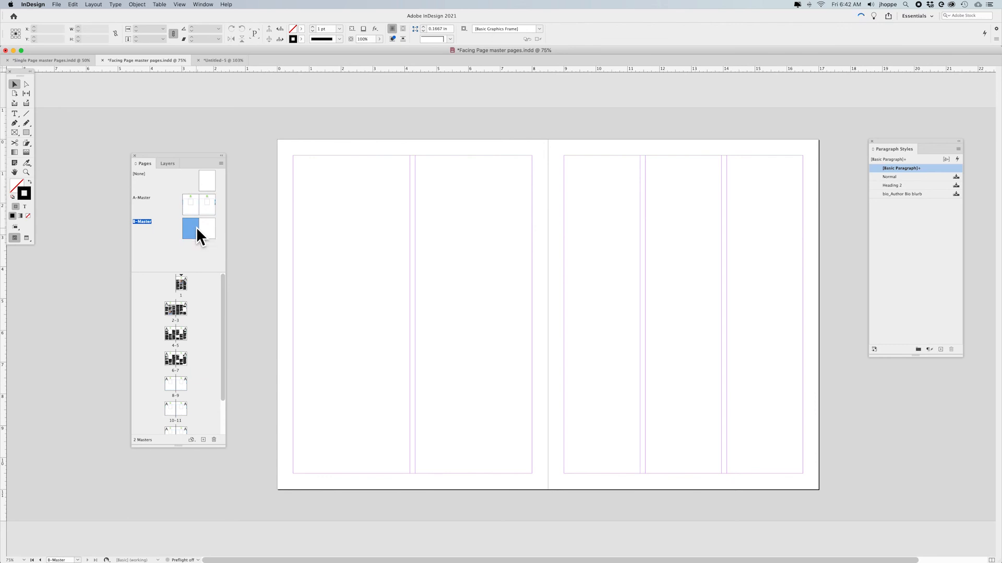
{"action": "key", "text": "super+alt+shift+v"}
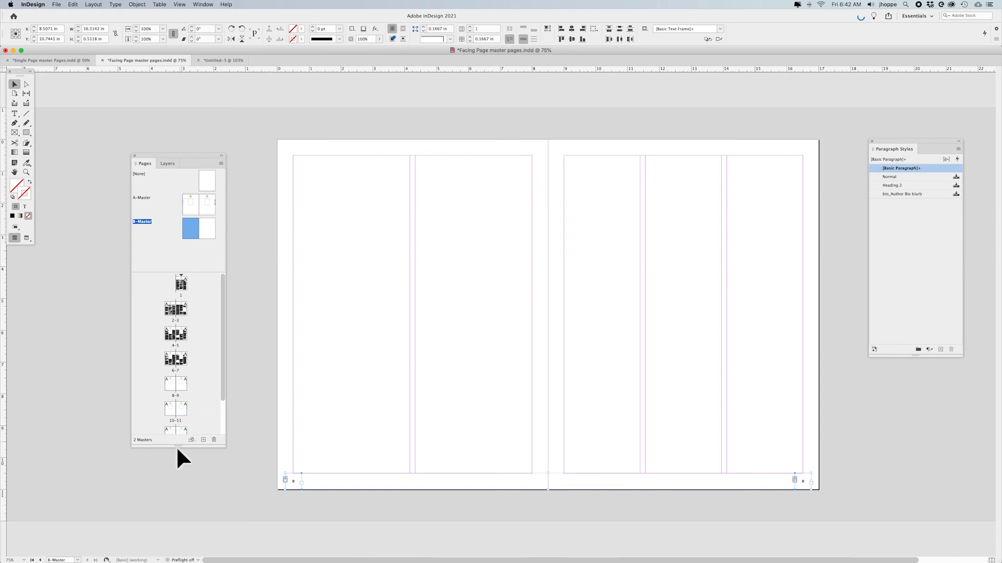
Step: Arrange the document's page thumbnails horizontally, and reposition and widen the Pages panel to fit several spreads per row
{"action": "left_click_drag", "start_coordinate": [177, 447], "coordinate": [183, 496]}
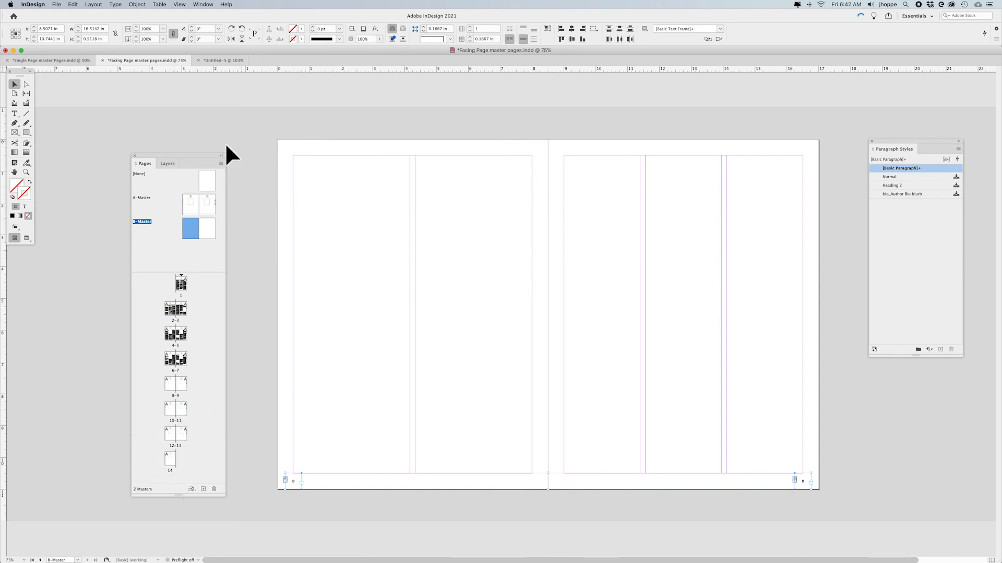
{"action": "left_click_drag", "start_coordinate": [200, 155], "coordinate": [222, 120]}
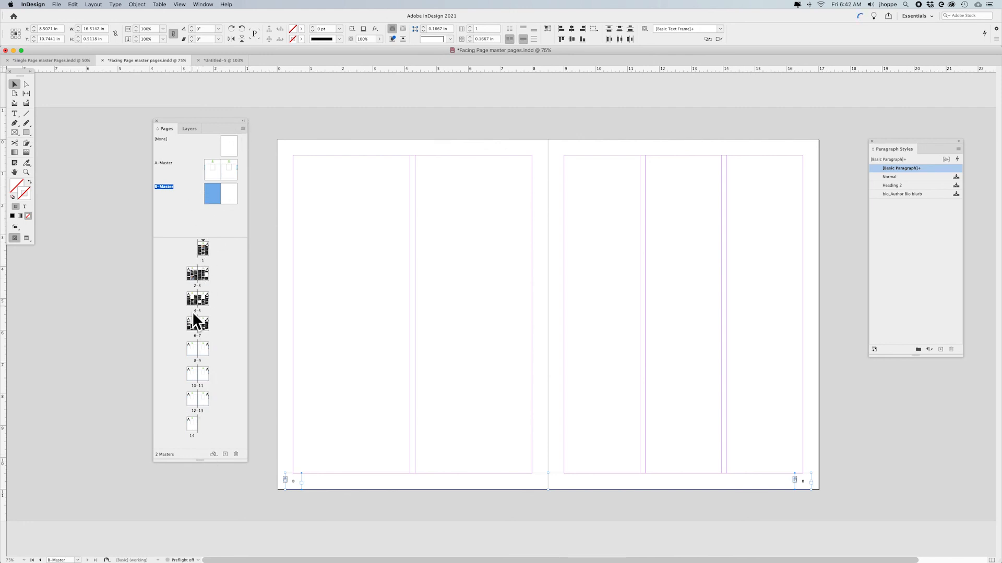
{"action": "left_click", "coordinate": [243, 129]}
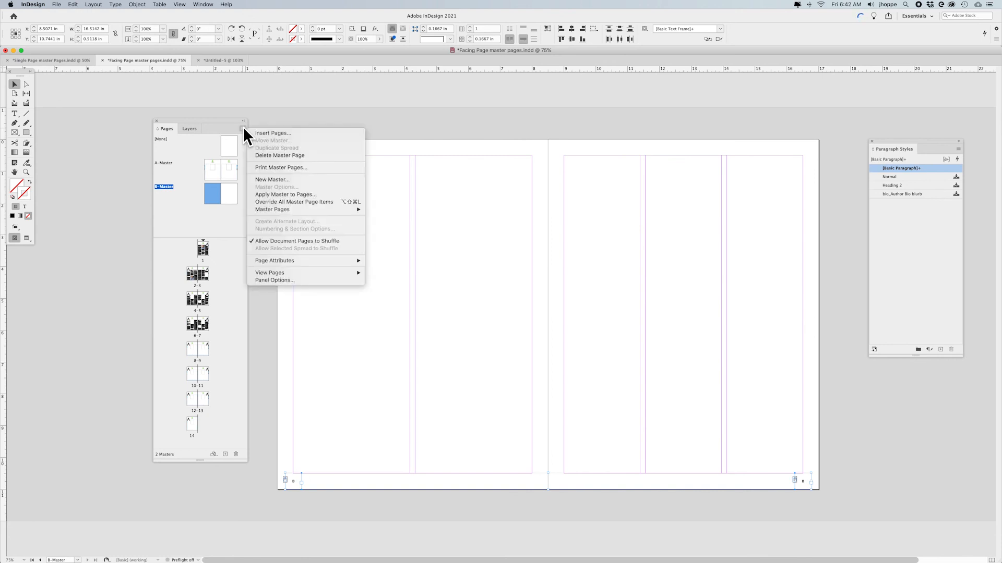
{"action": "mouse_move", "coordinate": [276, 260]}
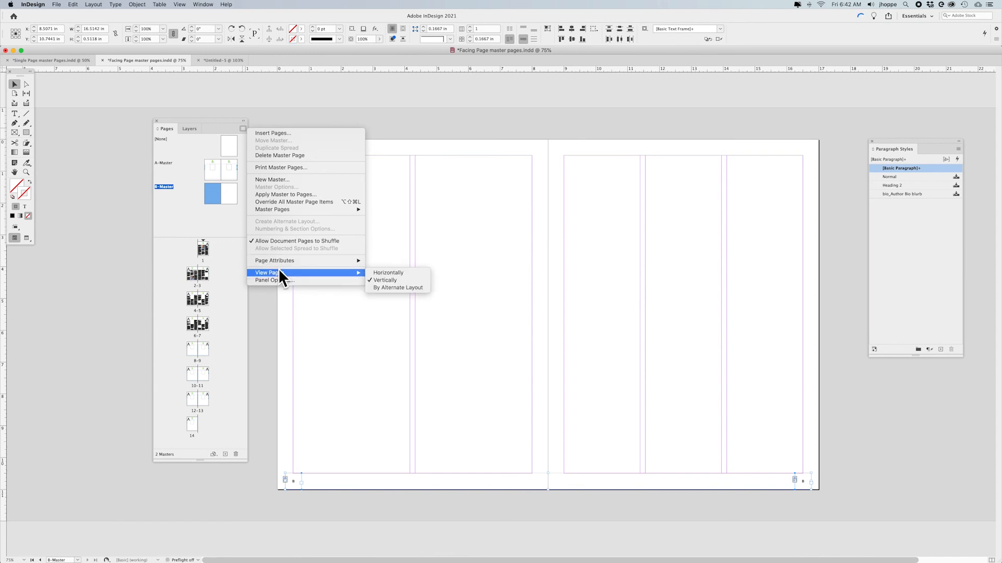
{"action": "left_click", "coordinate": [383, 273]}
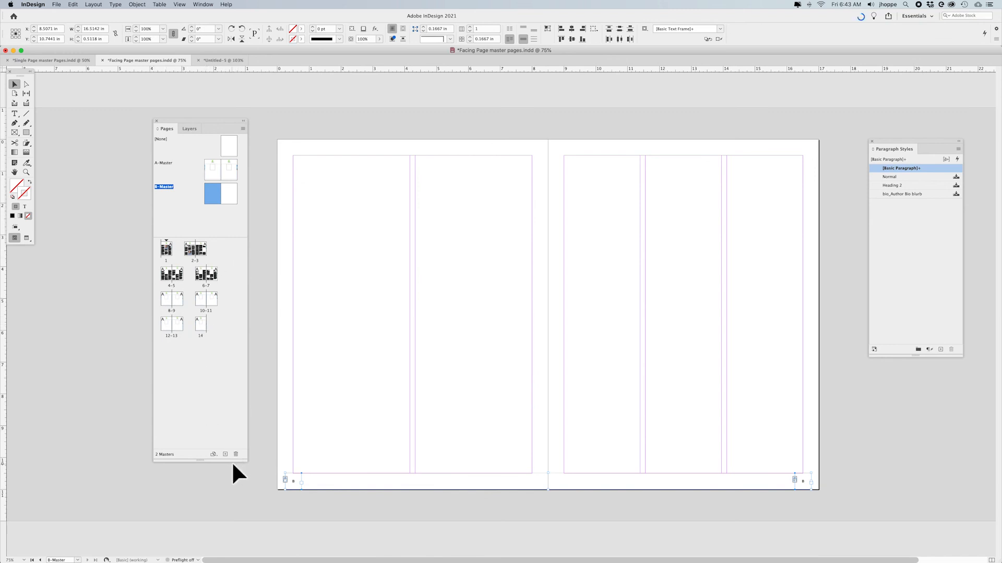
{"action": "left_click_drag", "start_coordinate": [245, 457], "coordinate": [276, 409]}
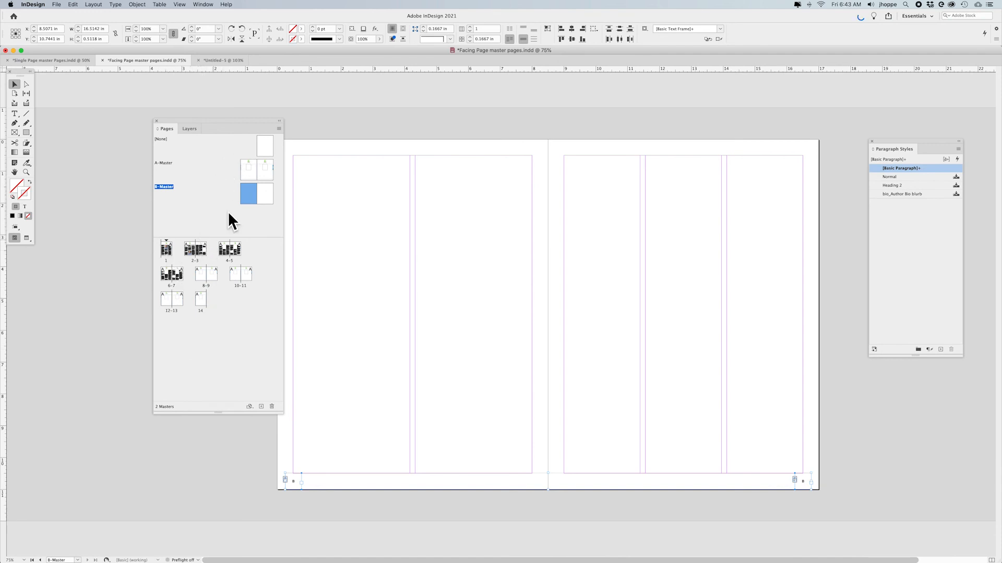
Step: Switch the page thumbnails back to the vertical arrangement and look through them down to page 14
{"action": "left_click", "coordinate": [280, 128]}
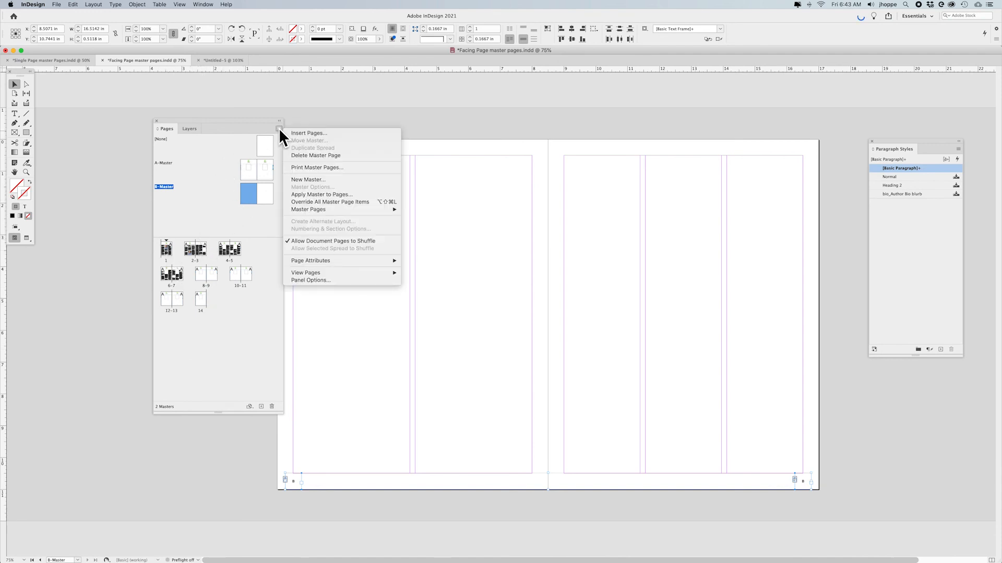
{"action": "mouse_move", "coordinate": [312, 271]}
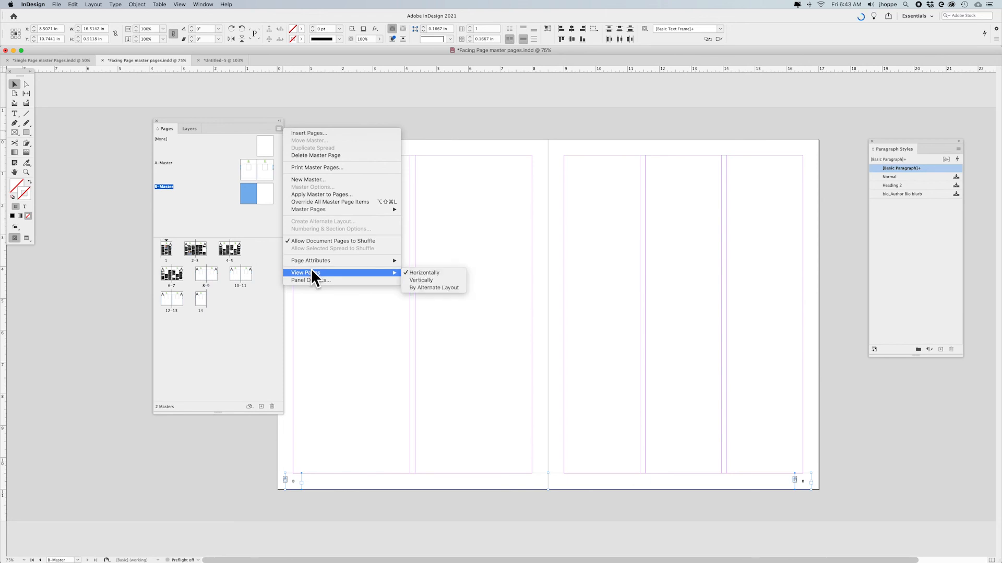
{"action": "left_click", "coordinate": [436, 281]}
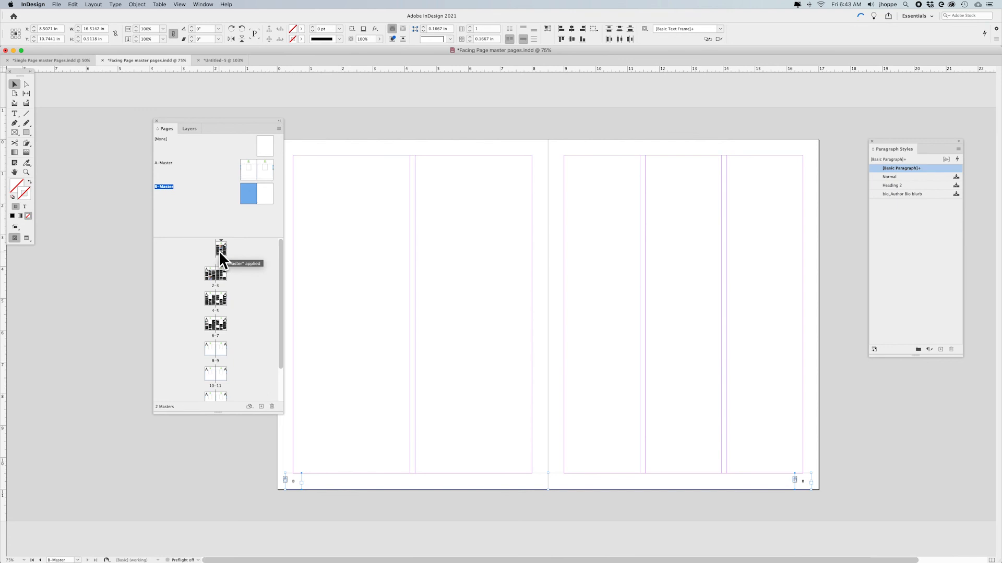
{"action": "scroll", "coordinate": [221, 276], "scroll_direction": "down", "scroll_amount": 2}
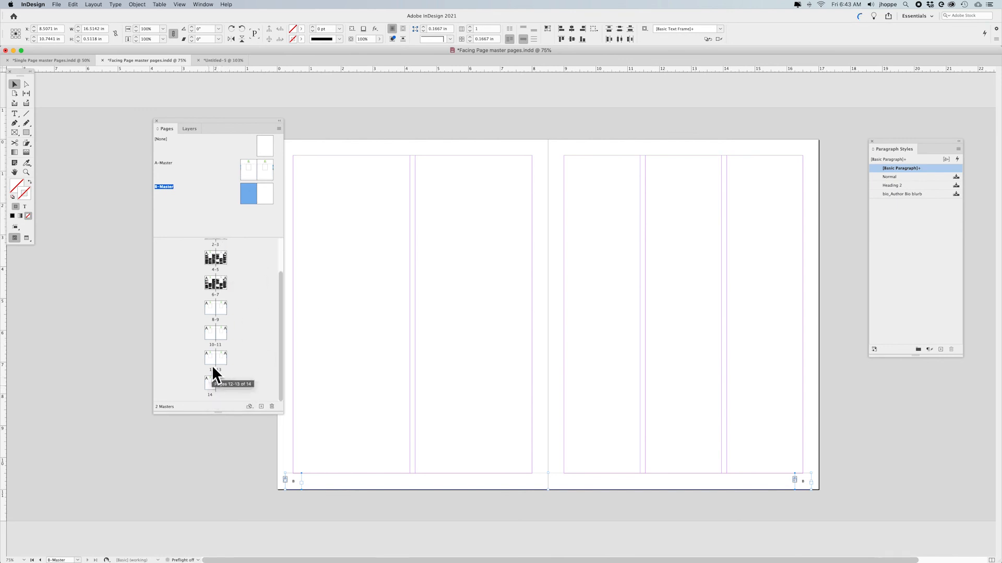
Step: Switch to the Single Page master Pages document and arrange its page thumbnails horizontally
{"action": "left_click", "coordinate": [63, 60]}
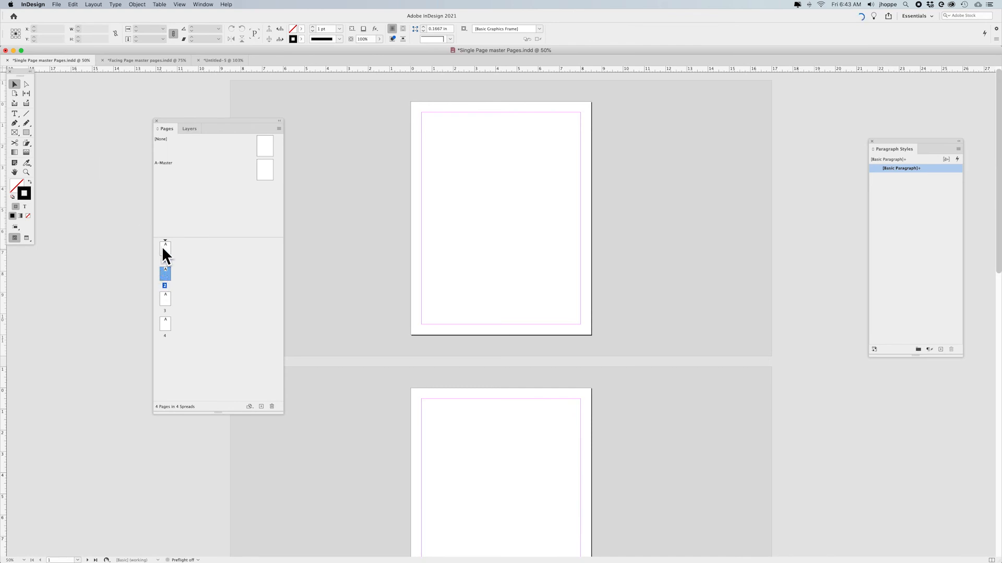
{"action": "left_click", "coordinate": [278, 128]}
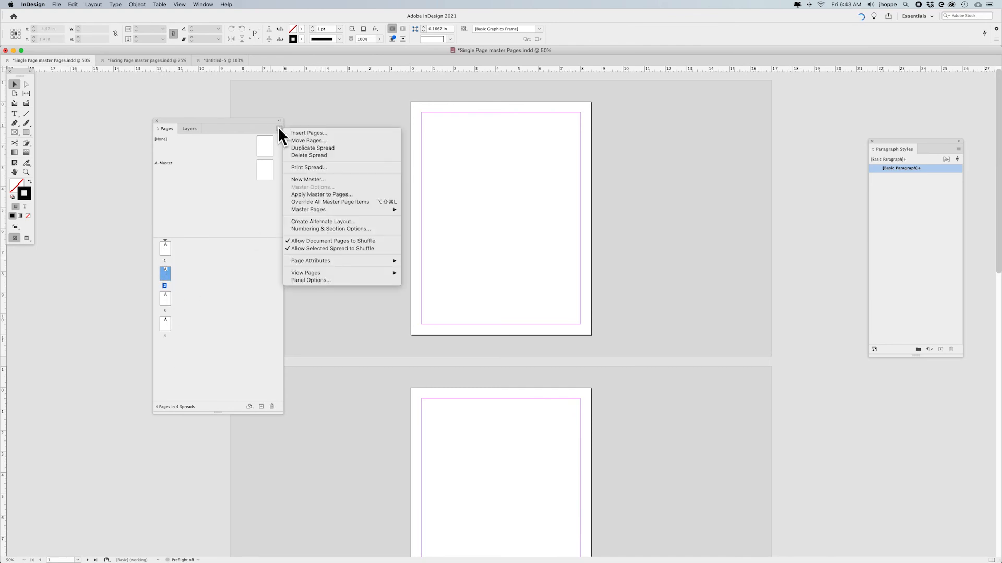
{"action": "mouse_move", "coordinate": [302, 272]}
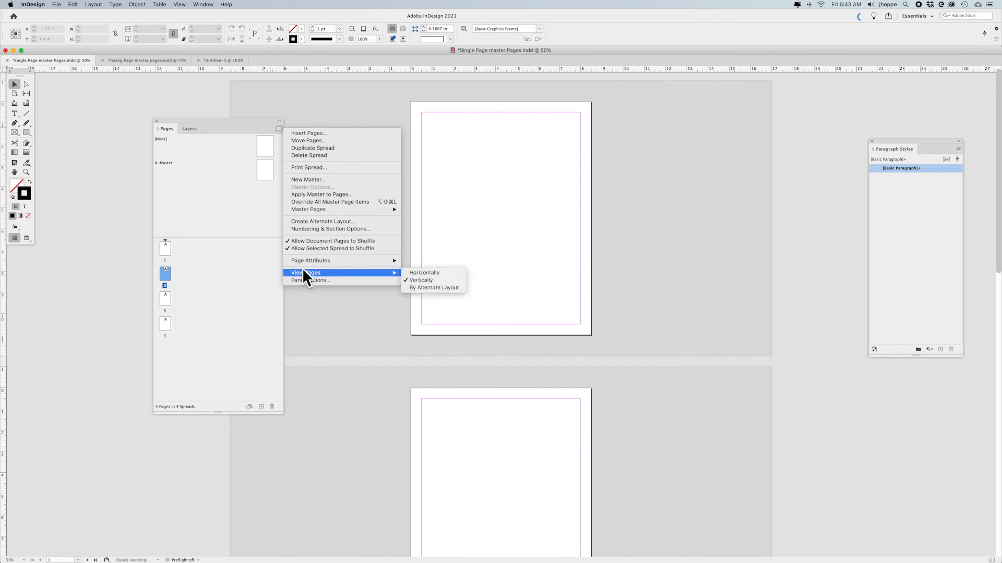
{"action": "left_click", "coordinate": [427, 273]}
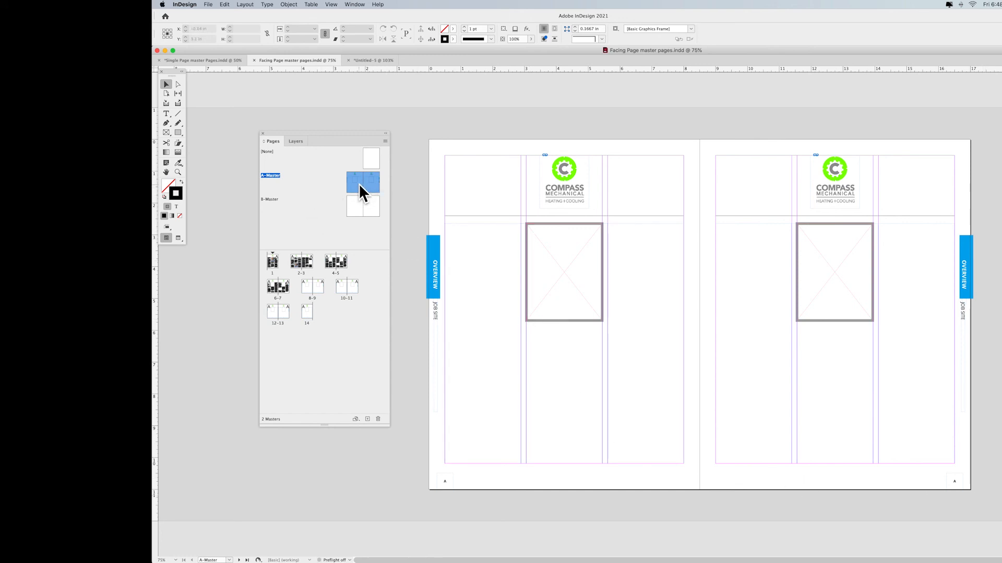
Step: Create a new 8.5 x 11 in document with 4 facing pages and 2 columns, and compare it with the Facing Page master pages document
{"action": "key", "text": "super+n"}
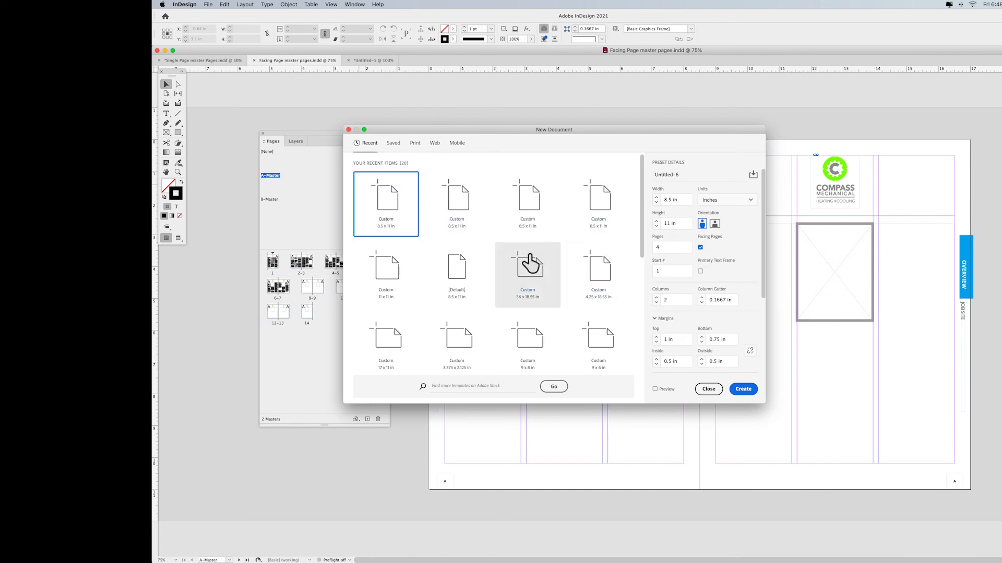
{"action": "left_click", "coordinate": [744, 388]}
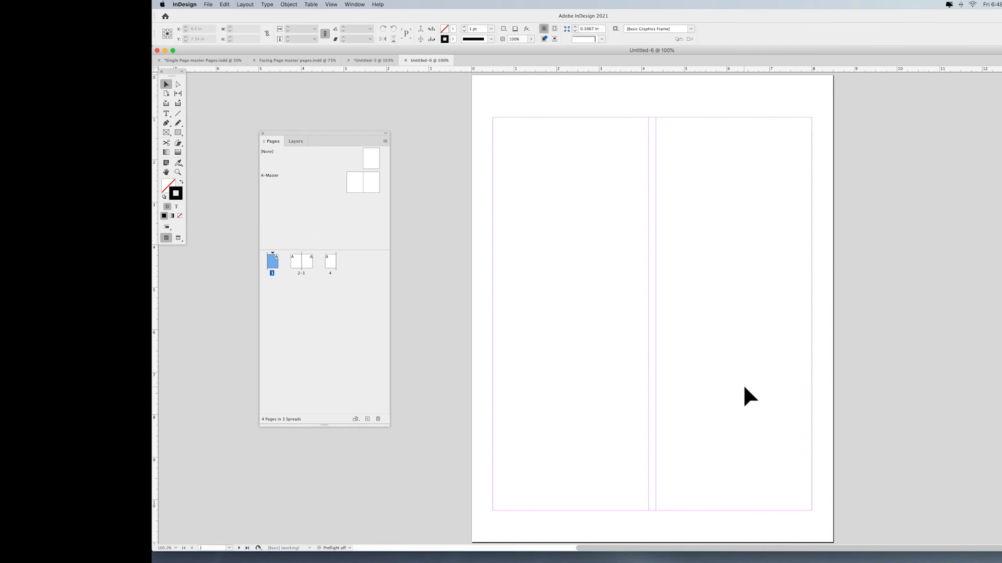
{"action": "left_click", "coordinate": [304, 59]}
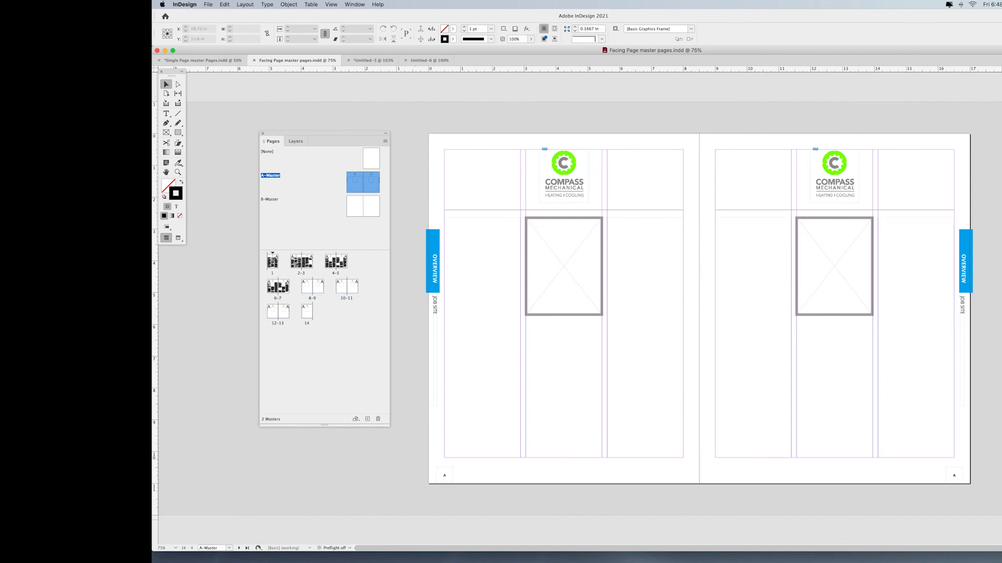
{"action": "left_click", "coordinate": [423, 62]}
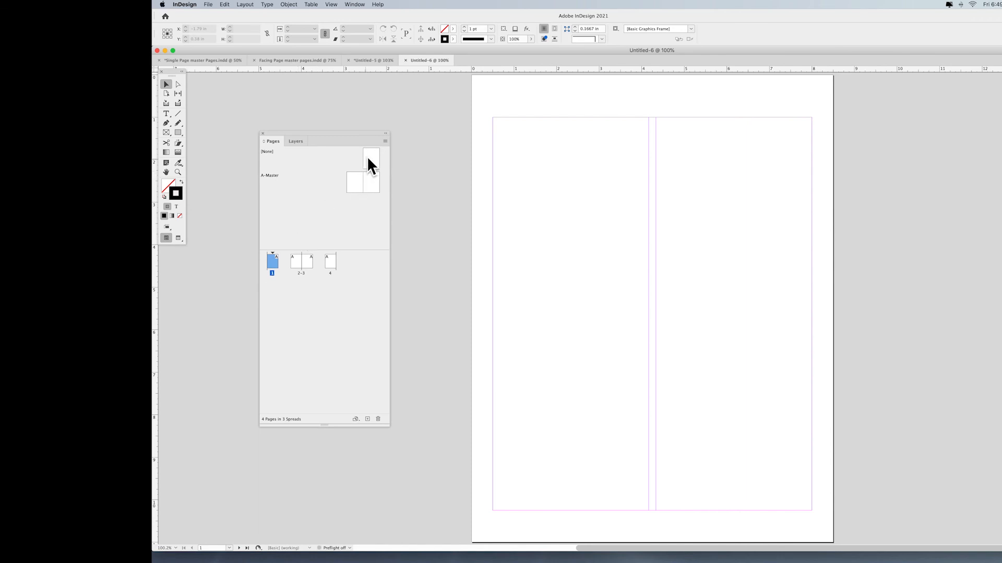
Step: Load the master pages from Facing Page master pages.indd in the Master Pages folder, replacing the masters that share a name
{"action": "left_click", "coordinate": [385, 141]}
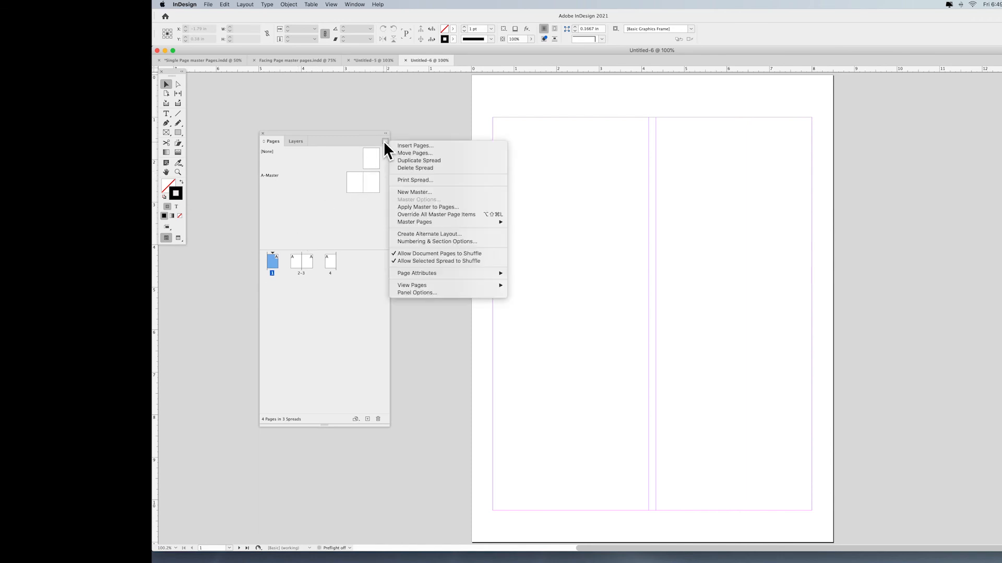
{"action": "mouse_move", "coordinate": [434, 222]}
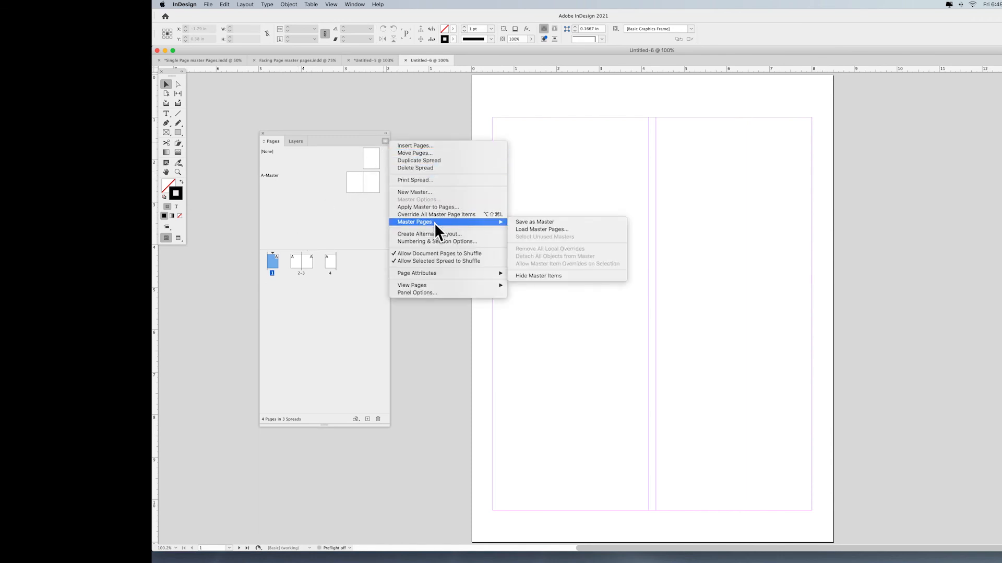
{"action": "left_click", "coordinate": [542, 230]}
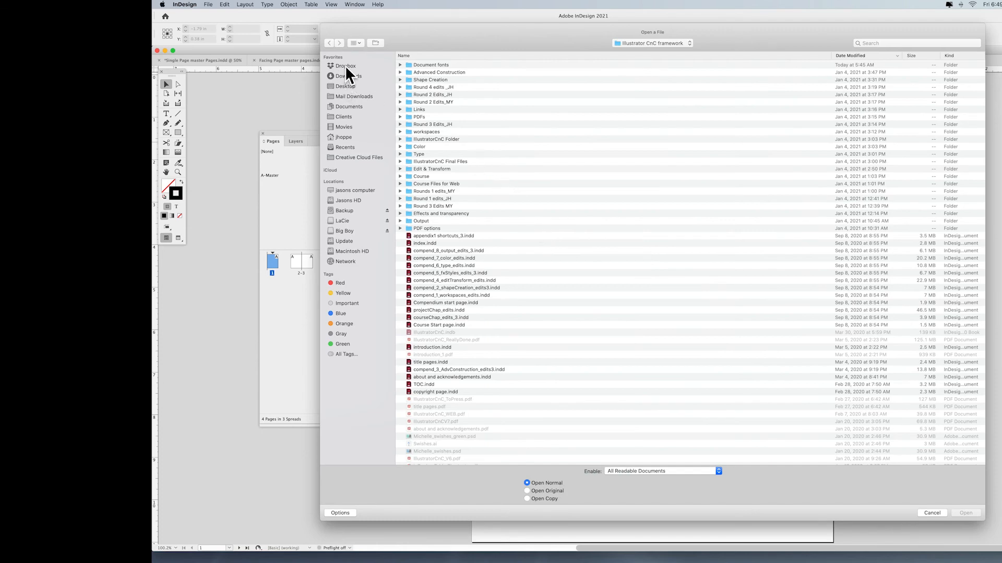
{"action": "left_click", "coordinate": [346, 65]}
{"action": "double_click", "coordinate": [421, 65]}
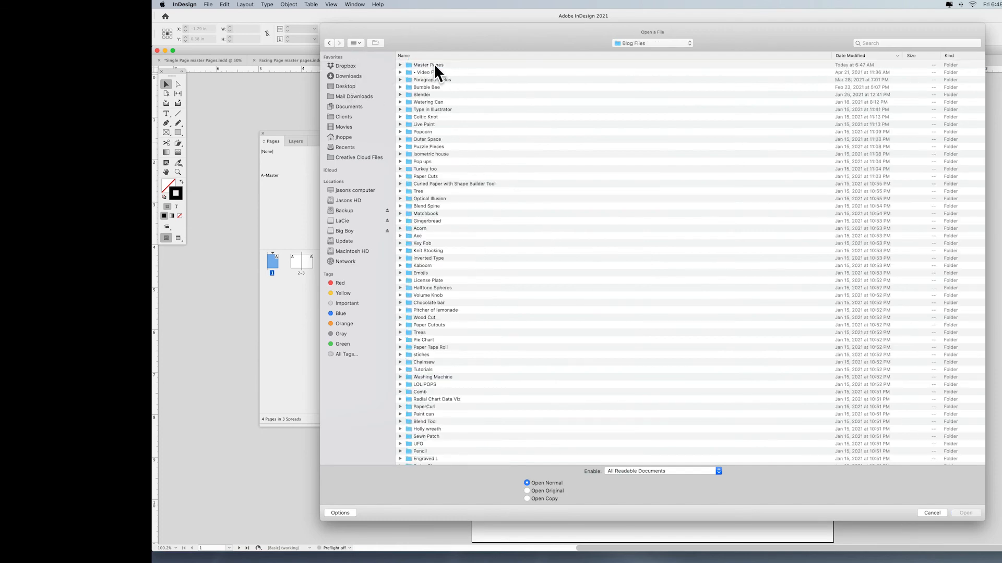
{"action": "left_click", "coordinate": [433, 64]}
{"action": "double_click", "coordinate": [434, 65]}
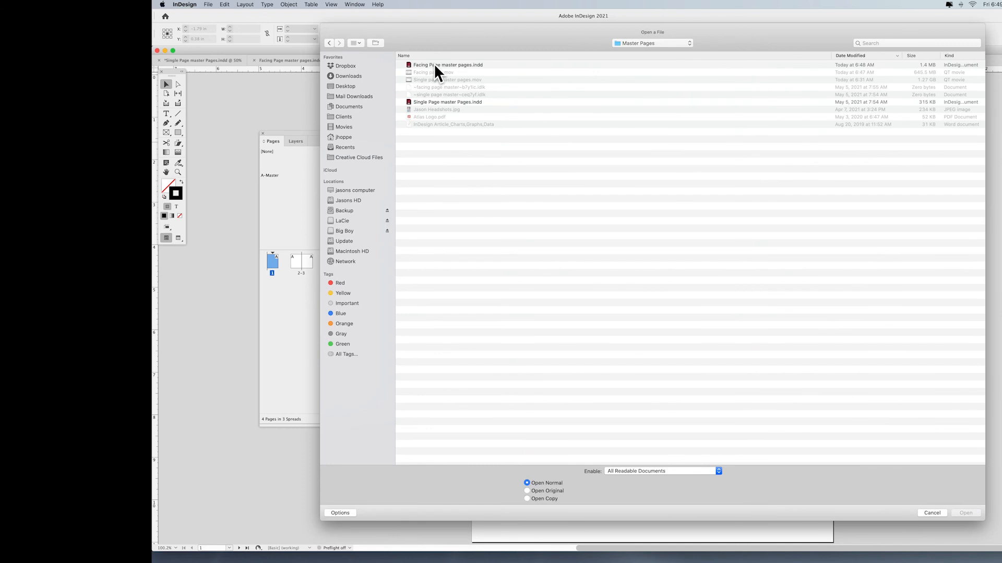
{"action": "left_click", "coordinate": [449, 66]}
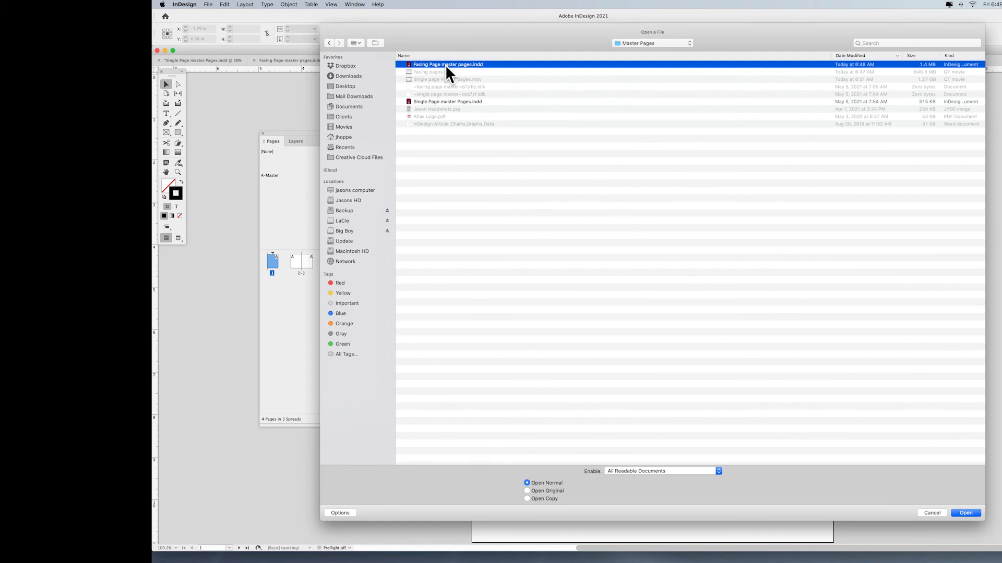
{"action": "double_click", "coordinate": [445, 64]}
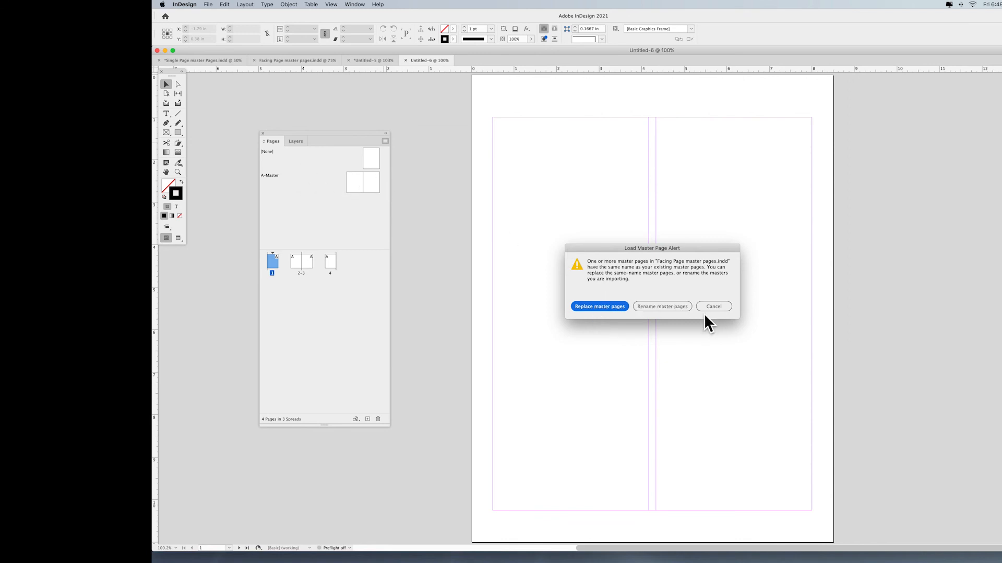
{"action": "left_click", "coordinate": [599, 307]}
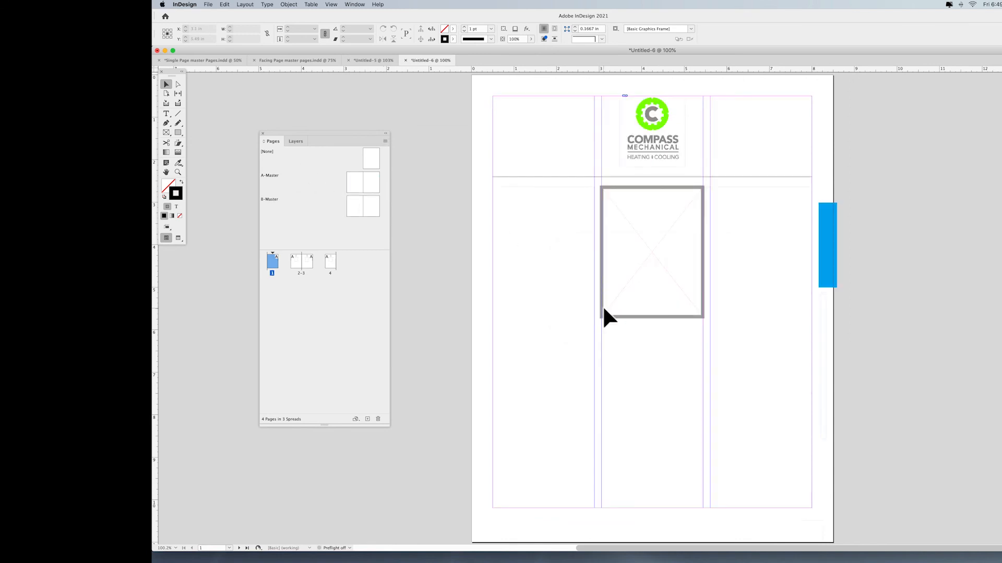
Step: View the whole loaded A-Master spread at 75%, and delete the B-Master spread
{"action": "double_click", "coordinate": [350, 183]}
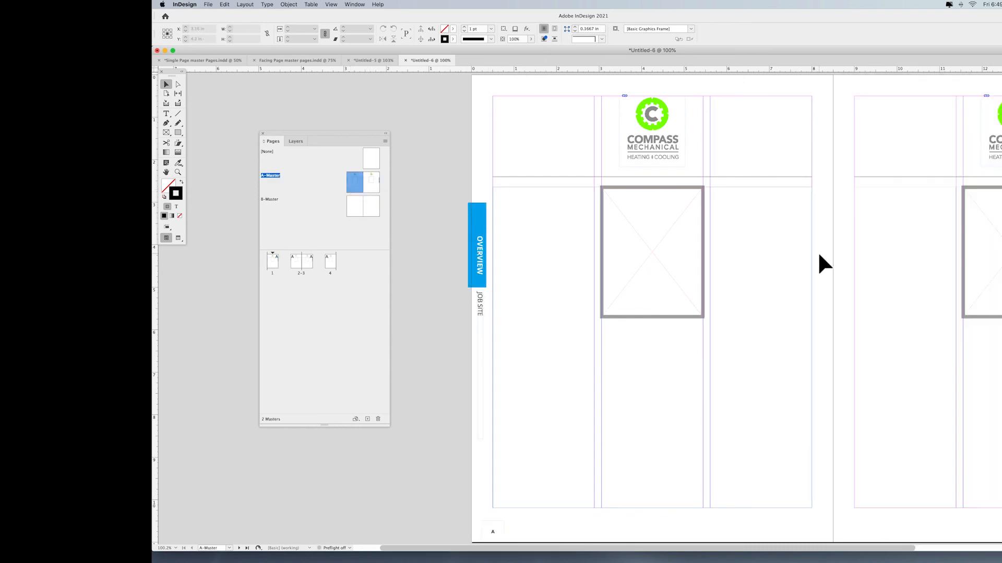
{"action": "scroll", "coordinate": [818, 251], "scroll_direction": "right", "scroll_amount": 2}
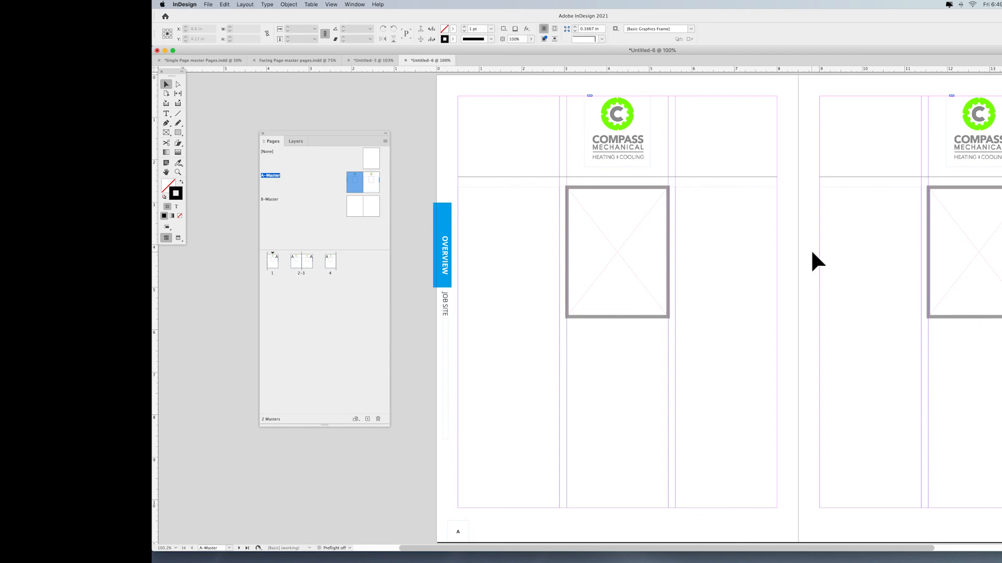
{"action": "key", "text": "super+minus"}
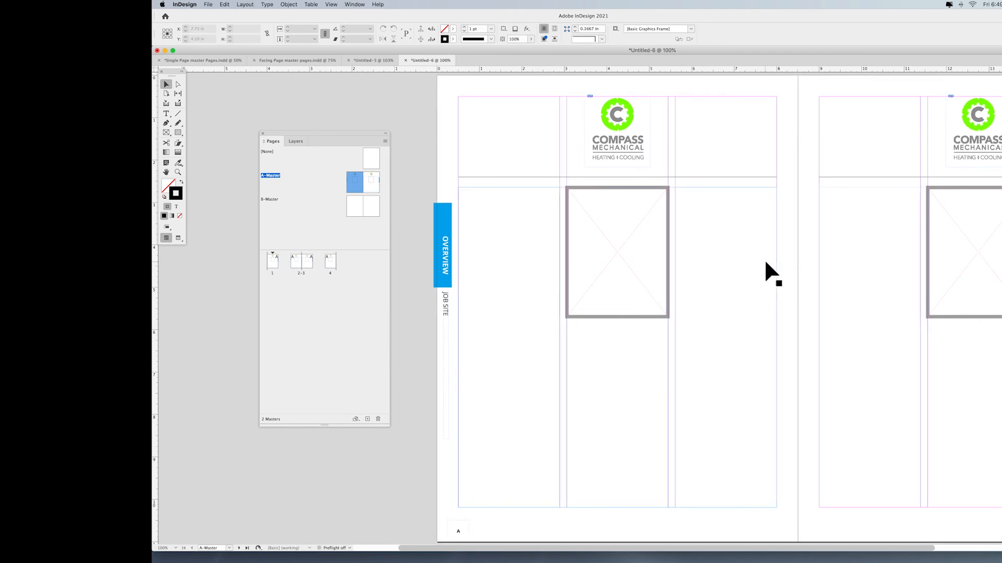
{"action": "key", "text": "super+minus"}
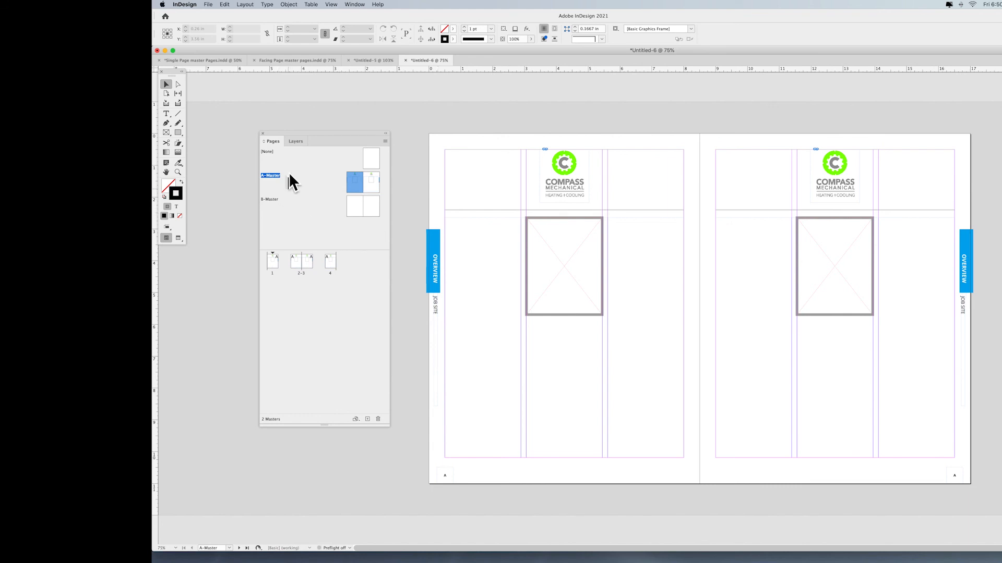
{"action": "left_click", "coordinate": [359, 205]}
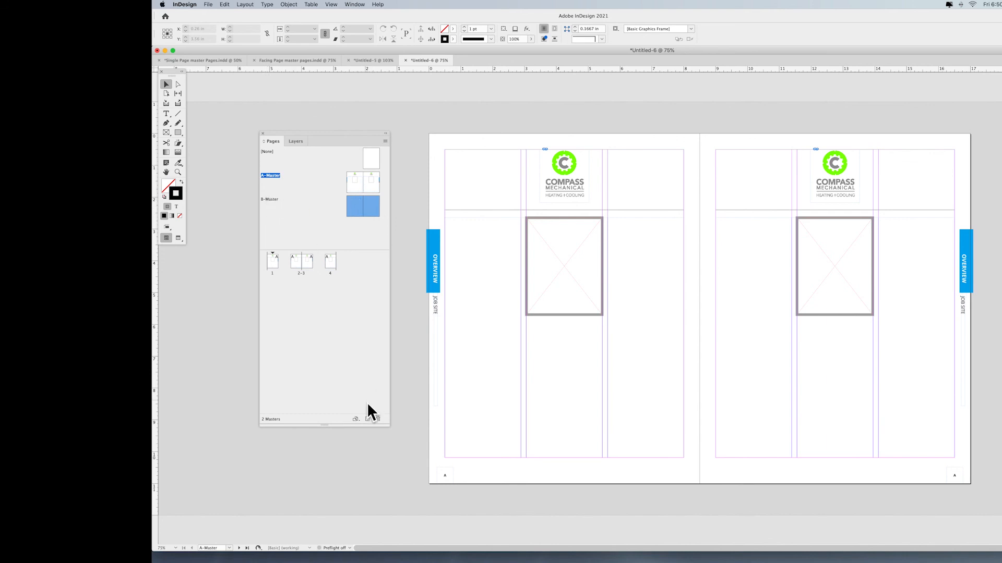
{"action": "left_click", "coordinate": [378, 419]}
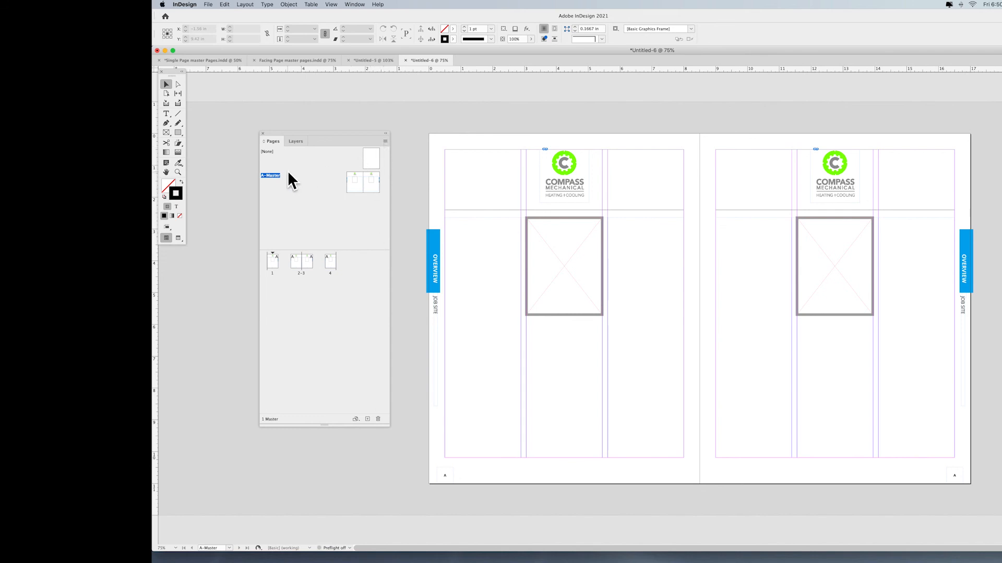
Step: Create a new two-page master with prefix B, named Master and based on A-Master, and view its full spread
{"action": "double_click", "coordinate": [349, 180]}
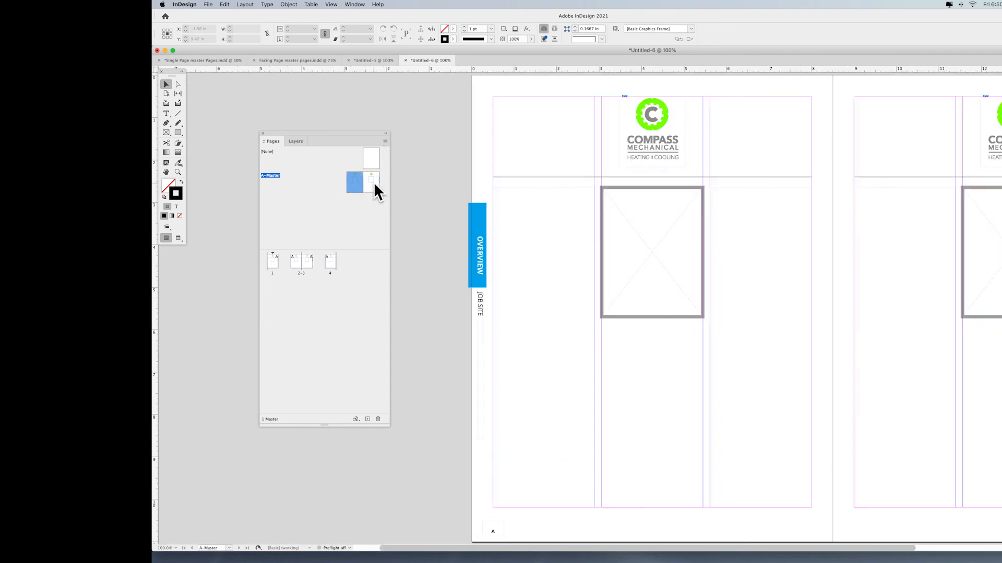
{"action": "left_click", "coordinate": [384, 140]}
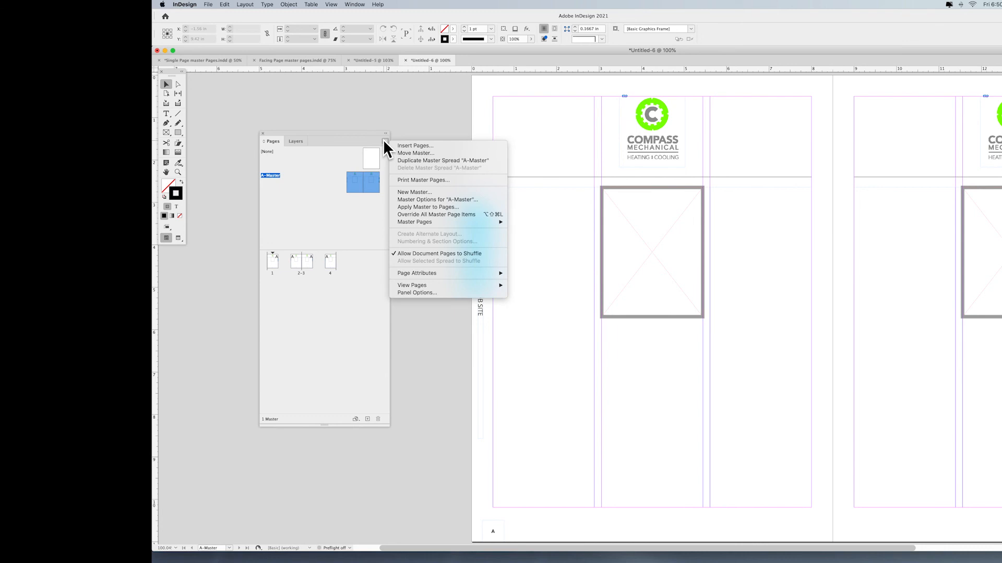
{"action": "left_click", "coordinate": [415, 192]}
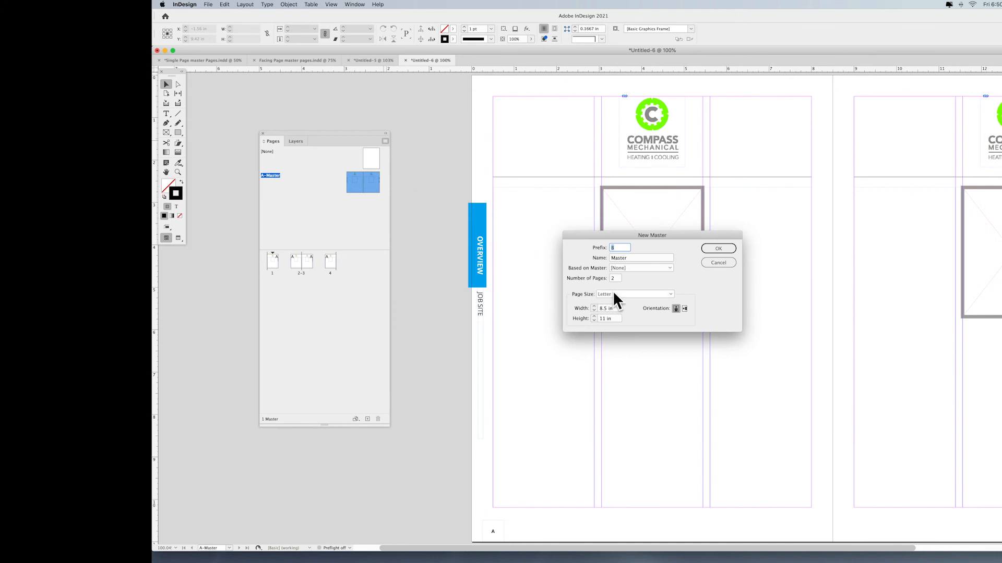
{"action": "left_click", "coordinate": [633, 267]}
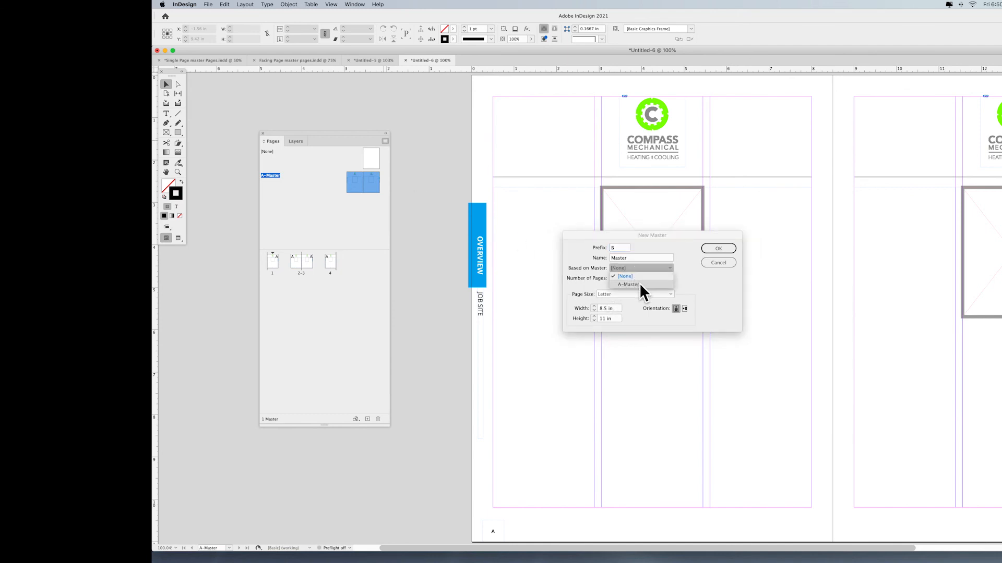
{"action": "left_click", "coordinate": [640, 284]}
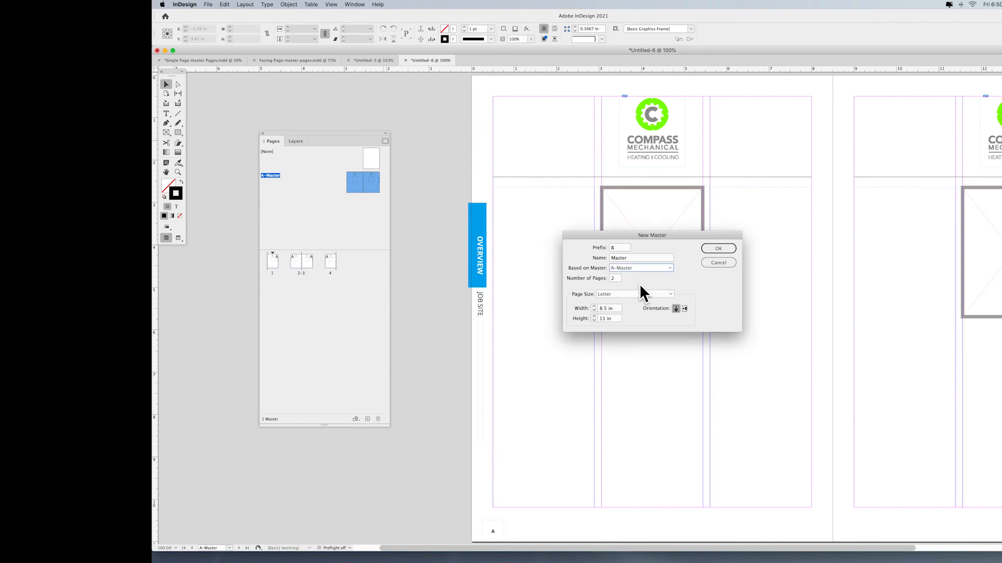
{"action": "left_click", "coordinate": [718, 248]}
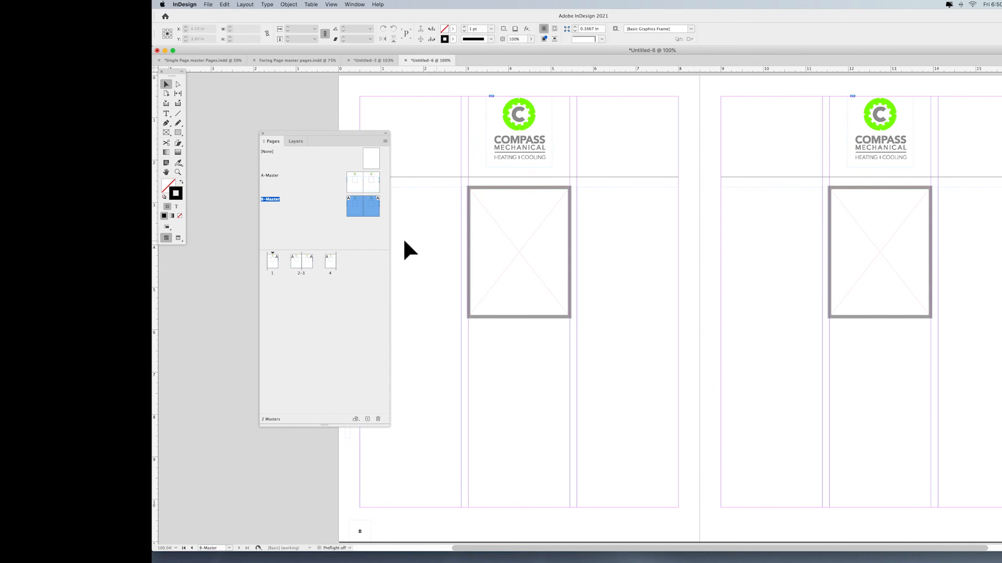
{"action": "key", "text": "super+minus"}
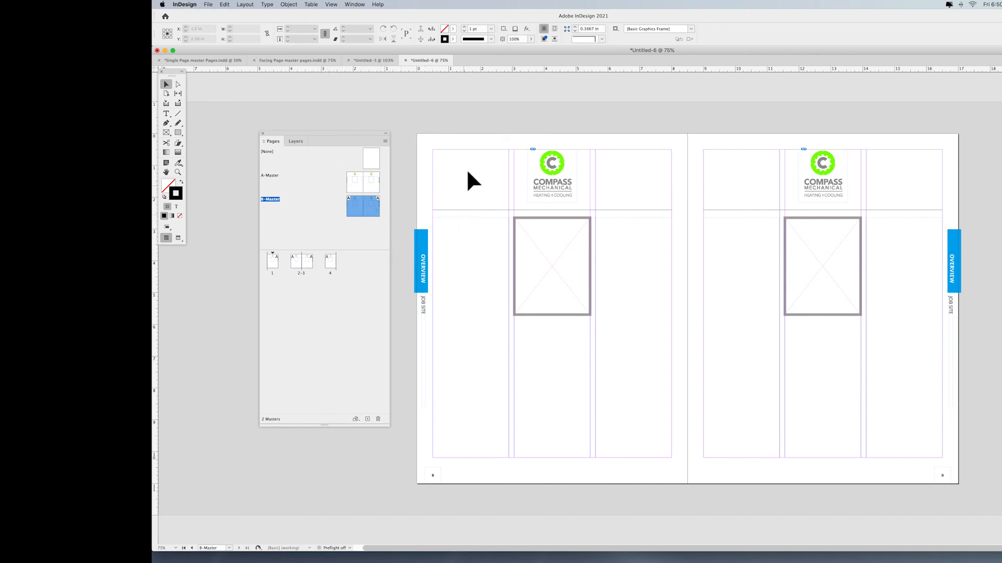
Step: Override the OVERVIEW tab and its text on B-Master's left-hand page, and fill the tab with the red C=15 M=100 Y=100 swatch
{"action": "left_click", "coordinate": [420, 235]}
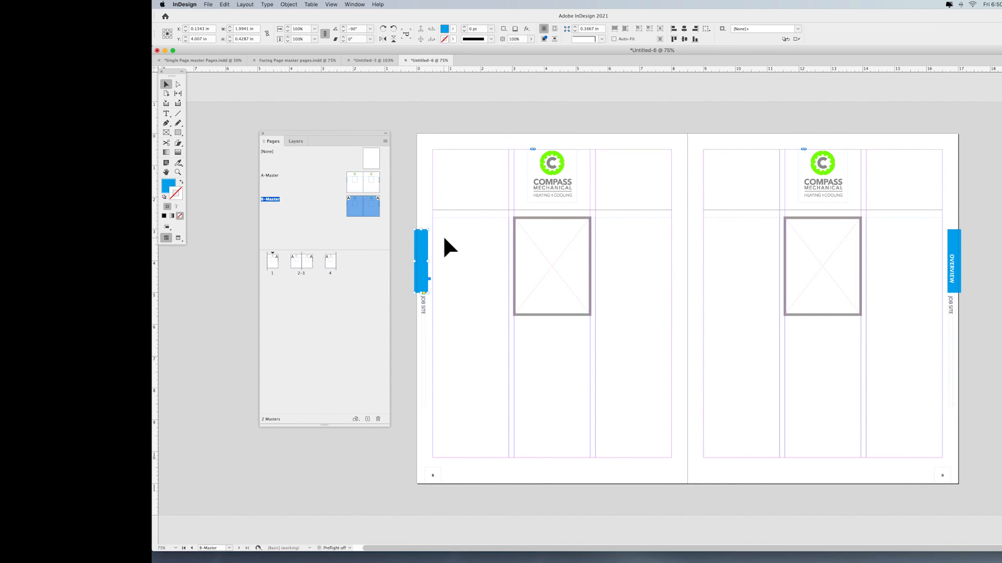
{"action": "left_click", "coordinate": [444, 239]}
{"action": "left_click", "coordinate": [422, 276]}
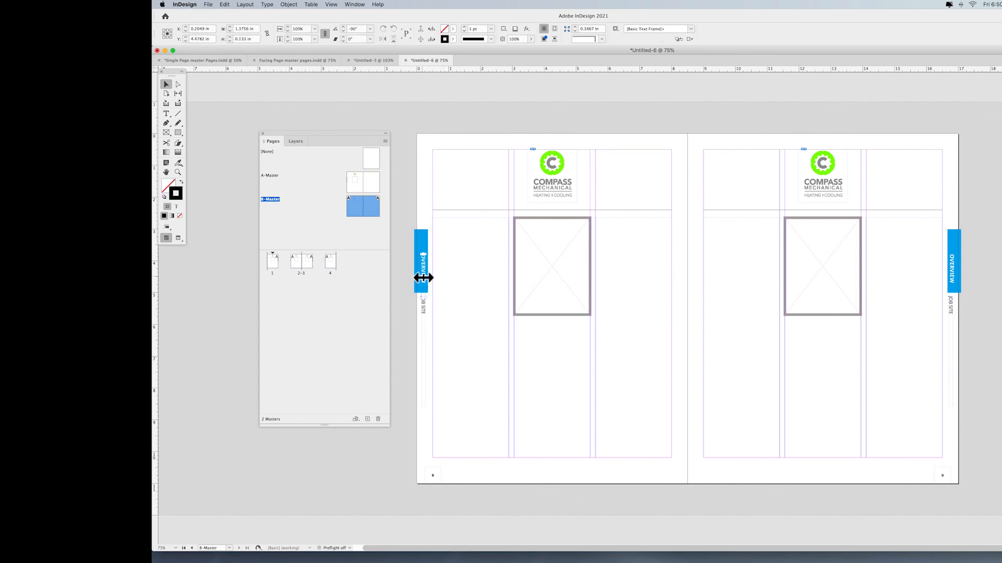
{"action": "left_click", "coordinate": [424, 233]}
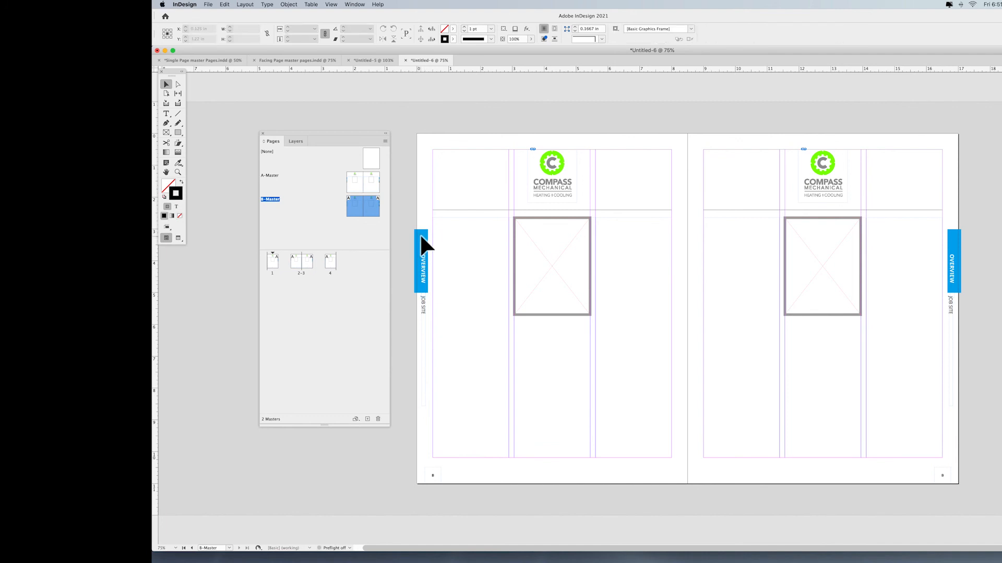
{"action": "left_click", "coordinate": [419, 233]}
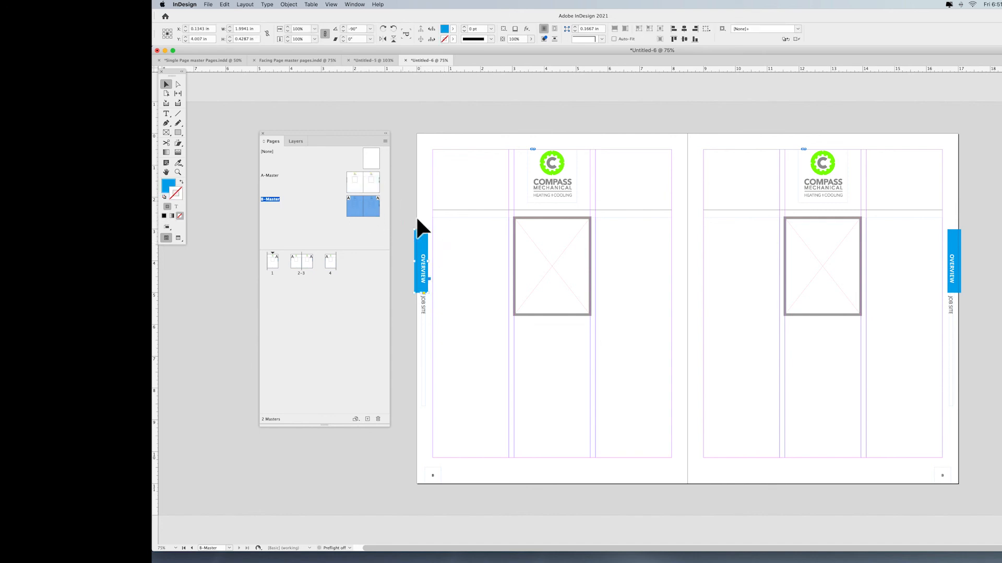
{"action": "left_click", "coordinate": [453, 29]}
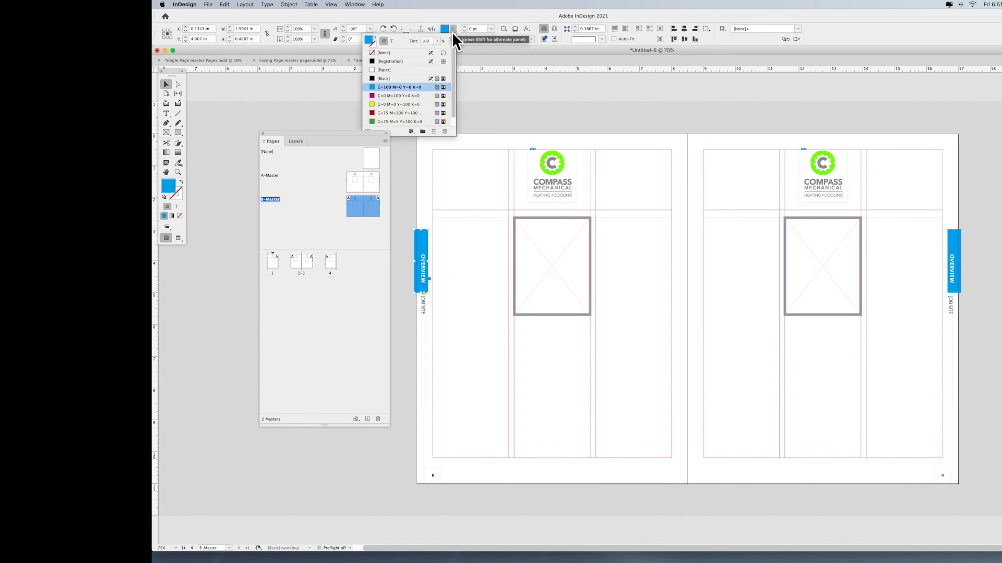
{"action": "left_click", "coordinate": [384, 113]}
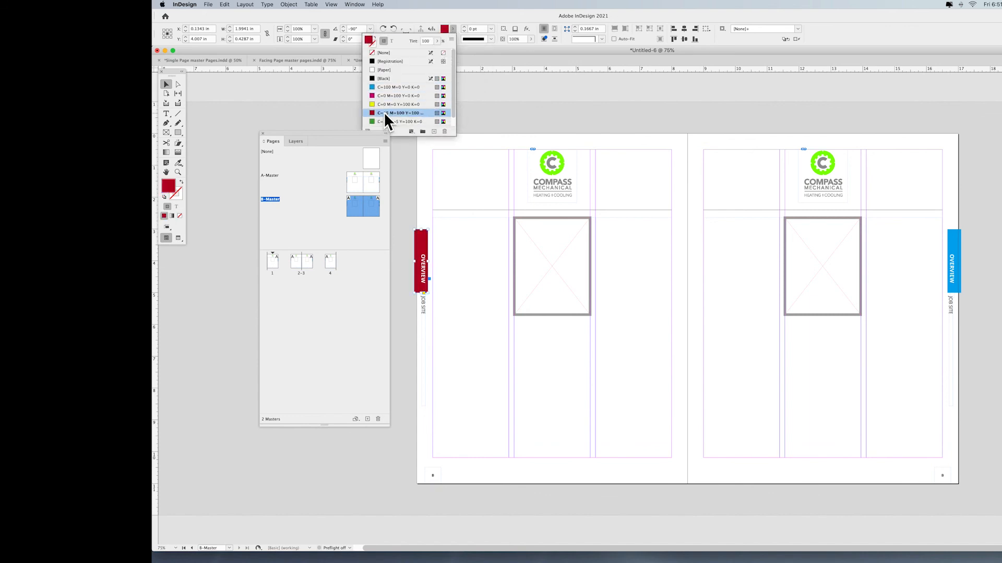
{"action": "left_click", "coordinate": [405, 180]}
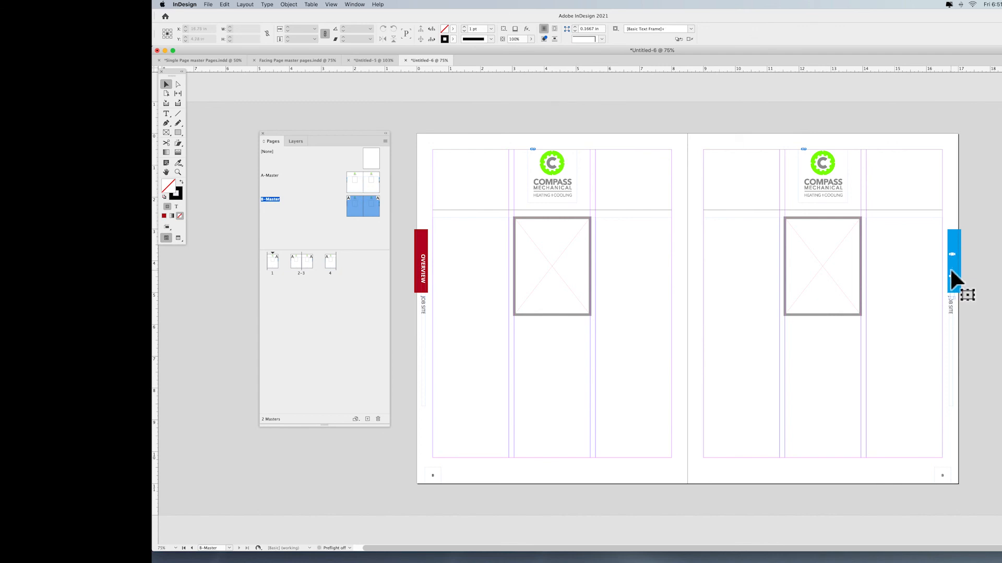
Step: Fill the OVERVIEW tab on B-Master's right-hand page with the C=0 M=100 Y=0 K=0 swatch
{"action": "left_click", "coordinate": [956, 235]}
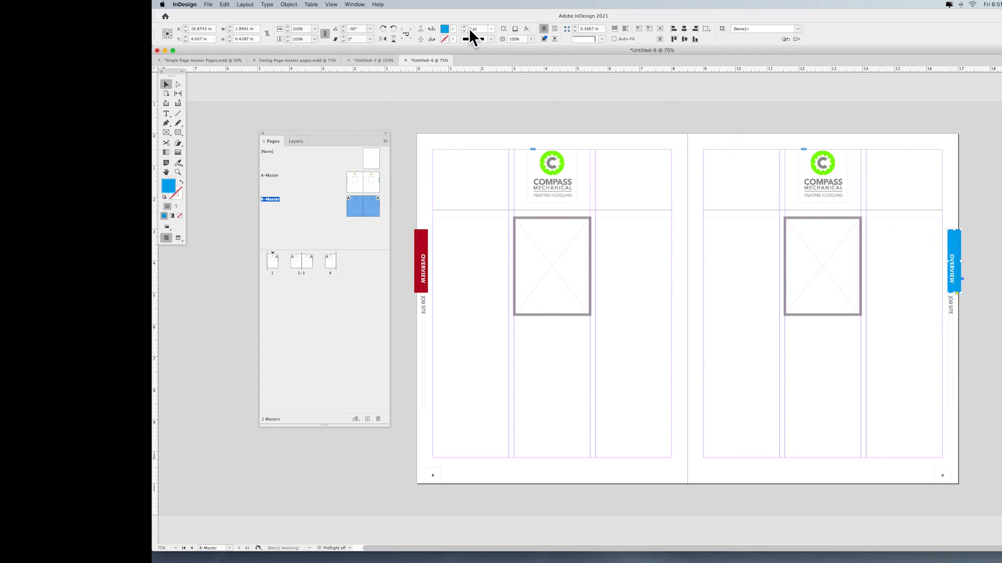
{"action": "left_click", "coordinate": [453, 29]}
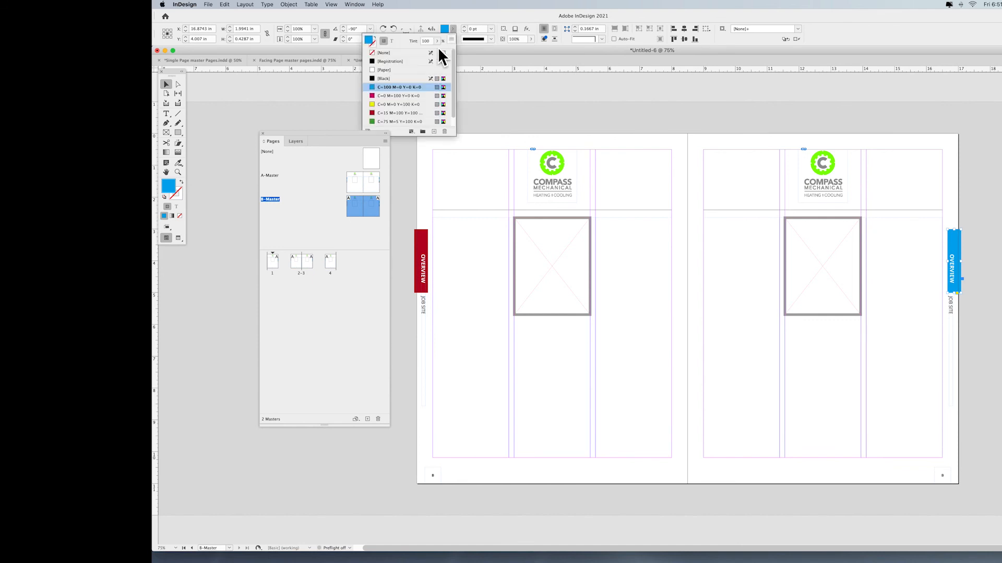
{"action": "left_click", "coordinate": [409, 97]}
{"action": "left_click", "coordinate": [508, 111]}
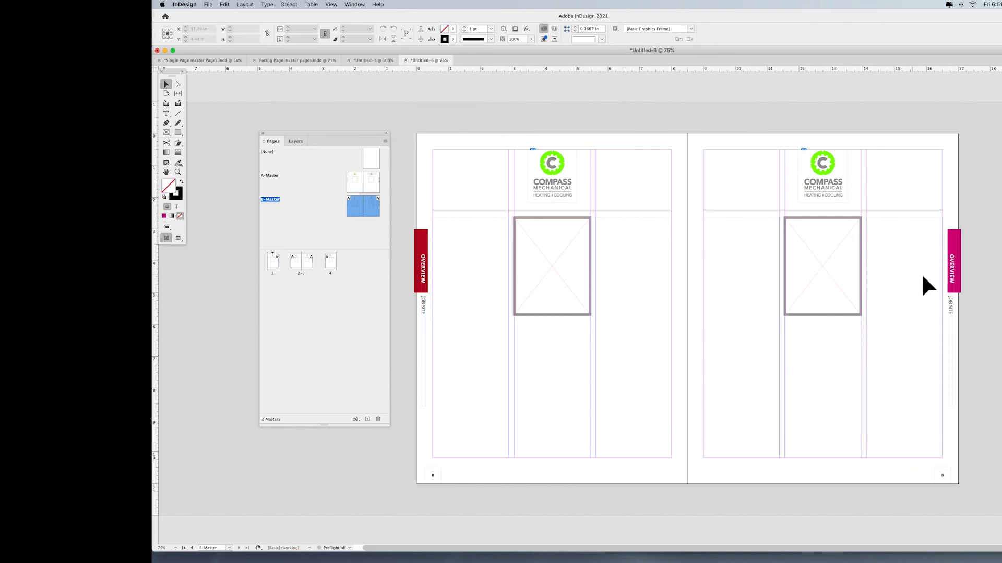
Step: Fill the OVERVIEW tab on B-Master's right-hand page with the red C=15 M=100 Y=100 swatch
{"action": "left_click", "coordinate": [957, 242]}
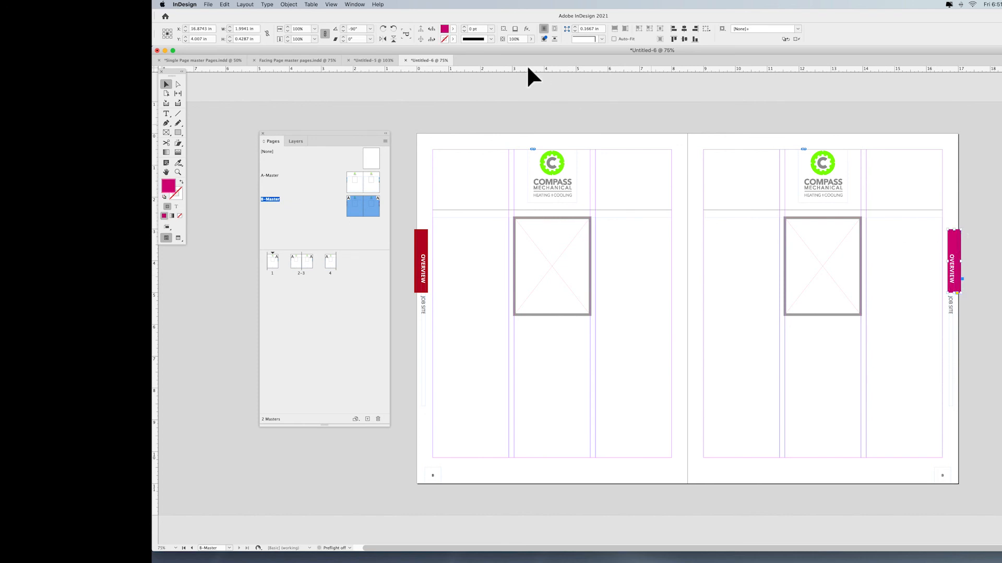
{"action": "left_click", "coordinate": [452, 29]}
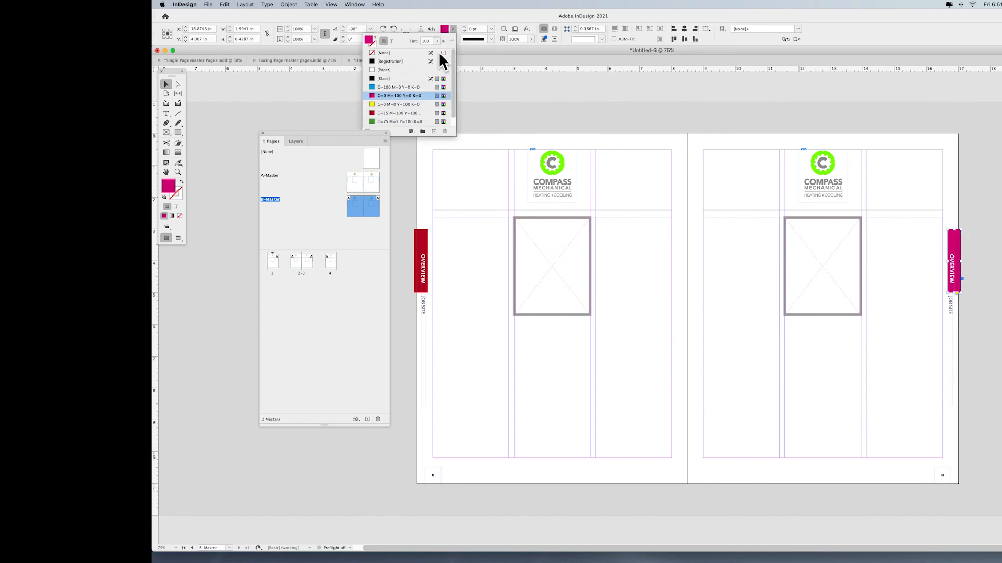
{"action": "left_click", "coordinate": [392, 113]}
{"action": "left_click", "coordinate": [974, 178]}
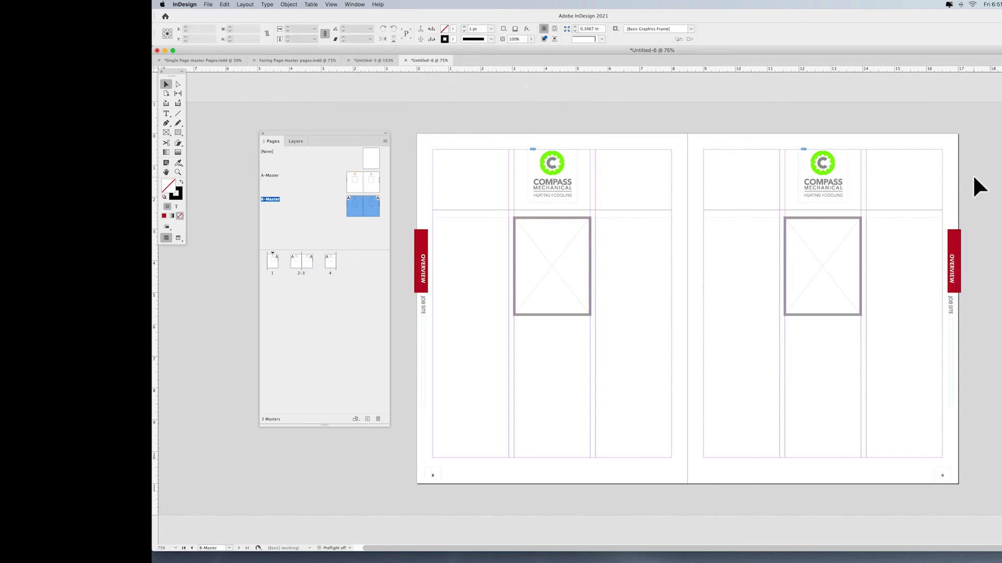
Step: Override the JOB SITE text frames on the left-hand and right-hand pages of B-Master
{"action": "left_click", "coordinate": [423, 309]}
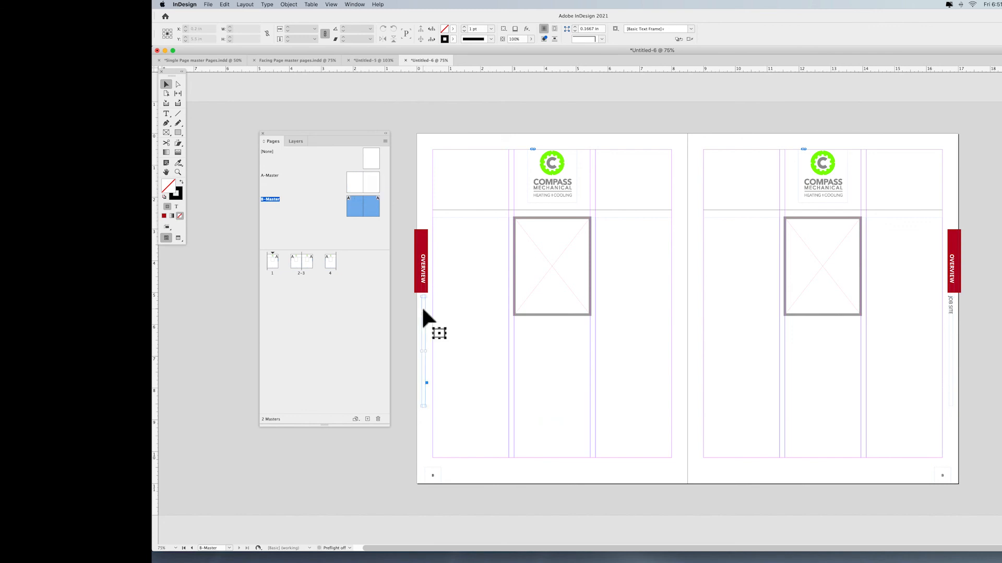
{"action": "left_click", "coordinate": [950, 304], "text": "shift+super"}
{"action": "double_click", "coordinate": [951, 304]}
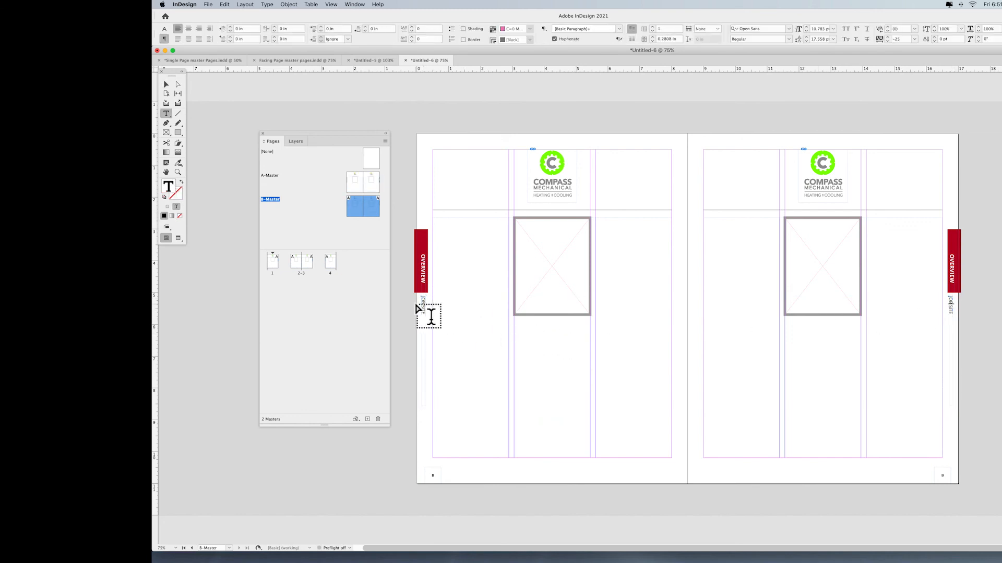
Step: Override the OVERVIEW text where needed and replace it with COSTS on the red tabs of both B-Master pages
{"action": "left_click", "coordinate": [426, 261]}
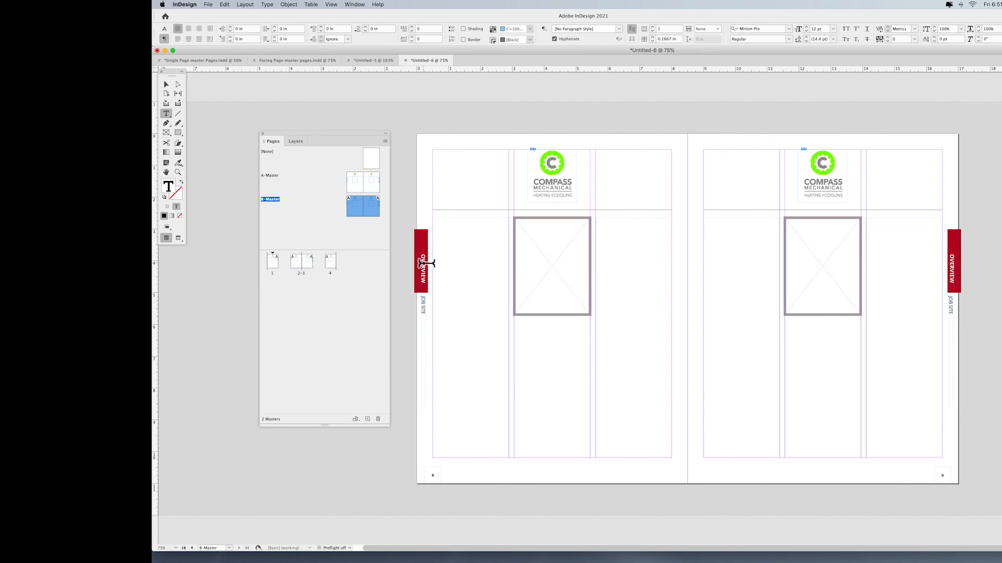
{"action": "left_click", "coordinate": [426, 263], "text": "shift+super"}
{"action": "double_click", "coordinate": [426, 263]}
{"action": "type", "text": "COSTS"}
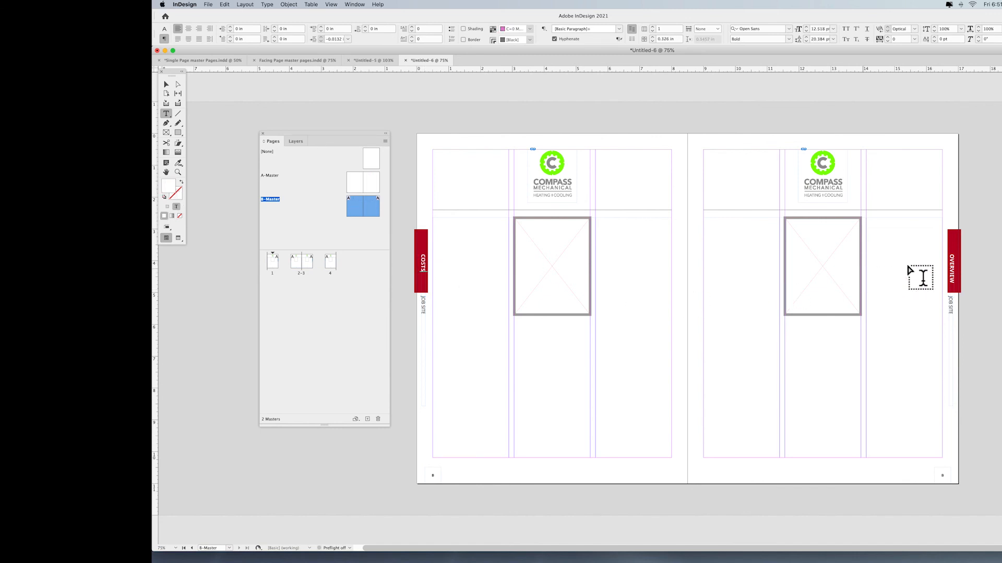
{"action": "left_click", "coordinate": [951, 270]}
{"action": "double_click", "coordinate": [951, 269]}
{"action": "type", "text": "COSTS"}
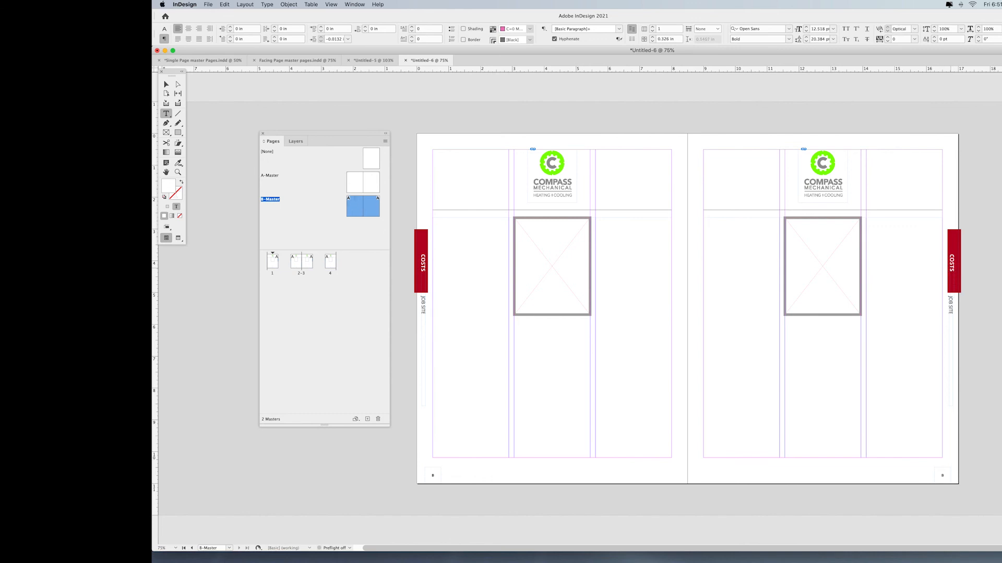
{"action": "left_click", "coordinate": [166, 84]}
{"action": "left_click", "coordinate": [975, 272]}
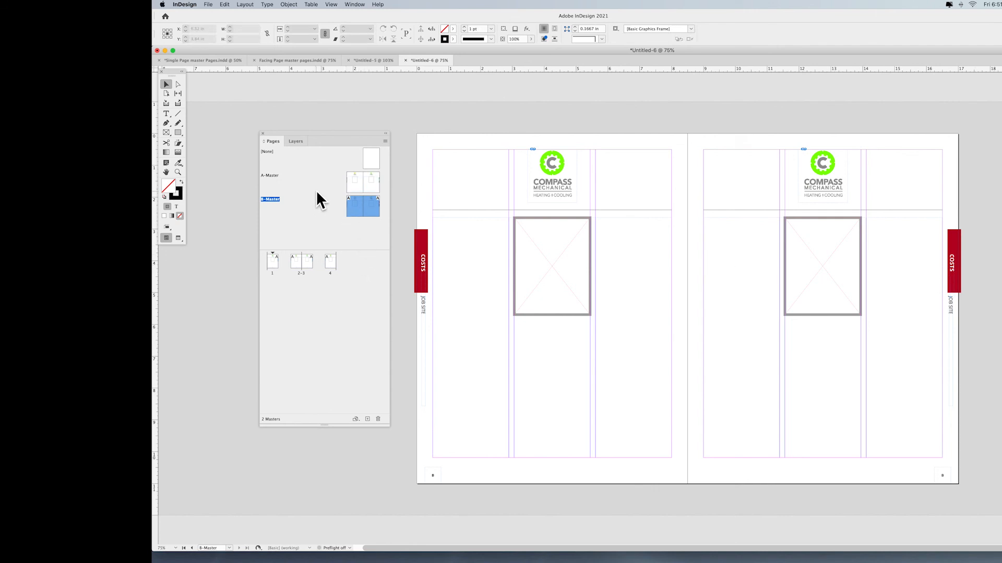
Step: Move the OVERVIEW tabs and JOB SITE labels on both A-Master pages down about 0.9 in together, and check B-Master
{"action": "double_click", "coordinate": [356, 180]}
{"action": "left_click_drag", "start_coordinate": [396, 225], "coordinate": [431, 335]}
{"action": "left_click_drag", "start_coordinate": [988, 241], "coordinate": [949, 325]}
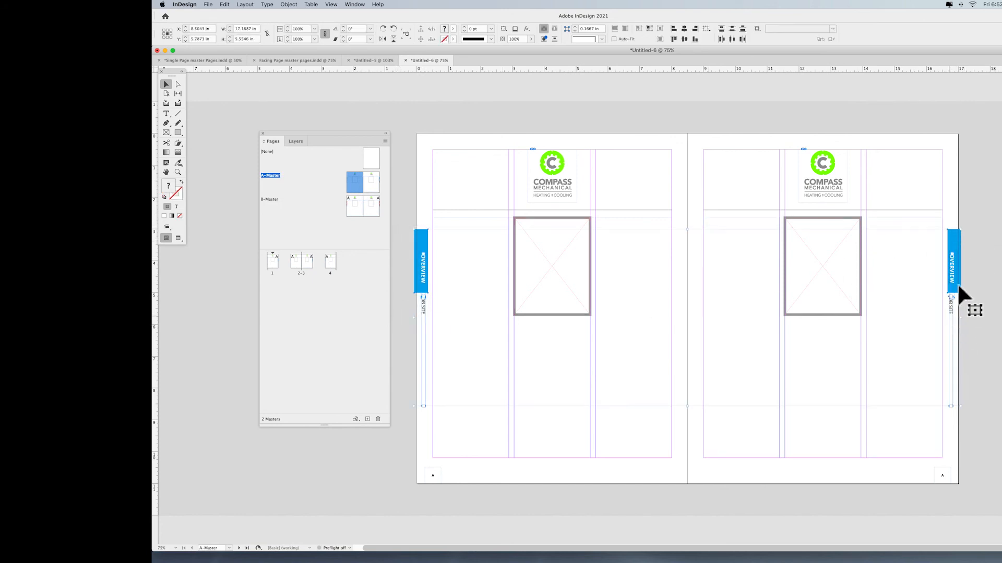
{"action": "left_click_drag", "start_coordinate": [951, 274], "coordinate": [955, 308]}
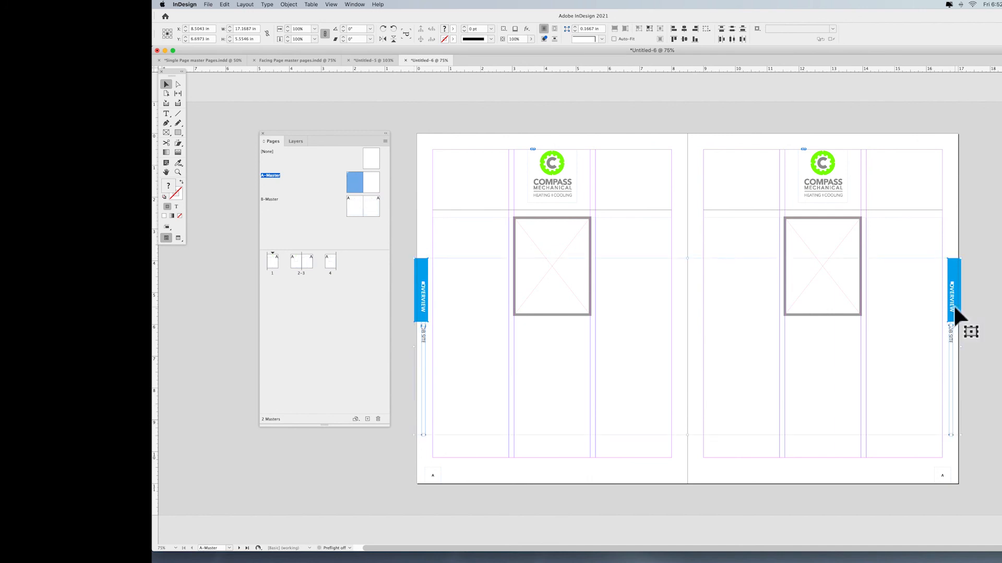
{"action": "double_click", "coordinate": [352, 208]}
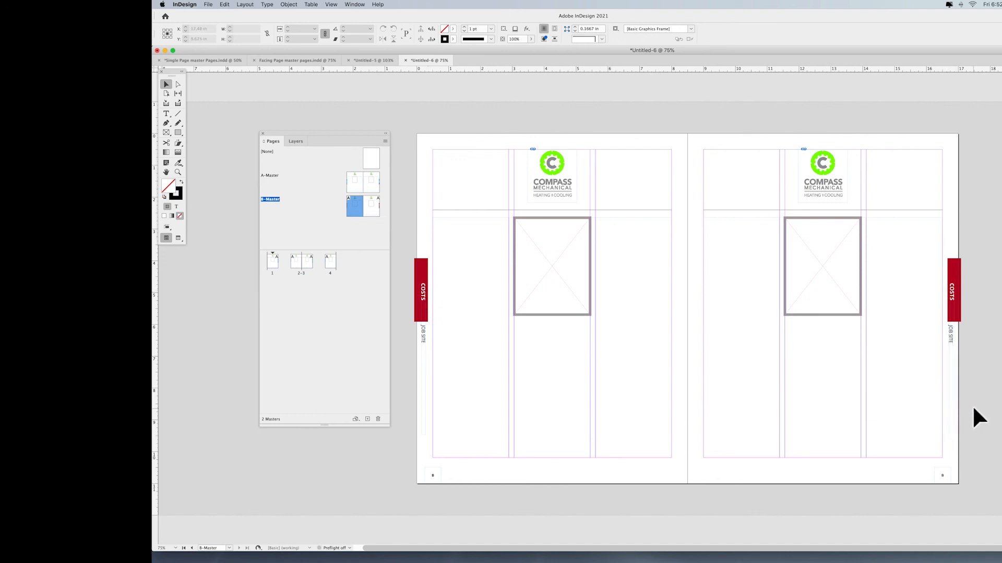
Step: Move the Compass Mechanical logos on A-Master to the outer upper margin corners of both pages, and check B-Master
{"action": "double_click", "coordinate": [357, 183]}
{"action": "left_click_drag", "start_coordinate": [560, 181], "coordinate": [679, 186]}
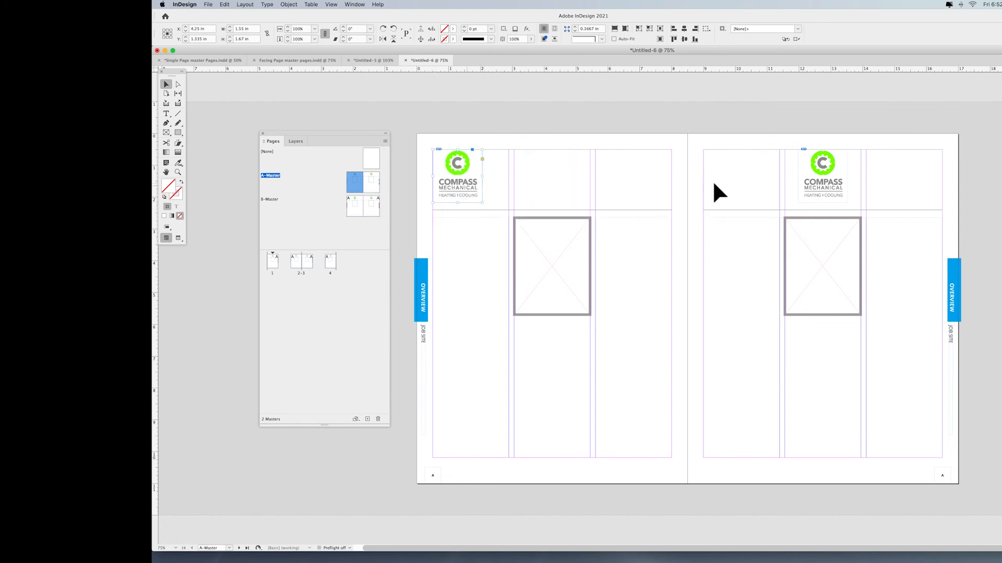
{"action": "left_click_drag", "start_coordinate": [819, 181], "coordinate": [926, 190]}
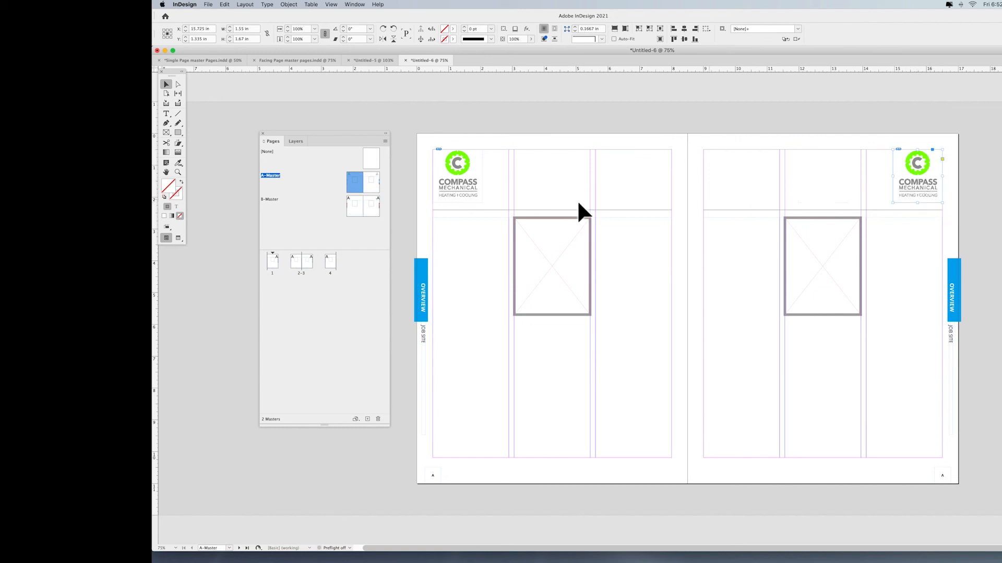
{"action": "double_click", "coordinate": [358, 205]}
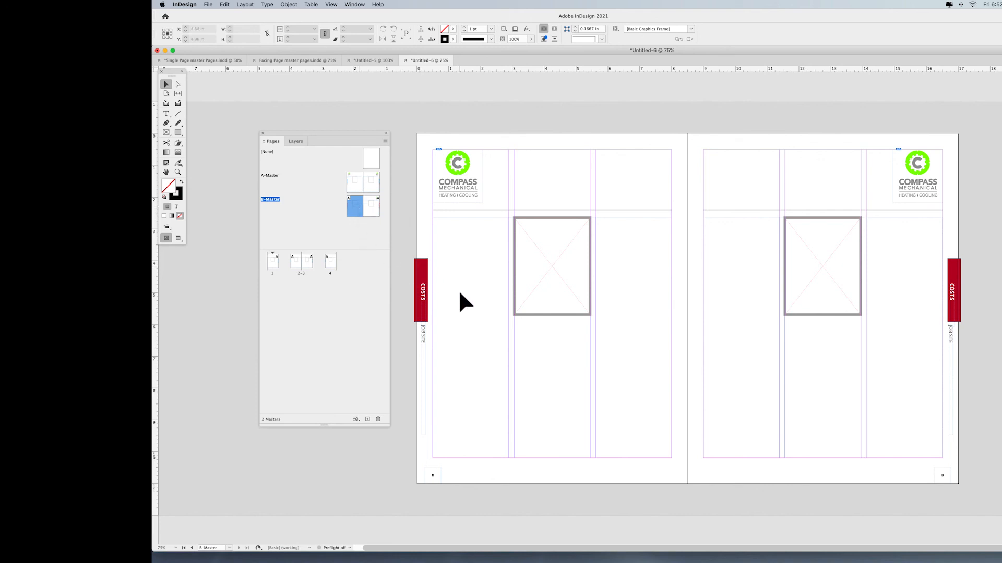
Step: Insert 4 pages after page 4 using B-Master
{"action": "left_click", "coordinate": [329, 232]}
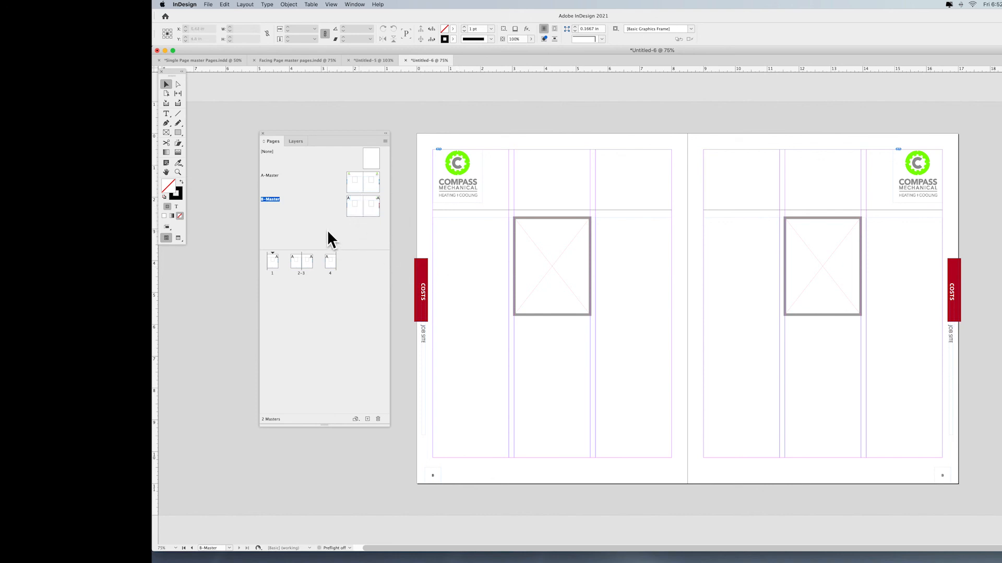
{"action": "left_click", "coordinate": [384, 142]}
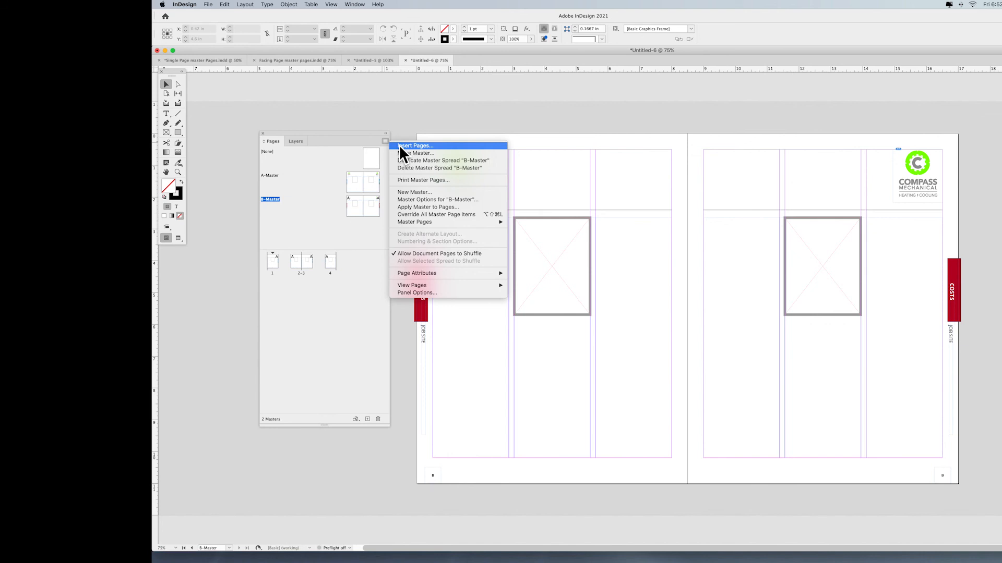
{"action": "left_click", "coordinate": [400, 145]}
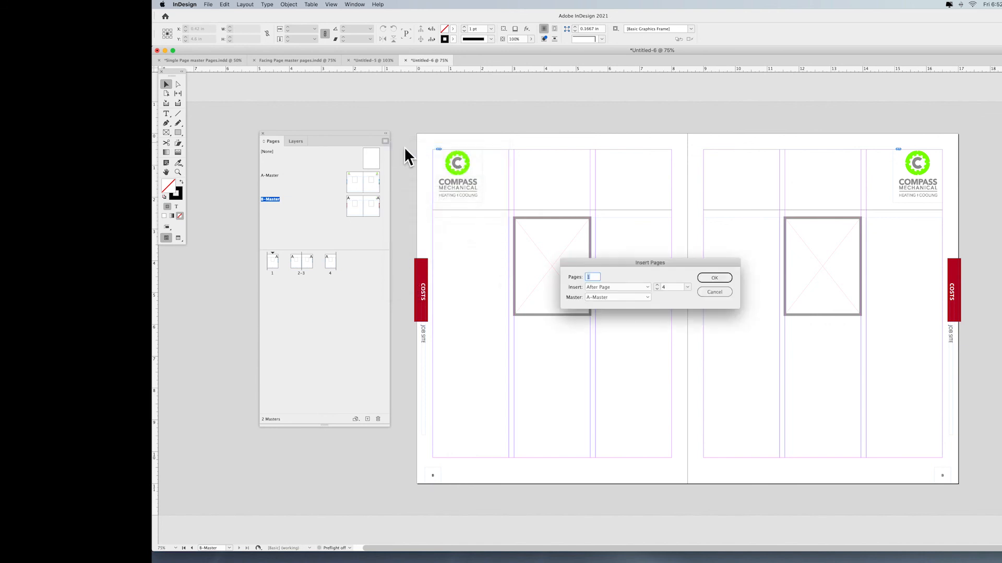
{"action": "left_click_drag", "start_coordinate": [586, 264], "coordinate": [592, 252]}
{"action": "type", "text": "4"}
{"action": "left_click", "coordinate": [630, 285]}
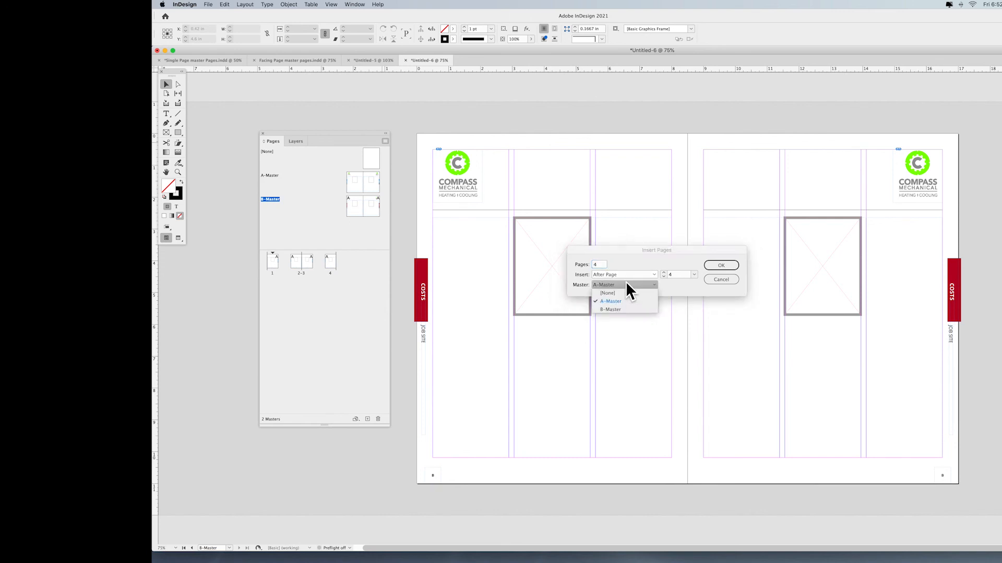
{"action": "left_click", "coordinate": [612, 309]}
{"action": "left_click", "coordinate": [720, 265]}
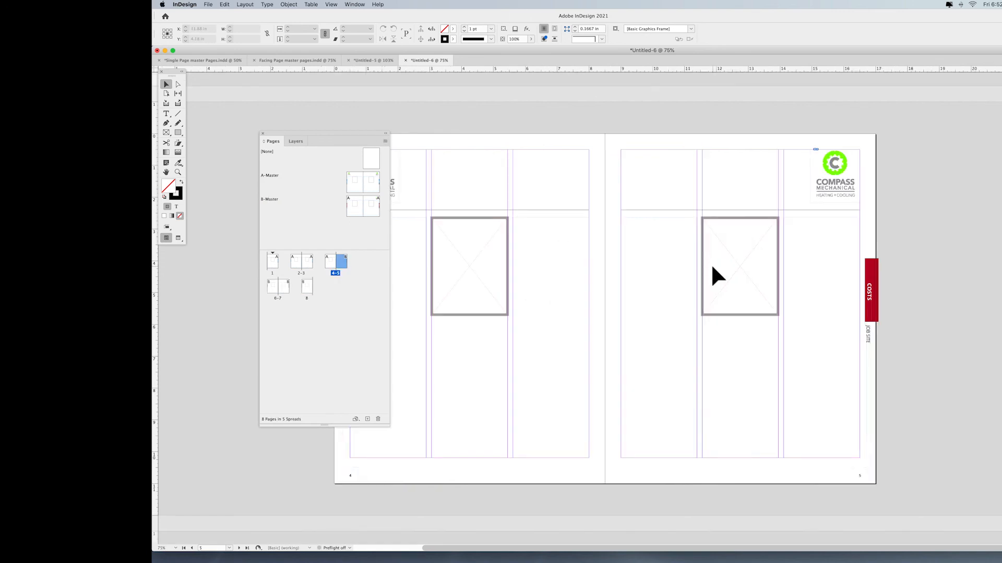
Step: Review the document pages from page 1 through spread 6-7, comparing the tabs and logos from each master
{"action": "double_click", "coordinate": [273, 262]}
{"action": "scroll", "coordinate": [592, 294], "scroll_direction": "down", "scroll_amount": 6}
{"action": "scroll", "coordinate": [594, 296], "scroll_direction": "down", "scroll_amount": 6}
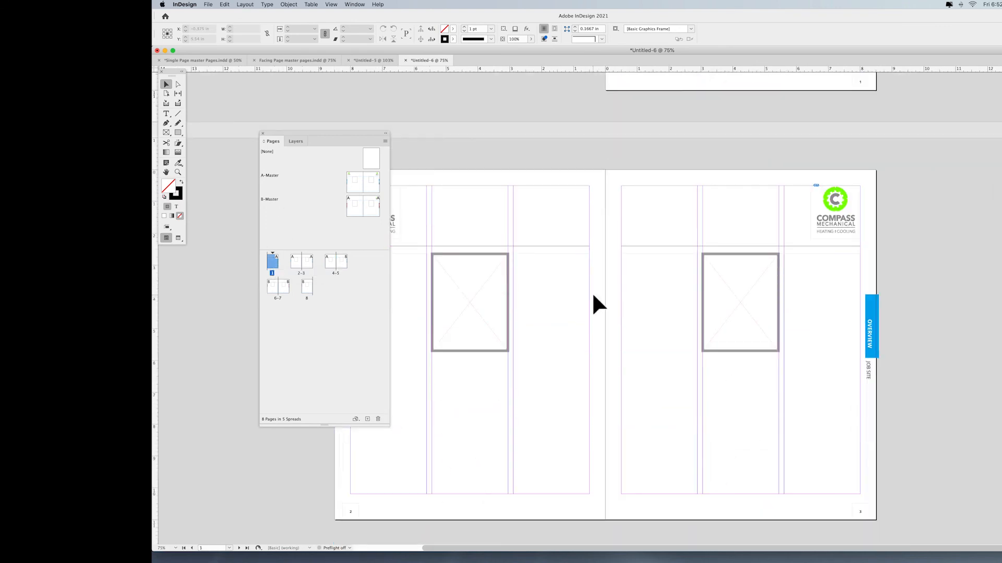
{"action": "scroll", "coordinate": [594, 296], "scroll_direction": "down", "scroll_amount": 6}
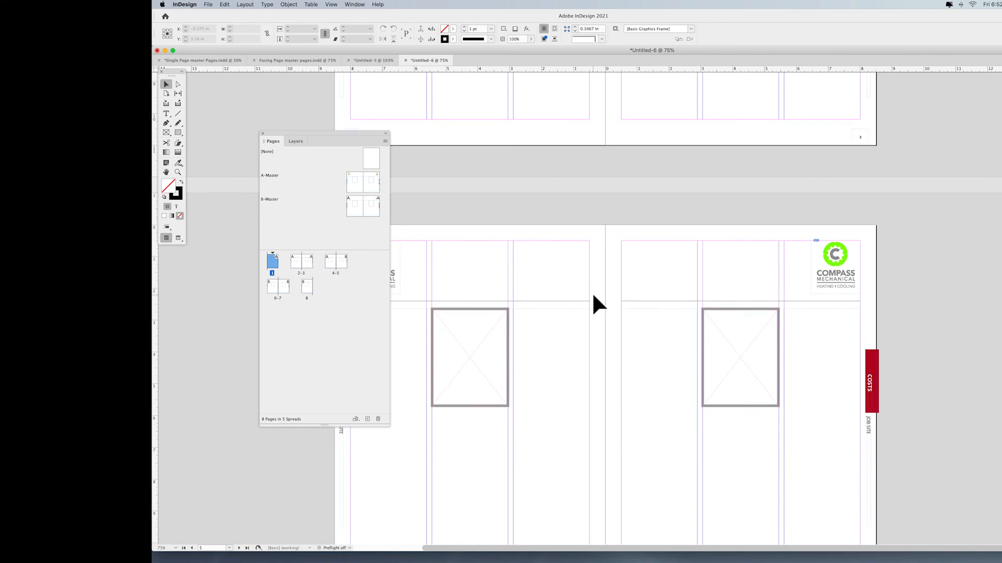
{"action": "scroll", "coordinate": [593, 296], "scroll_direction": "down", "scroll_amount": 3}
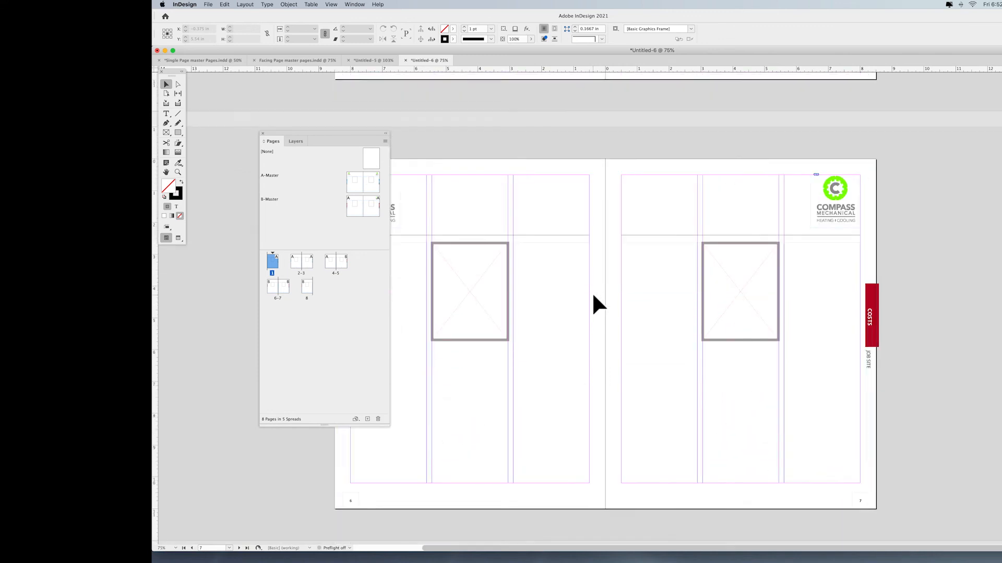
{"action": "scroll", "coordinate": [465, 236], "scroll_direction": "left", "scroll_amount": 5}
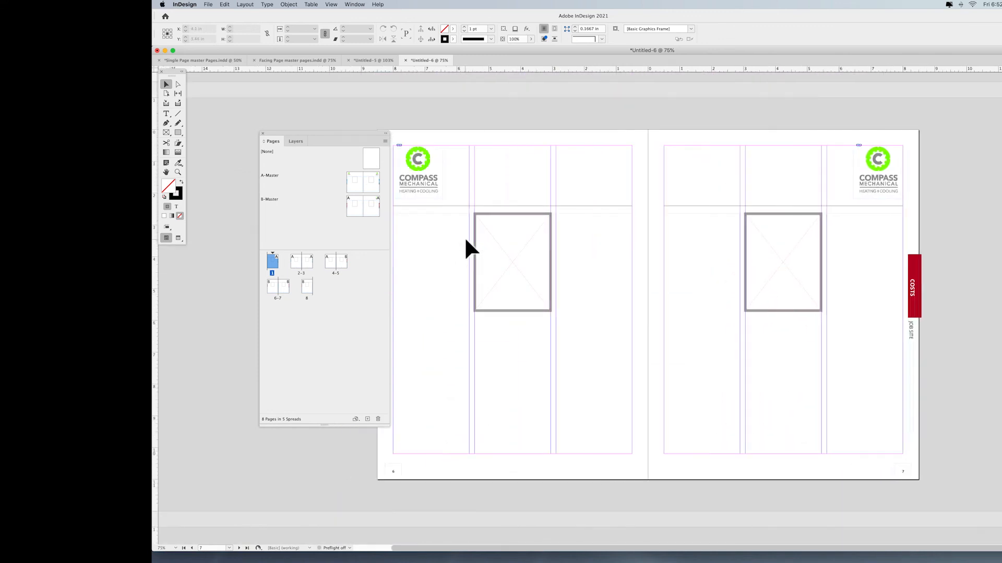